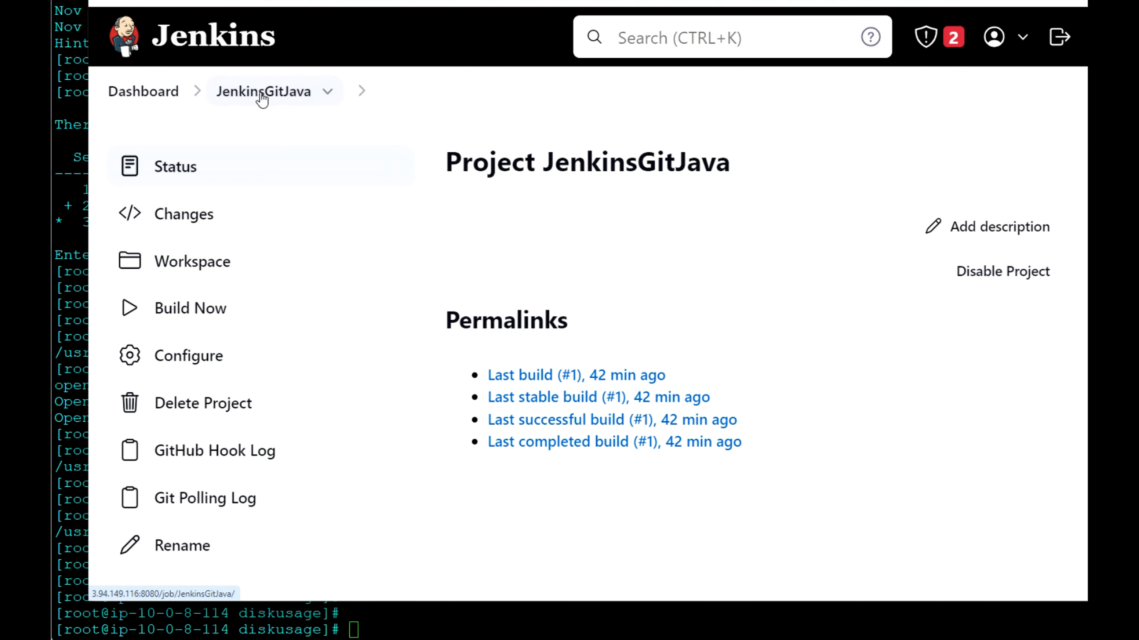
Step: Open the JenkinsGitJava project's configuration and review its Git repository, branch specifier, GitHub hook trigger and Poll SCM schedule
left_click(198, 362)
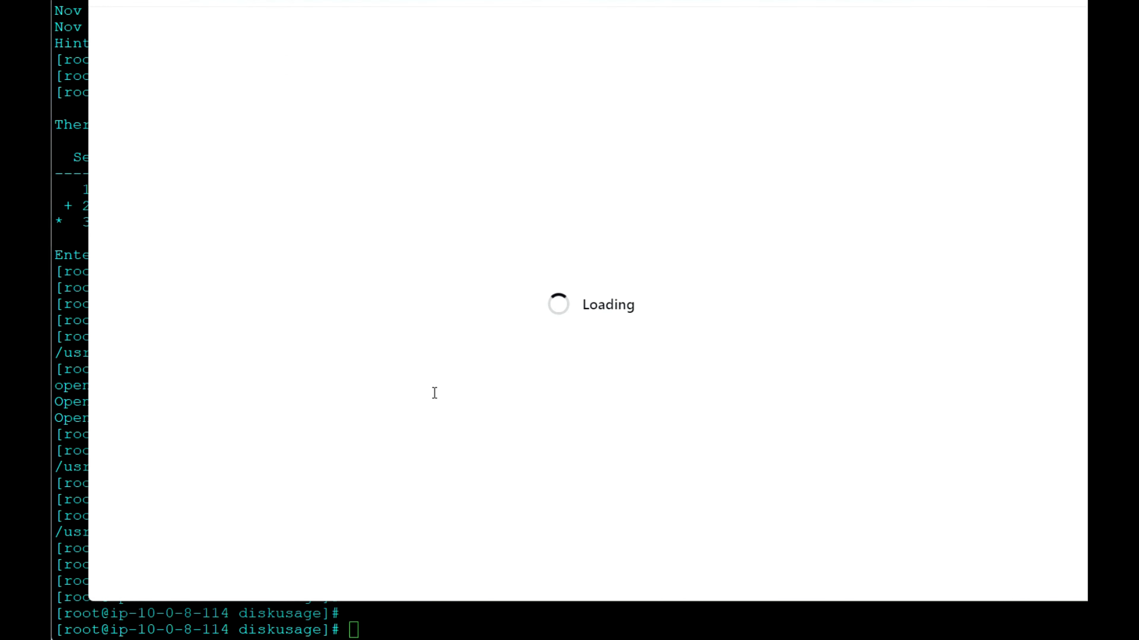
scroll(433, 393, "down", 5)
scroll(433, 392, "down", 5)
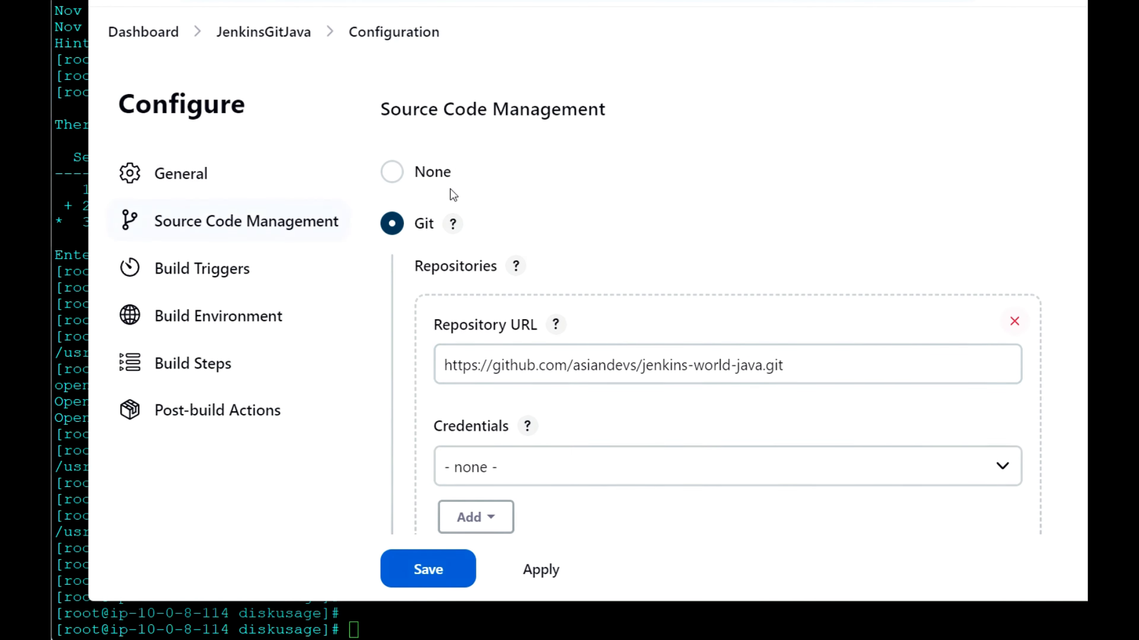
scroll(605, 394, "down", 5)
scroll(603, 392, "down", 10)
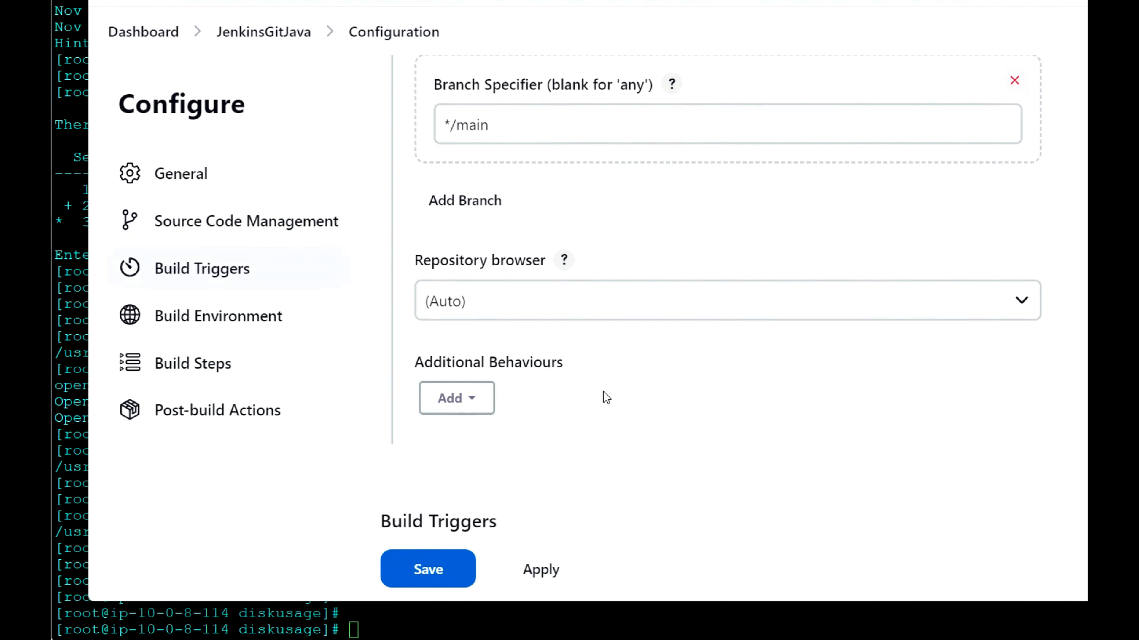
scroll(603, 391, "down", 4)
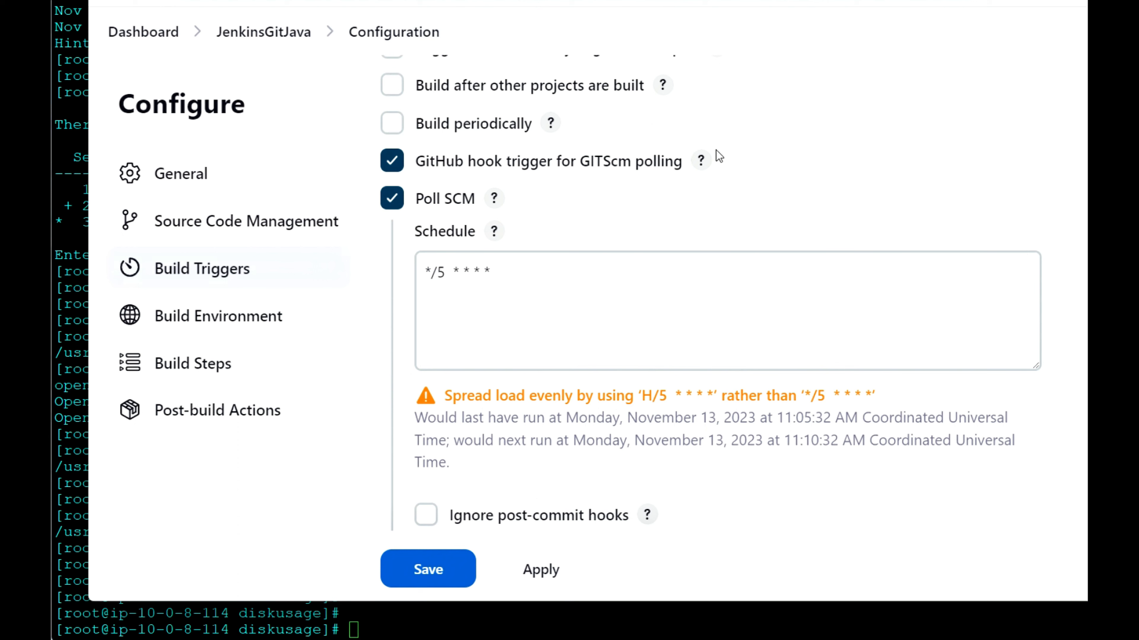
left_click(508, 272)
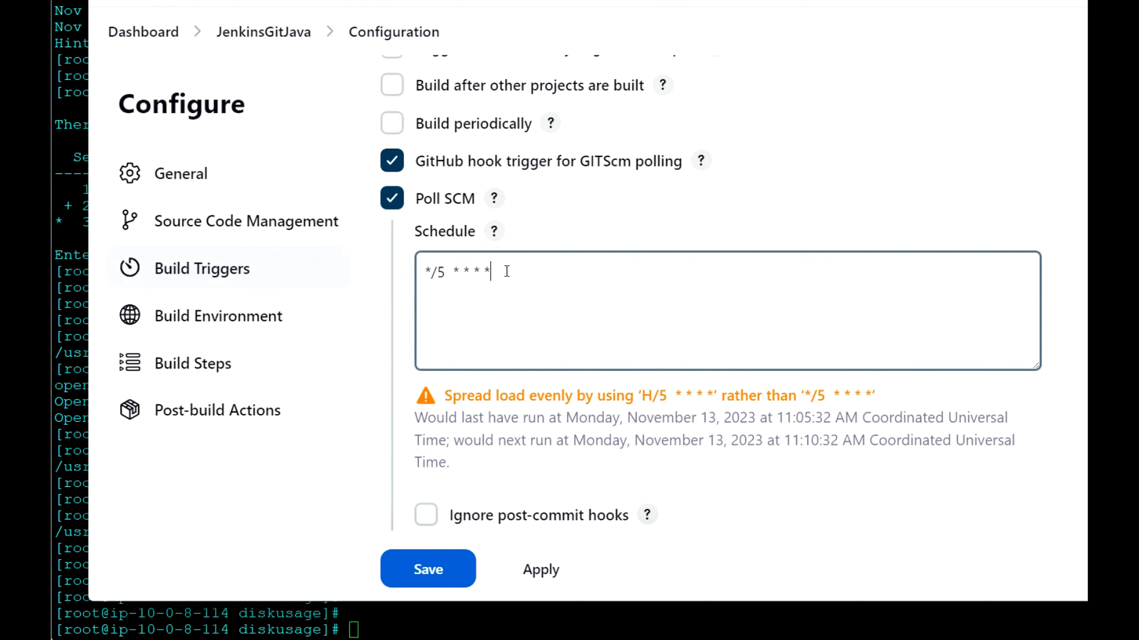
left_click_drag(507, 271, 420, 272)
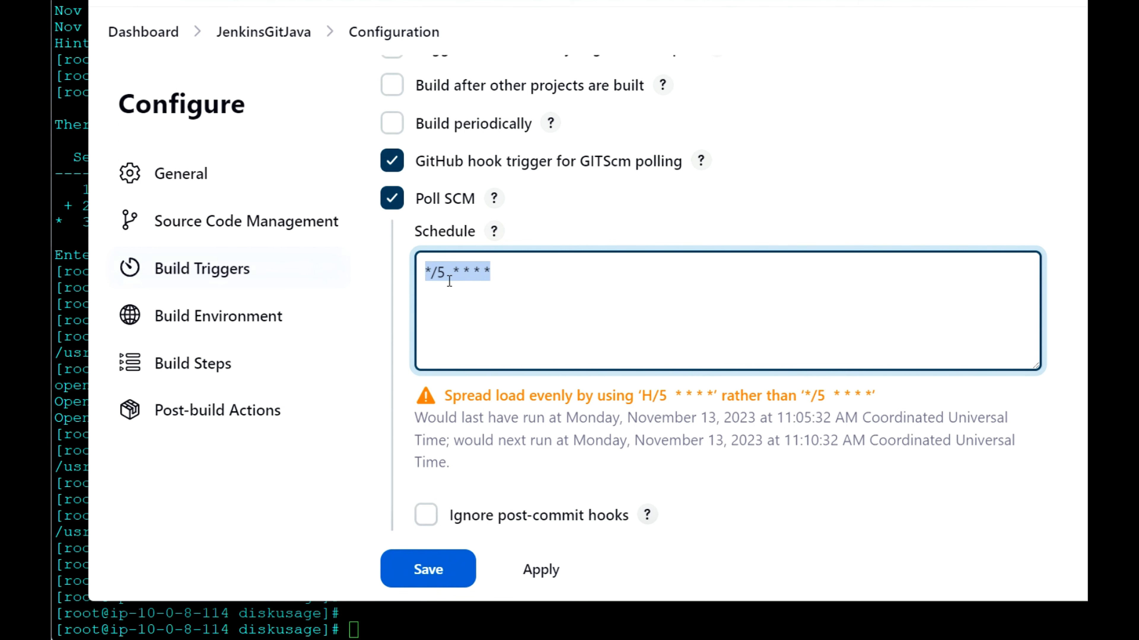
Step: Delete the Execute shell build step from the JenkinsGitJava project and save the configuration
scroll(509, 314, "down", 15)
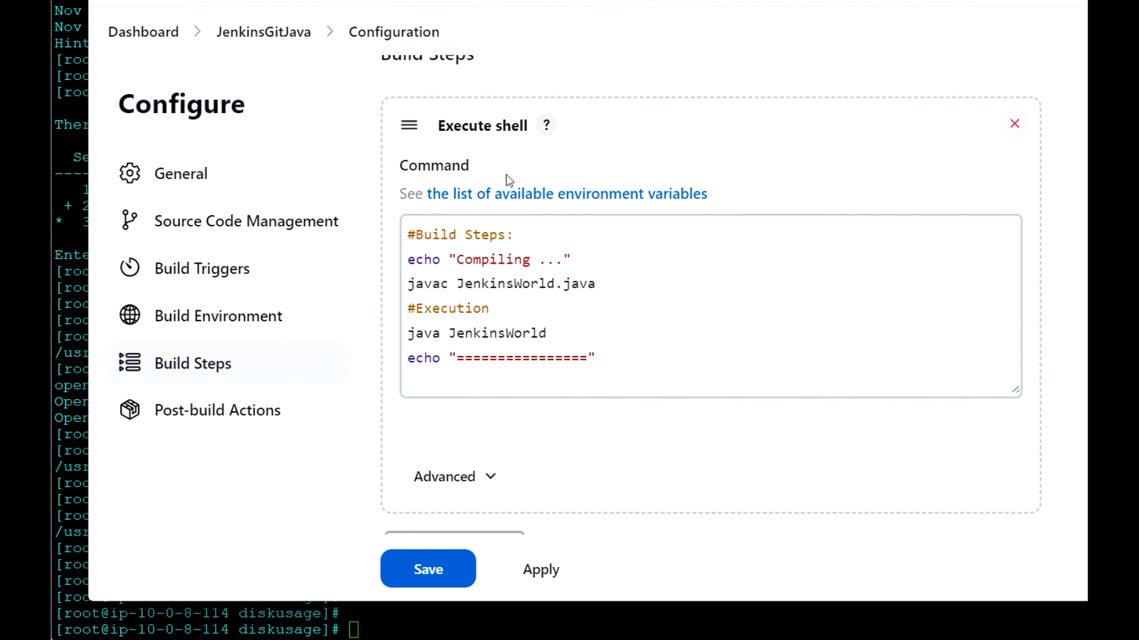
scroll(506, 181, "up", 3)
left_click(1016, 257)
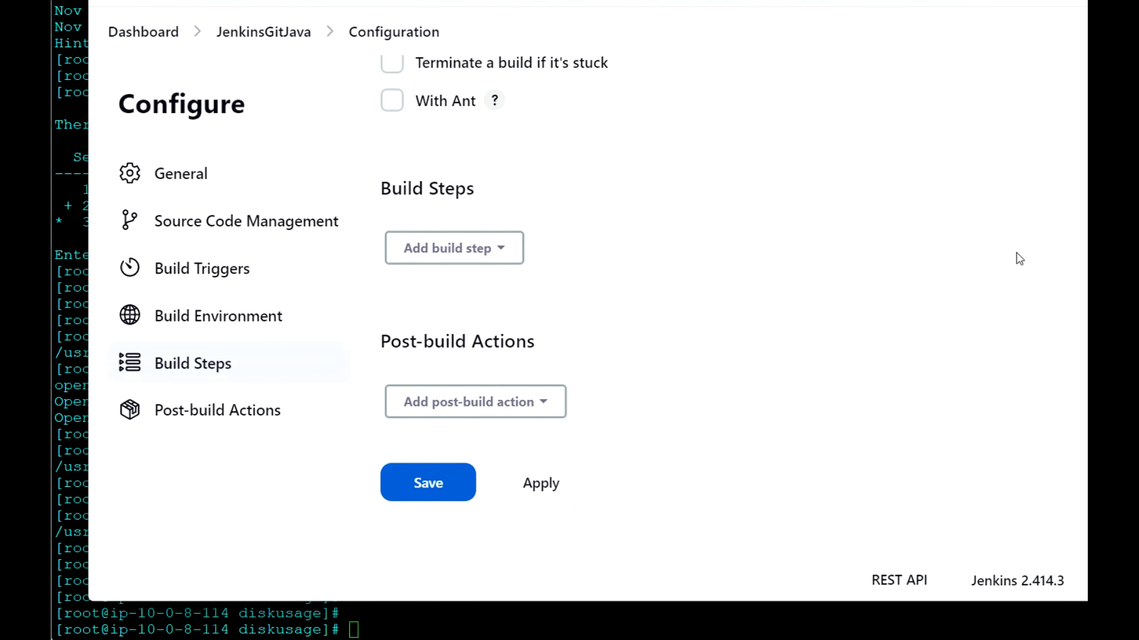
left_click(429, 483)
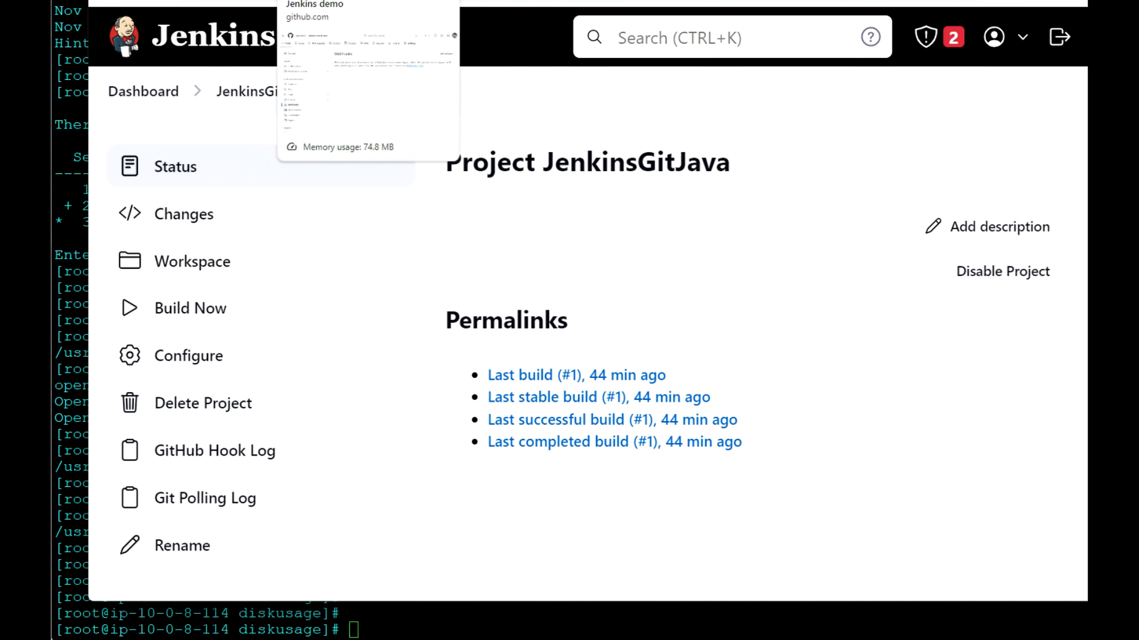
Step: Switch to the jenkins-world-java repository on GitHub and start adding a webhook in its webhook settings
left_click(323, 1)
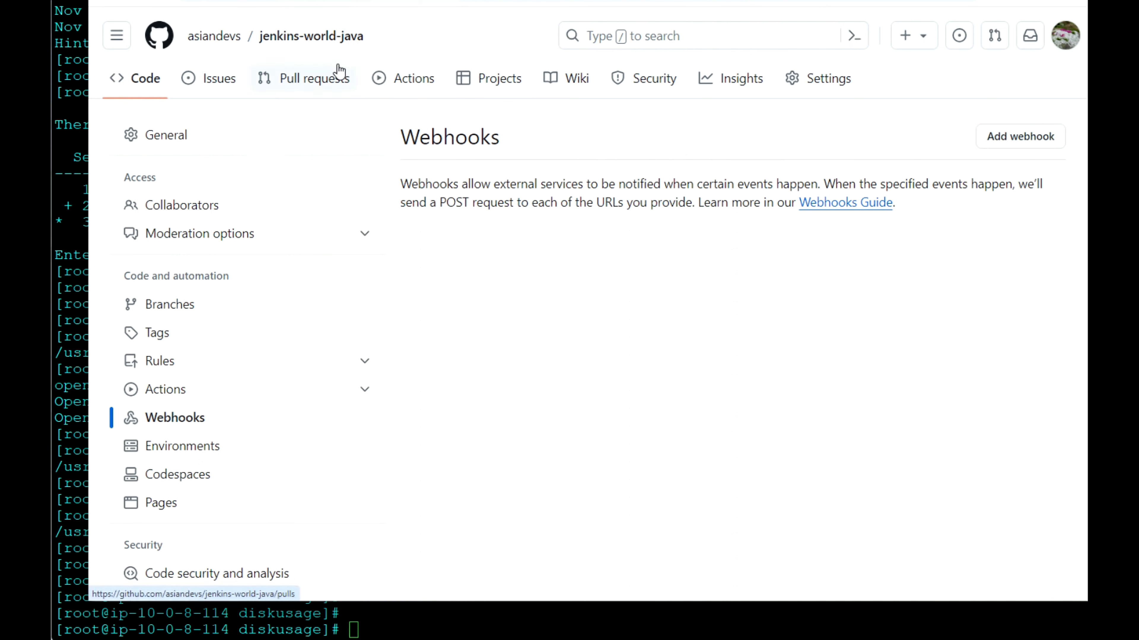
left_click(165, 420)
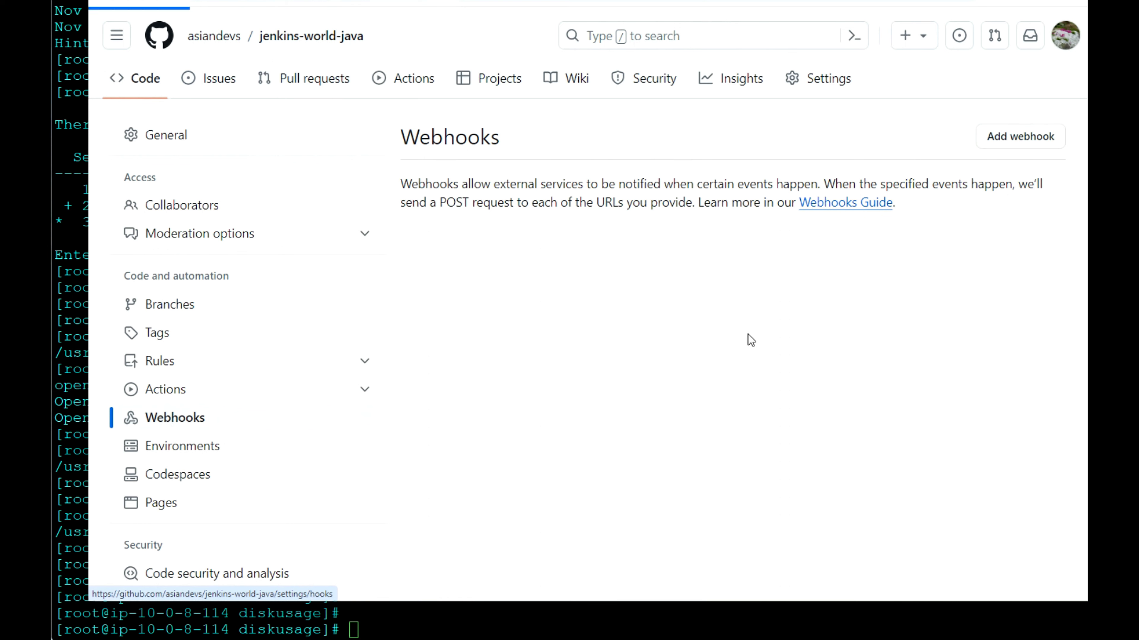
left_click(1022, 141)
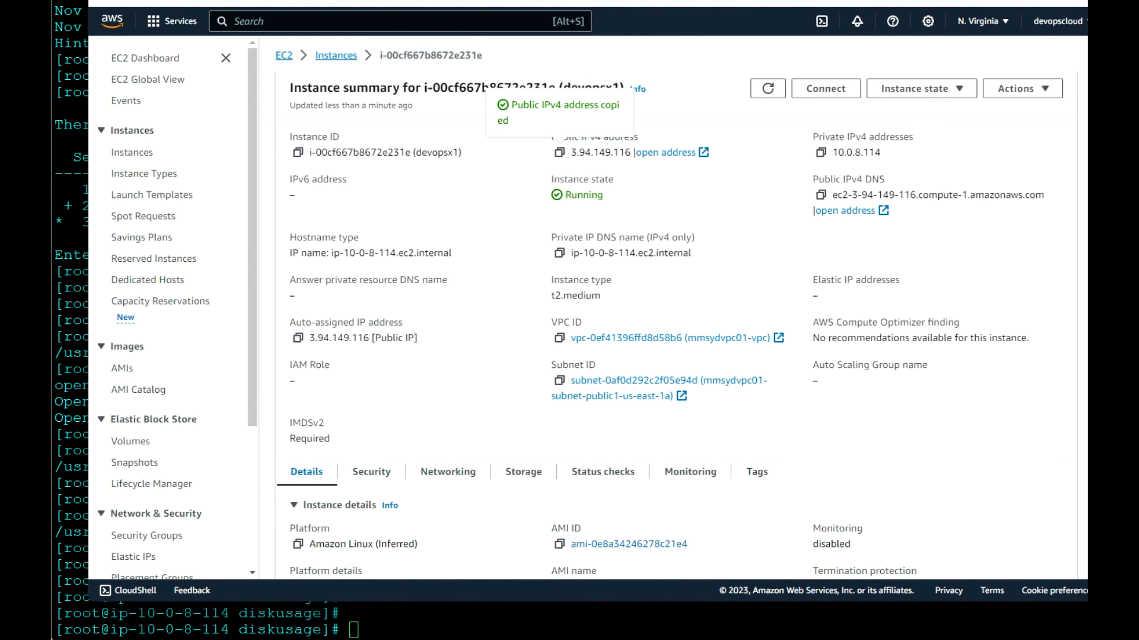
left_click(359, 1)
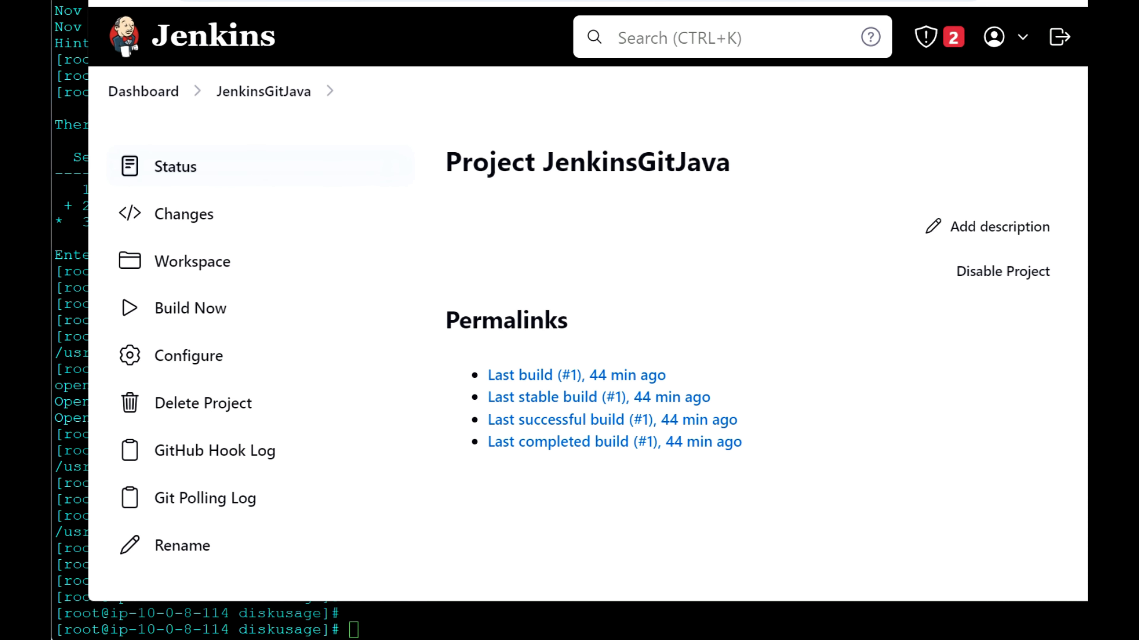
left_click(358, 0)
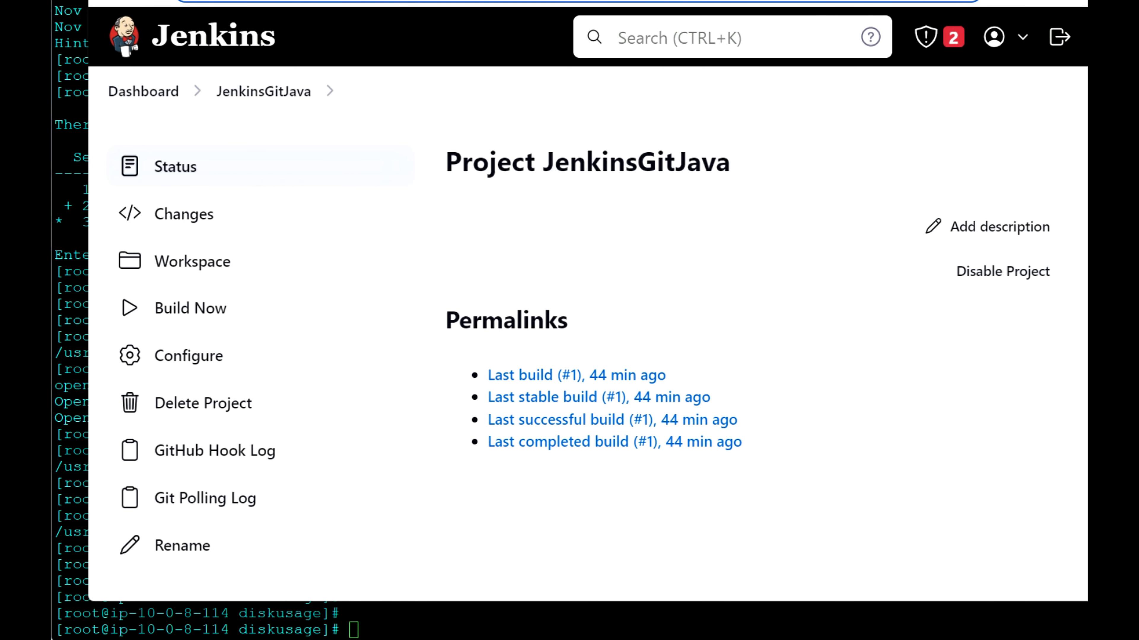
left_click(448, 1)
left_click_drag(566, 305, 414, 314)
type("http://3.94.149.116:8080/")
key("BackSpace")
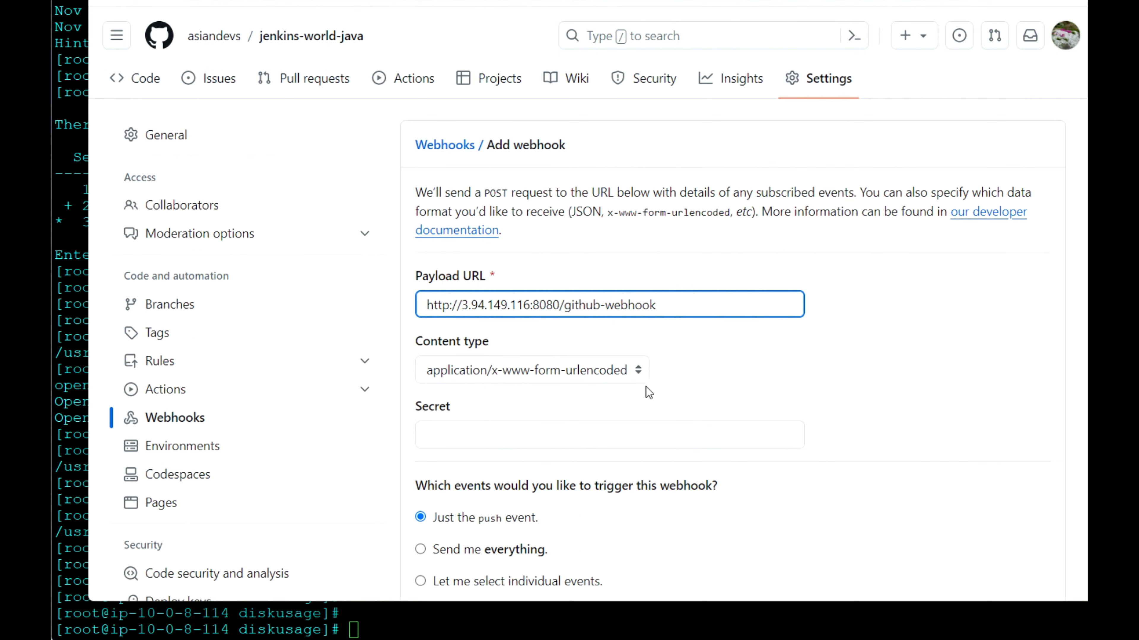
left_click(640, 367)
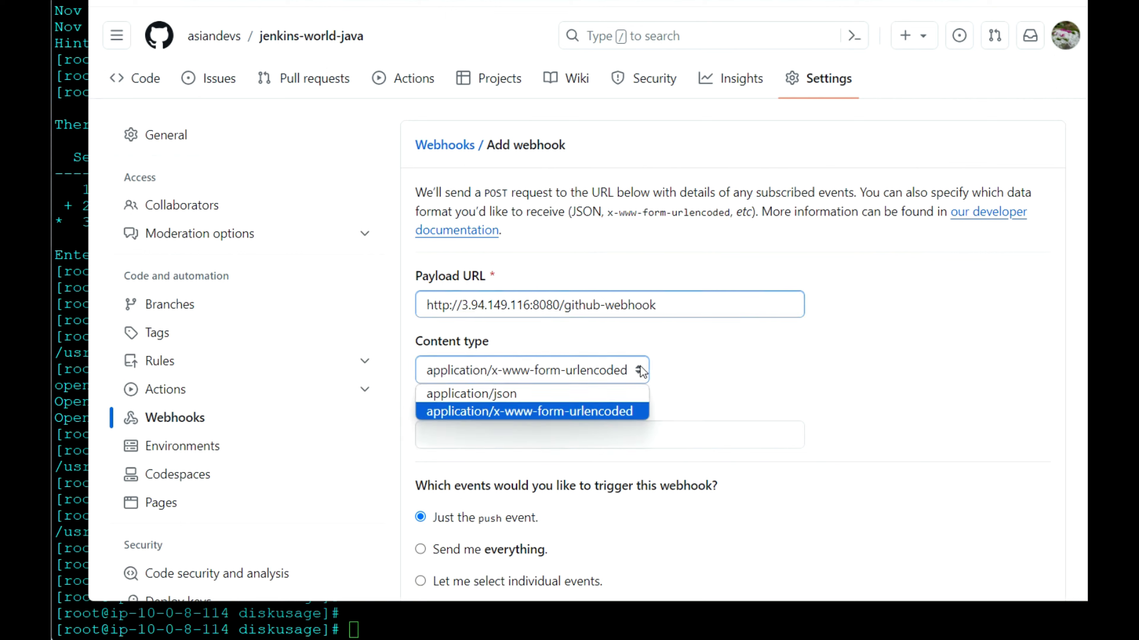
left_click(519, 395)
Step: Choose individual events as the webhook trigger and enable Pull requests in addition to Pushes
scroll(625, 413, "down", 6)
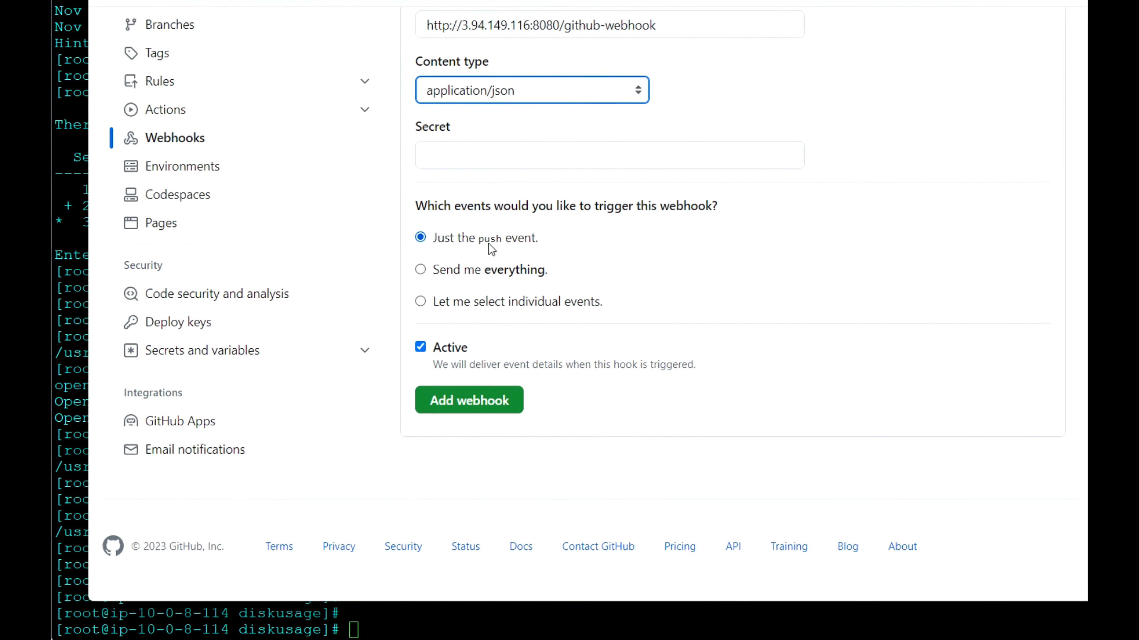
left_click(421, 301)
scroll(586, 408, "down", 10)
scroll(587, 409, "down", 12)
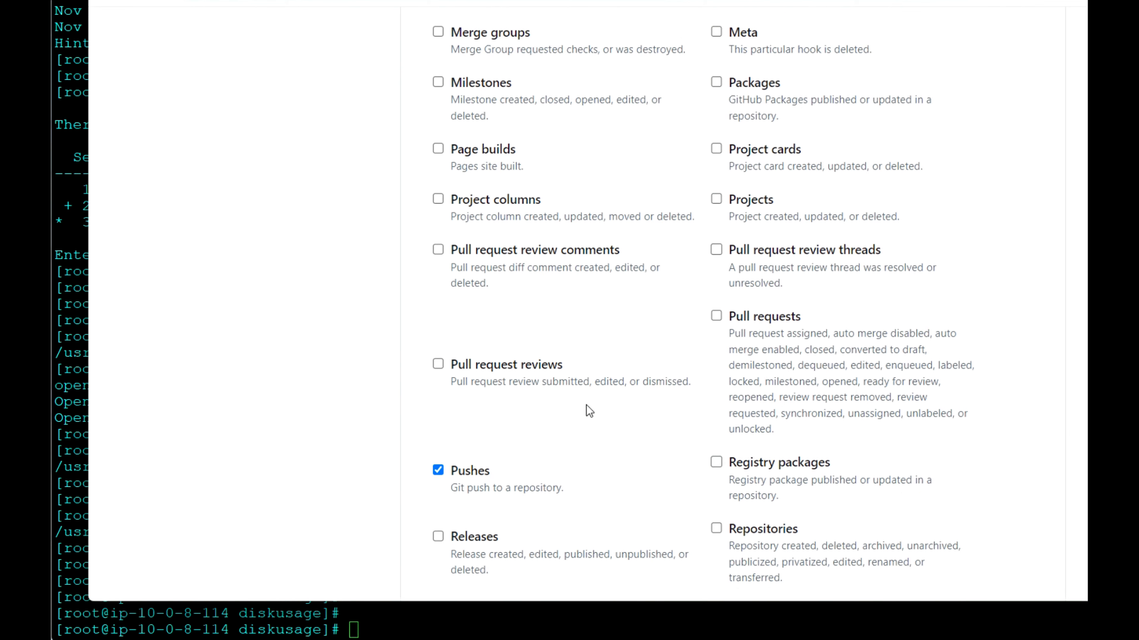
left_click(717, 317)
scroll(898, 328, "down", 12)
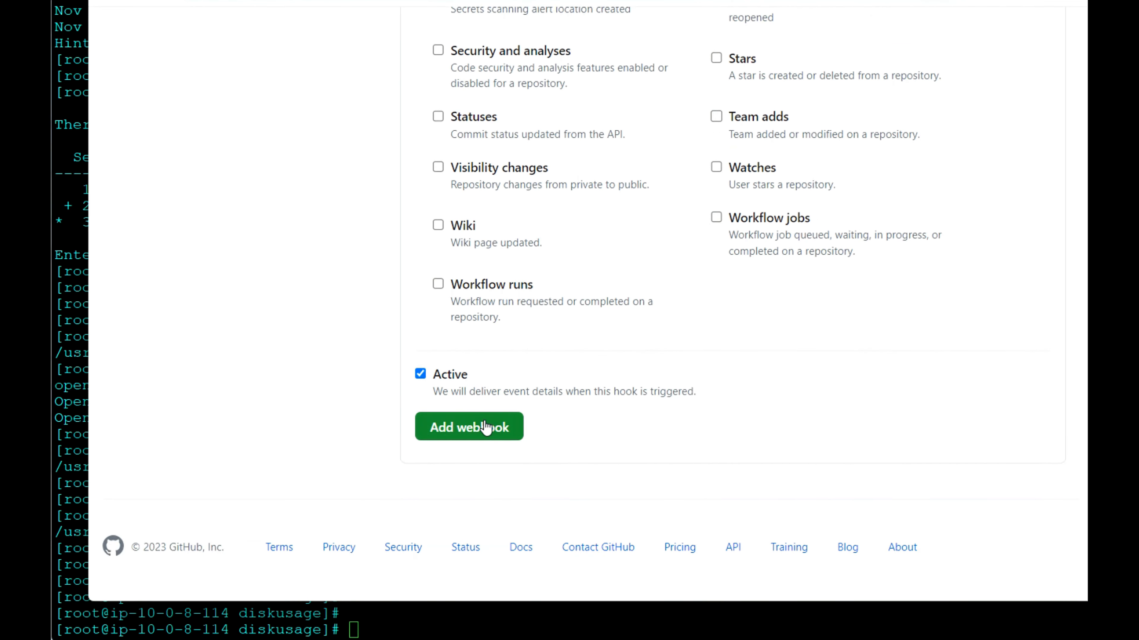
Step: Add the configured webhook to the repository and save the login offered by the browser's password prompt
left_click(485, 427)
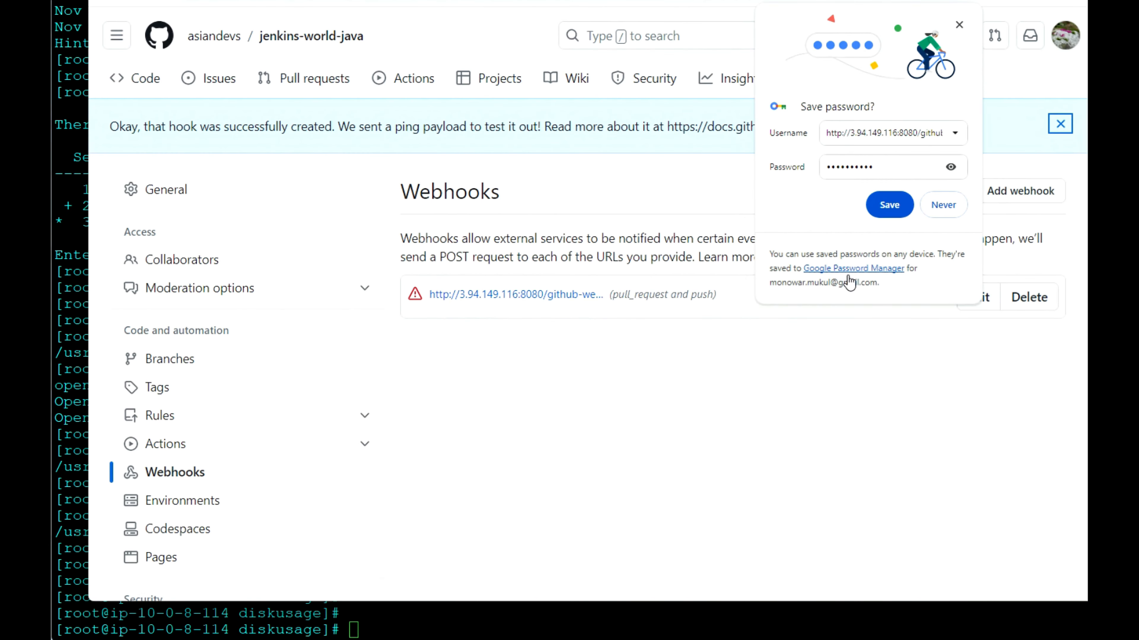
left_click(889, 204)
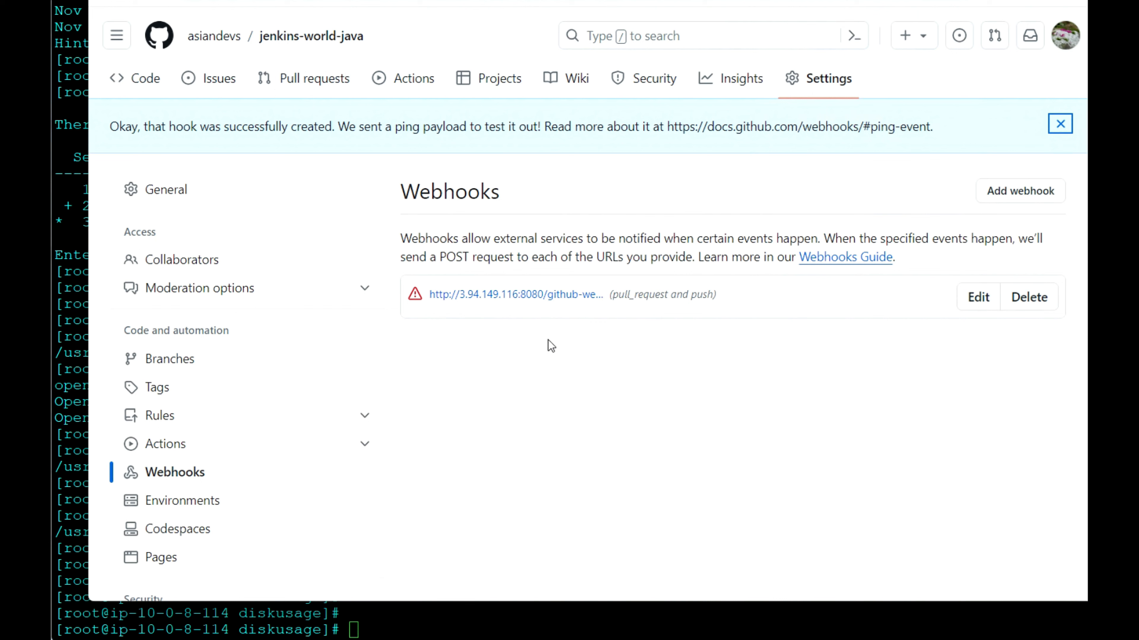
mouse_move(419, 301)
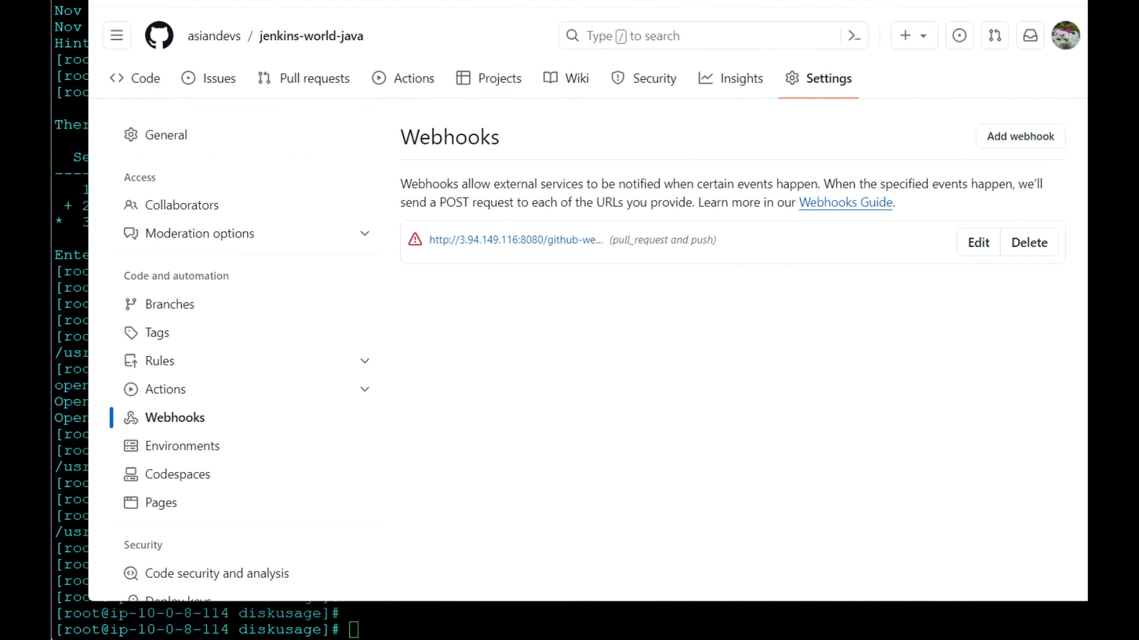
Step: Switch back to Jenkins and open the global System settings from Manage Jenkins
key("ctrl+Tab")
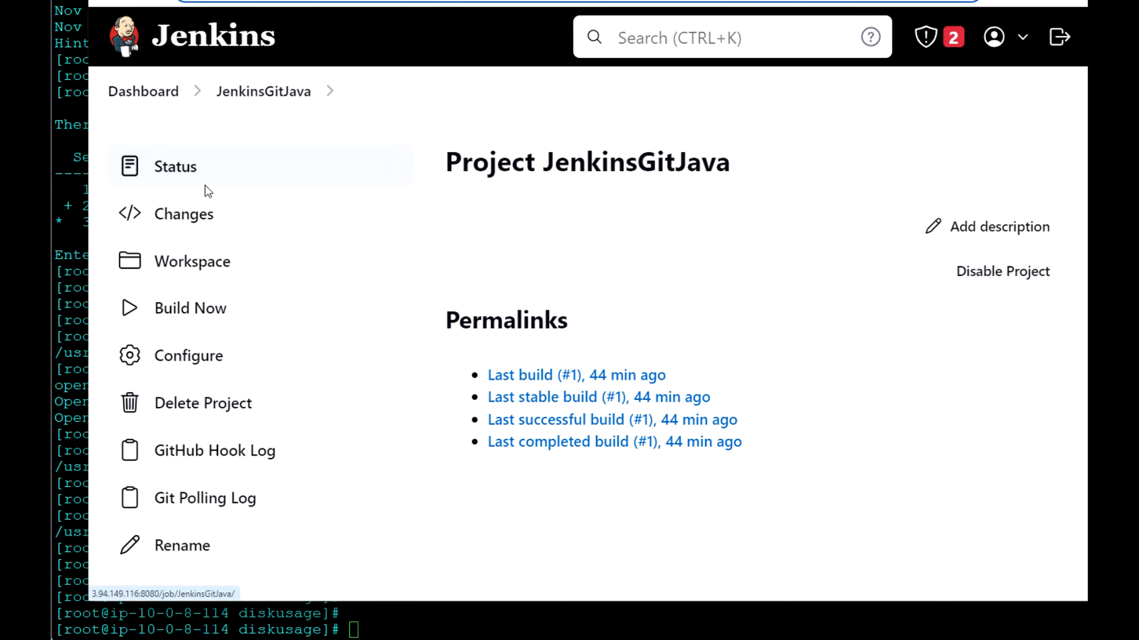
left_click(136, 92)
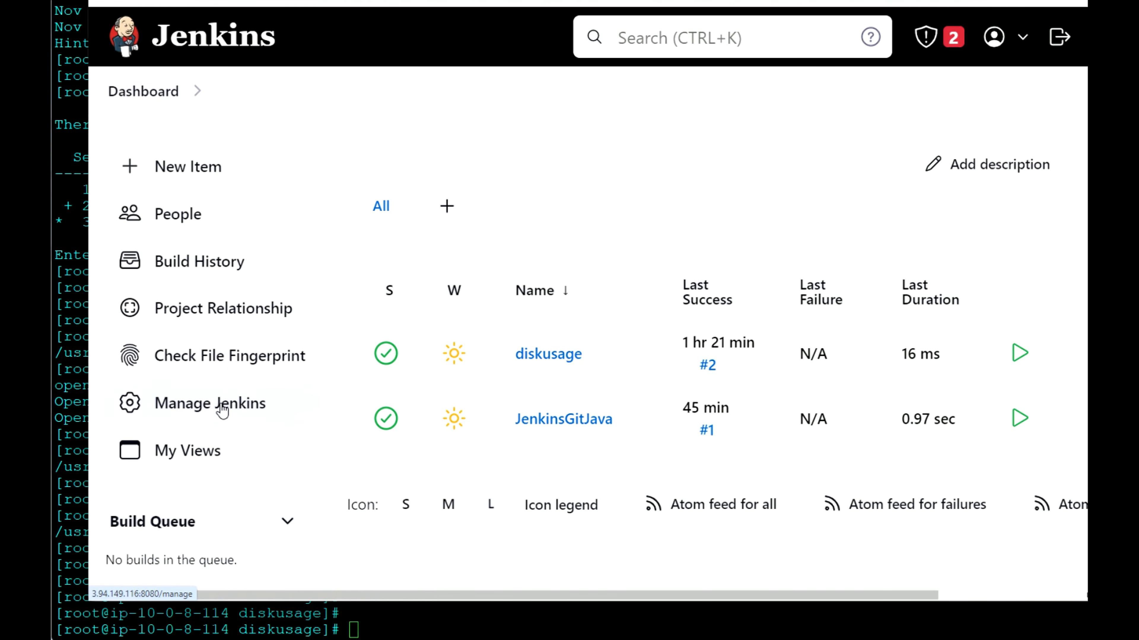
left_click(223, 411)
scroll(464, 428, "down", 10)
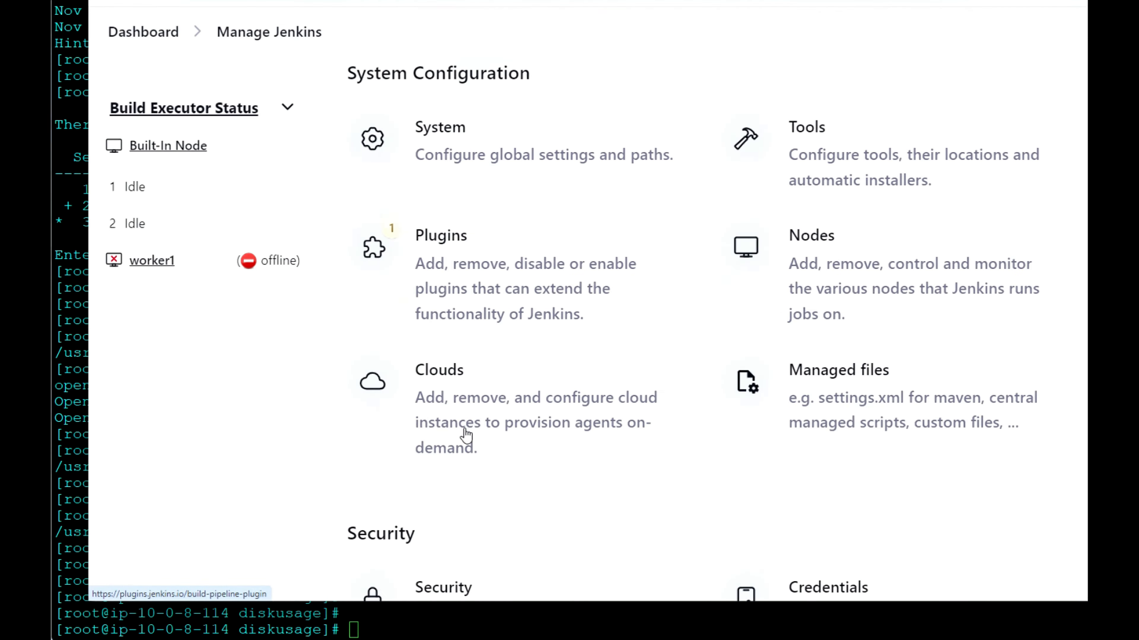
scroll(466, 434, "up", 3)
left_click(457, 227)
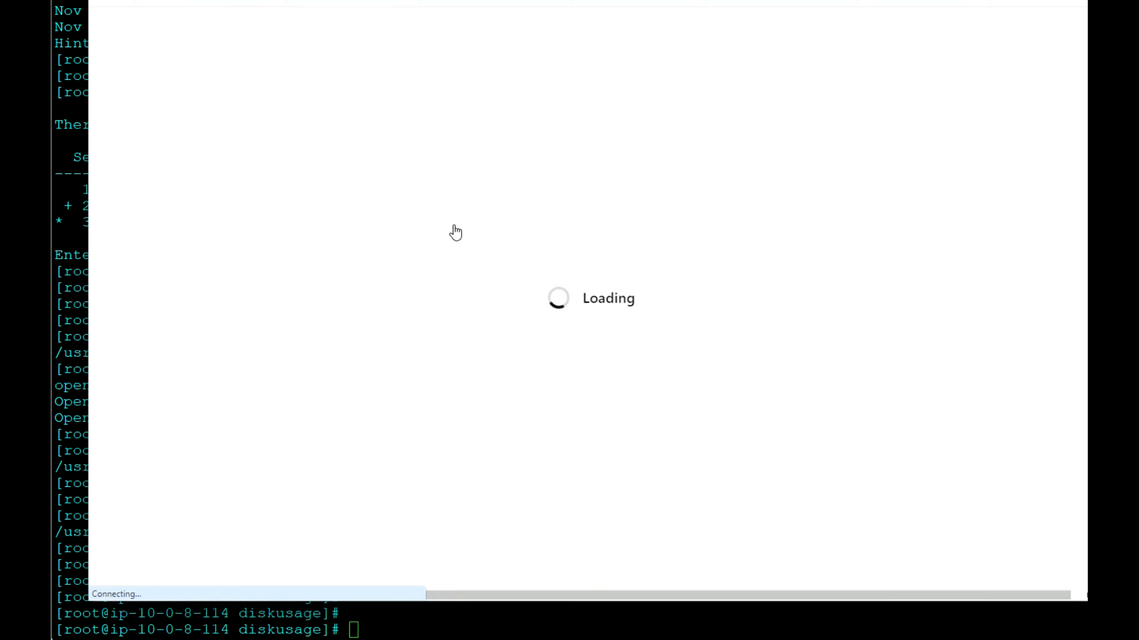
Step: Look through the global System settings for the GitHub section with its server options
scroll(417, 389, "down", 15)
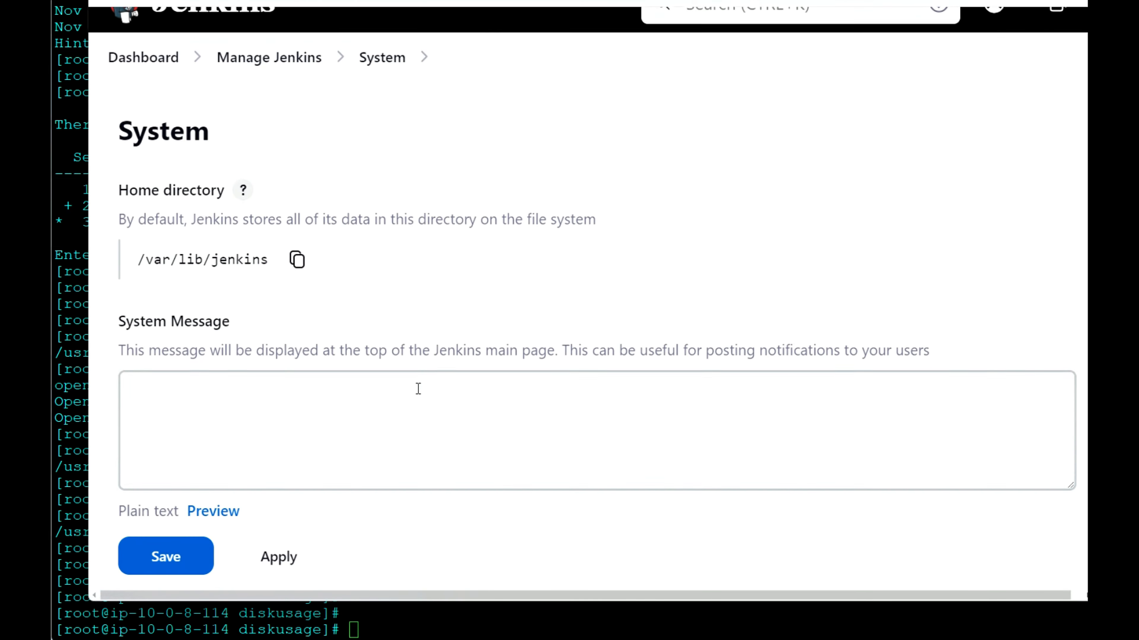
scroll(418, 388, "down", 10)
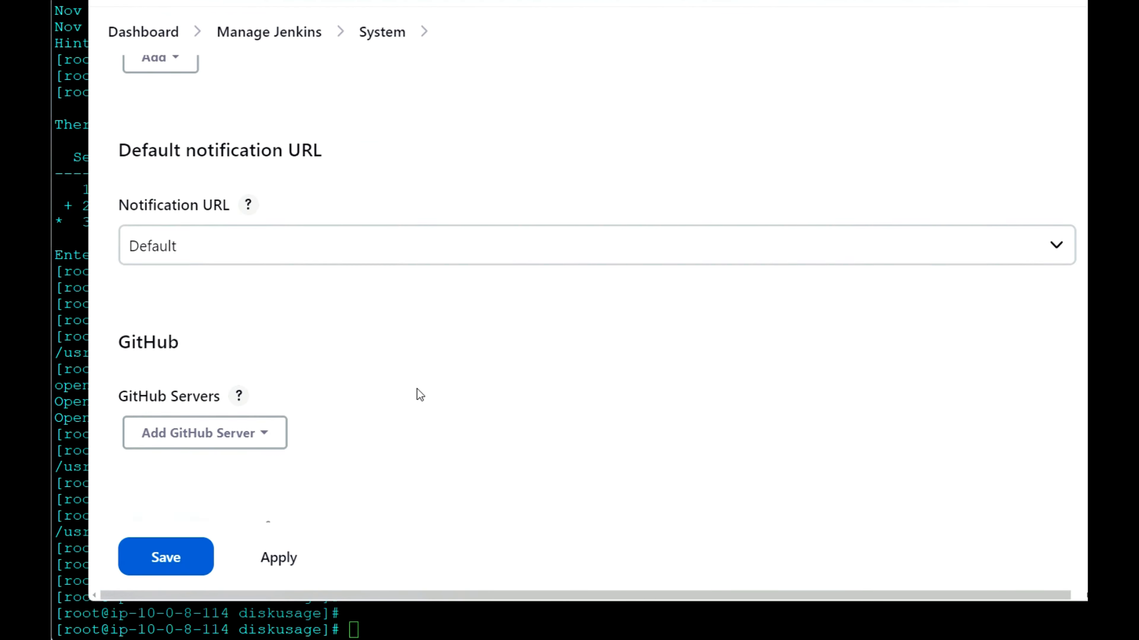
scroll(417, 389, "up", 3)
scroll(416, 389, "down", 15)
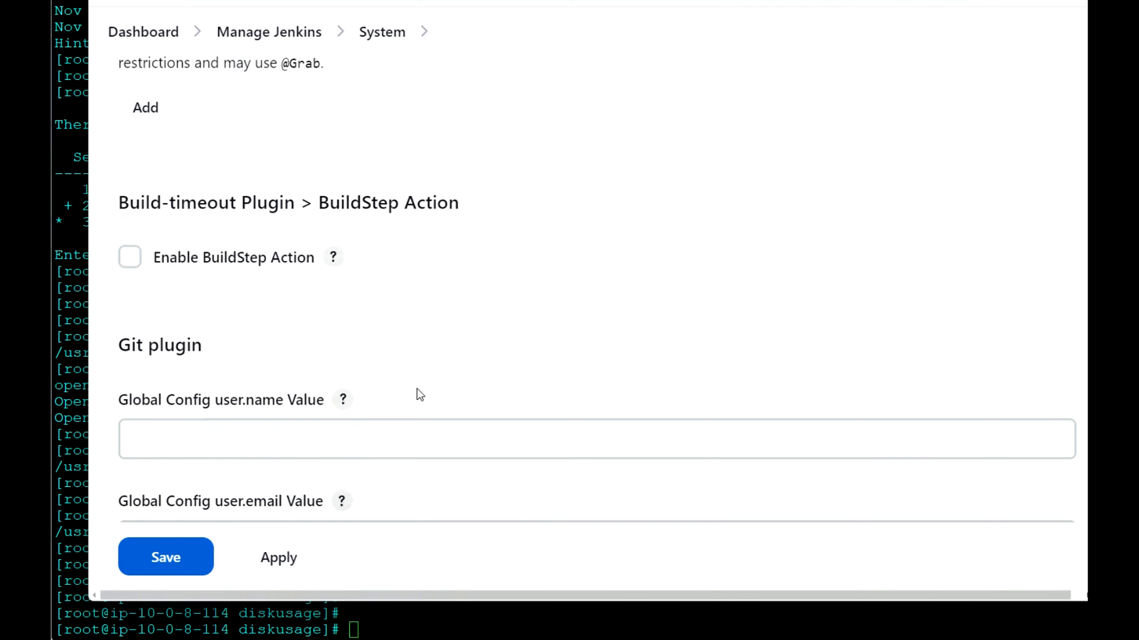
scroll(417, 388, "down", 15)
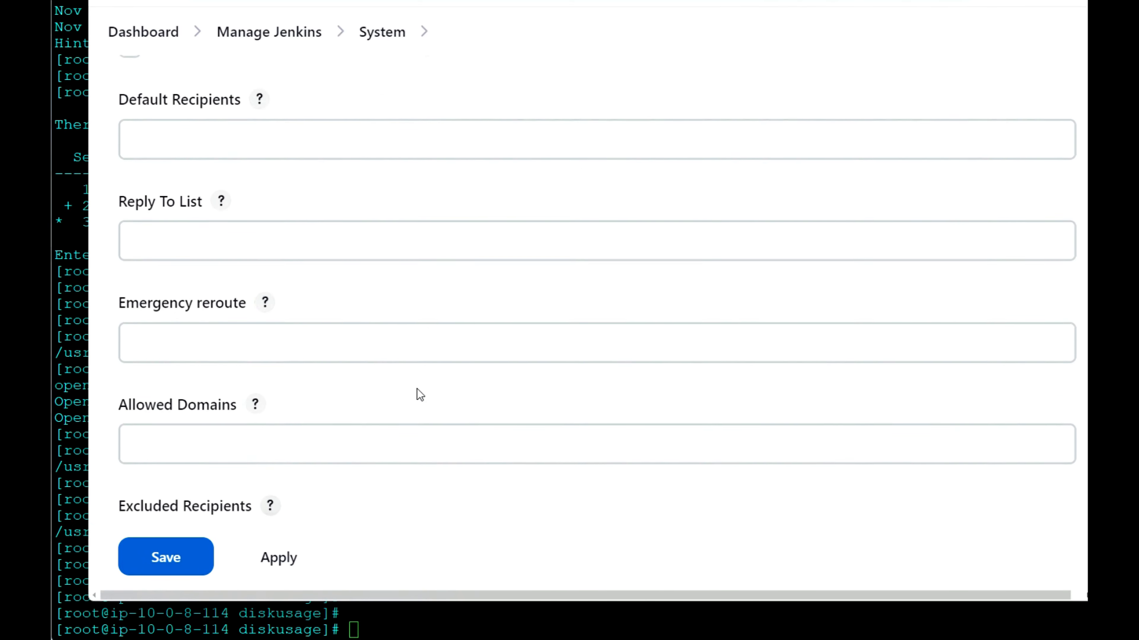
scroll(417, 389, "down", 5)
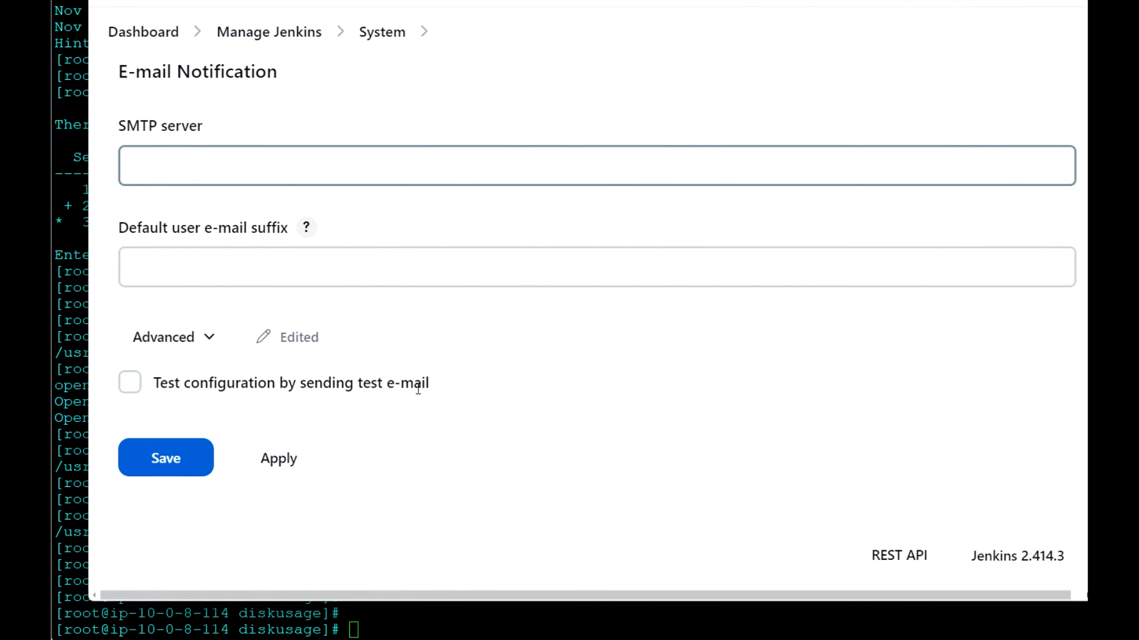
scroll(417, 389, "up", 3)
scroll(417, 388, "down", 3)
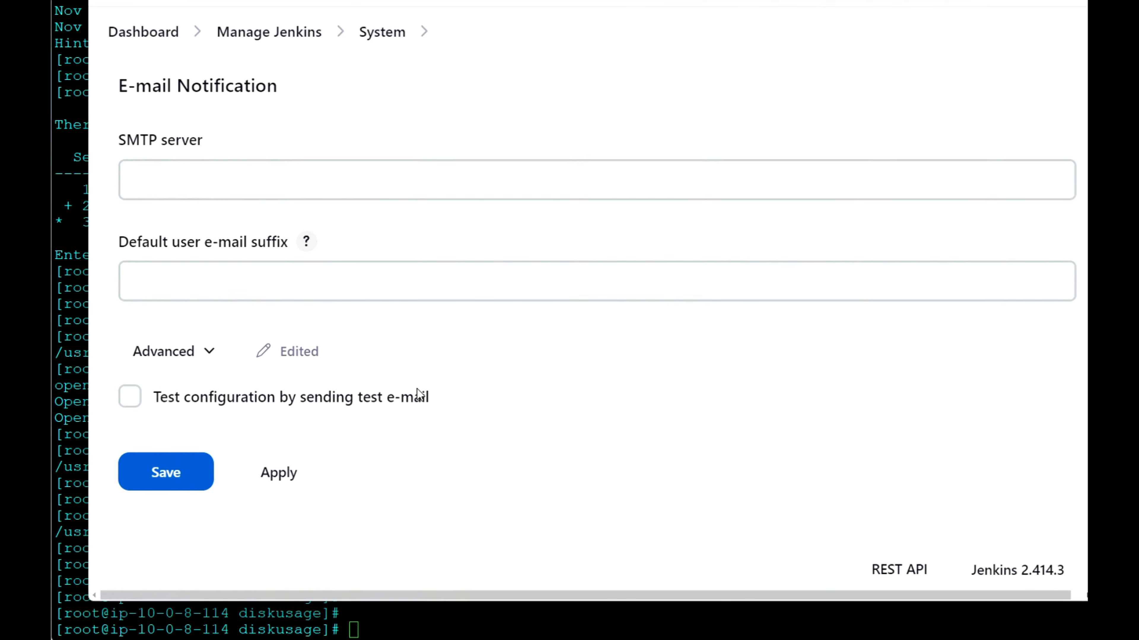
scroll(417, 389, "up", 12)
scroll(417, 388, "up", 15)
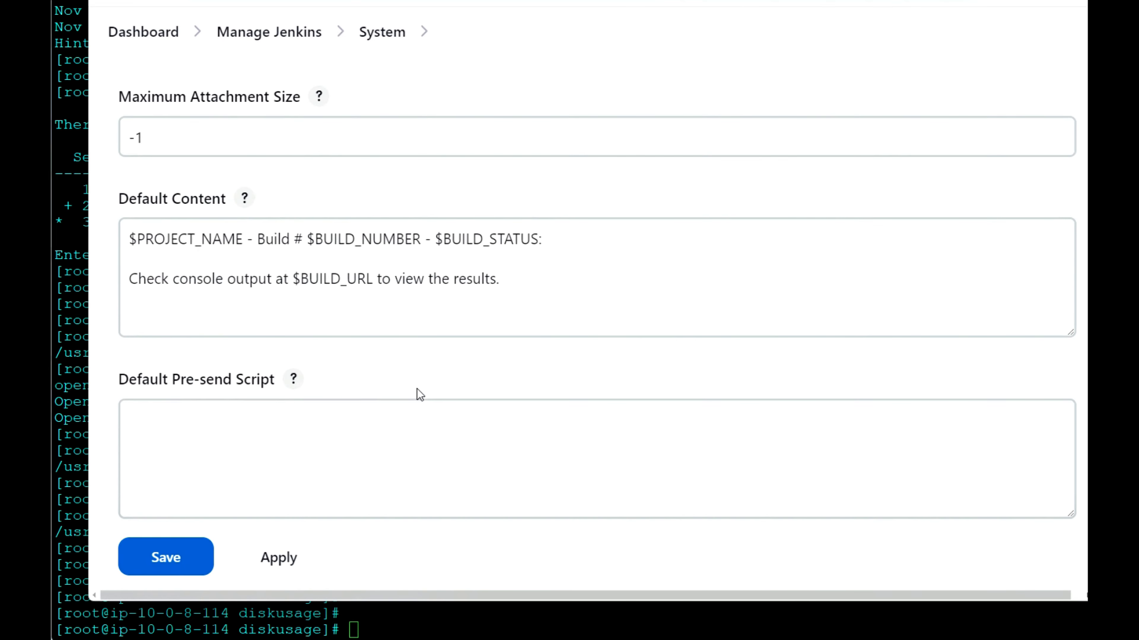
scroll(417, 389, "up", 15)
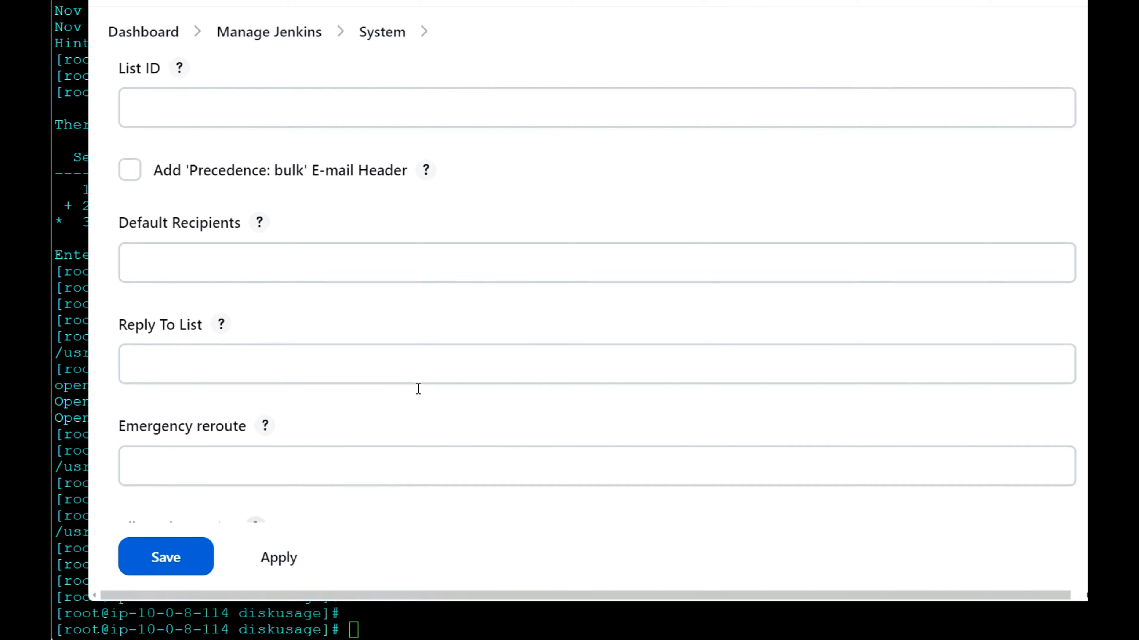
scroll(417, 388, "up", 15)
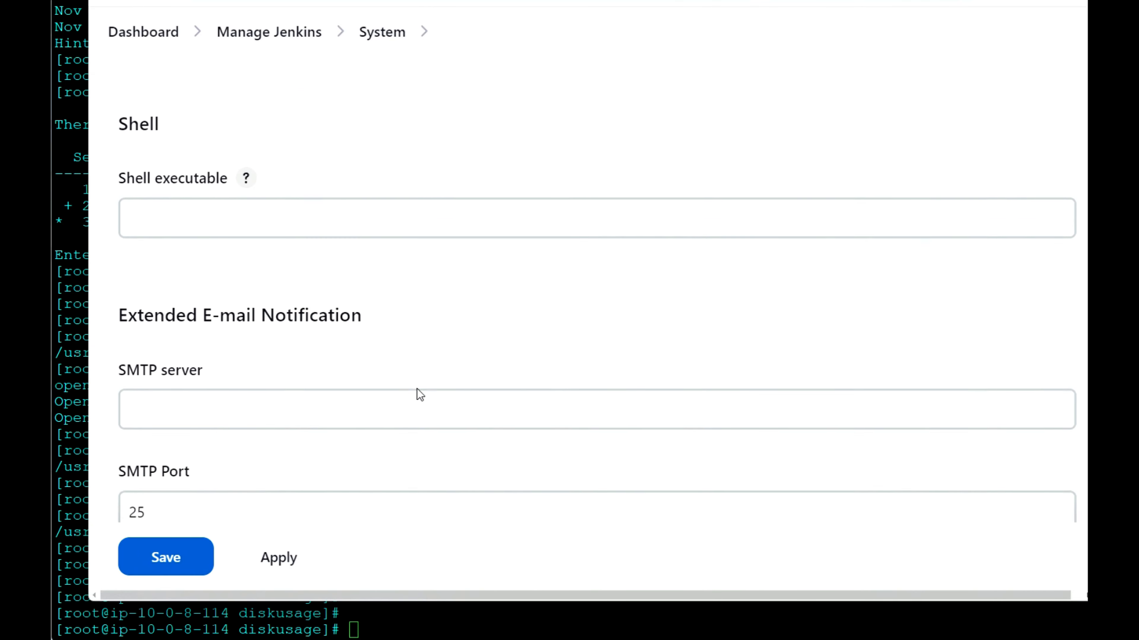
scroll(417, 388, "up", 15)
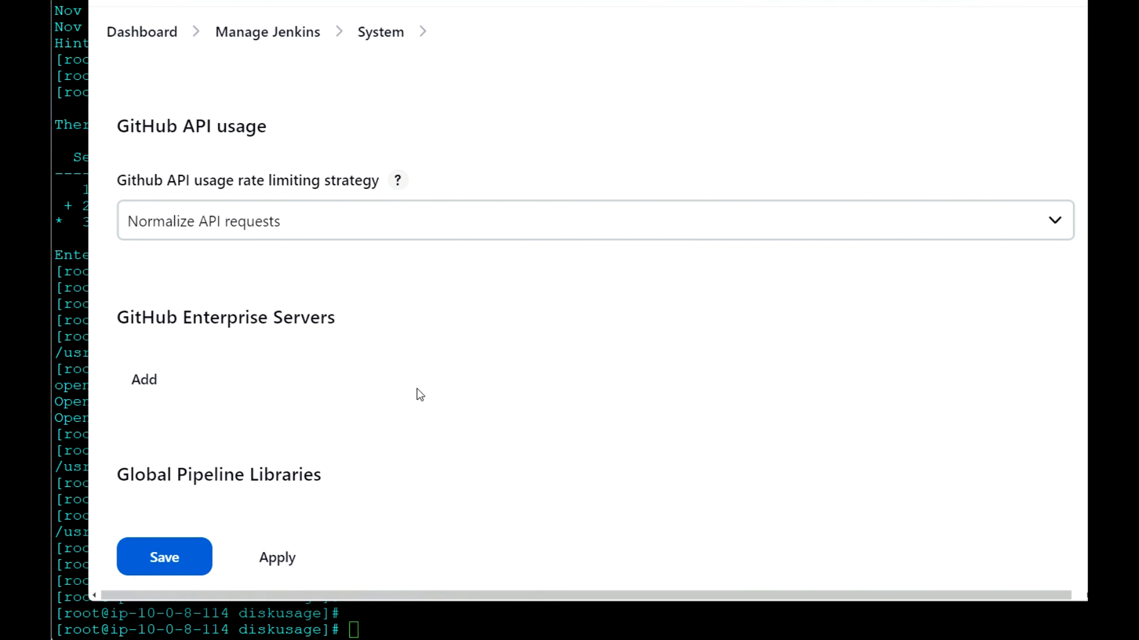
scroll(417, 388, "up", 8)
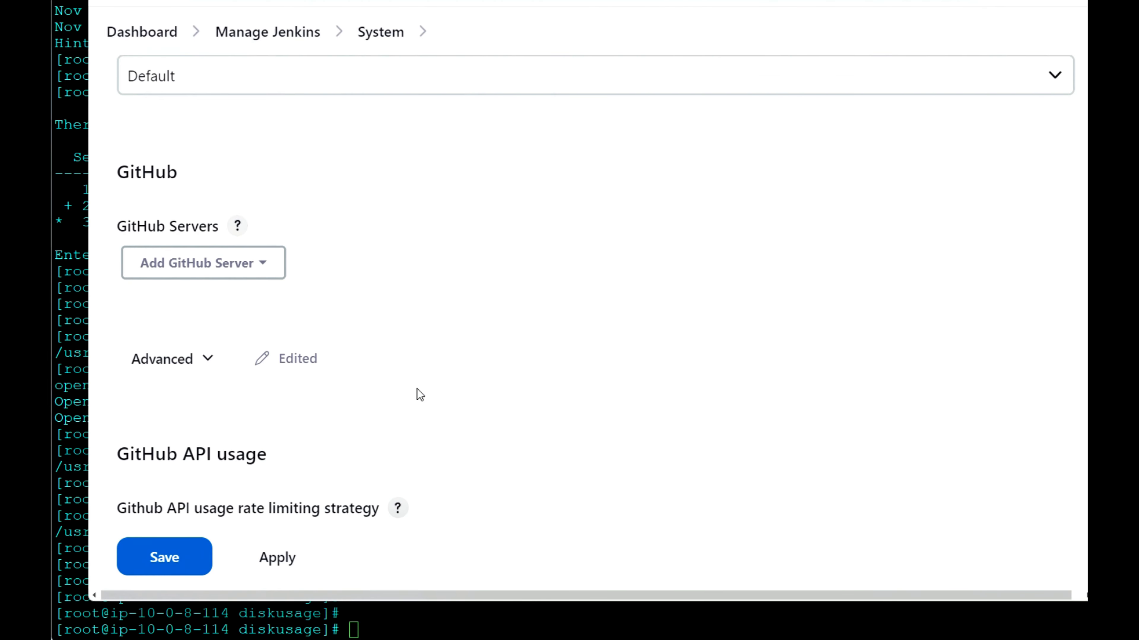
Step: Expand the advanced options of the GitHub section and enable specifying another hook URL for GitHub configuration
left_click(259, 277)
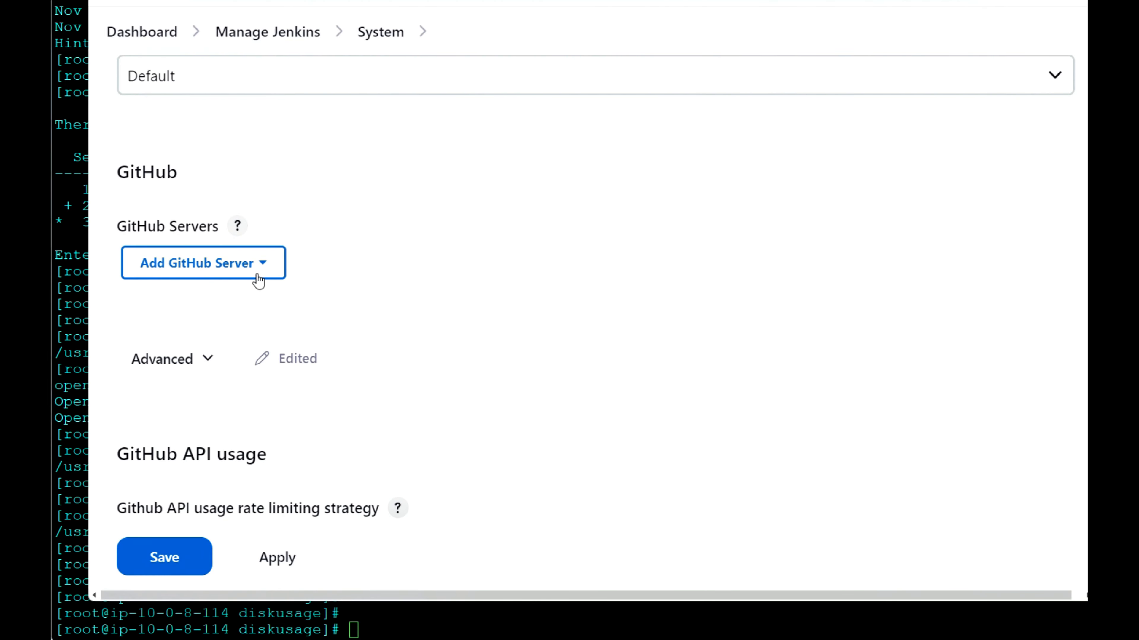
left_click(202, 372)
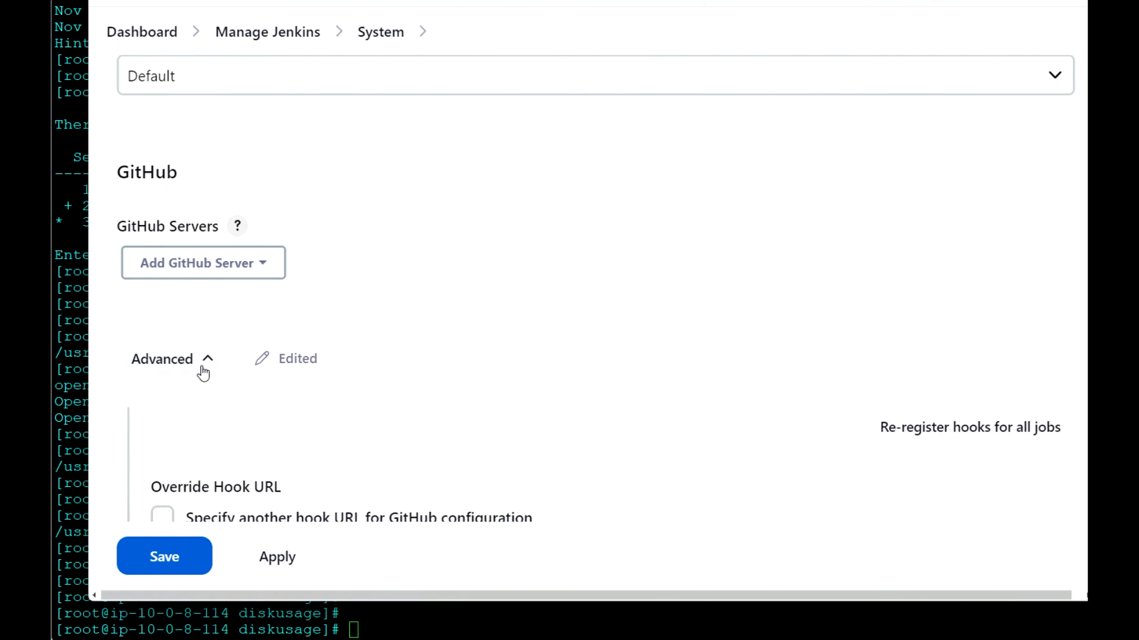
scroll(373, 427, "down", 5)
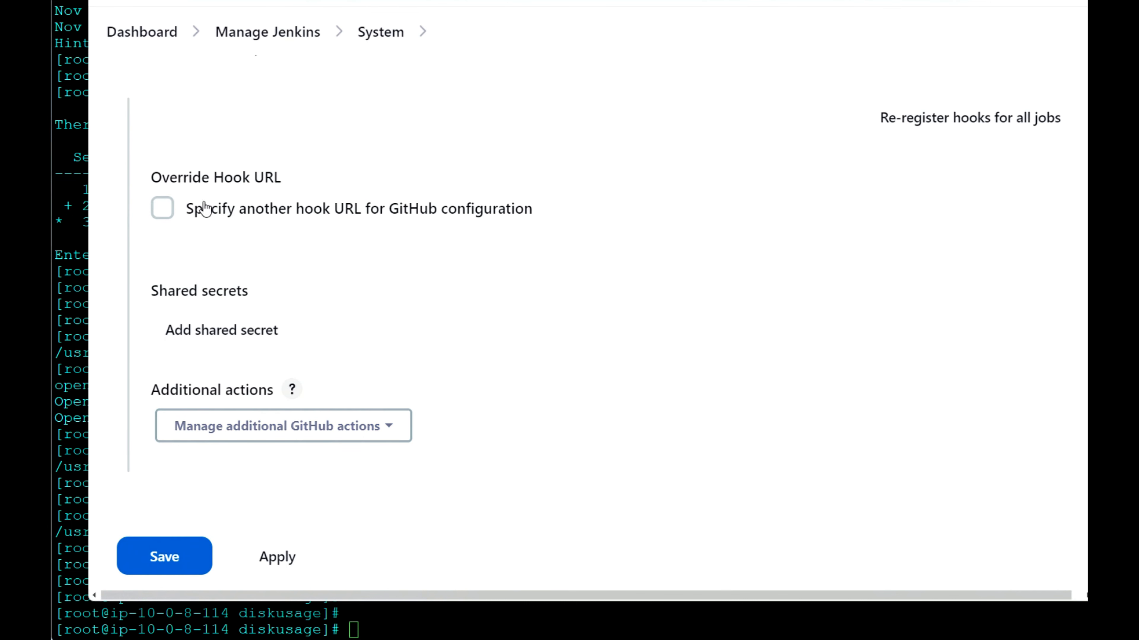
left_click(162, 208)
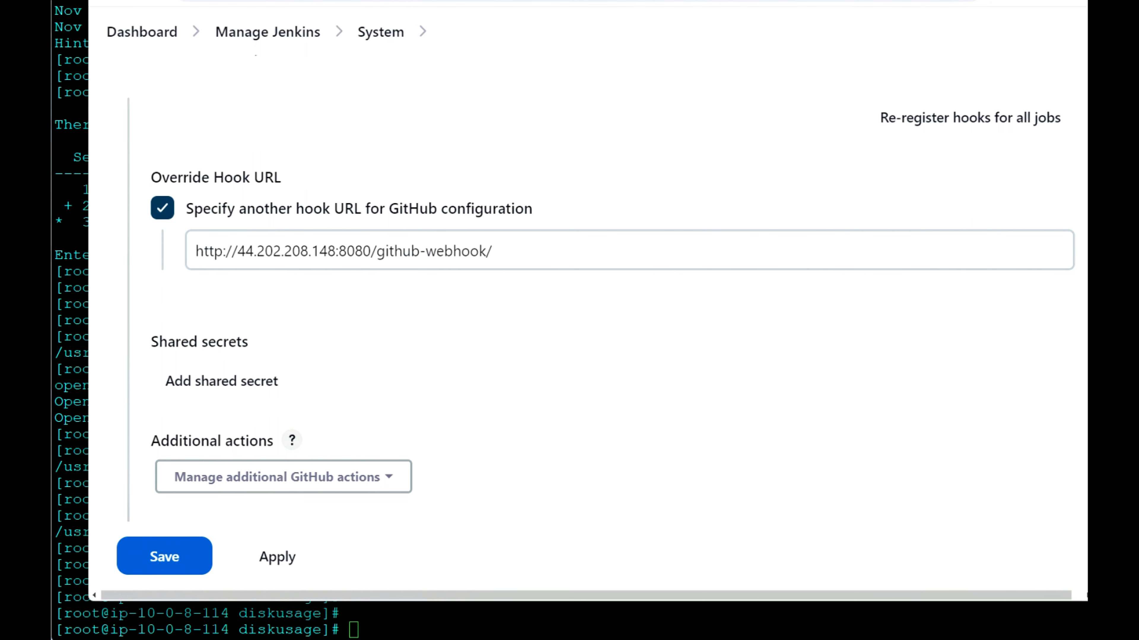
left_click(578, 1)
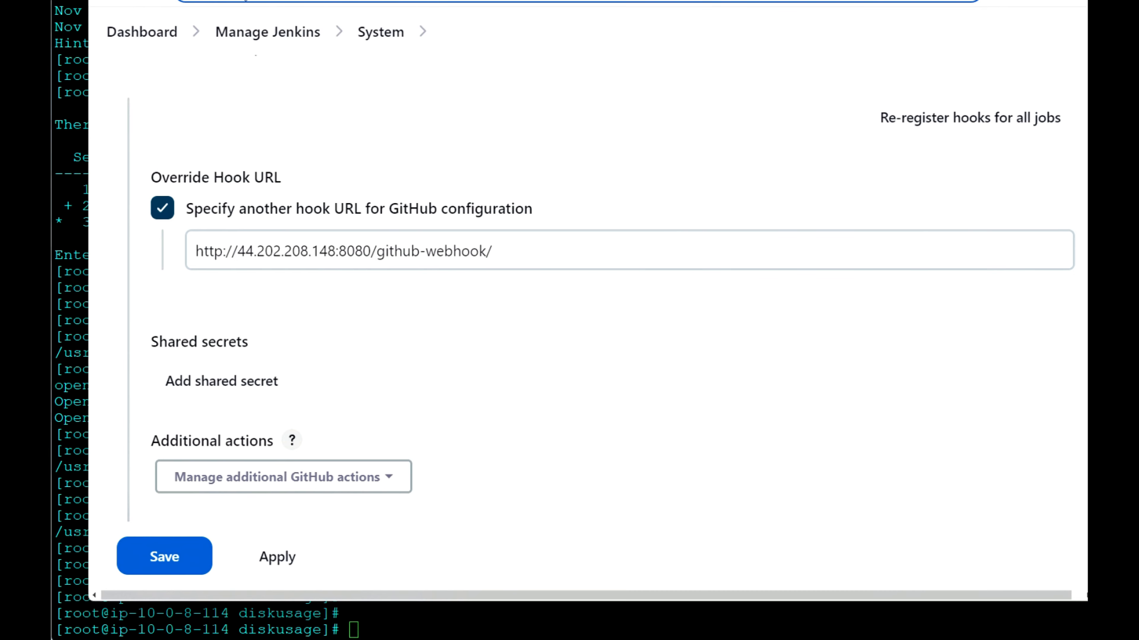
left_click_drag(372, 250, 196, 256)
type("http://3.94.149.116:8080/")
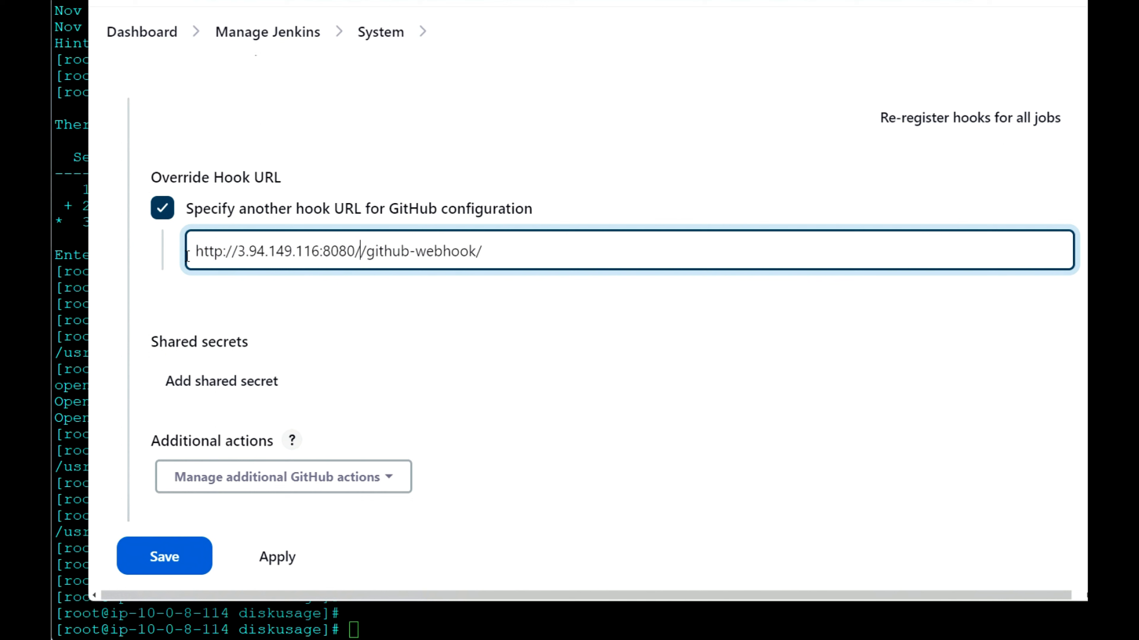
key("Delete")
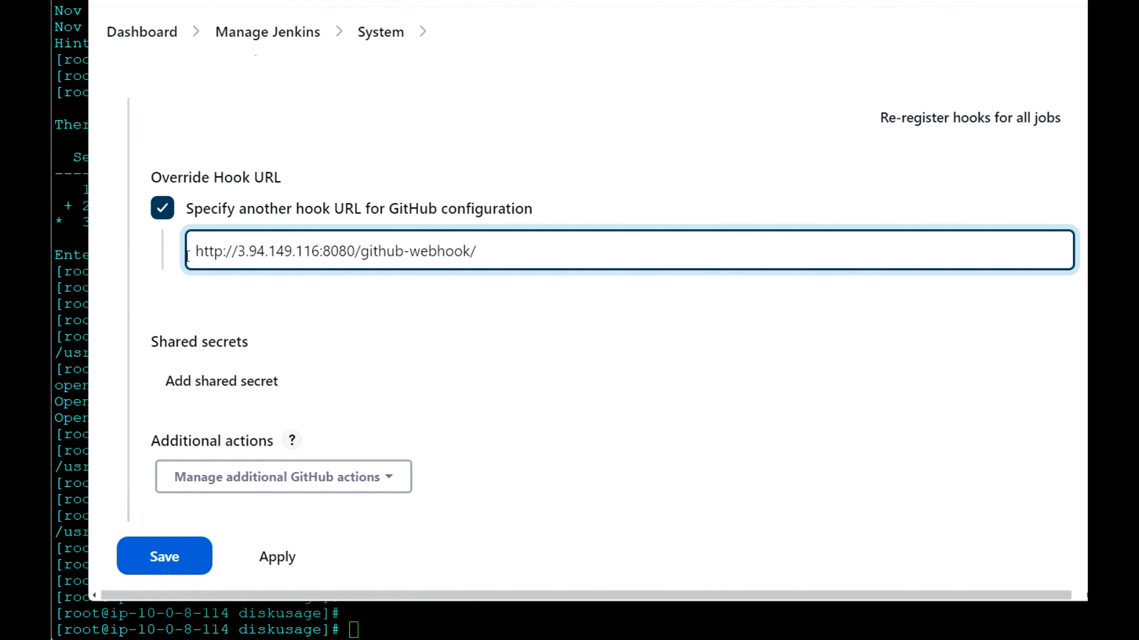
left_click(164, 557)
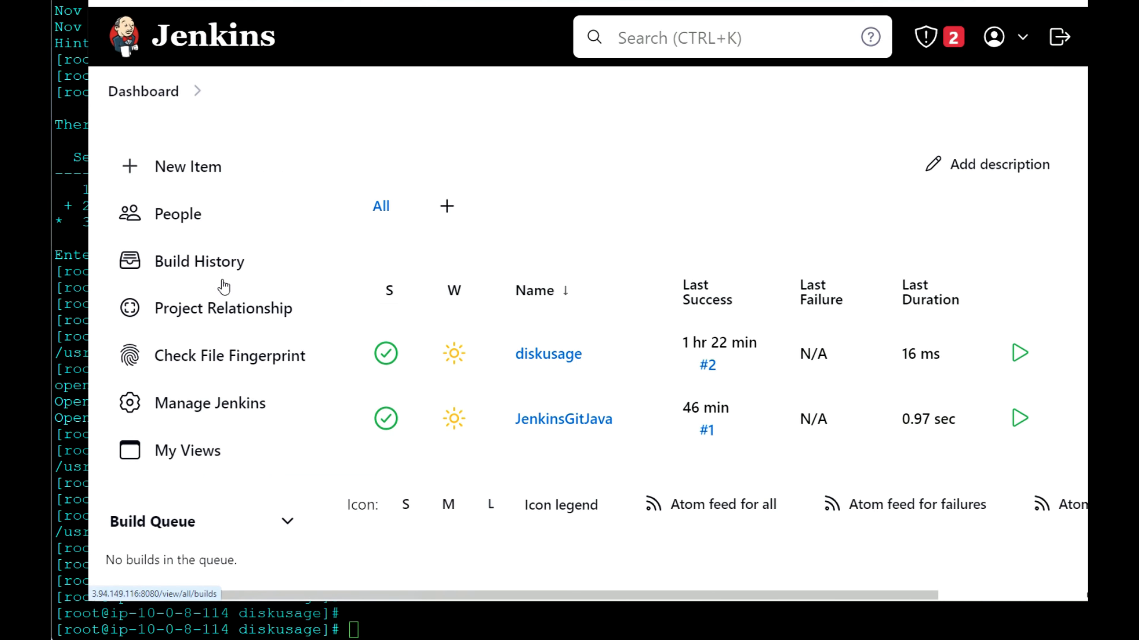
Step: Open the JenkinsGitJava job and view its build history
left_click(566, 426)
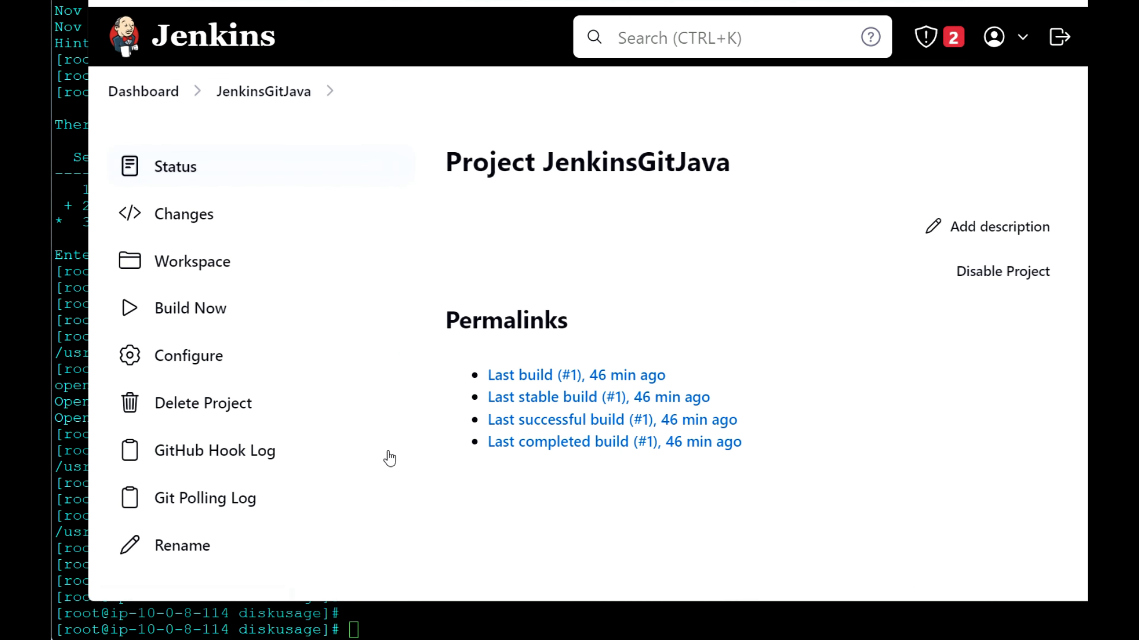
scroll(389, 458, "down", 5)
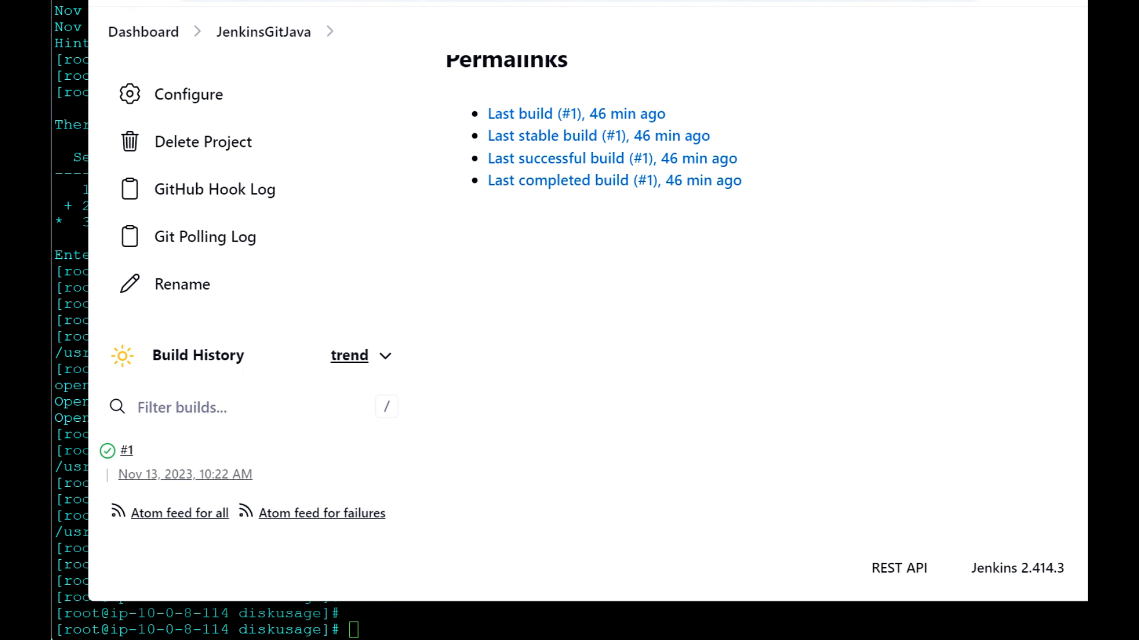
Step: Switch to GitHub and open JenkinsWorld.java from the jenkins-world-java repository for editing
left_click(304, 1)
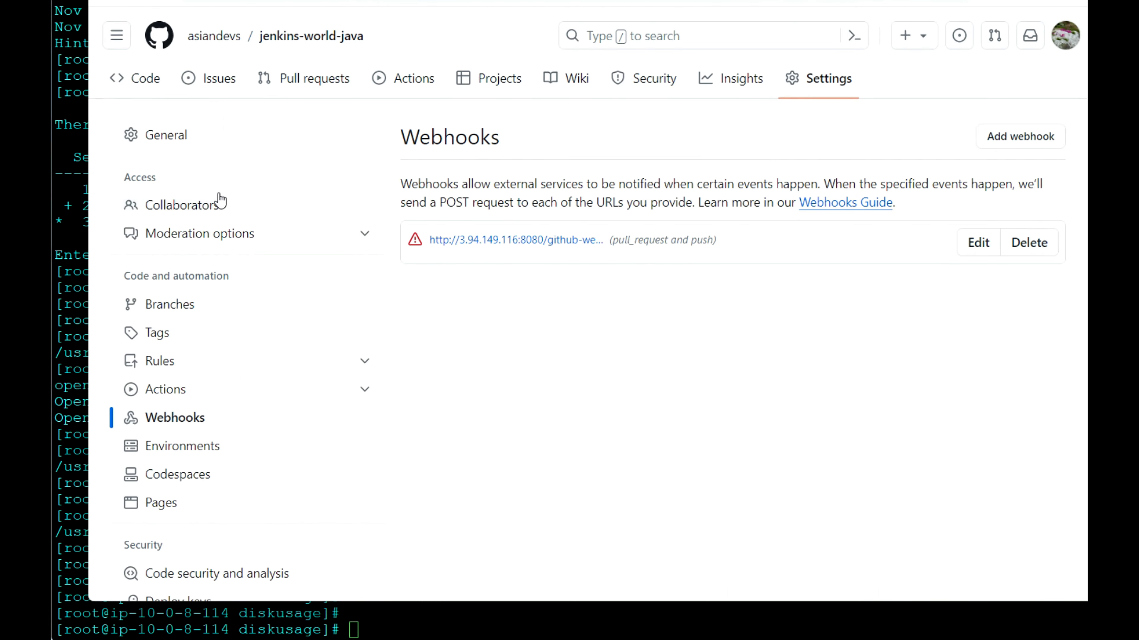
left_click(300, 38)
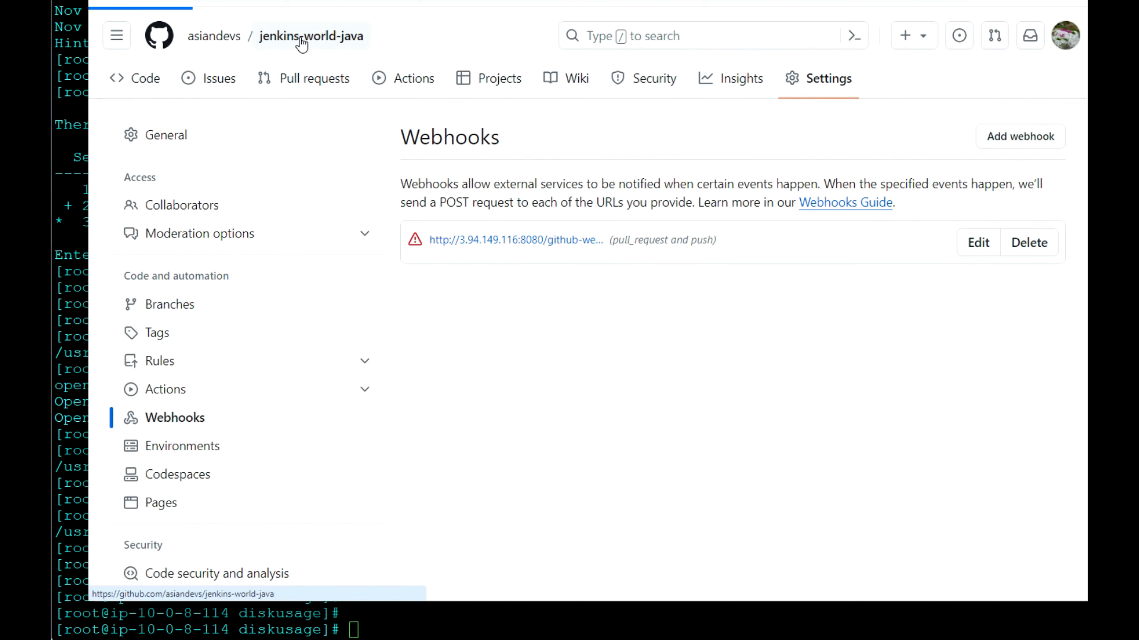
left_click(216, 322)
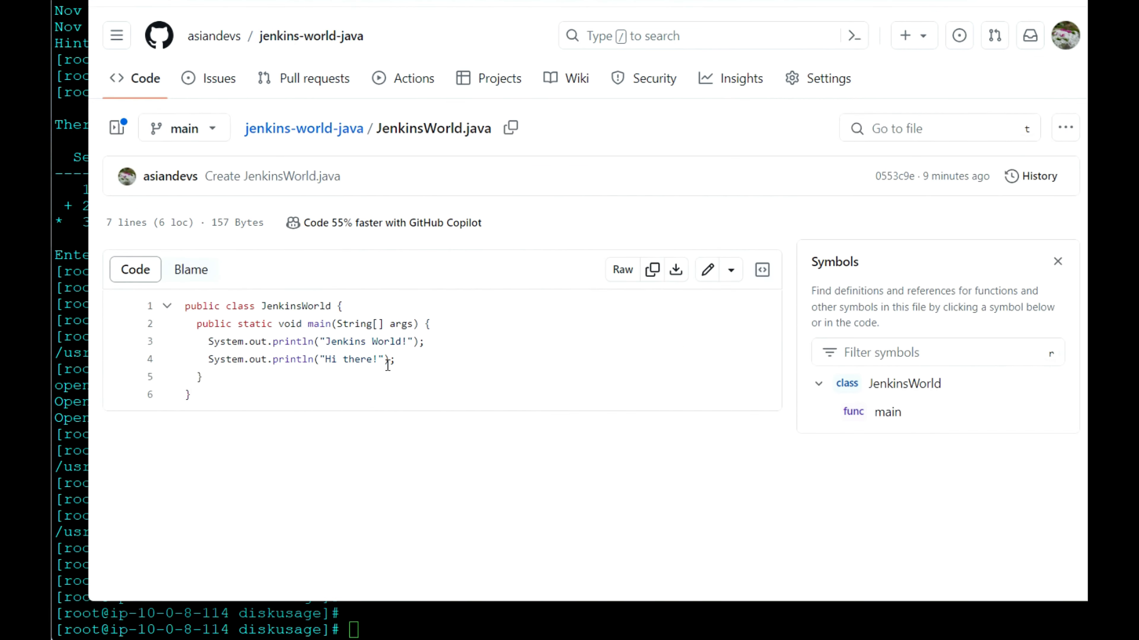
left_click(707, 272)
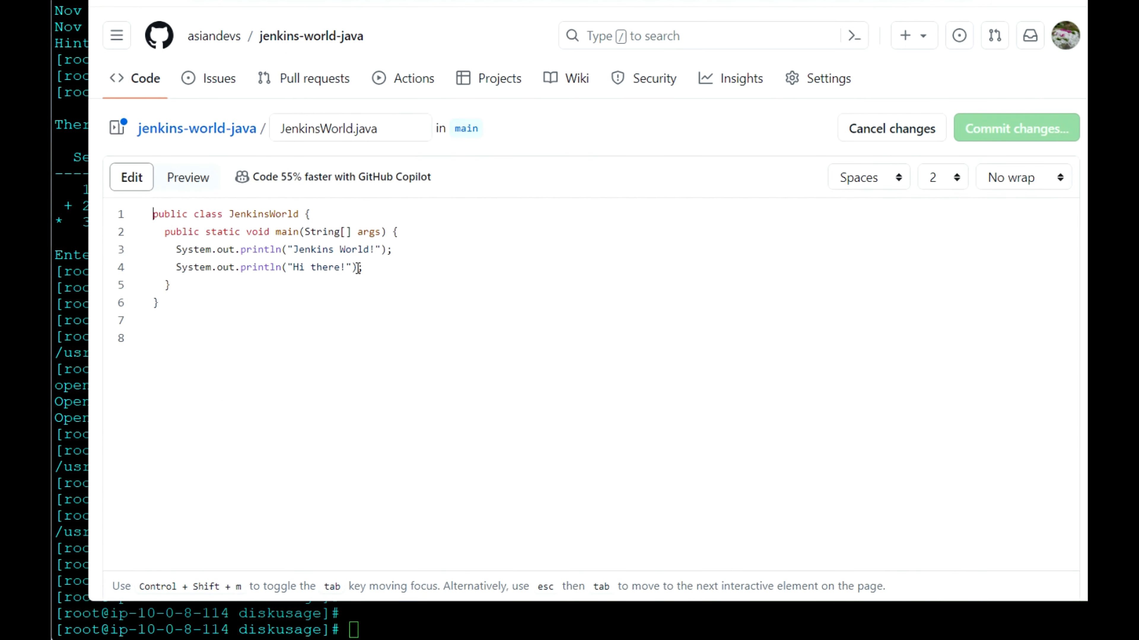
Step: Delete the line System.out.println("Hi there!"); from JenkinsWorld.java and commit the change directly to the main branch
left_click_drag(365, 268, 160, 271)
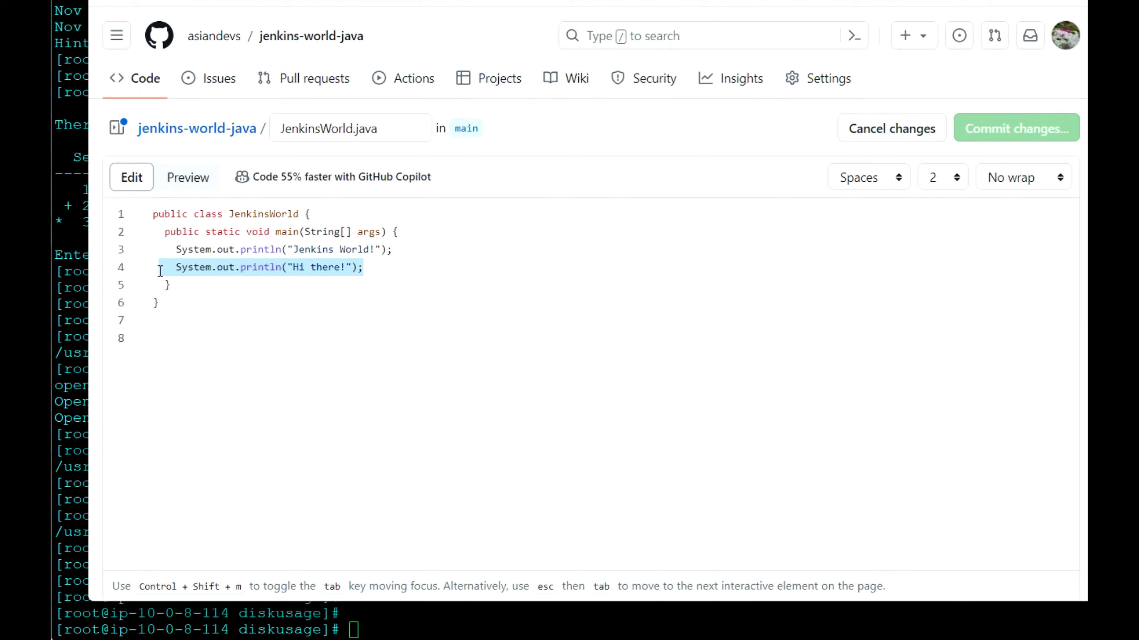
key("Delete")
key("Delete")
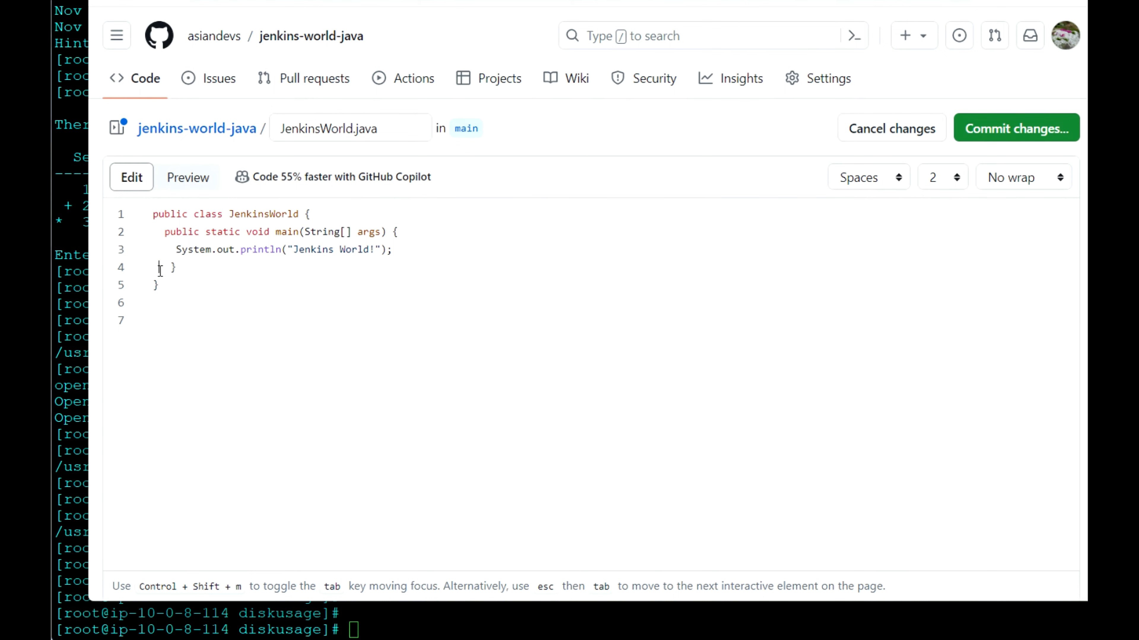
left_click(1021, 134)
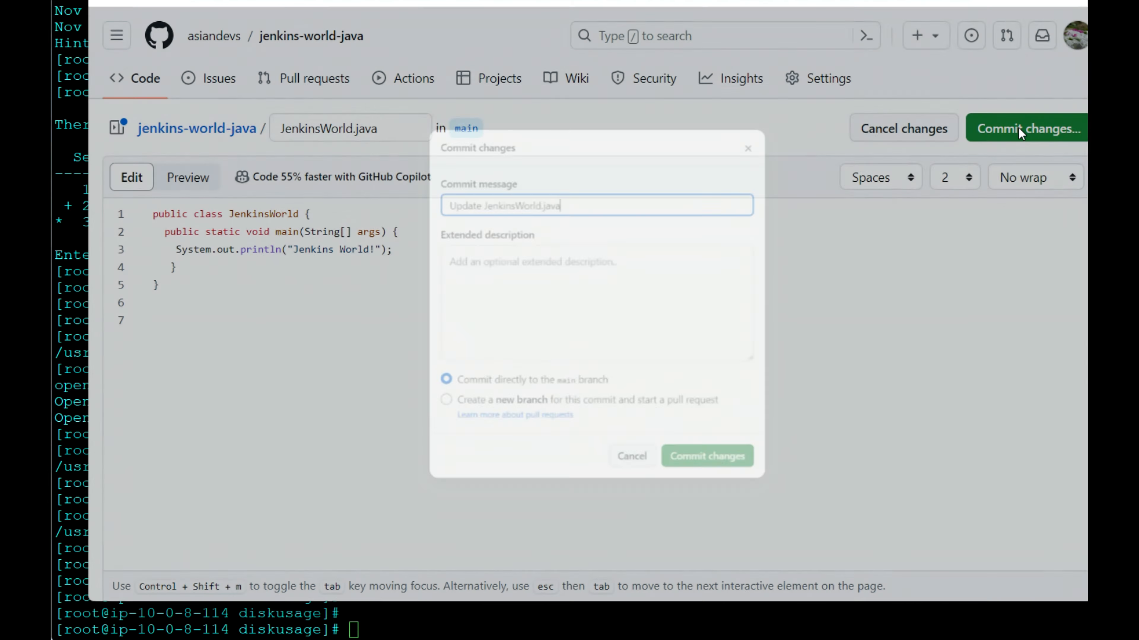
left_click(731, 499)
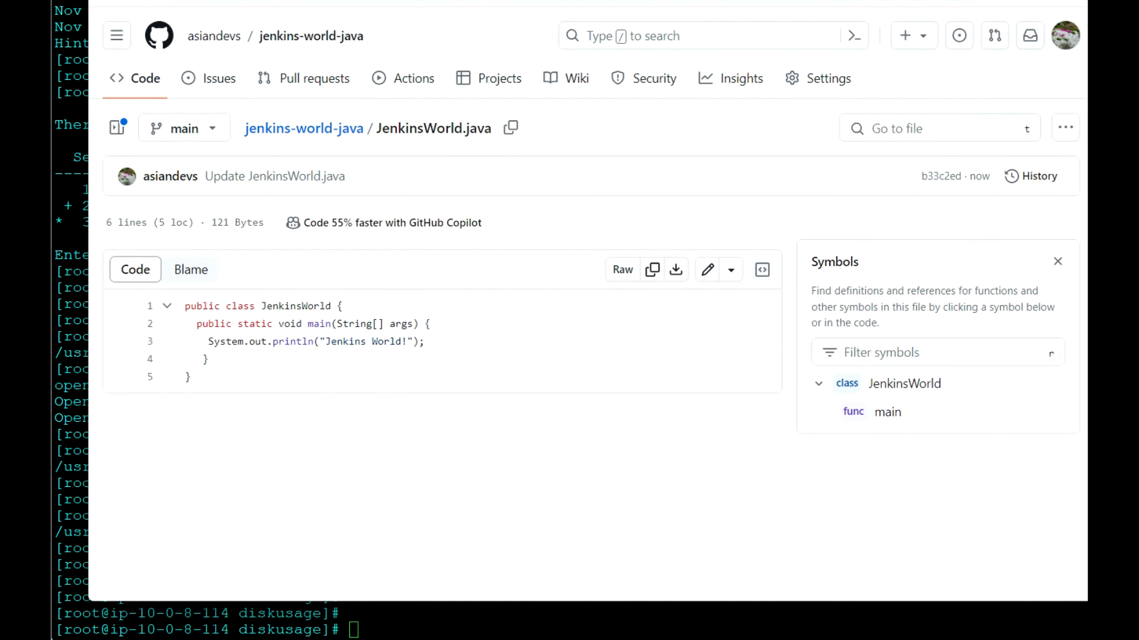
Step: Switch back to Jenkins and read the Git Polling Log of the JenkinsGitJava job
key("ctrl+Tab")
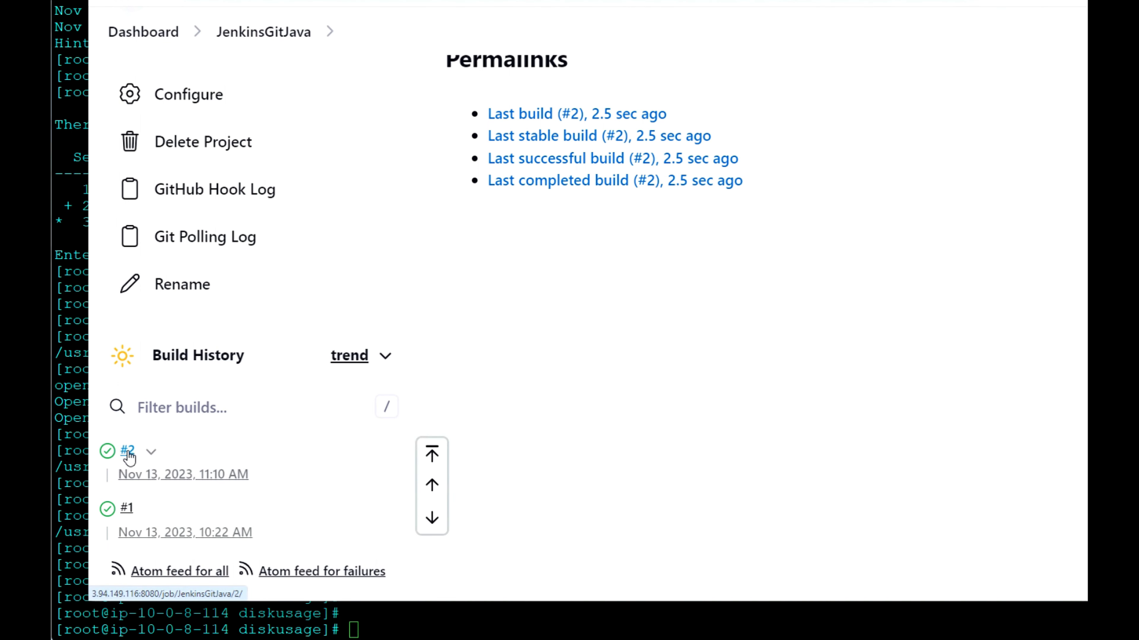
left_click(213, 242)
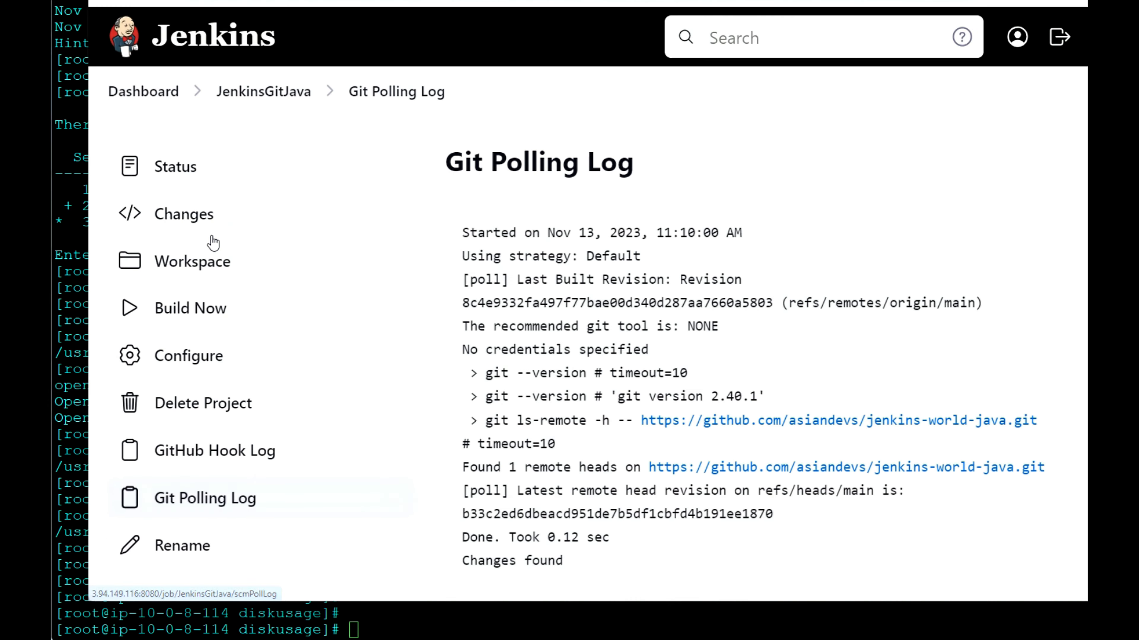
scroll(565, 297, "down", 3)
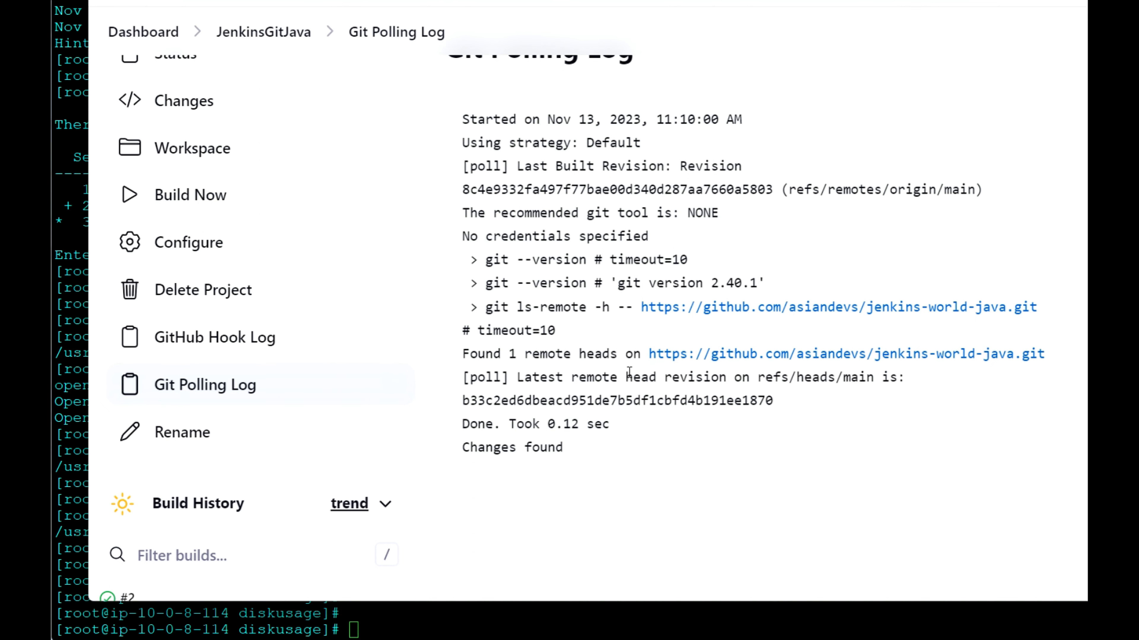
Step: Open build #2 of JenkinsGitJava from the build history and view its console output
scroll(254, 399, "down", 5)
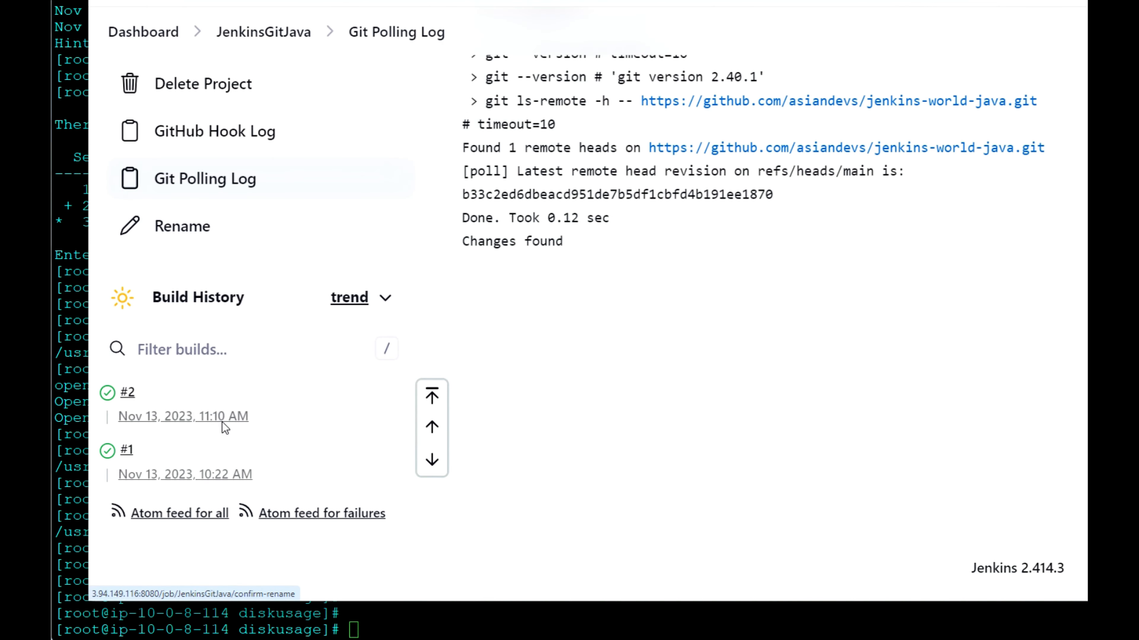
left_click(128, 395)
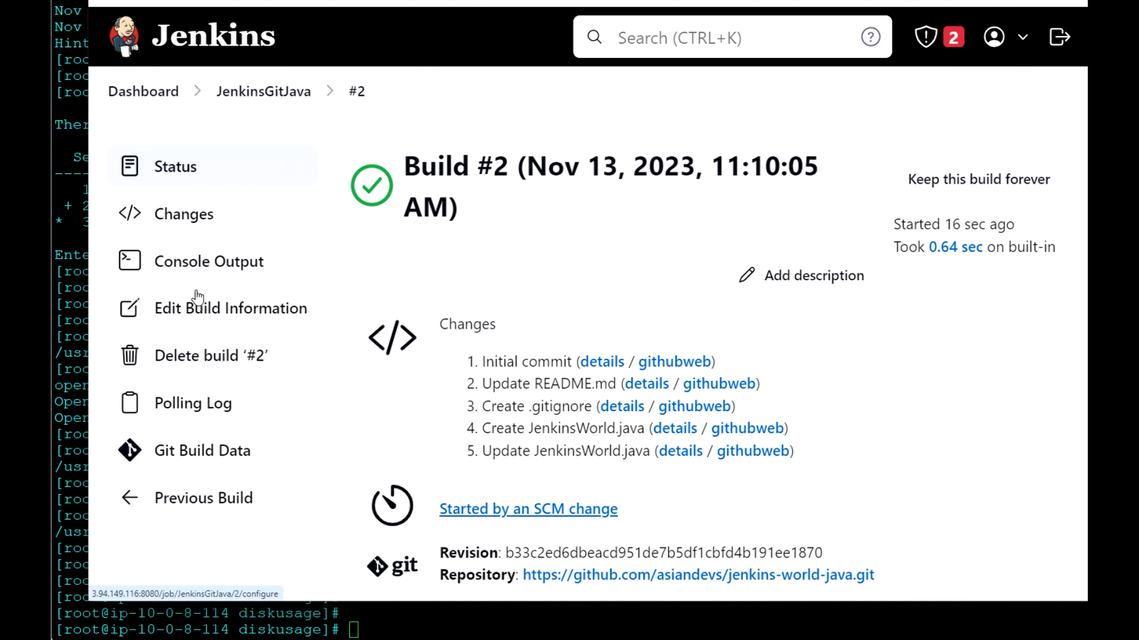
left_click(217, 265)
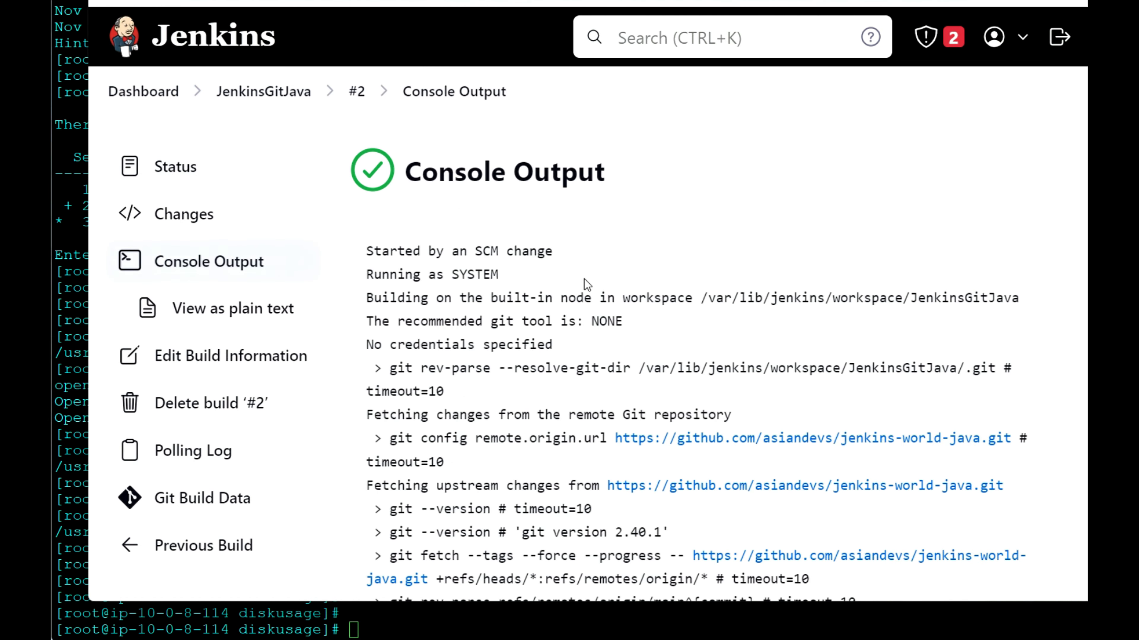
Step: Read through the console output of build #2, including the Git fetch and checkout lines
scroll(578, 283, "down", 4)
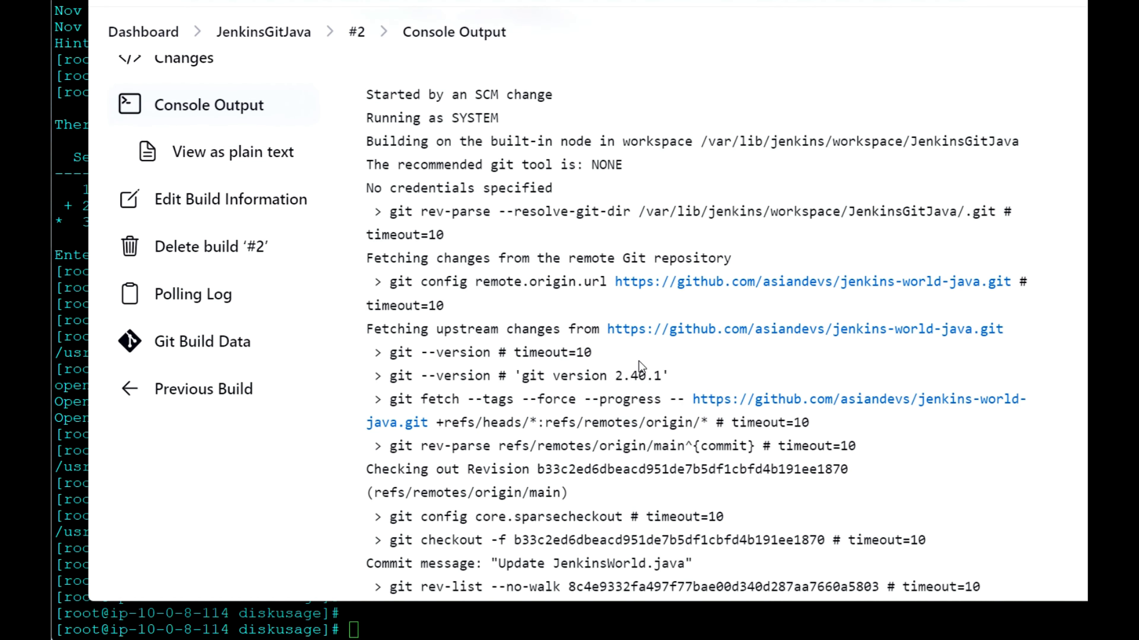
scroll(641, 365, "down", 3)
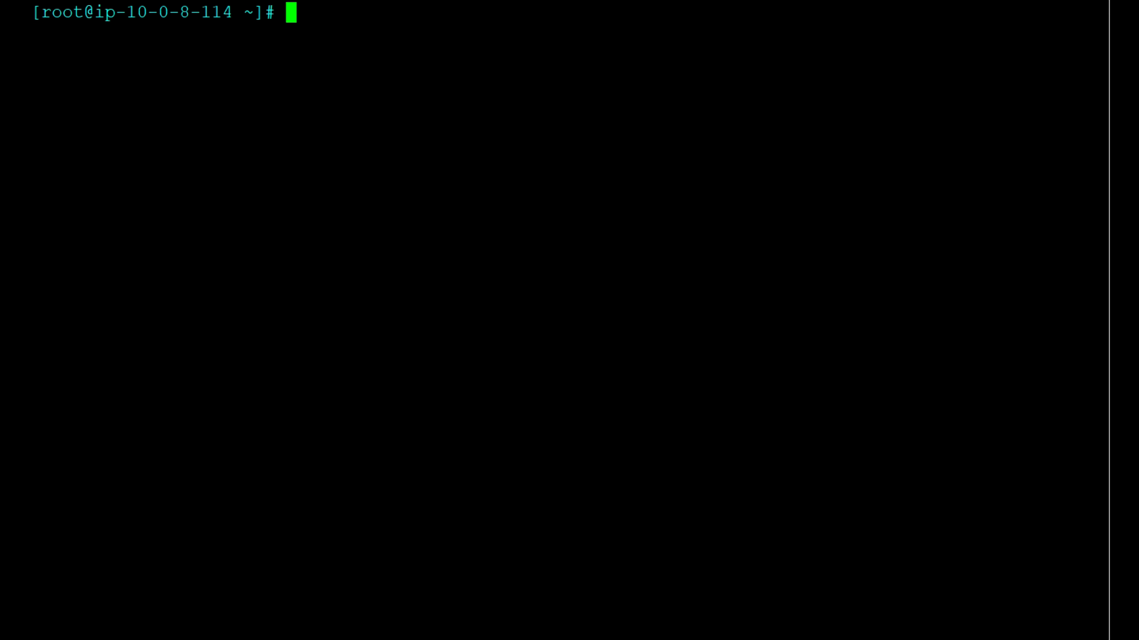
Step: Switch to the server terminal and display the contents of /etc/os-release
type("cat /etc/")
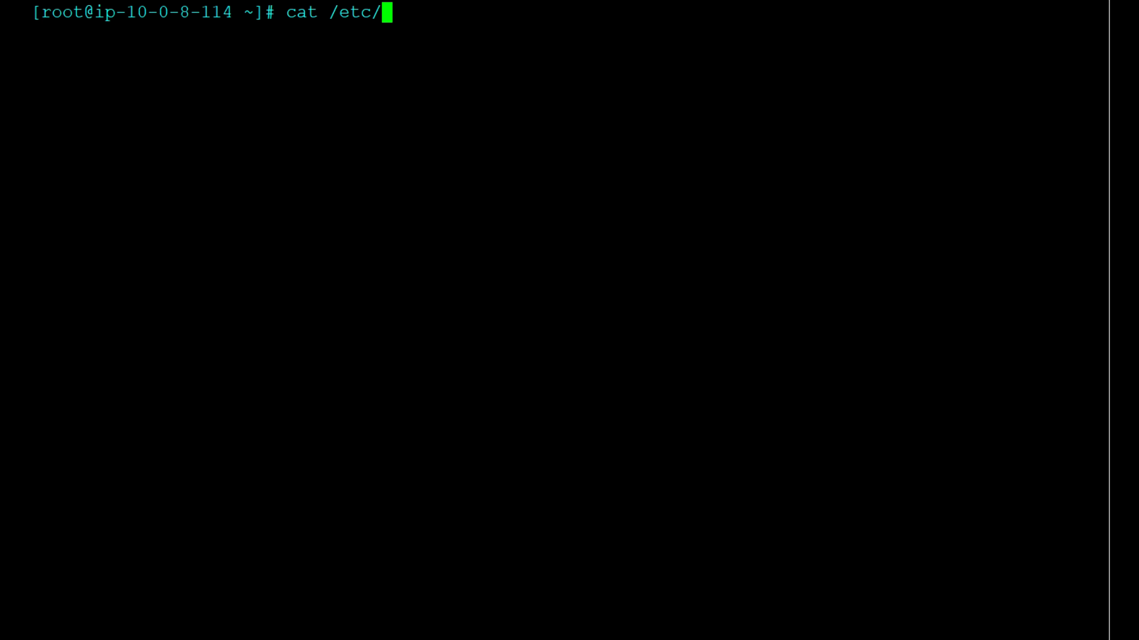
type("os-re")
key("Tab")
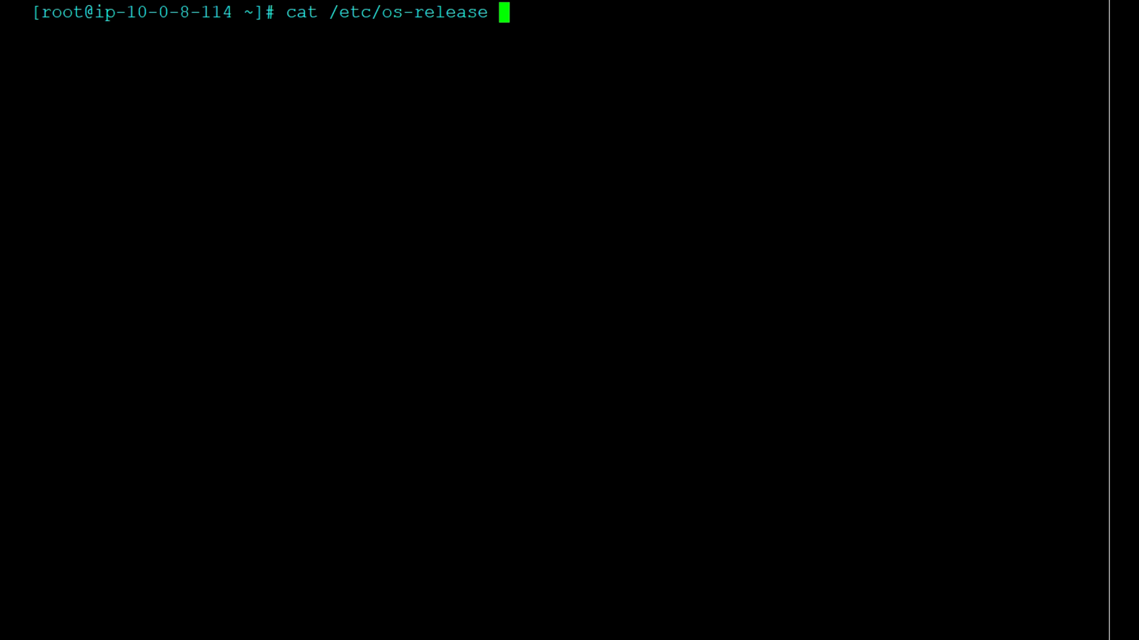
key("Return")
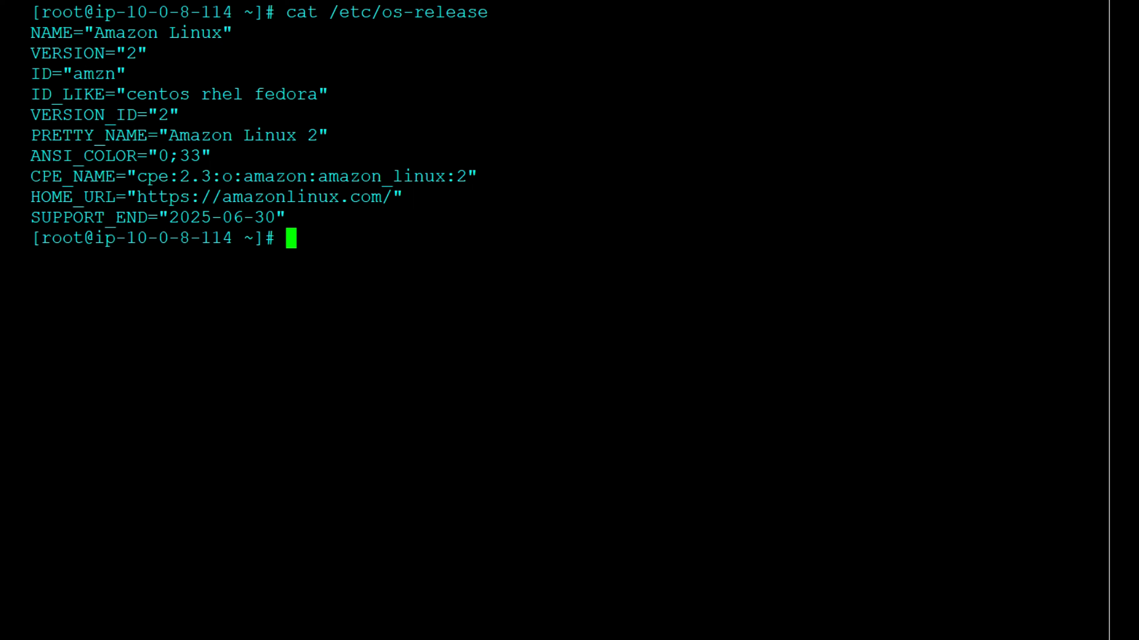
Step: Install the maven package with yum and accept the installation of its dependencies
type("sudo")
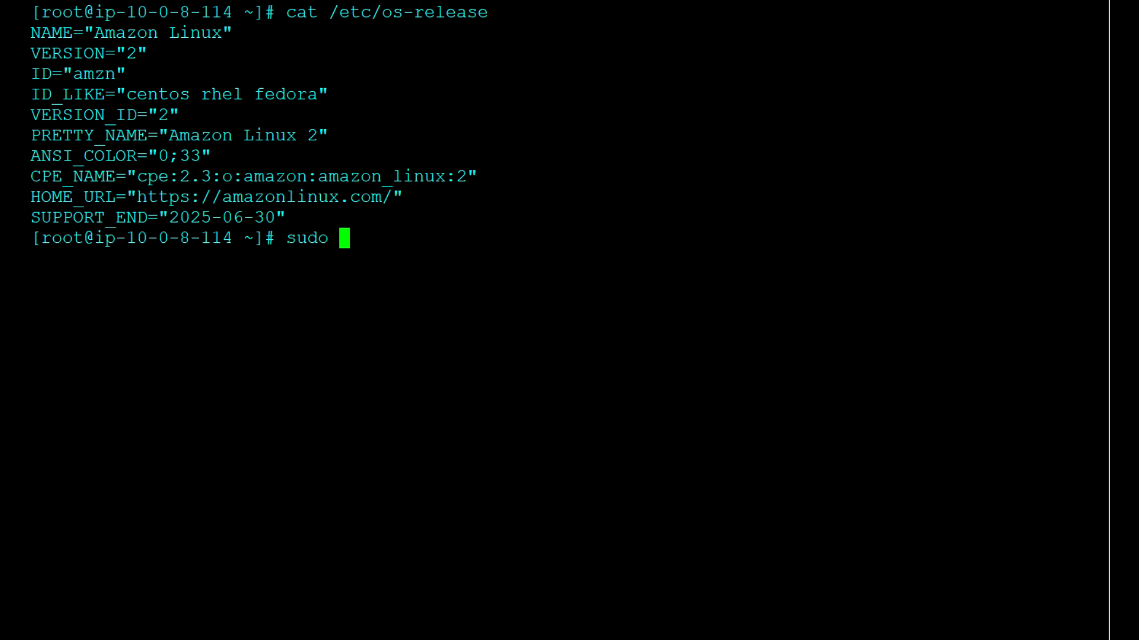
key("BackSpace")
key("BackSpace")
key("BackSpace")
key("BackSpace")
key("BackSpace")
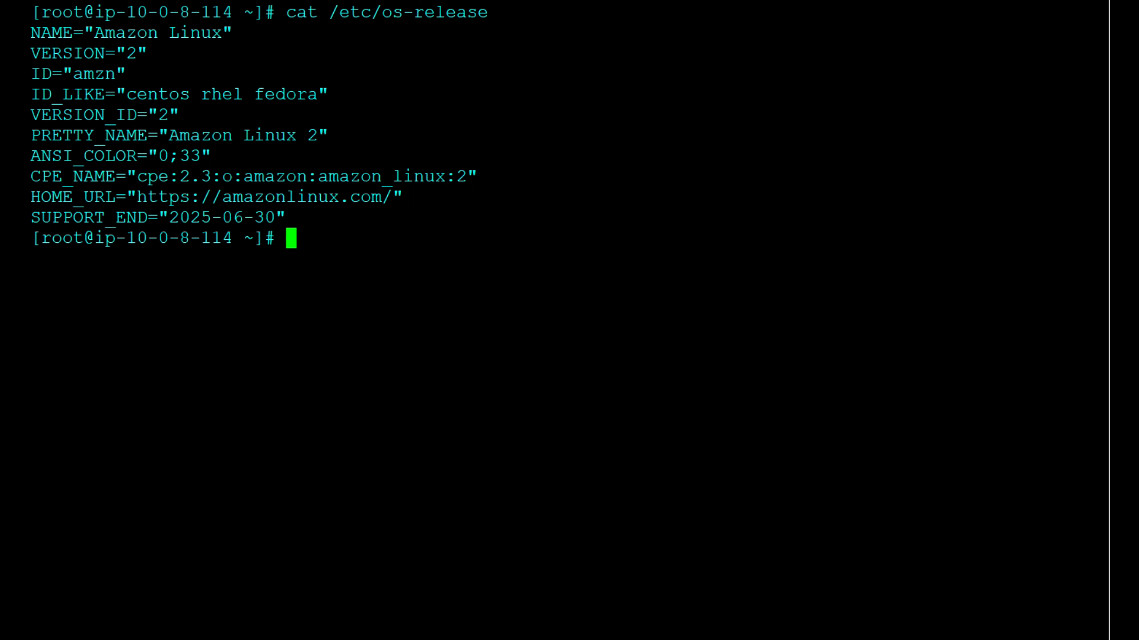
type("yum i")
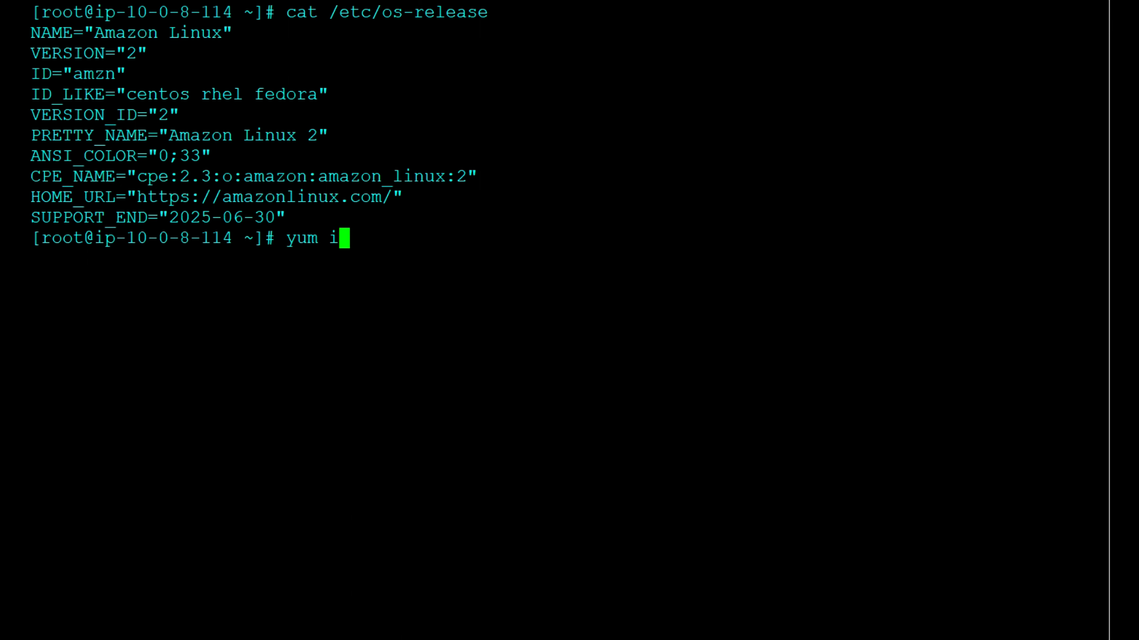
type("nstall maven")
key("Return")
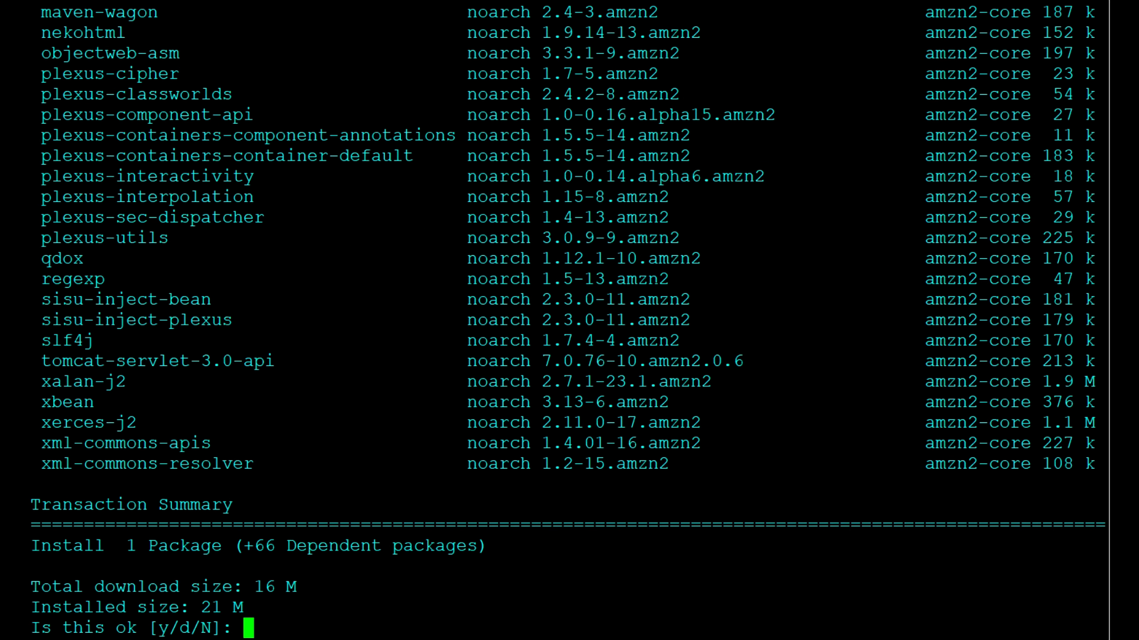
type("y")
key("Return")
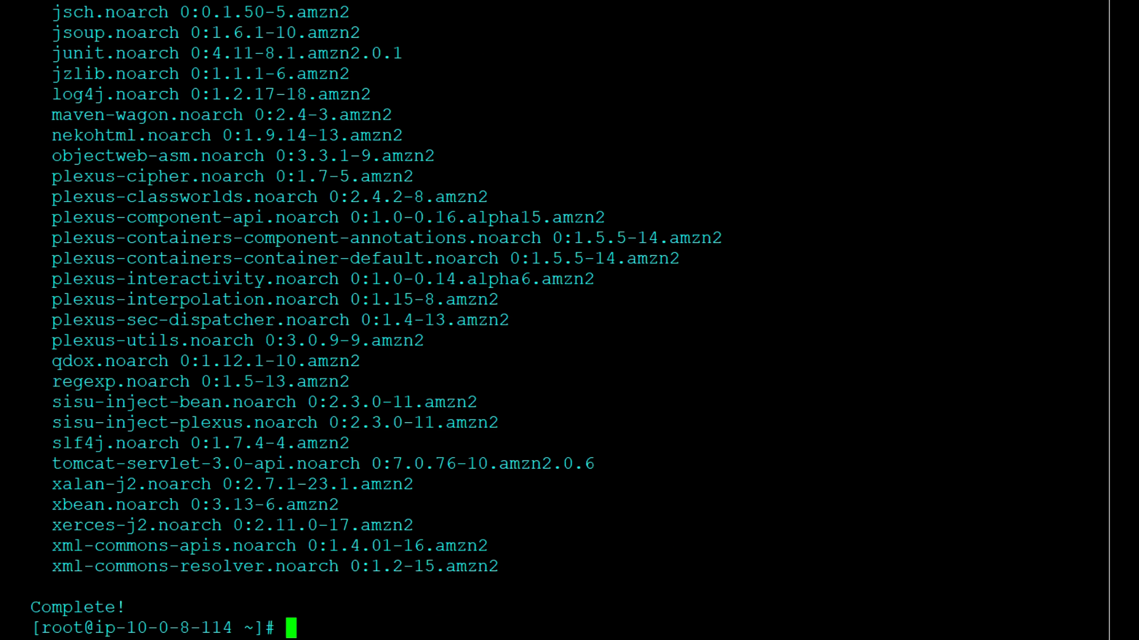
Step: Run mvn -version to check the installed Maven version and its home directory
type("mvn -version")
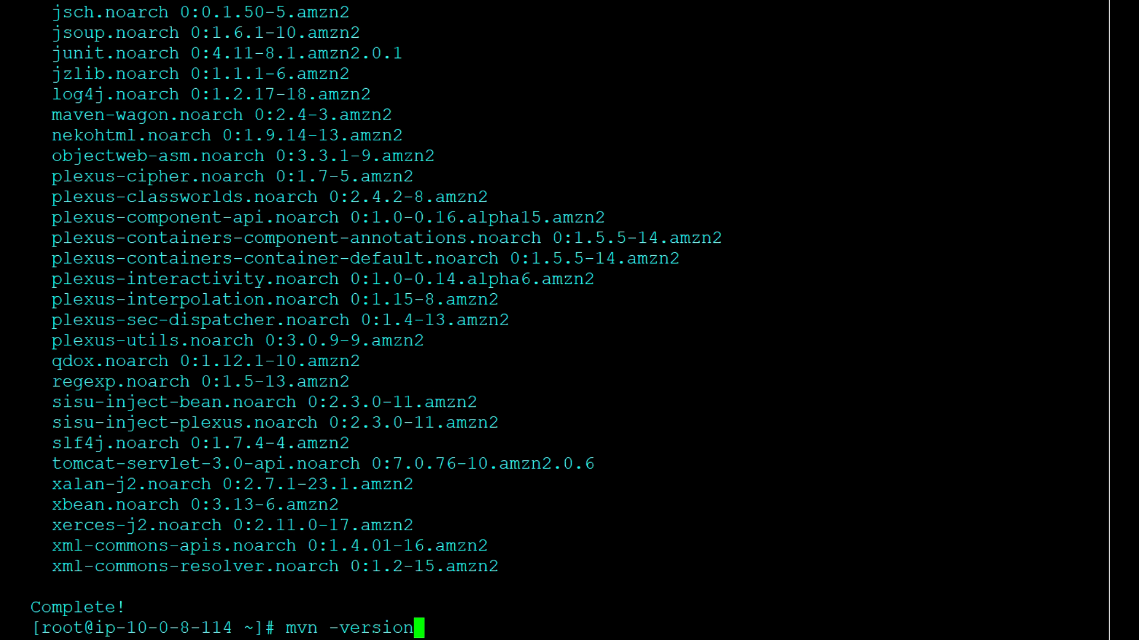
key("Return")
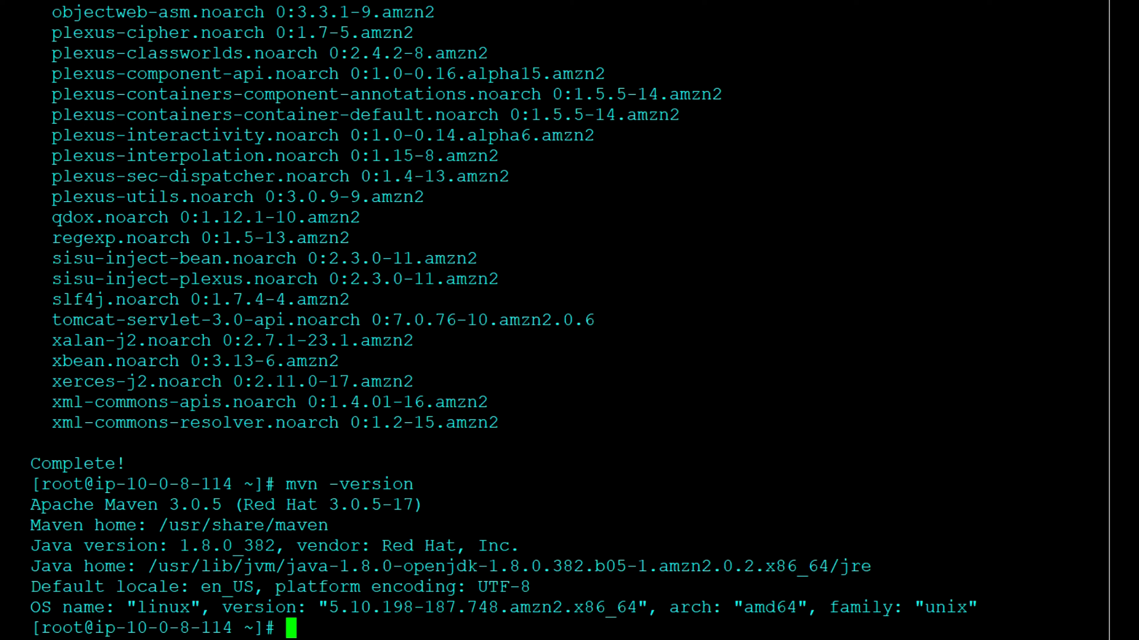
Step: Open /etc/profile in vi, inspect its export lines and close the file
type("vi /etc")
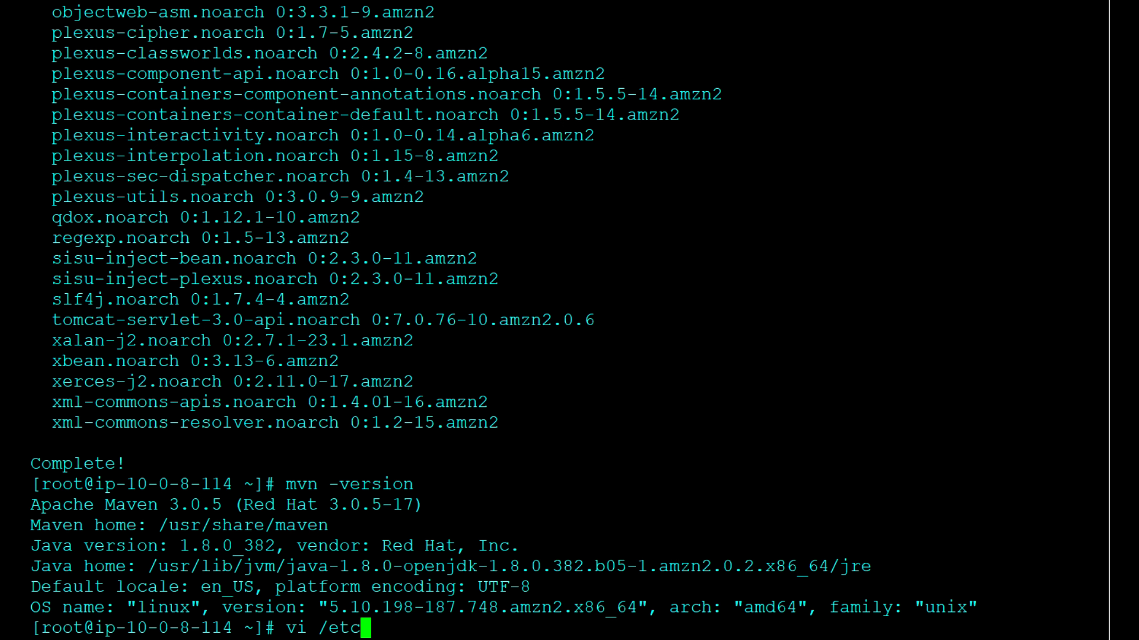
type("/profile")
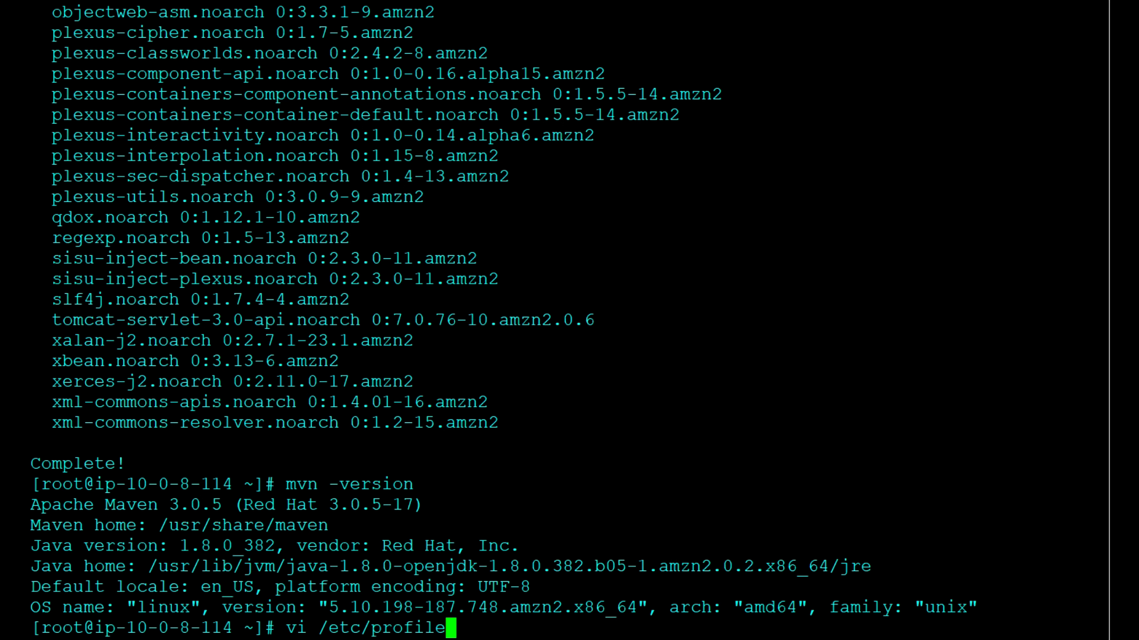
key("Return")
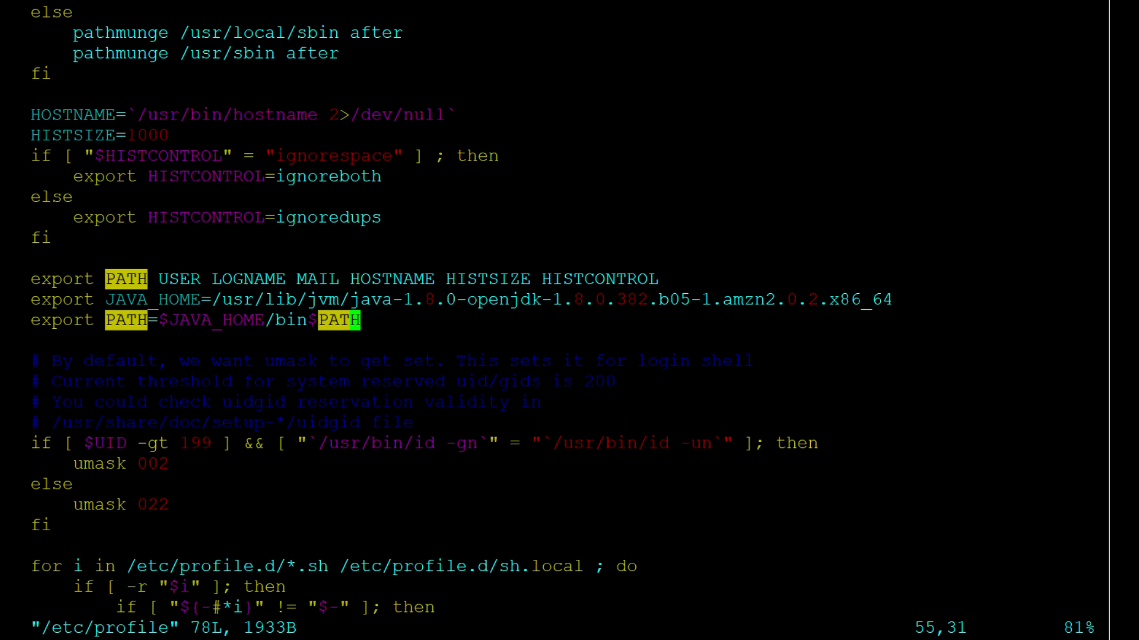
type(":wq")
key("Return")
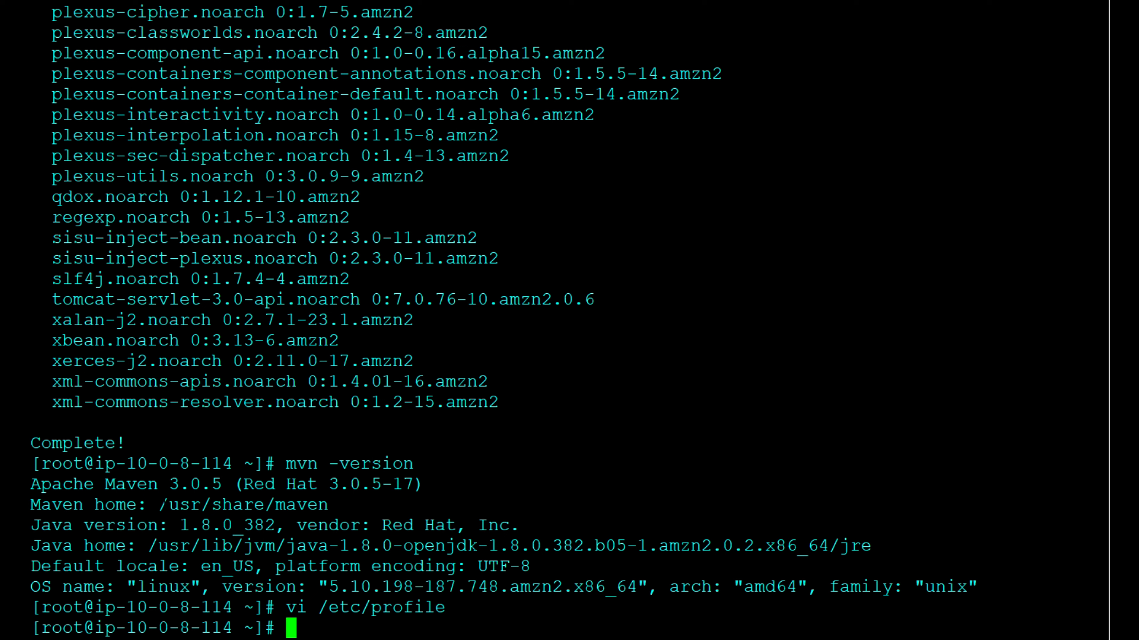
Step: Copy the Maven home path /usr/share/maven from the version output and reopen /etc/profile in vi
left_click_drag(159, 504, 323, 503)
key("ctrl+c")
key("Escape")
key("Up")
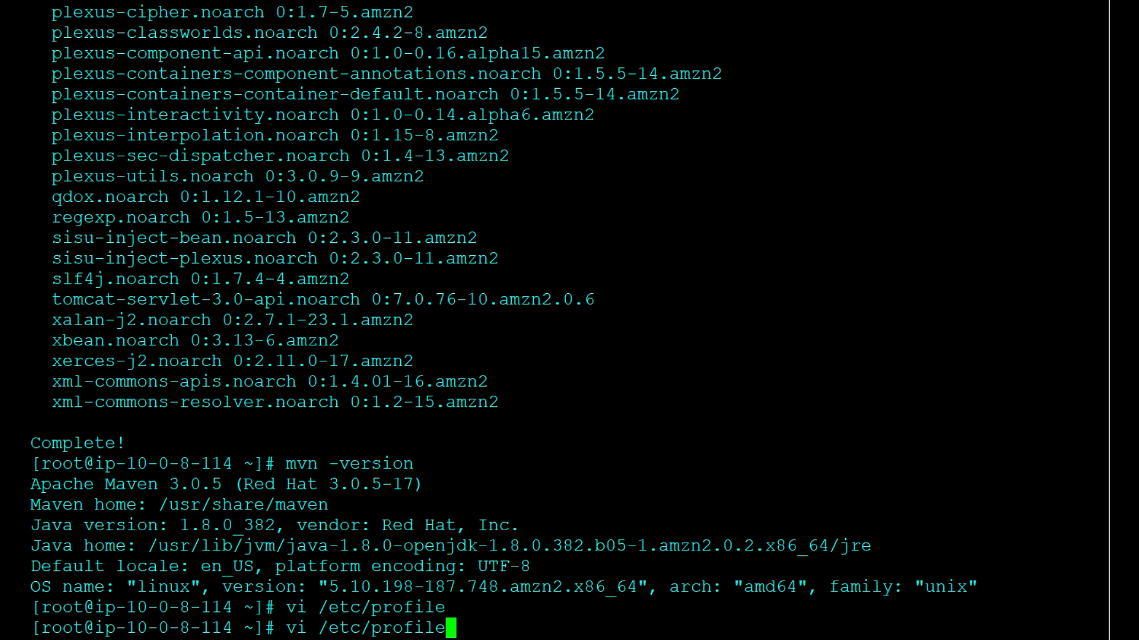
key("Return")
Step: Insert the line export MAVEN_HOME=/usr/share/maven below the JAVA_HOME PATH export in /etc/profile
key("Down")
key("Down")
key("Down")
key("Down")
key("Down")
key("Down")
key("Down")
key("Down")
key("Up")
key("Up")
key("Up")
key("Up")
key("Up")
key("Up")
key("Up")
key("Up")
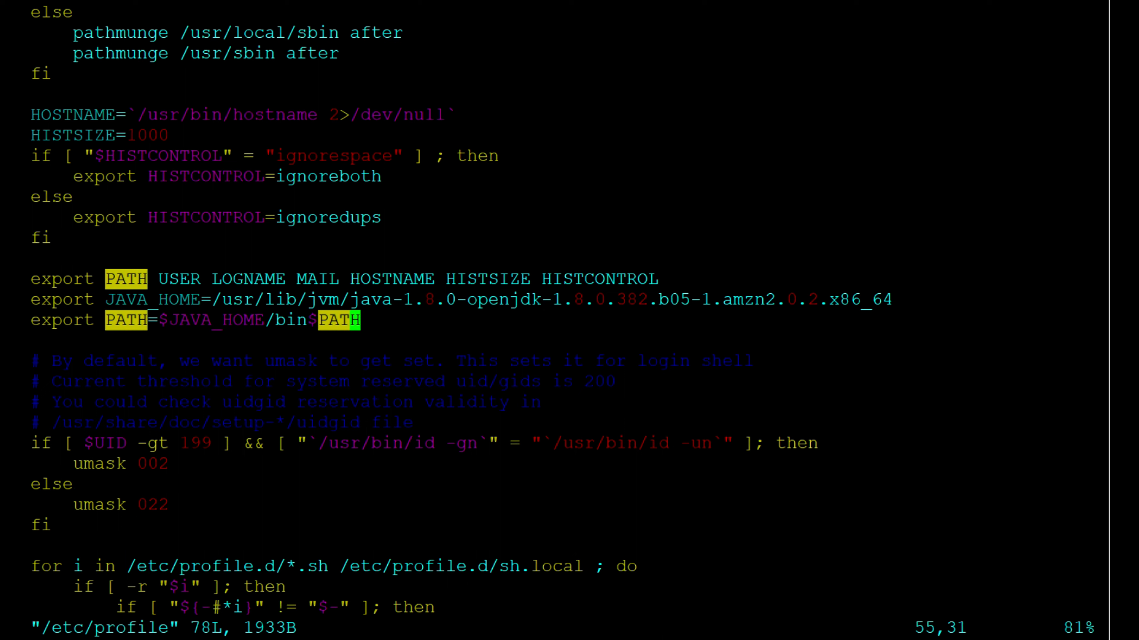
key("Up")
key("Down")
type("oe")
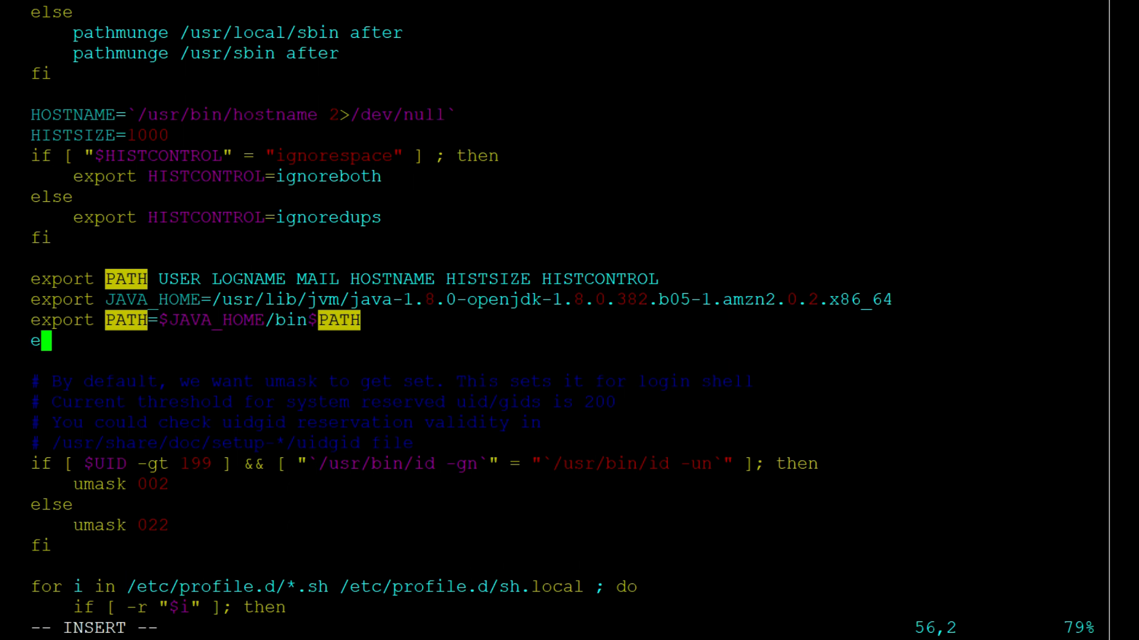
type("xport MAVEN_")
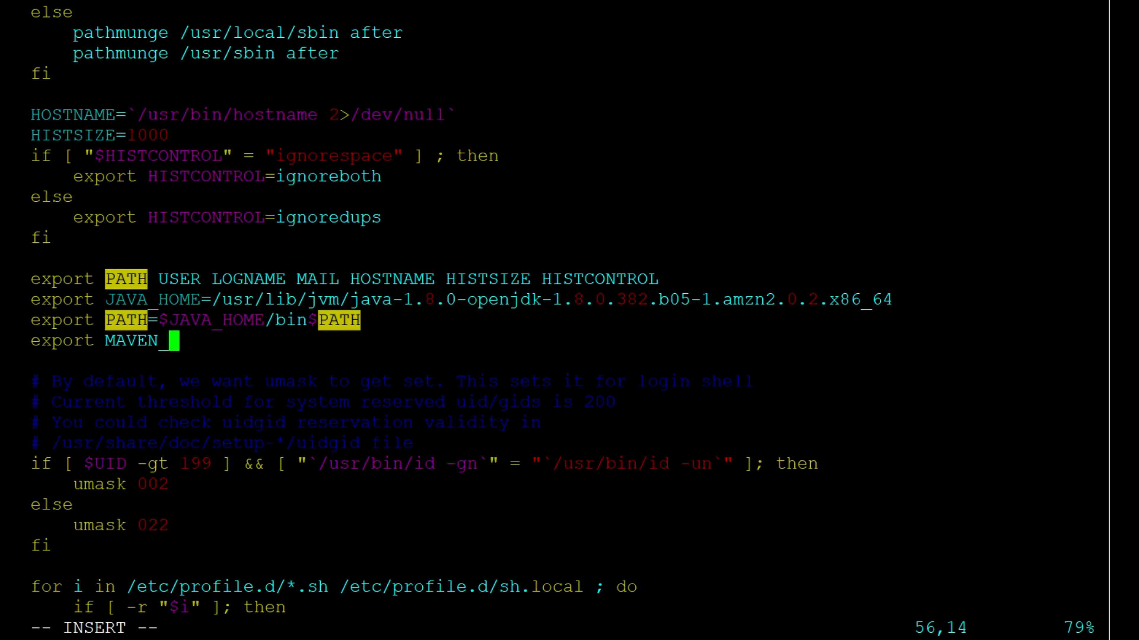
type("HOME")
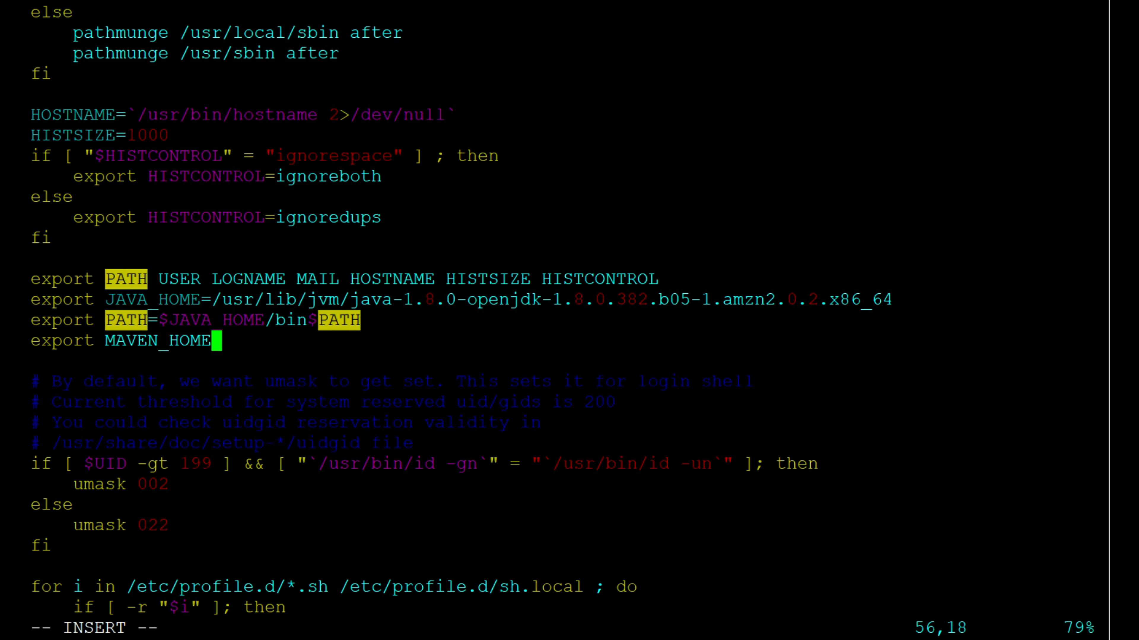
type("=")
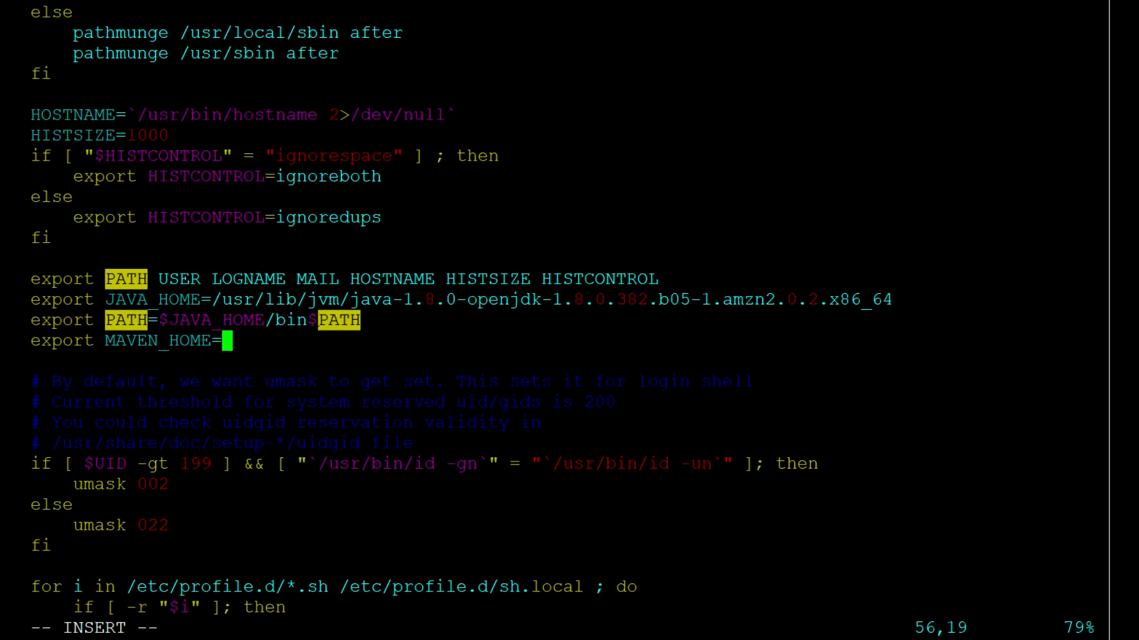
key("shift+Insert")
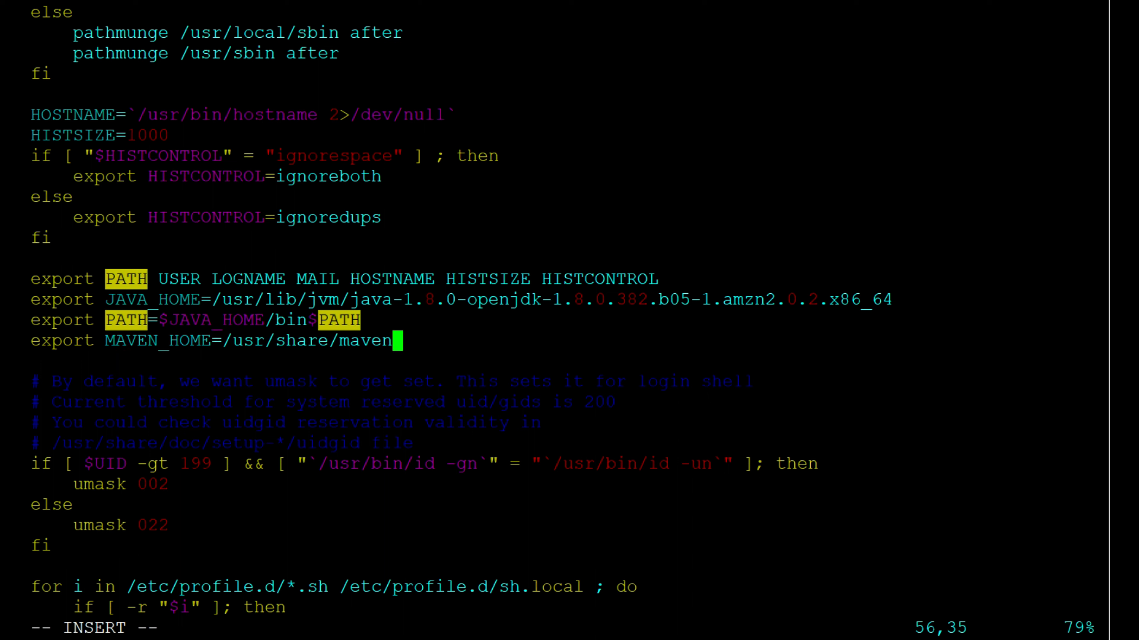
Step: Add the line export PATH=$MAVEN_HOME:$PATH below the MAVEN_HOME export, then save /etc/profile and quit vi
key("Return")
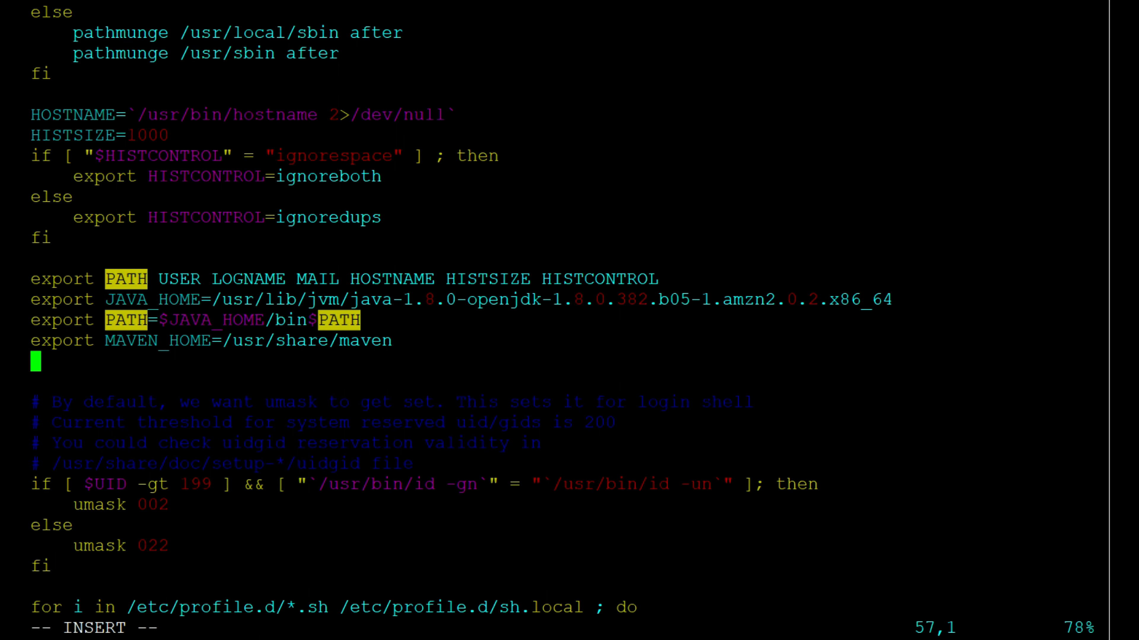
type("export PATH=$MAVEN_H")
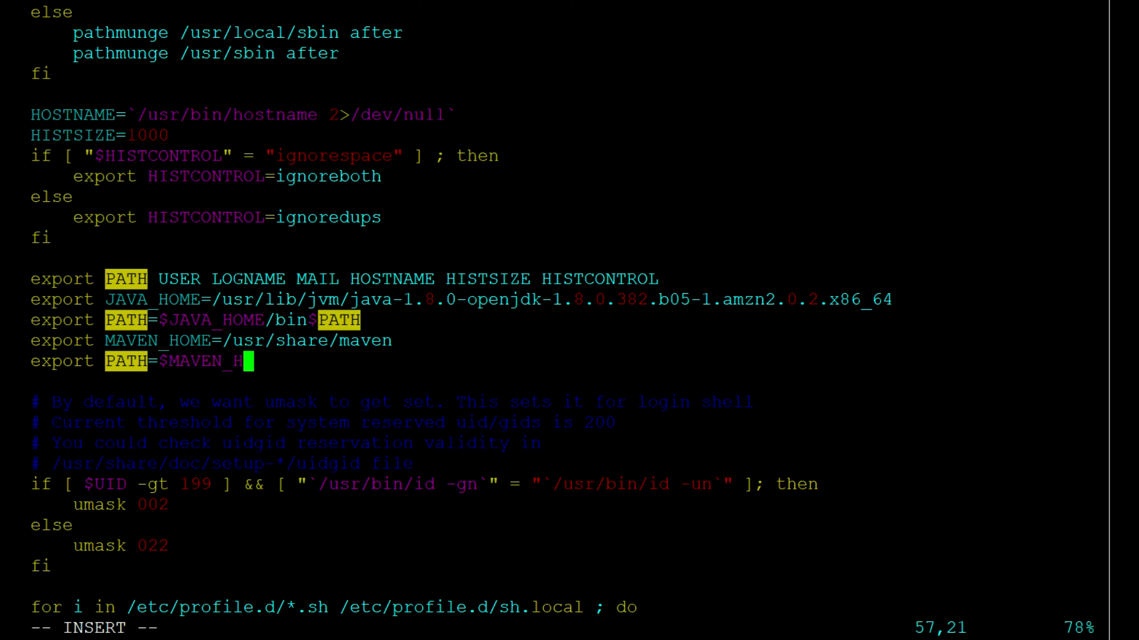
type("OME:$")
type("PATH")
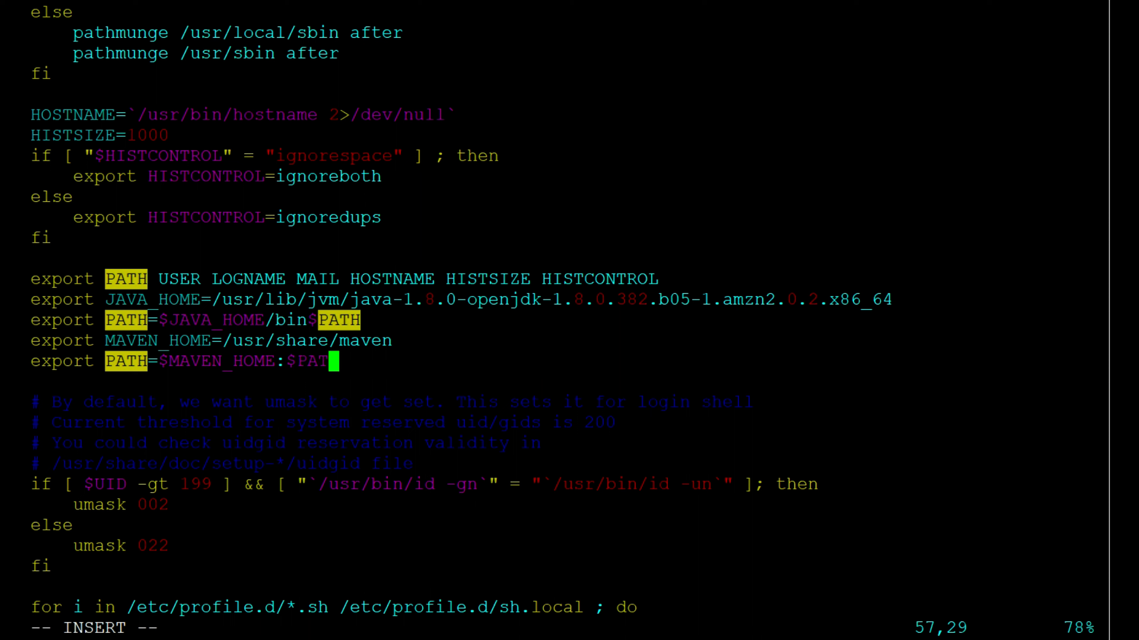
key("Escape")
type(":wq!")
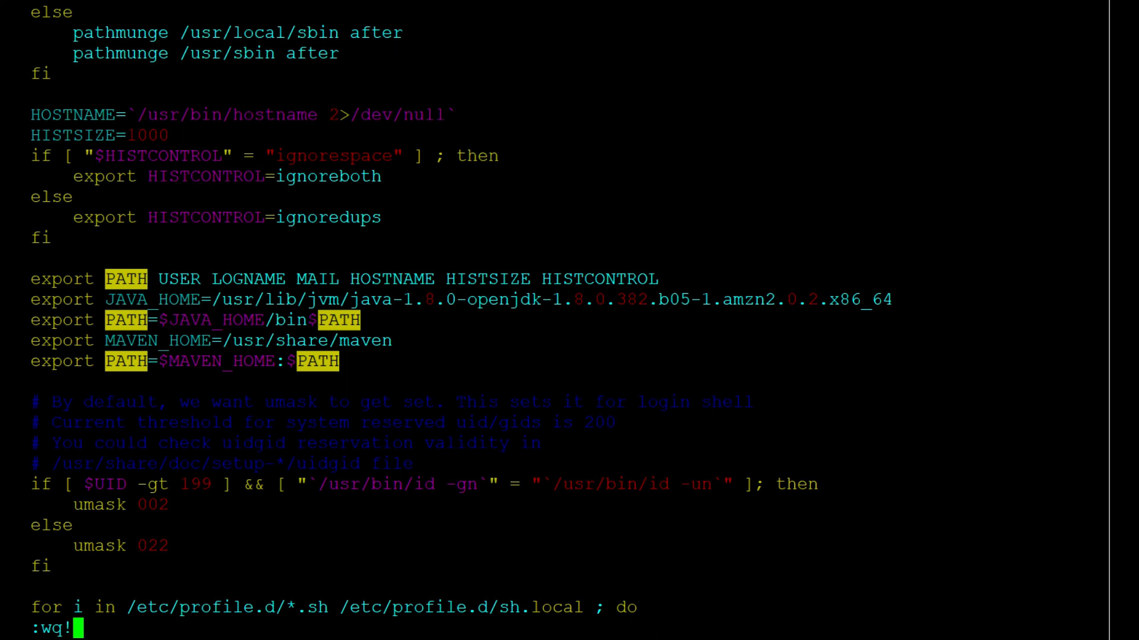
key("Return")
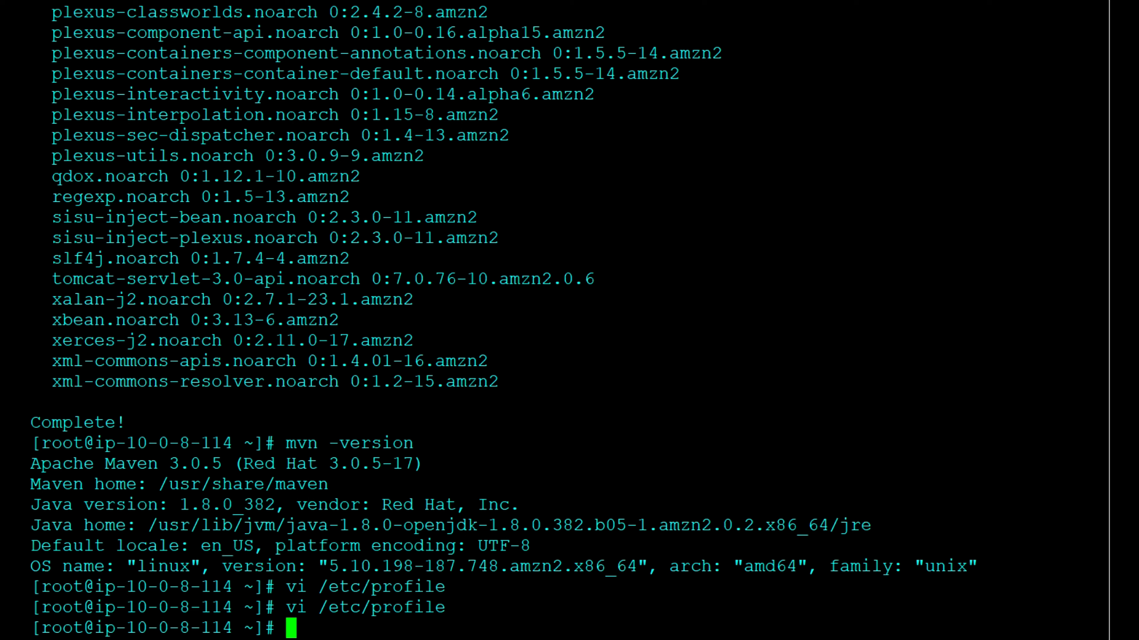
Step: Reload the environment variables in the current shell with source /etc/profile
type("sourc")
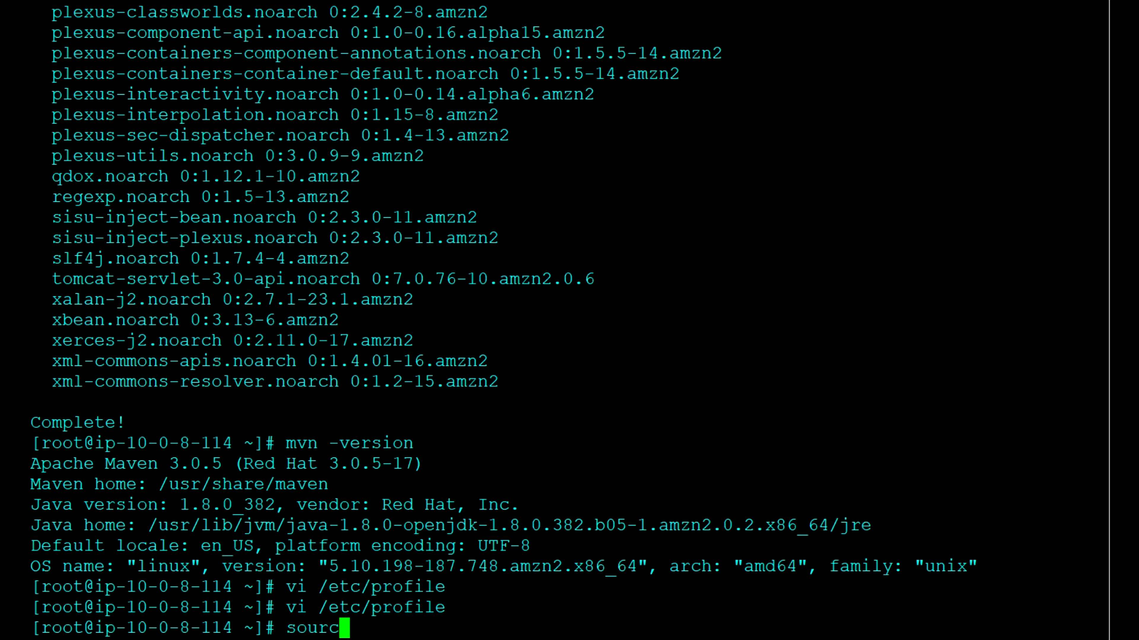
type("e /etc/")
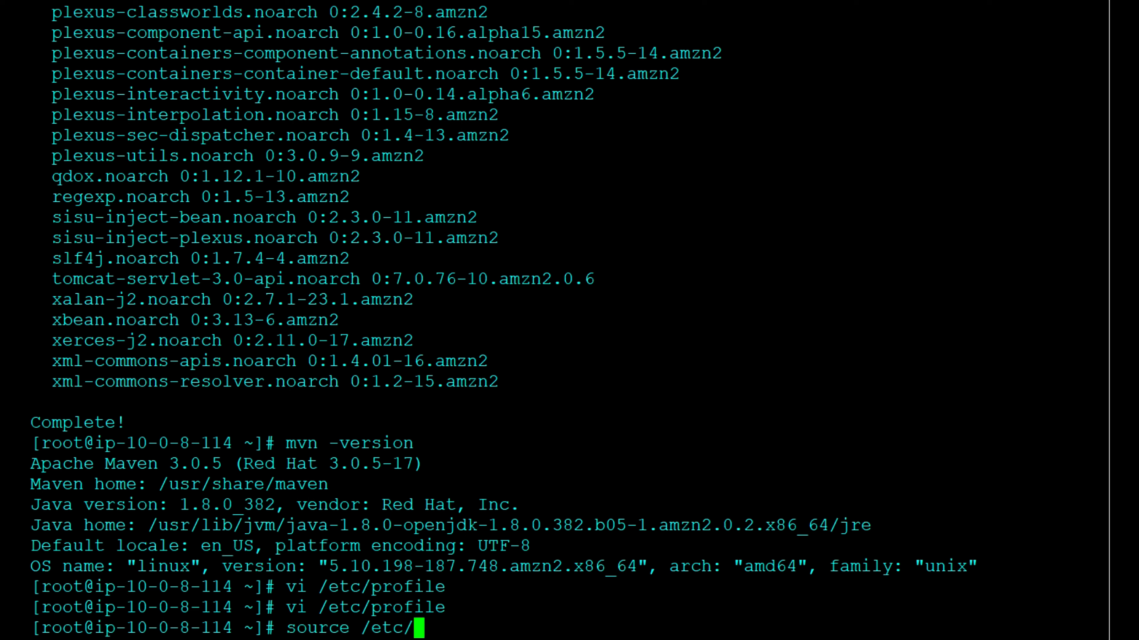
type("profile")
key("Return")
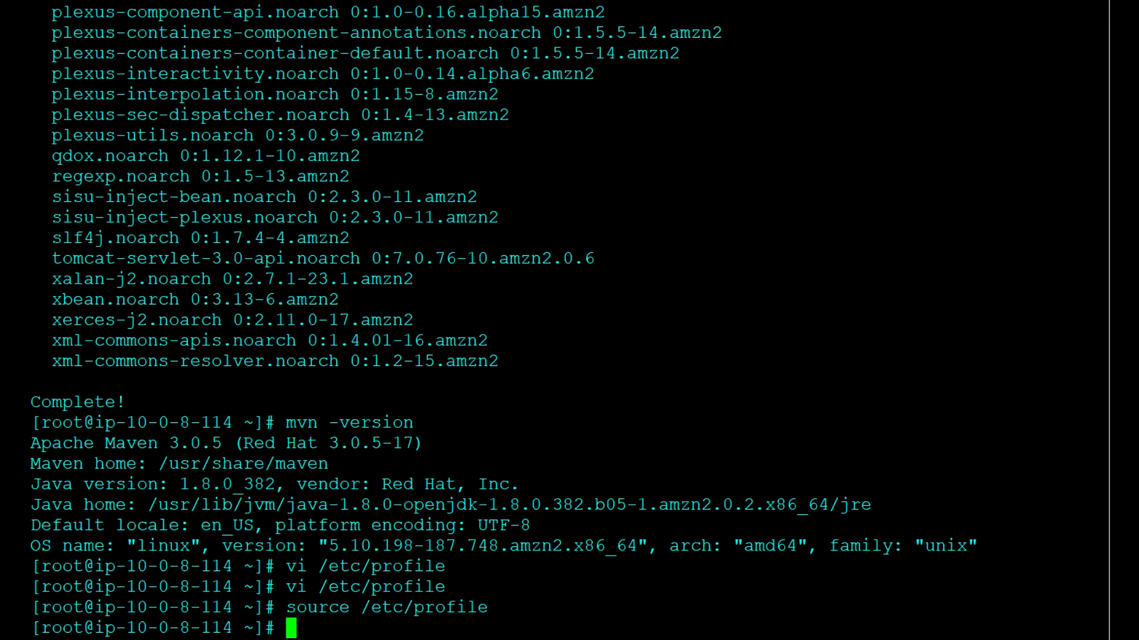
Step: Check Maven again with mvn -version under the reloaded profile
type("maven ")
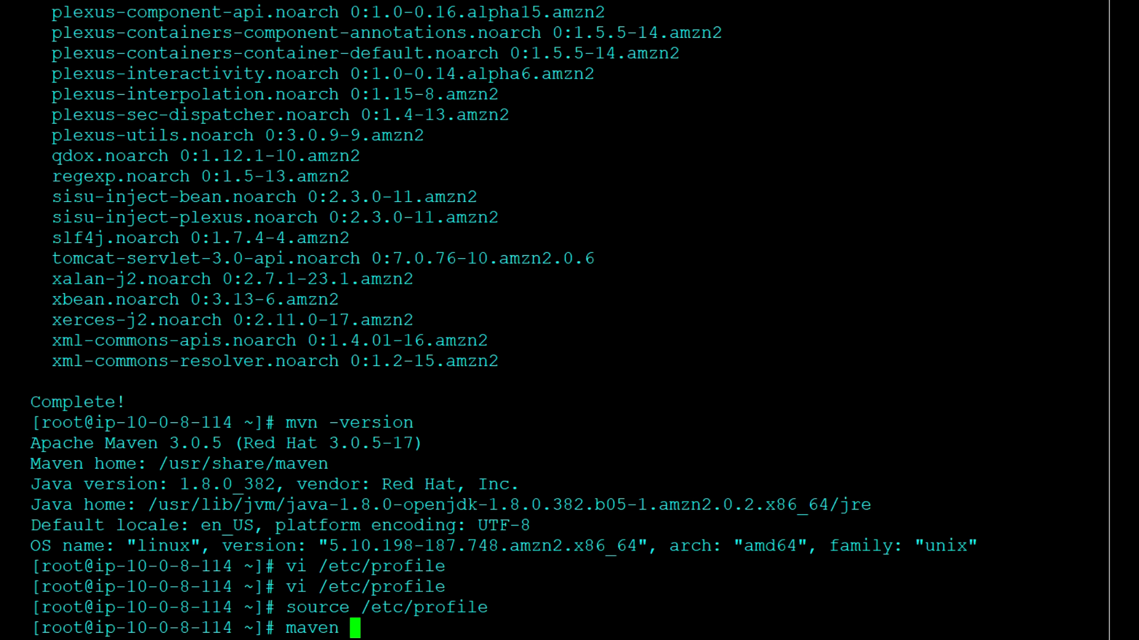
type("-")
key("BackSpace")
key("BackSpace")
key("BackSpace")
key("BackSpace")
key("BackSpace")
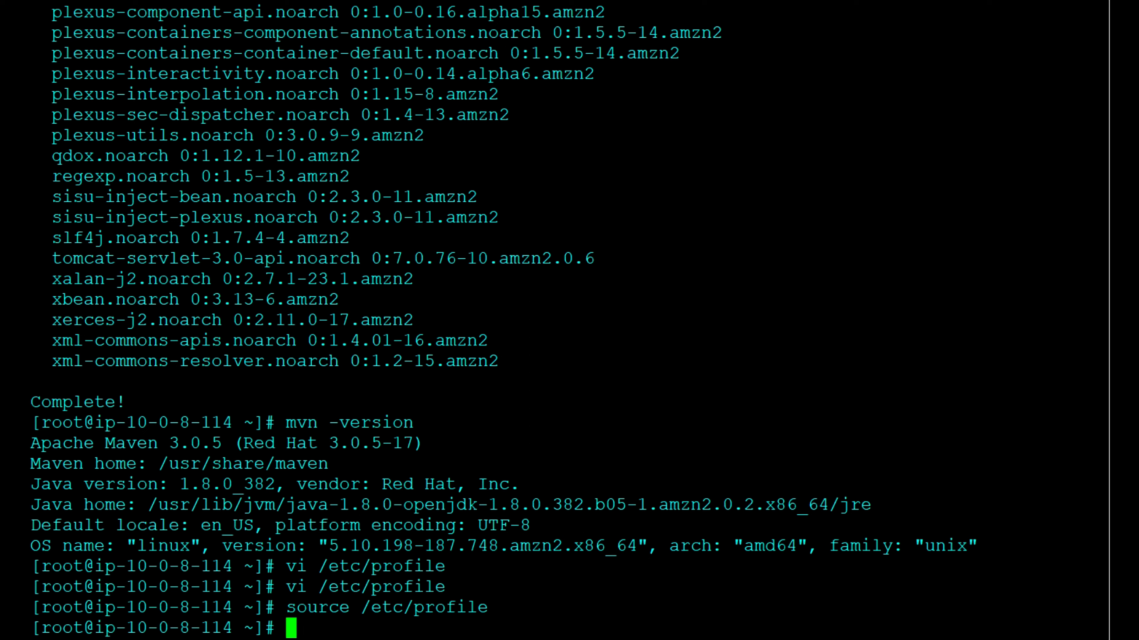
type("mvn -version")
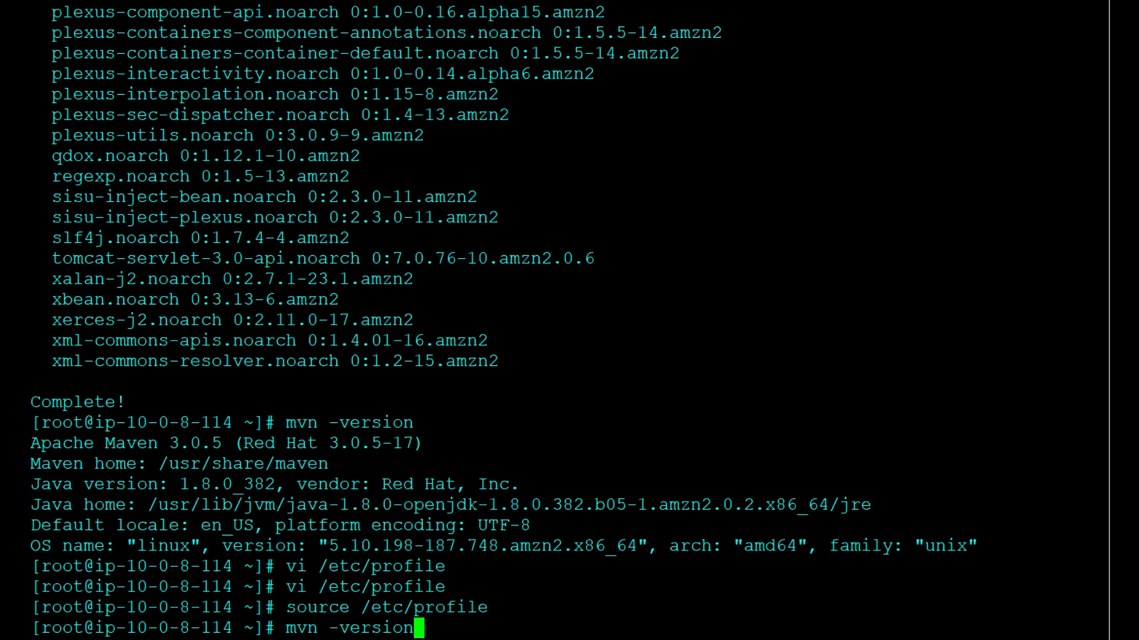
key("Return")
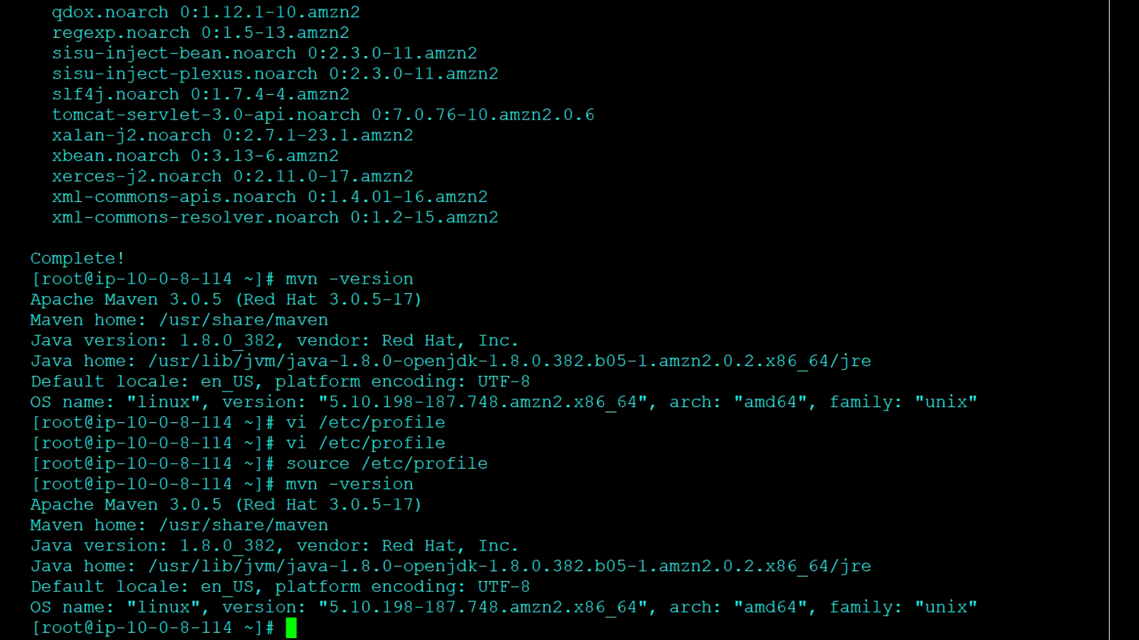
Step: Print the value of the MAVEN_HOME environment variable in the shell
type("echo $MAVEN")
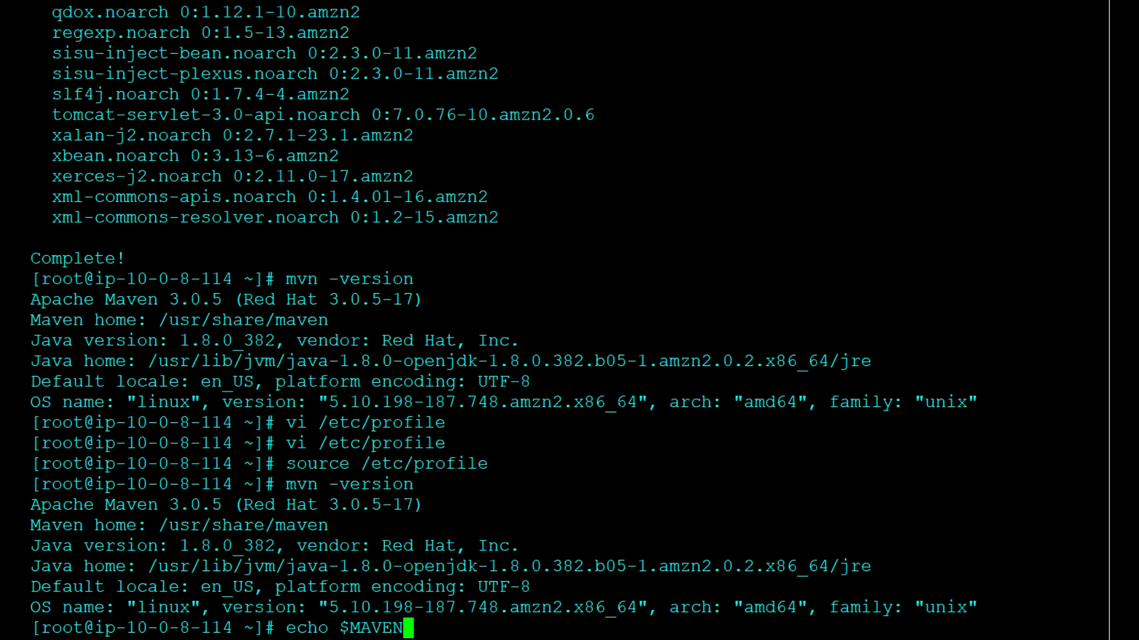
type("_HOME")
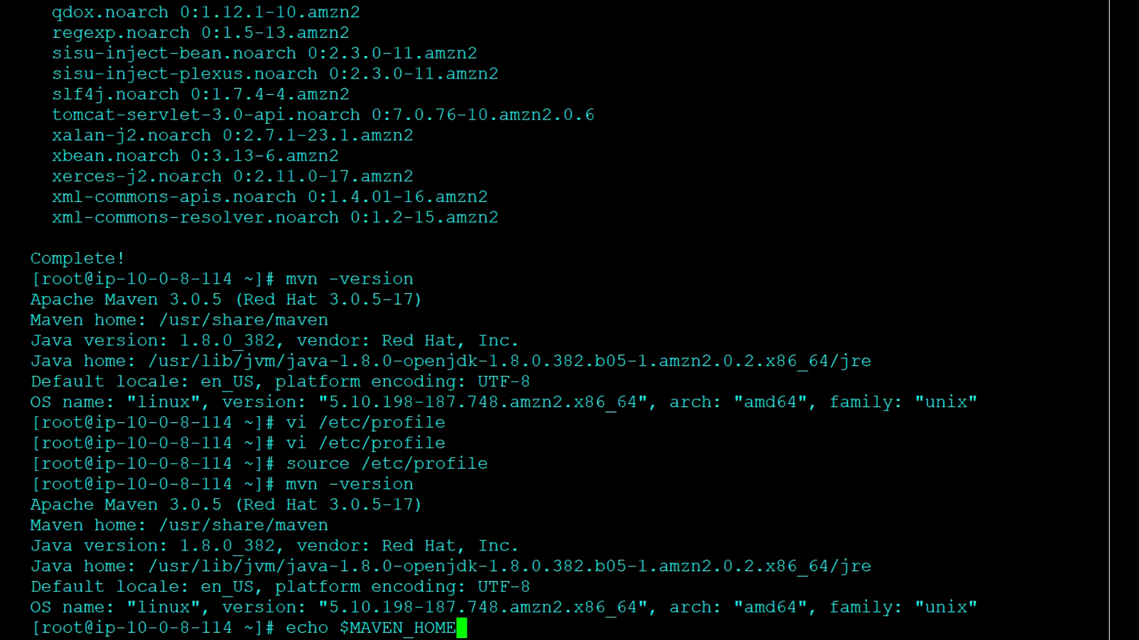
key("Return")
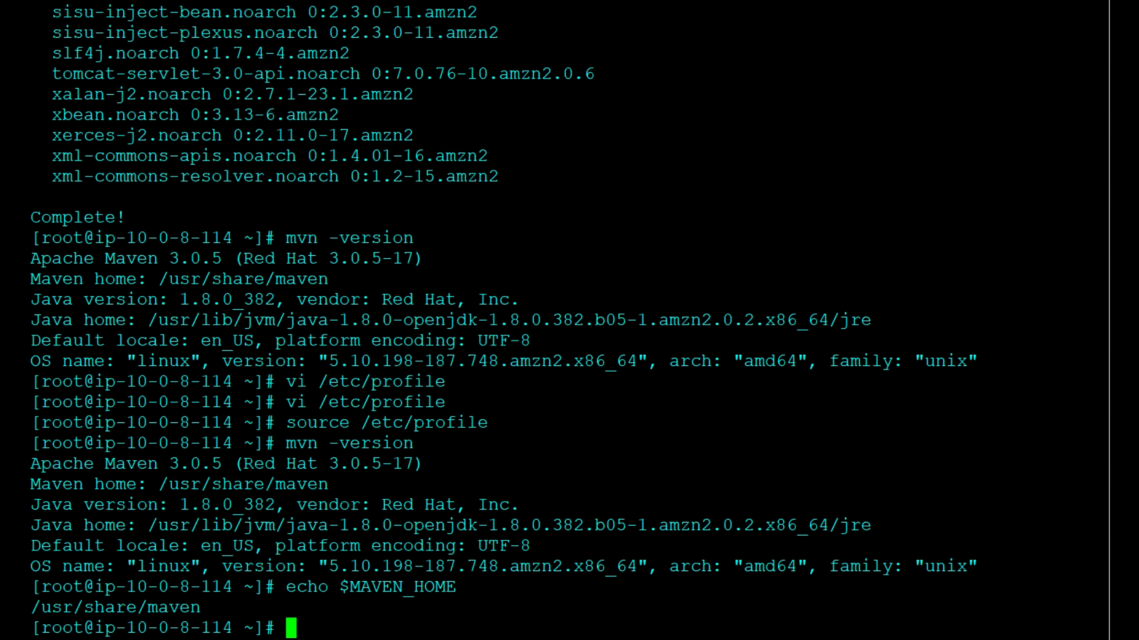
Step: Switch to the browser, open plugins.jenkins.io in a new tab, and search the Plugins Index for ansible
key("alt+Tab")
key("alt+Tab")
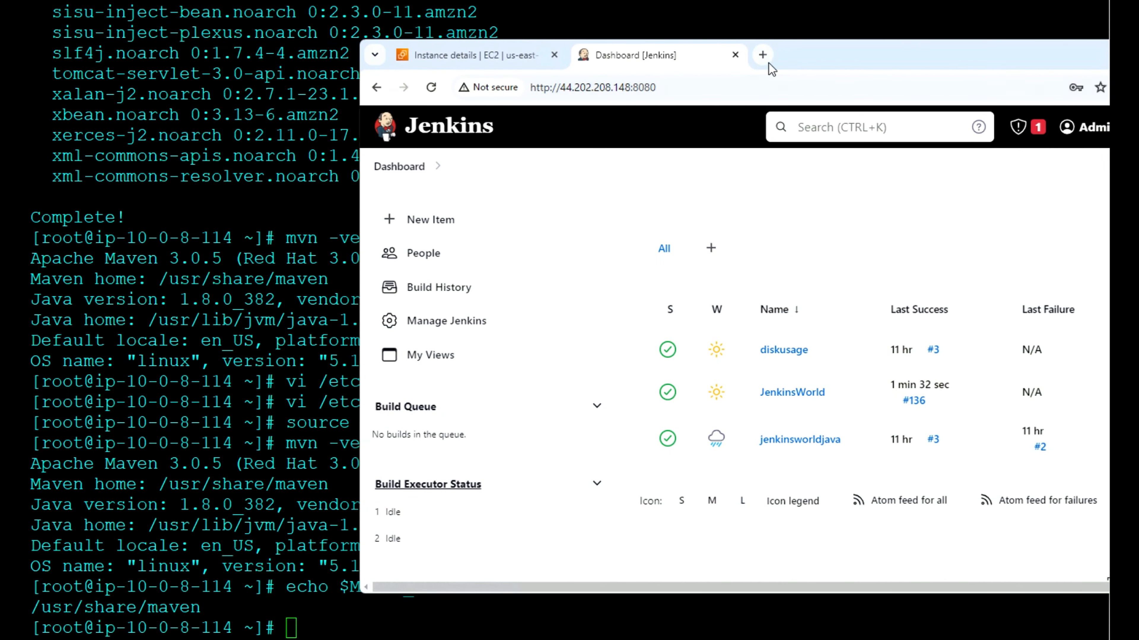
left_click(762, 55)
left_click(730, 95)
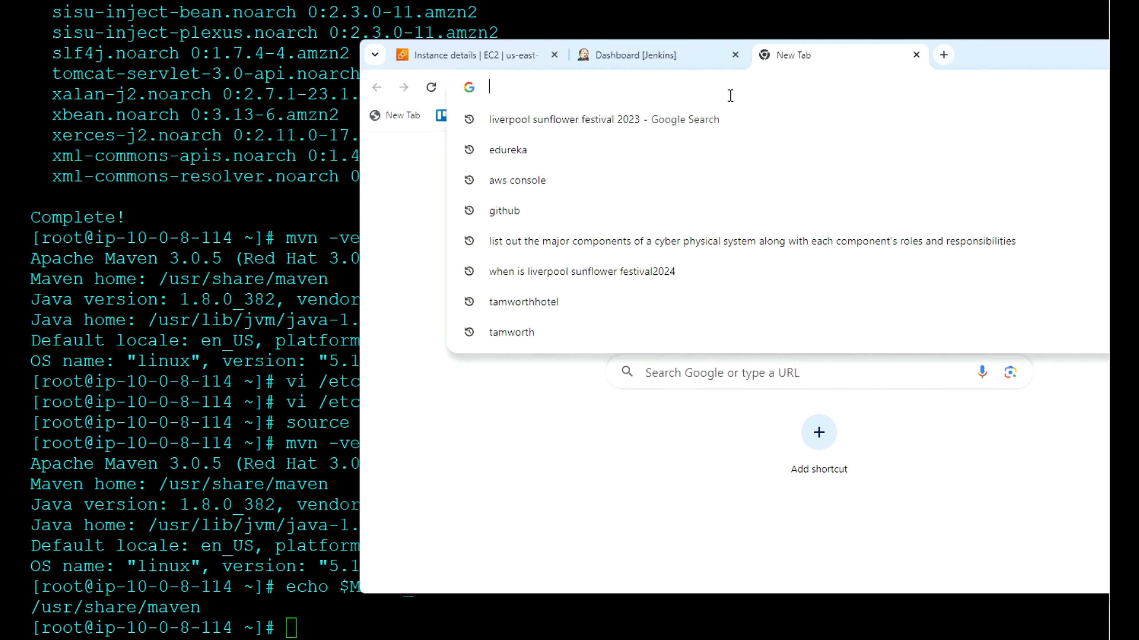
type("plugin")
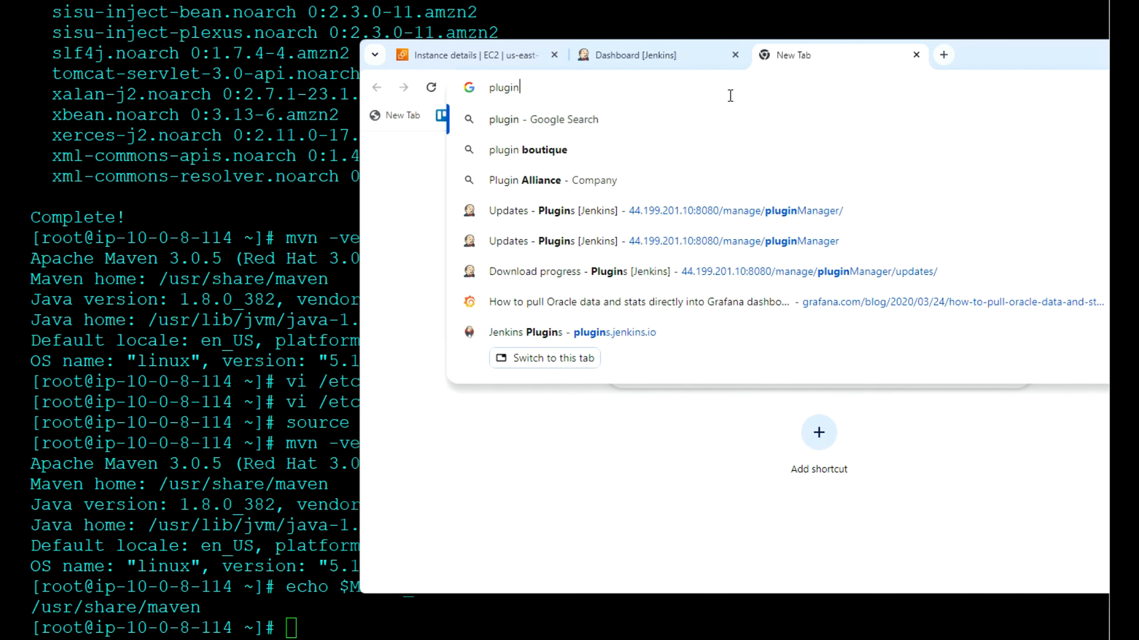
type("s.")
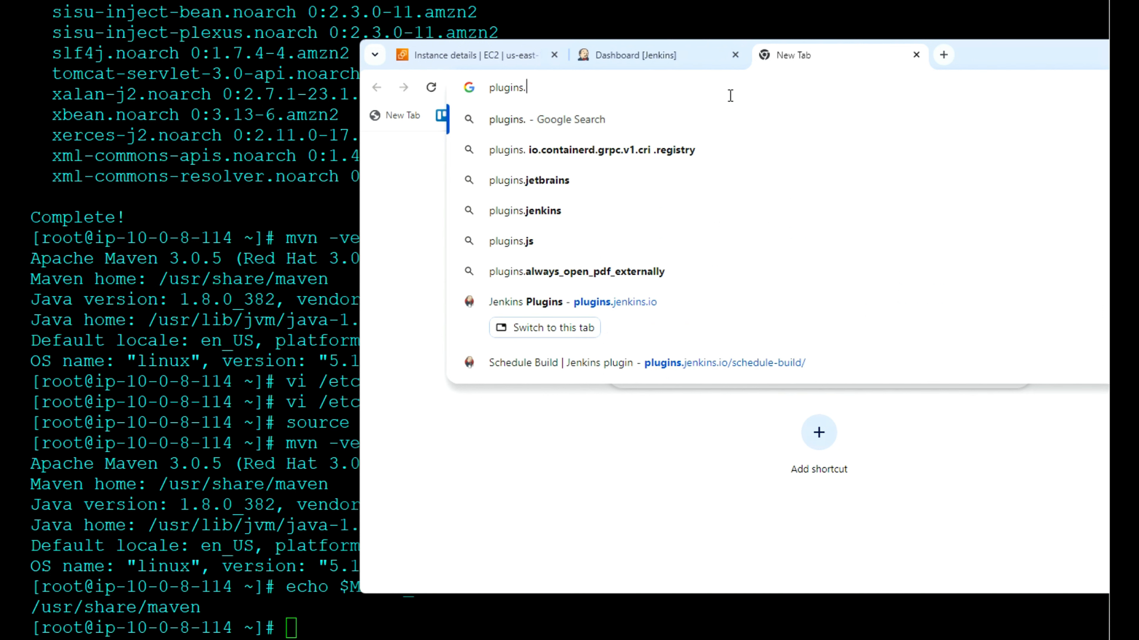
type("jenkins.io")
key("Return")
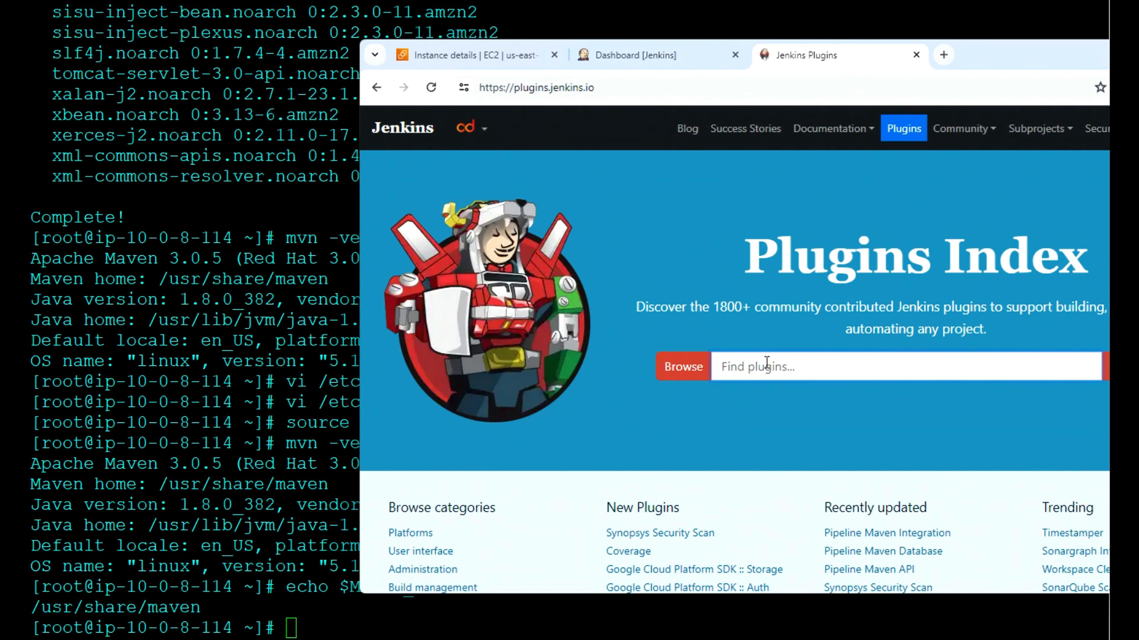
type("ansible")
key("Return")
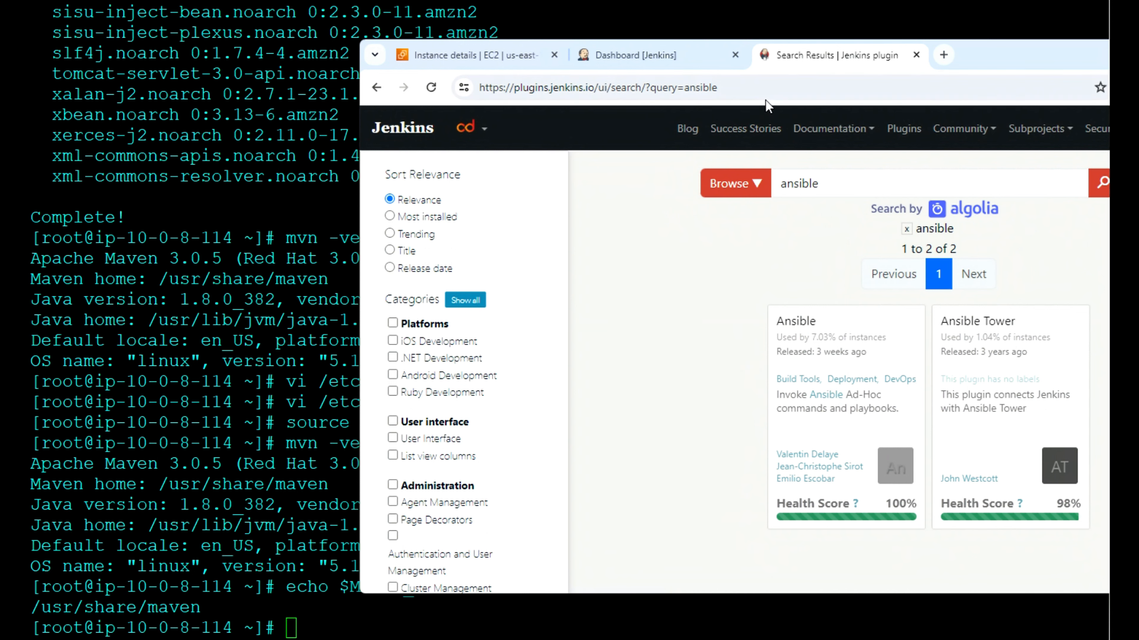
Step: Return to the Jenkins dashboard and open the list of available plugins in the Manage Jenkins plugin settings
left_click(678, 56)
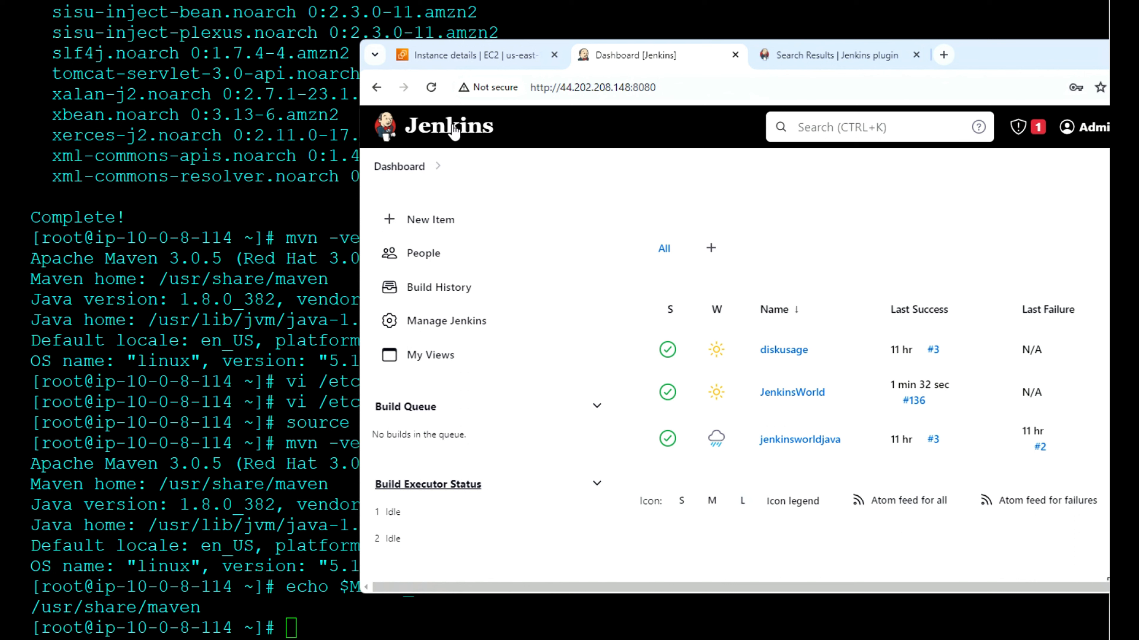
left_click(399, 167)
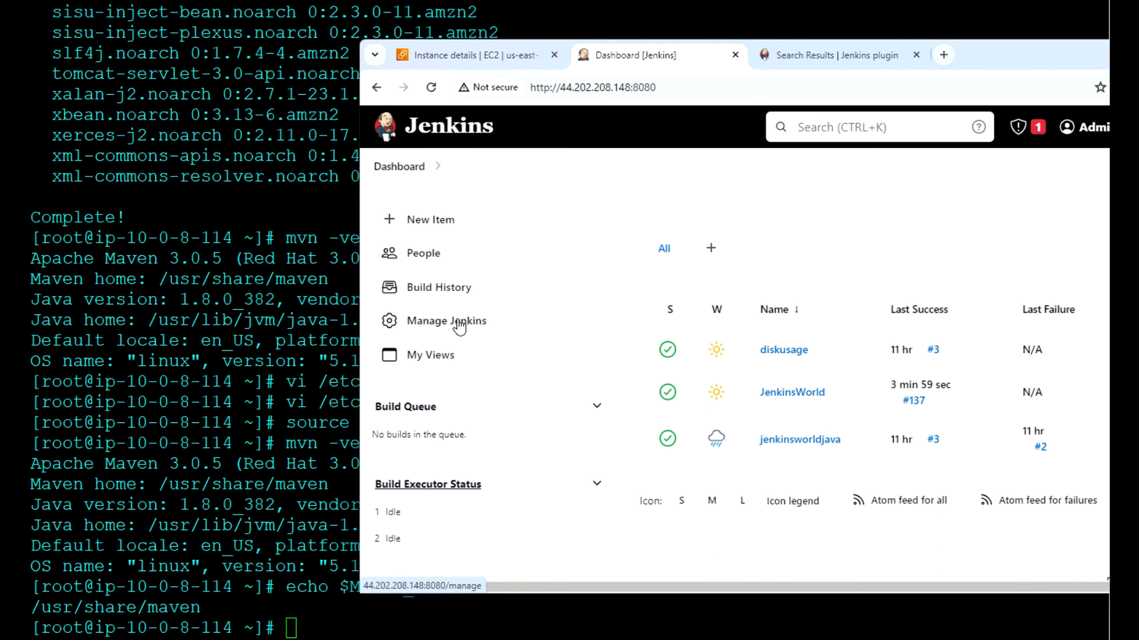
left_click(459, 326)
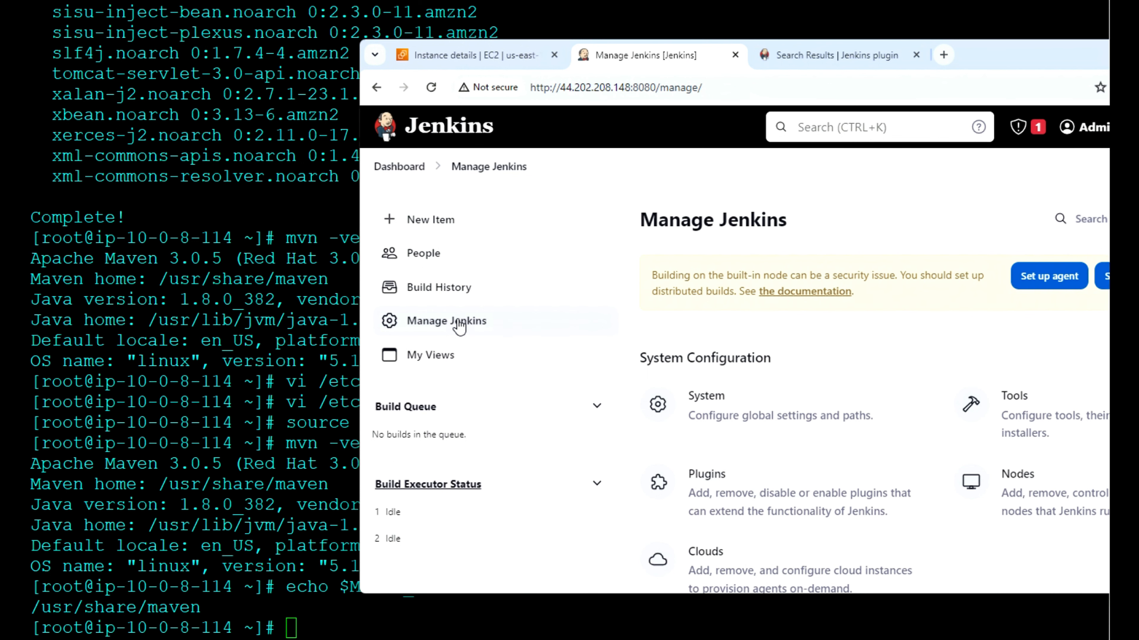
scroll(459, 327, "down", 2)
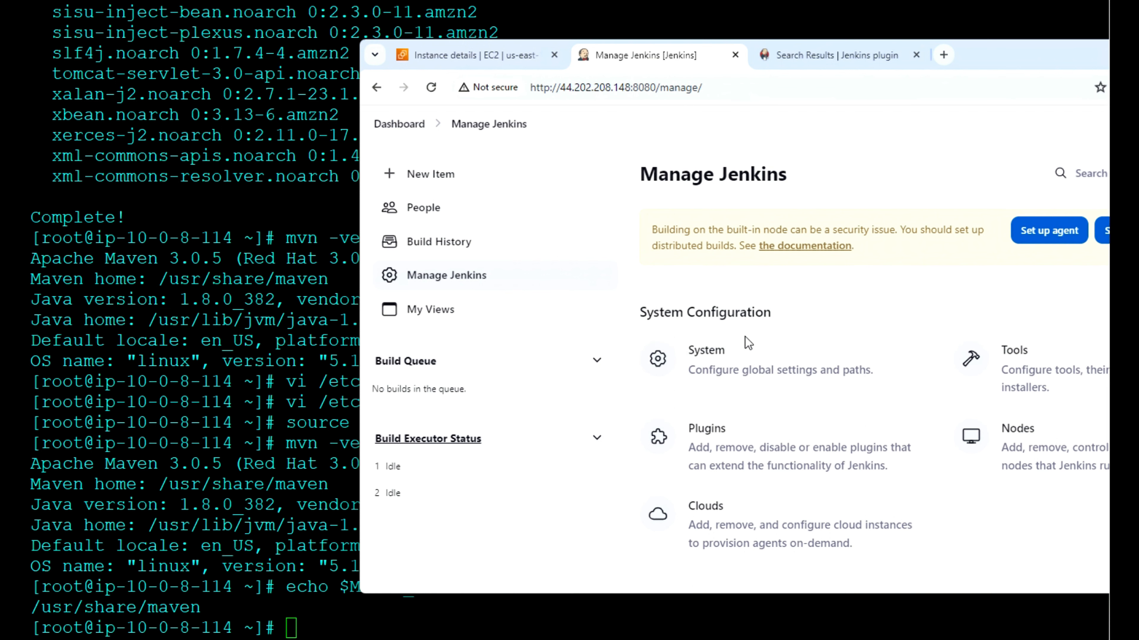
left_click(713, 436)
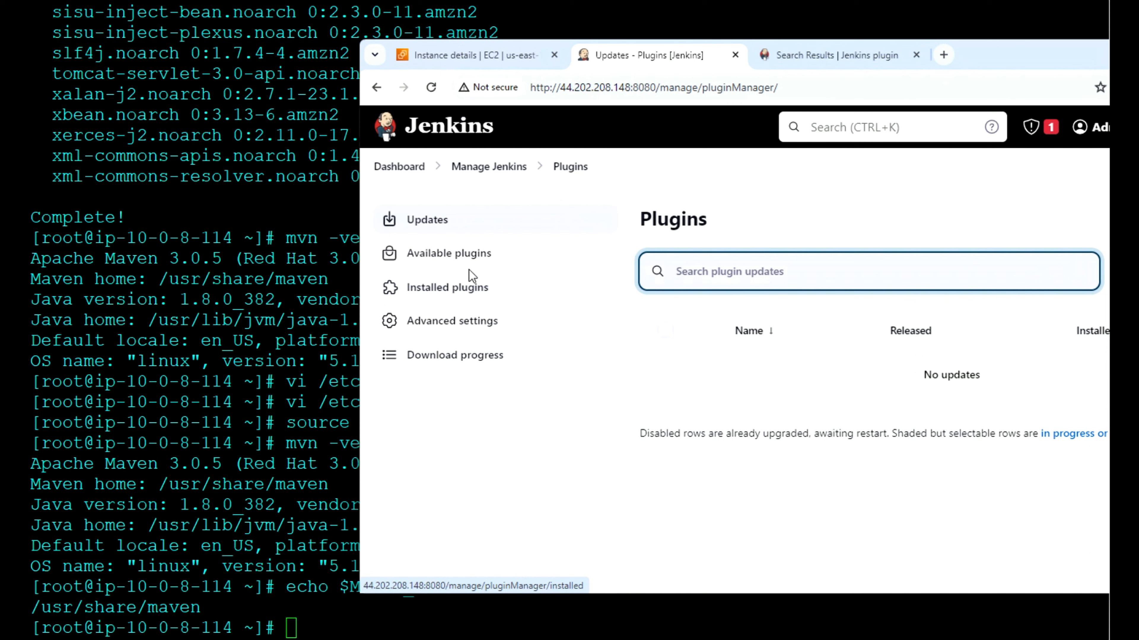
left_click(473, 258)
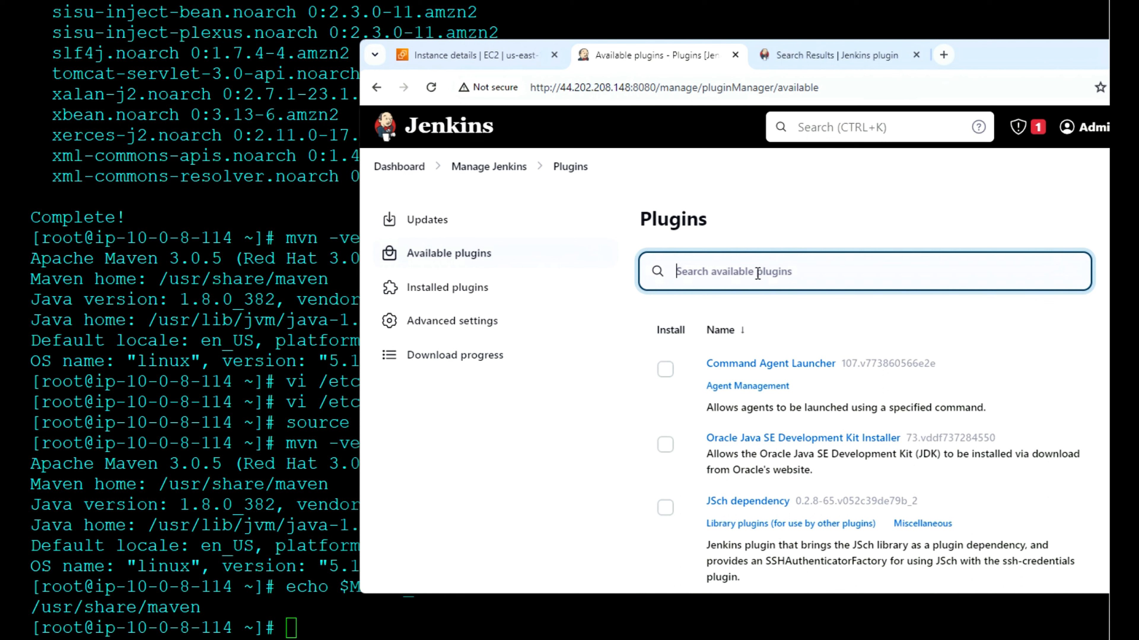
Step: Search the available plugins for build pipeline and install the Build Pipeline plugin
type("build pi")
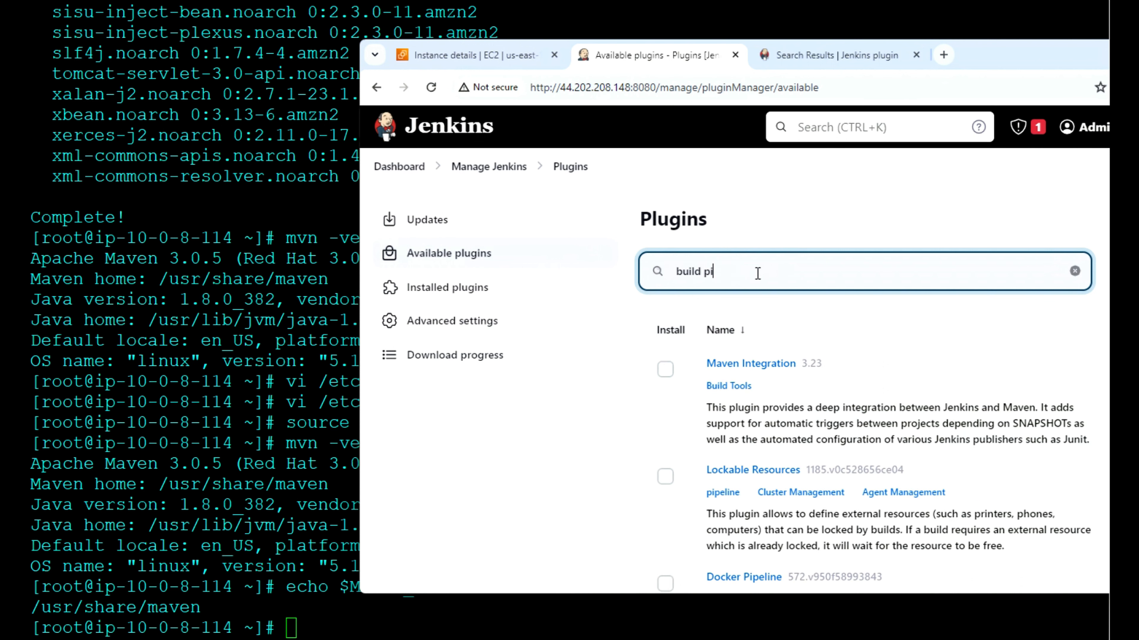
type("peline")
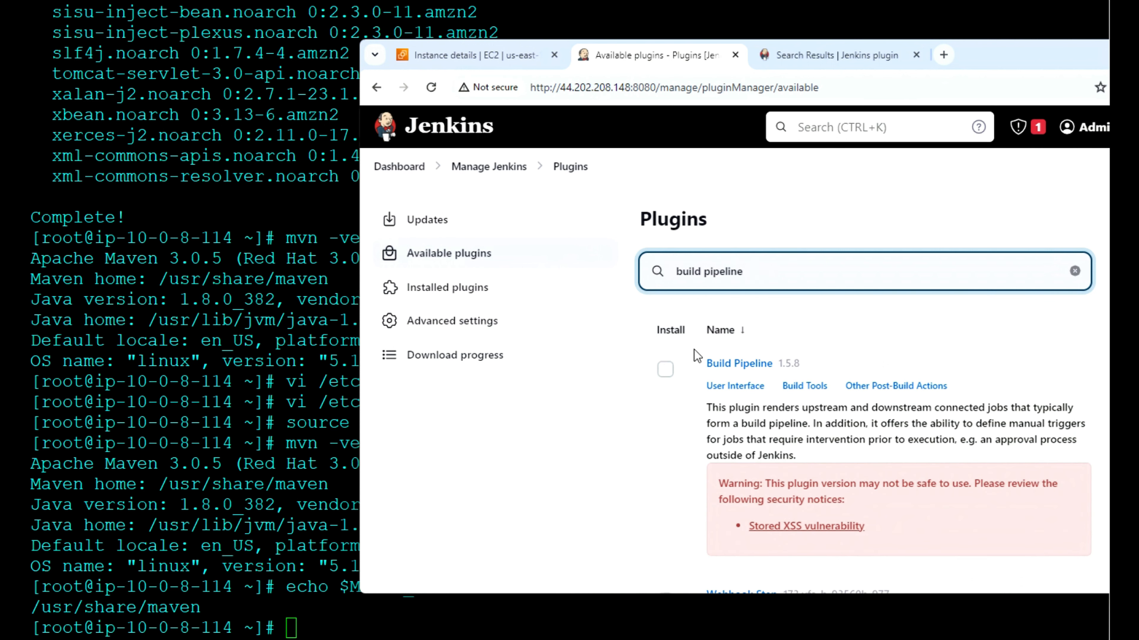
left_click(664, 371)
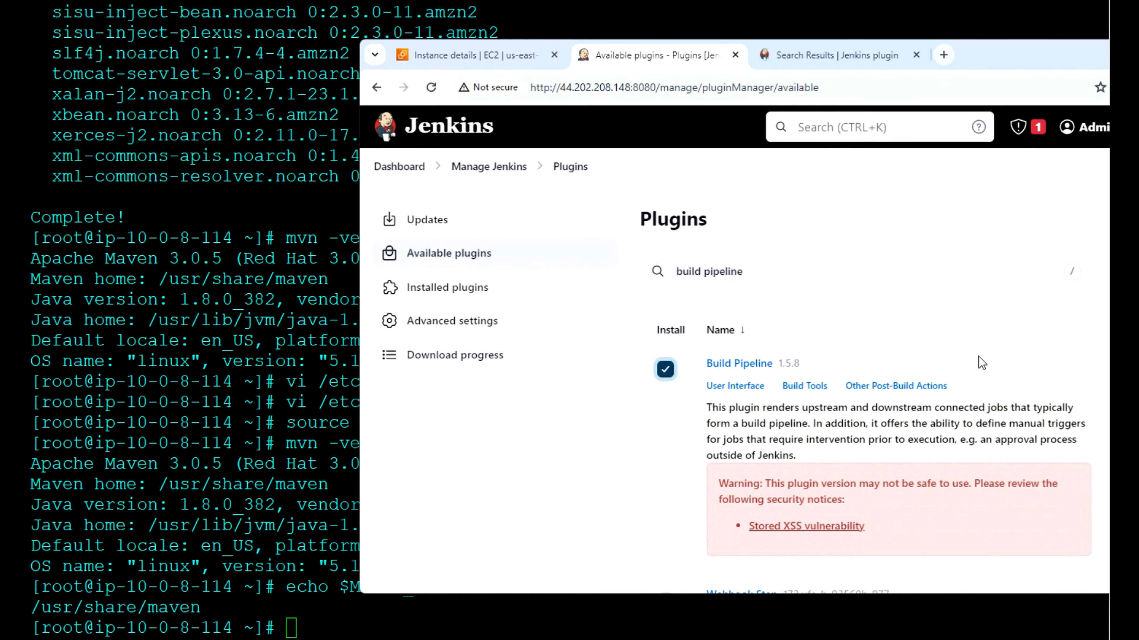
left_click(1130, 219)
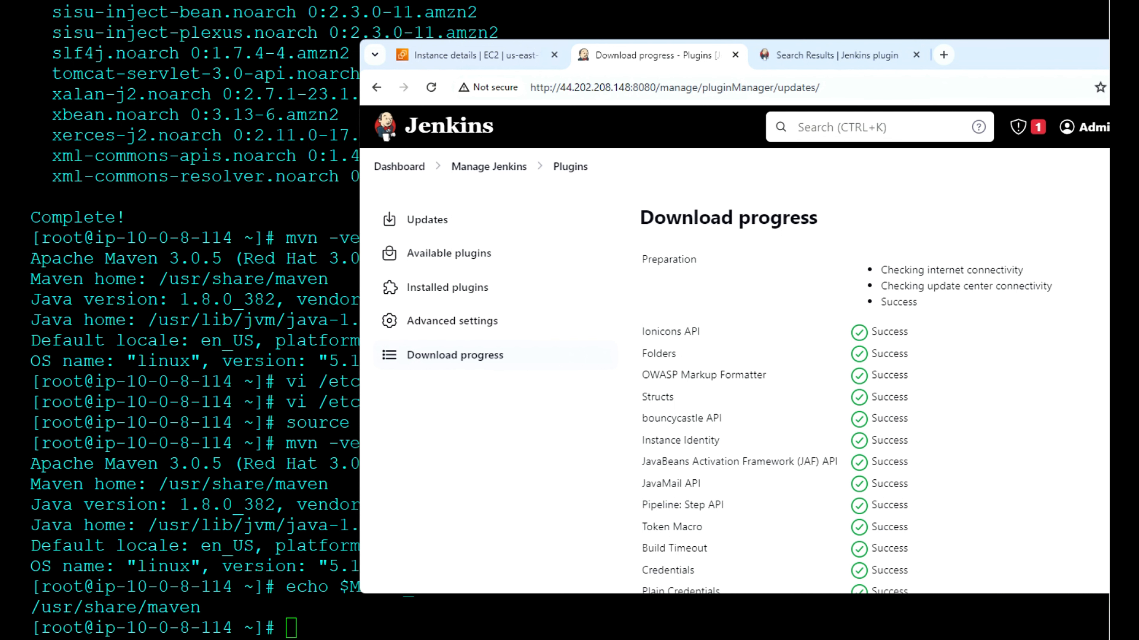
Step: Check the Build Pipeline plugin's installation status at the end of the download progress list
scroll(1018, 451, "down", 10)
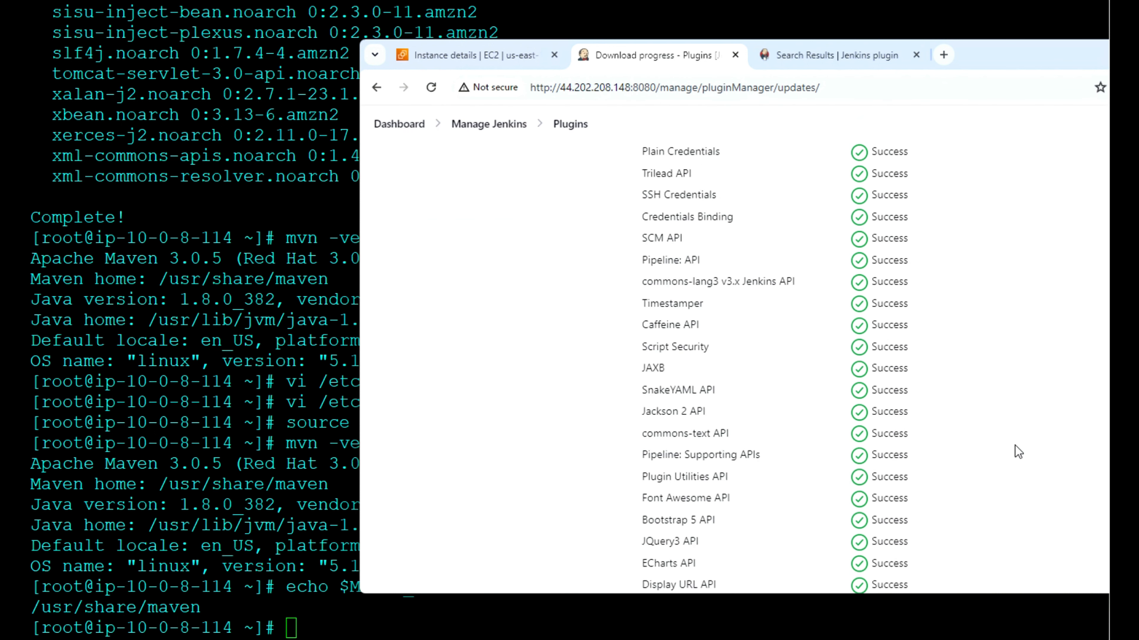
left_click_drag(1043, 52, 935, 69)
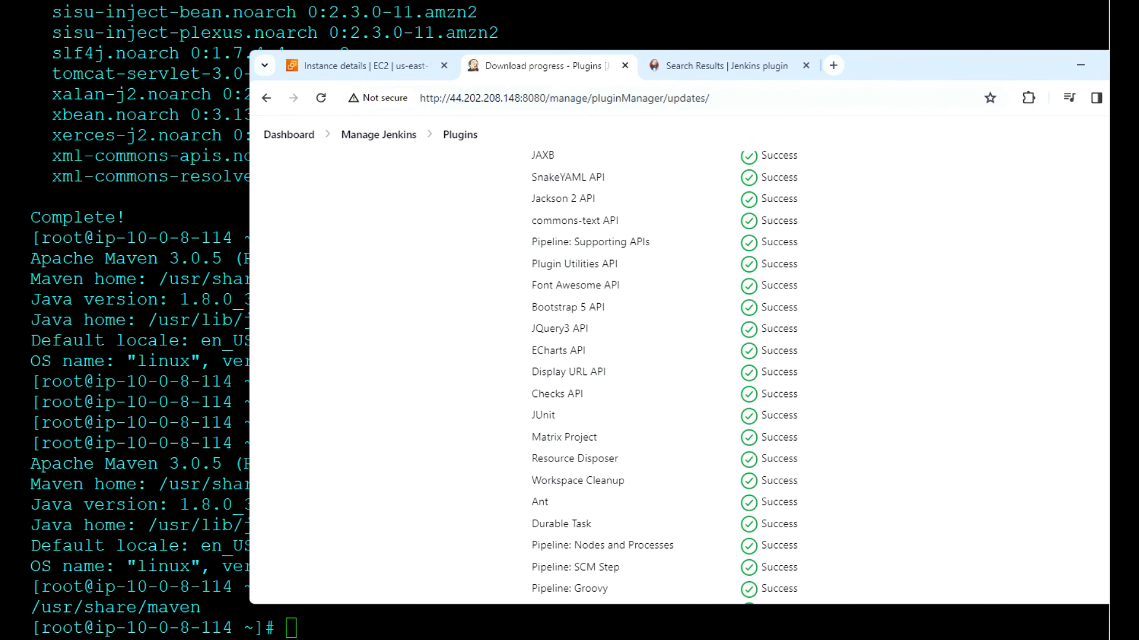
scroll(958, 516, "down", 20)
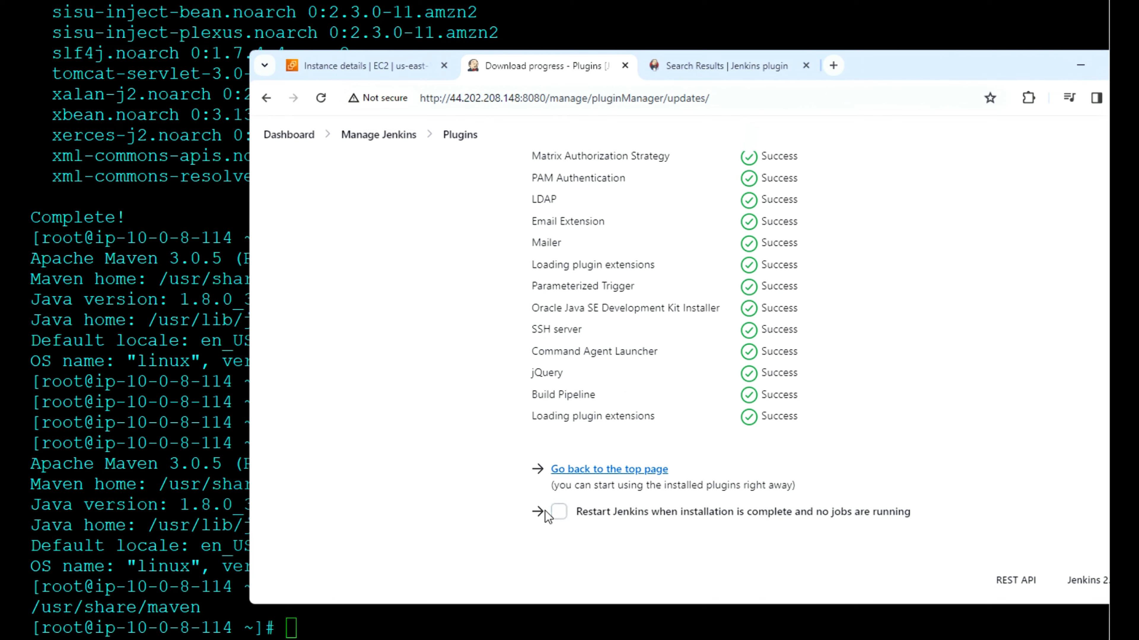
Step: Search the available plugins for Maven and install the Maven Integration plugin
scroll(965, 472, "up", 15)
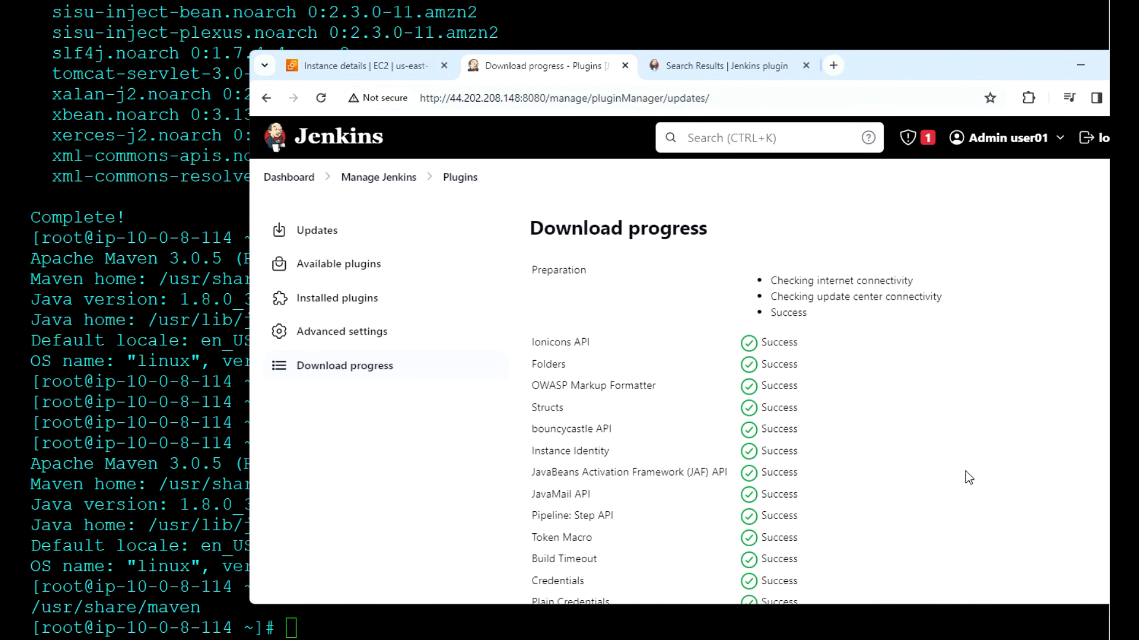
left_click(358, 266)
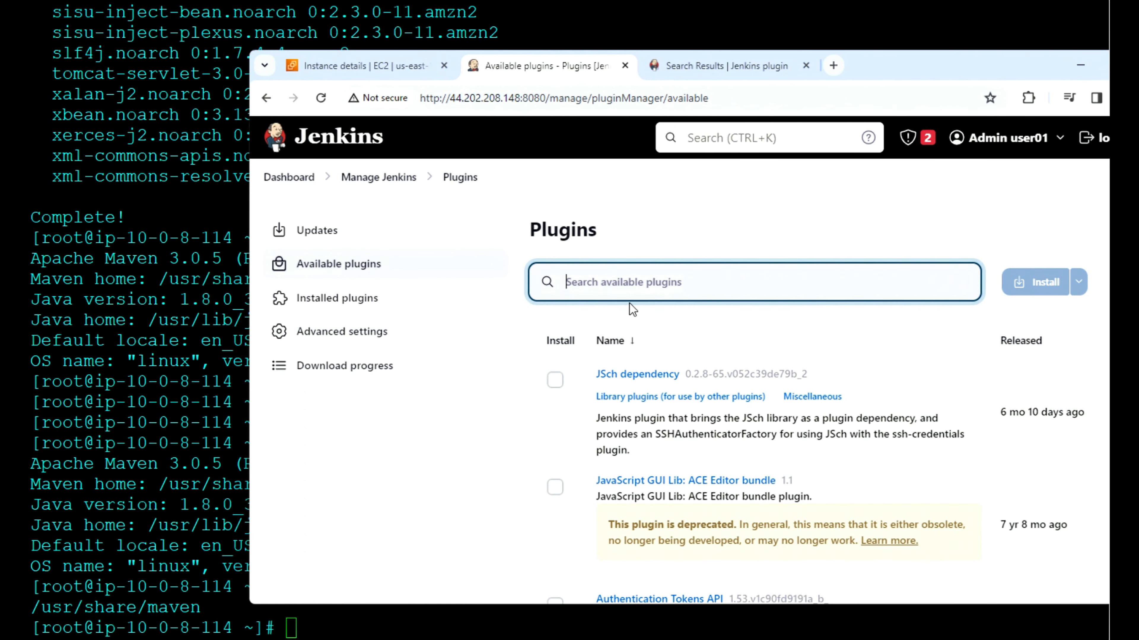
type("Ma")
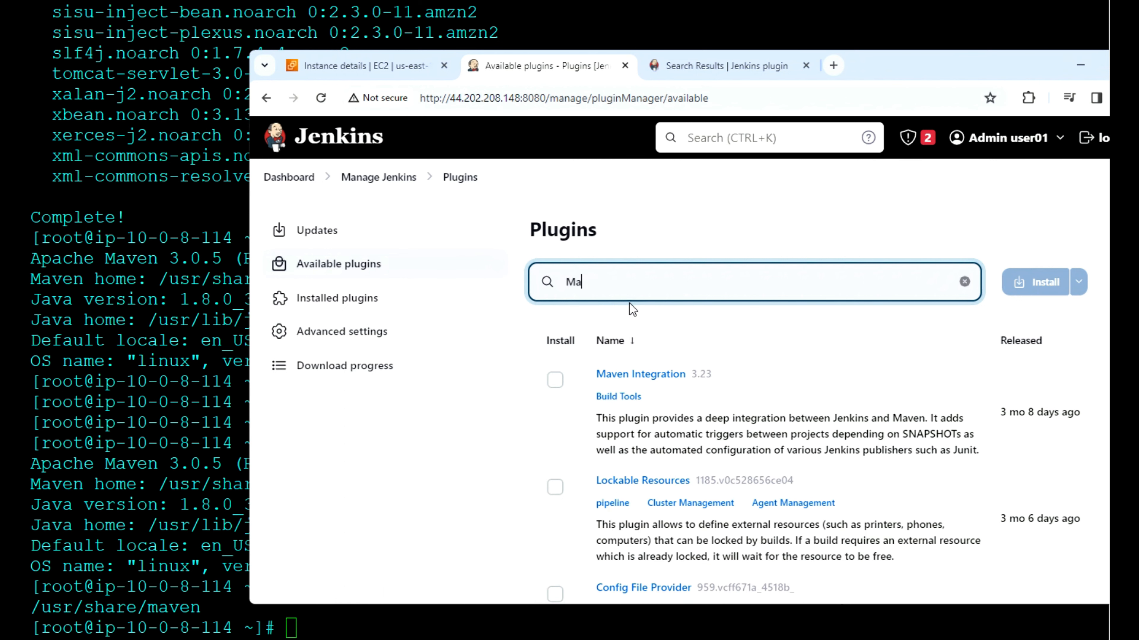
type("ven")
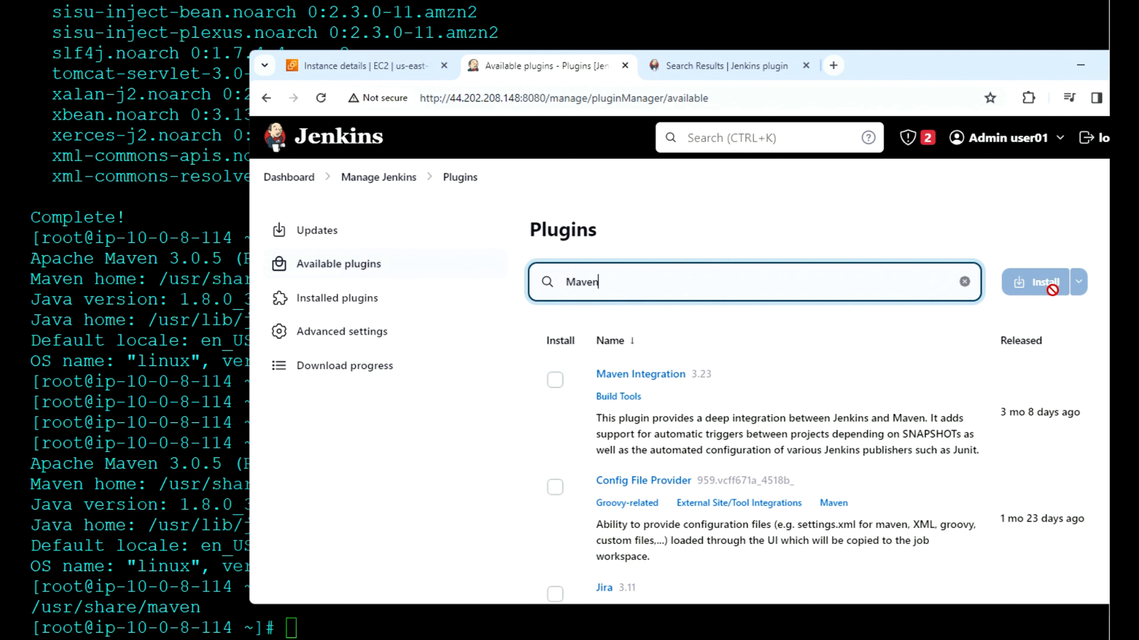
scroll(956, 469, "down", 3)
scroll(956, 469, "down", 10)
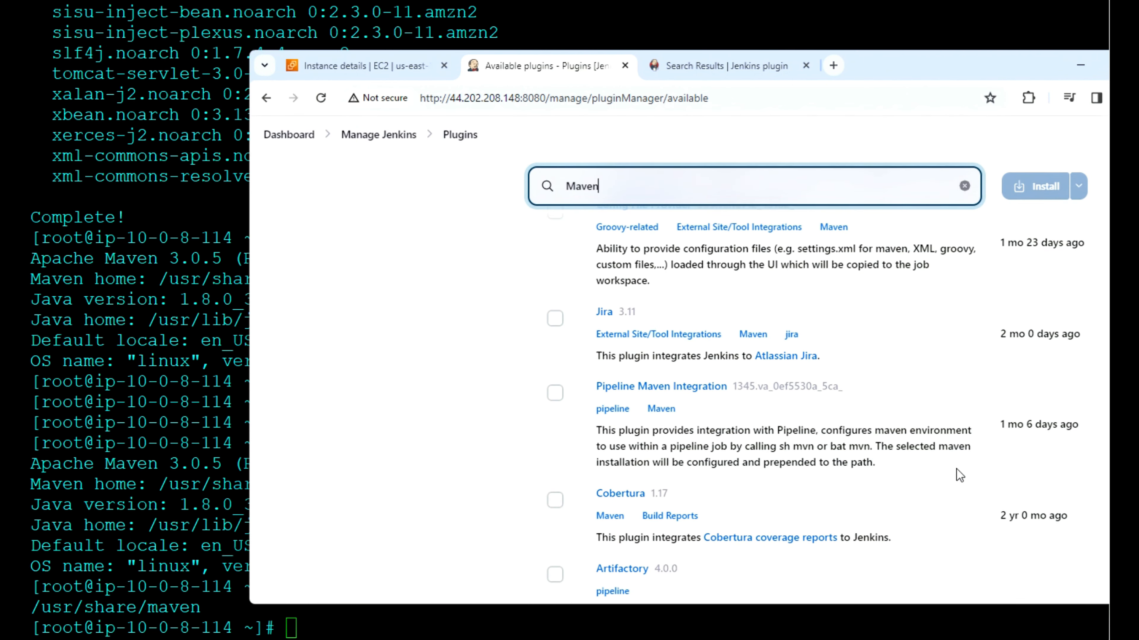
scroll(957, 469, "down", 6)
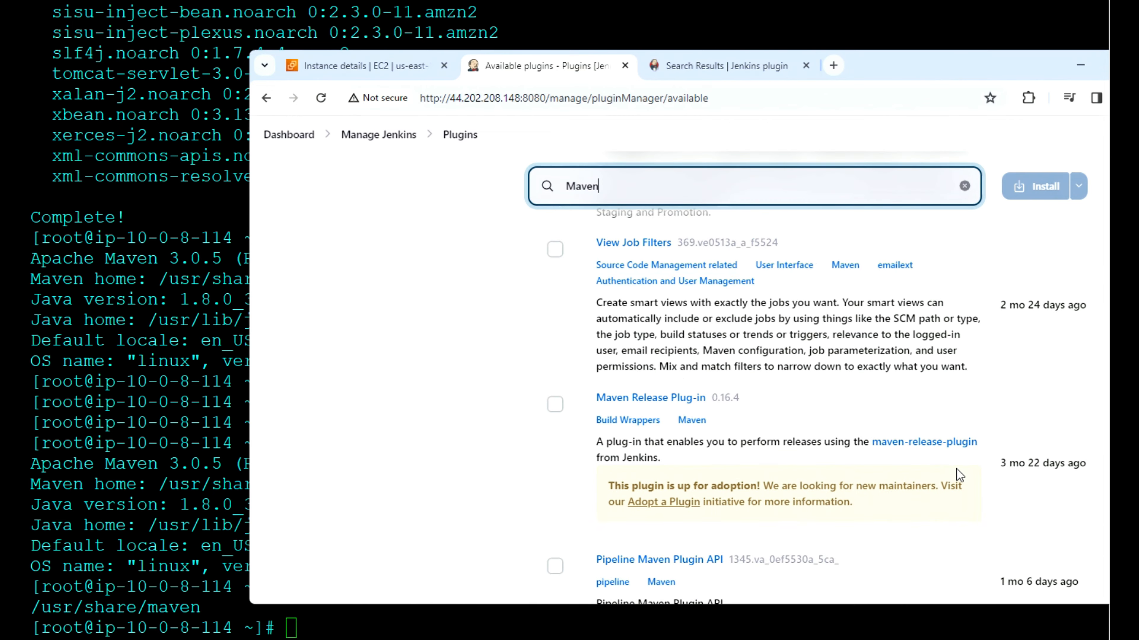
scroll(956, 469, "down", 6)
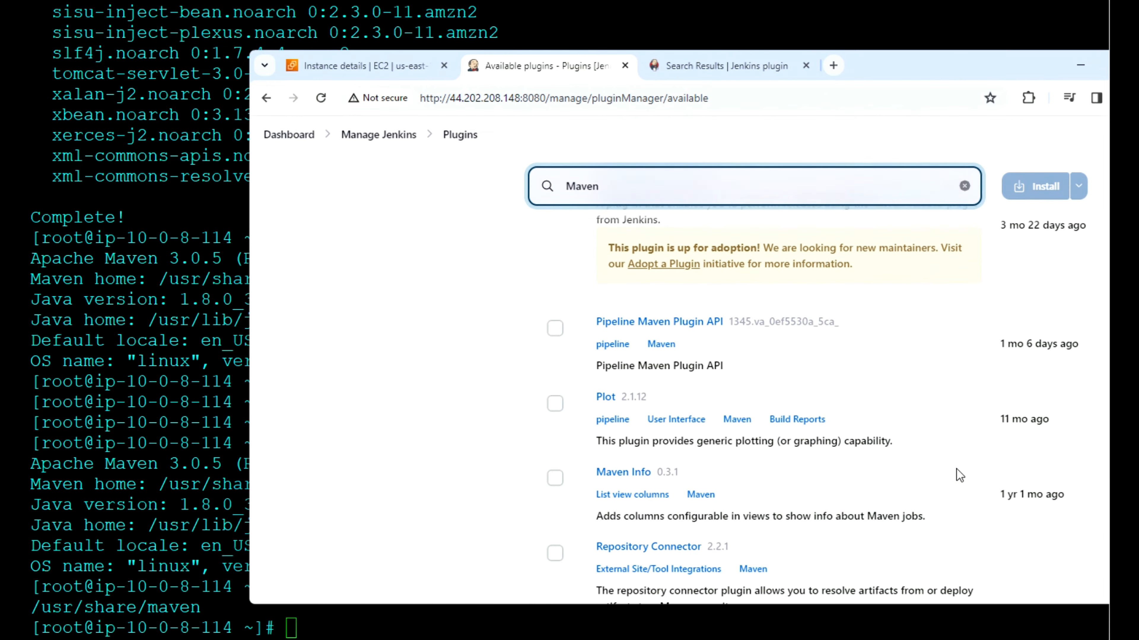
scroll(956, 469, "up", 20)
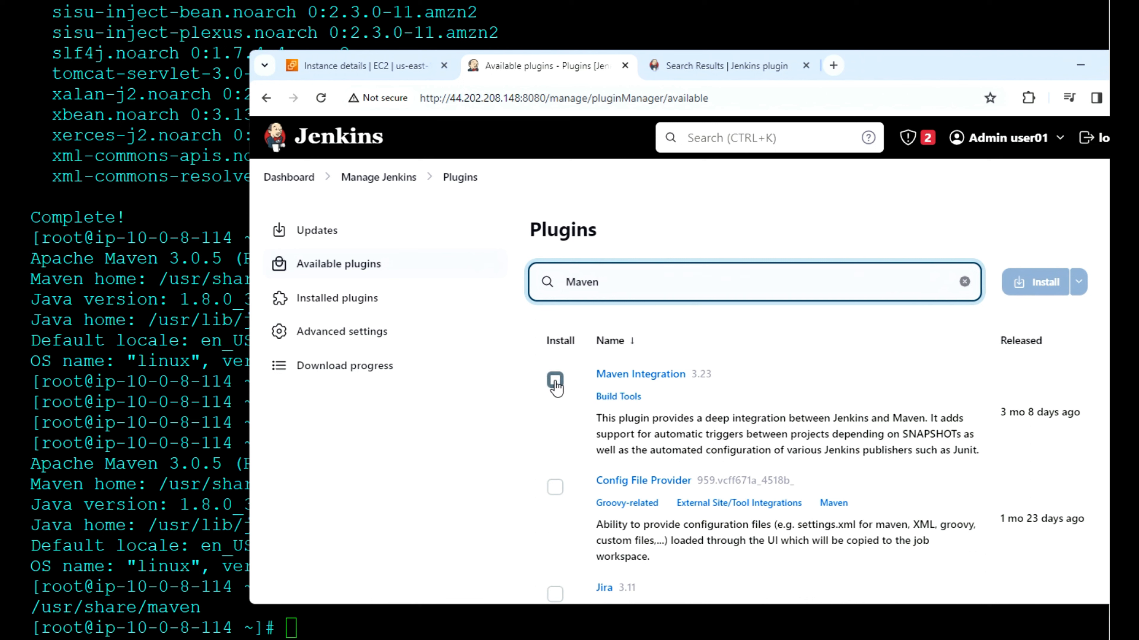
left_click(555, 382)
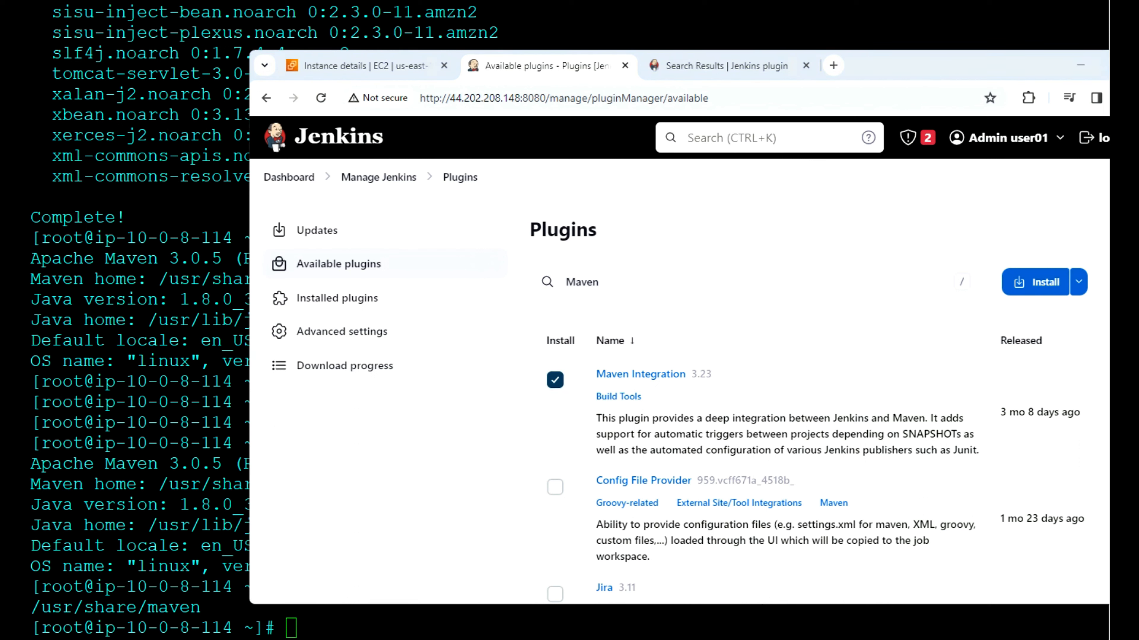
left_click(1037, 283)
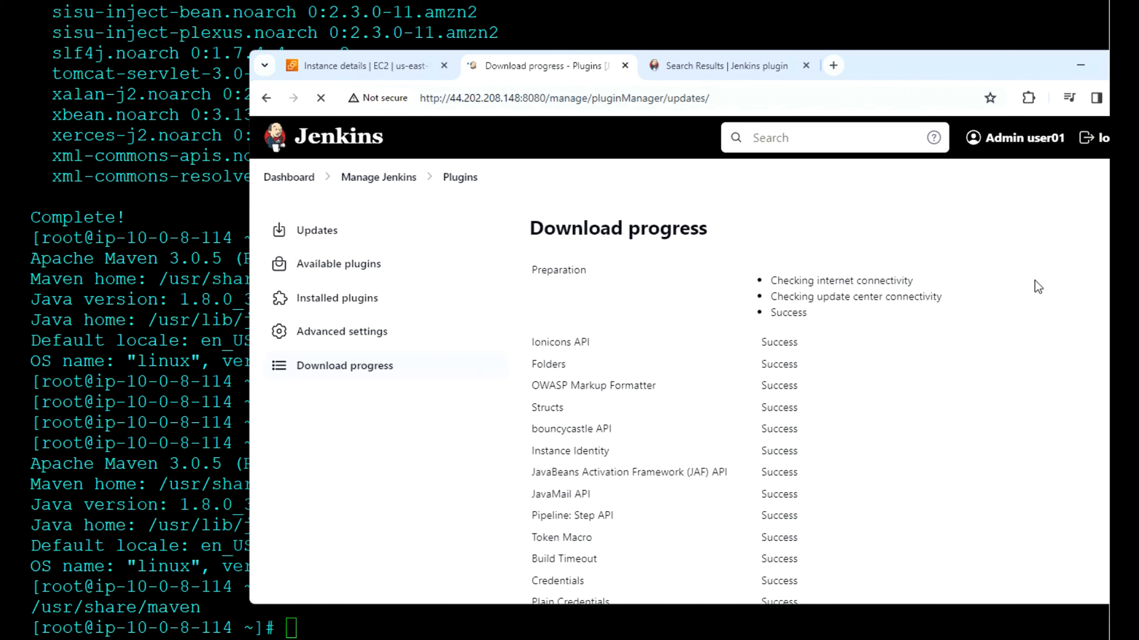
Step: Check the Maven Integration plugin's installation status at the end of the download progress list
scroll(897, 394, "down", 8)
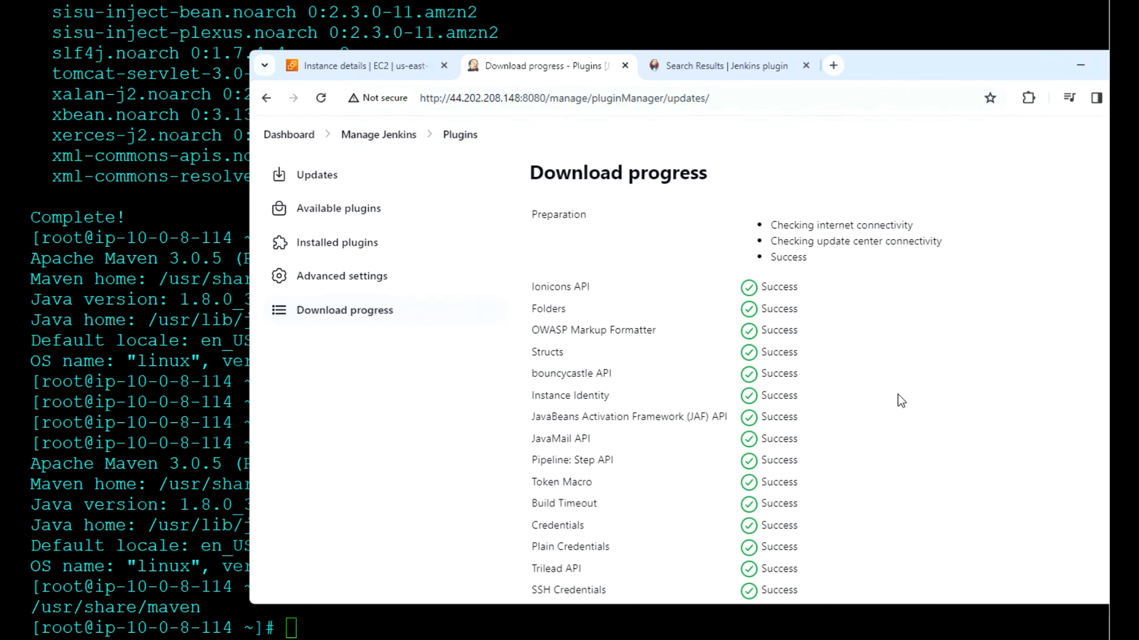
scroll(897, 394, "down", 17)
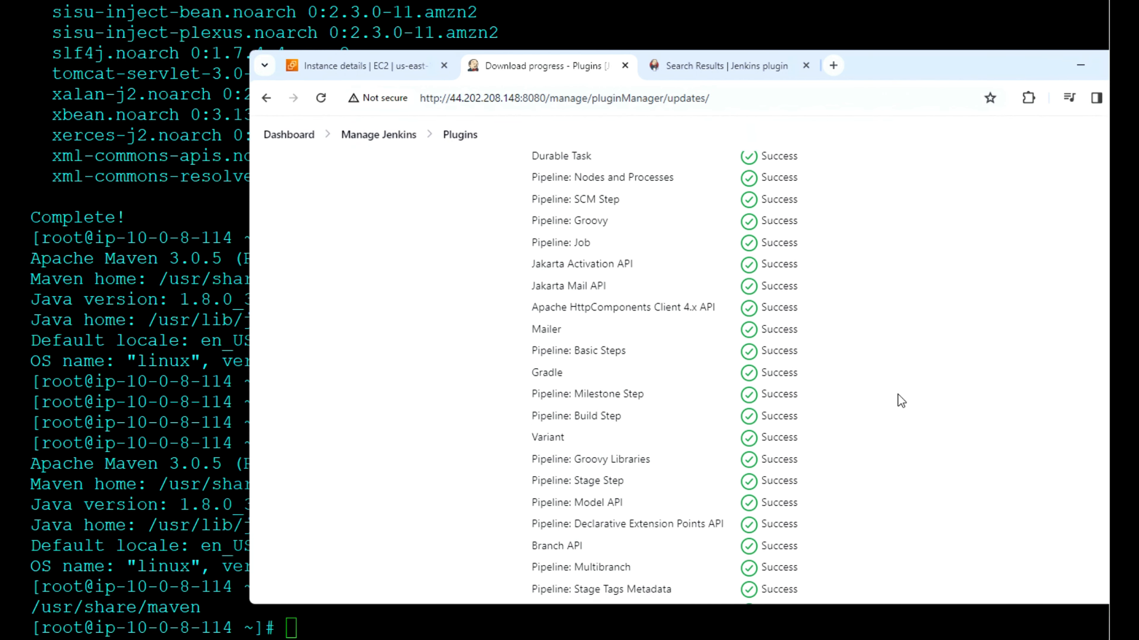
scroll(897, 394, "down", 5)
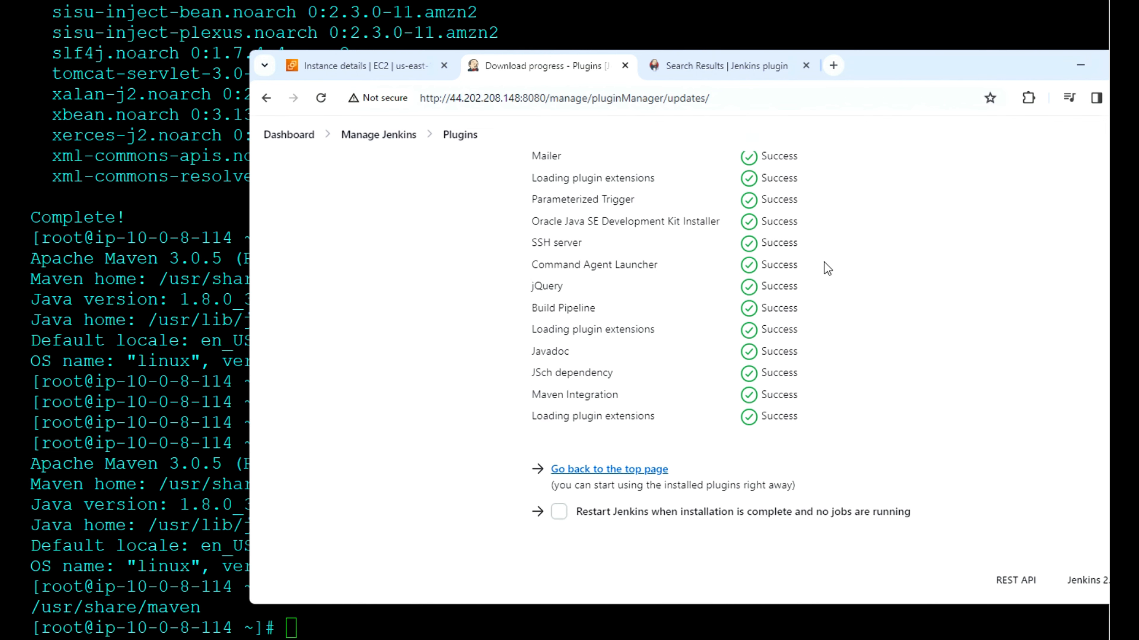
Step: Set Jenkins to restart when the plugin installation is complete and no jobs are running
left_click(559, 514)
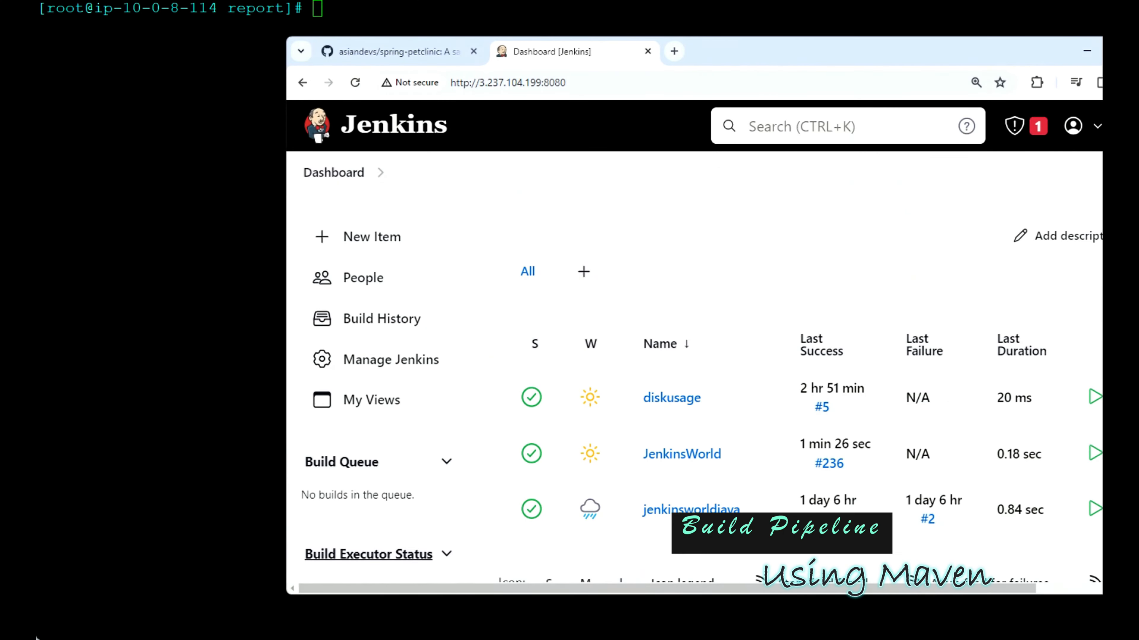
Step: Look over the asiandevs/spring-petclinic repository on GitHub and return to the Jenkins dashboard
left_click(428, 52)
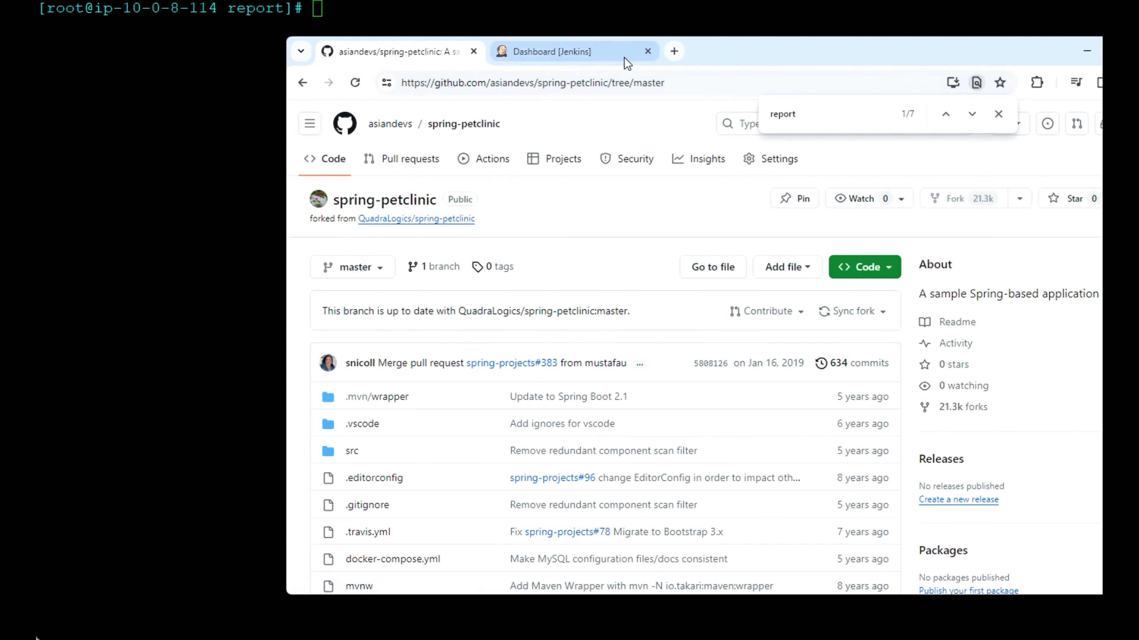
left_click(591, 57)
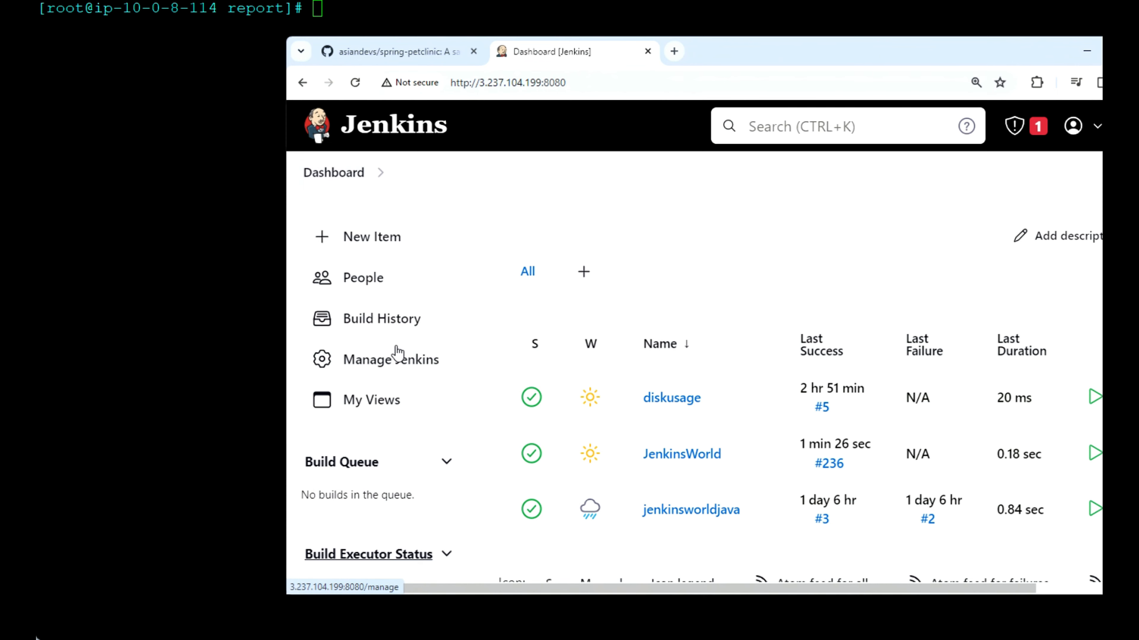
Step: Search the installed Jenkins plugins for "build" and check the Build Pipeline Plugin entry
left_click(399, 361)
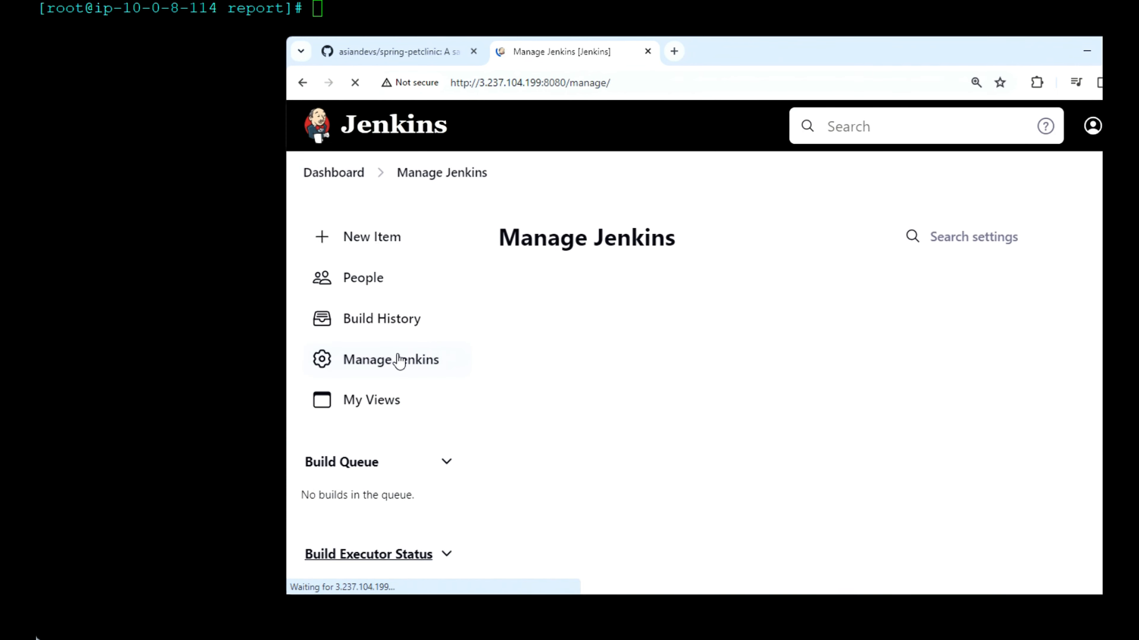
scroll(587, 475, "down", 5)
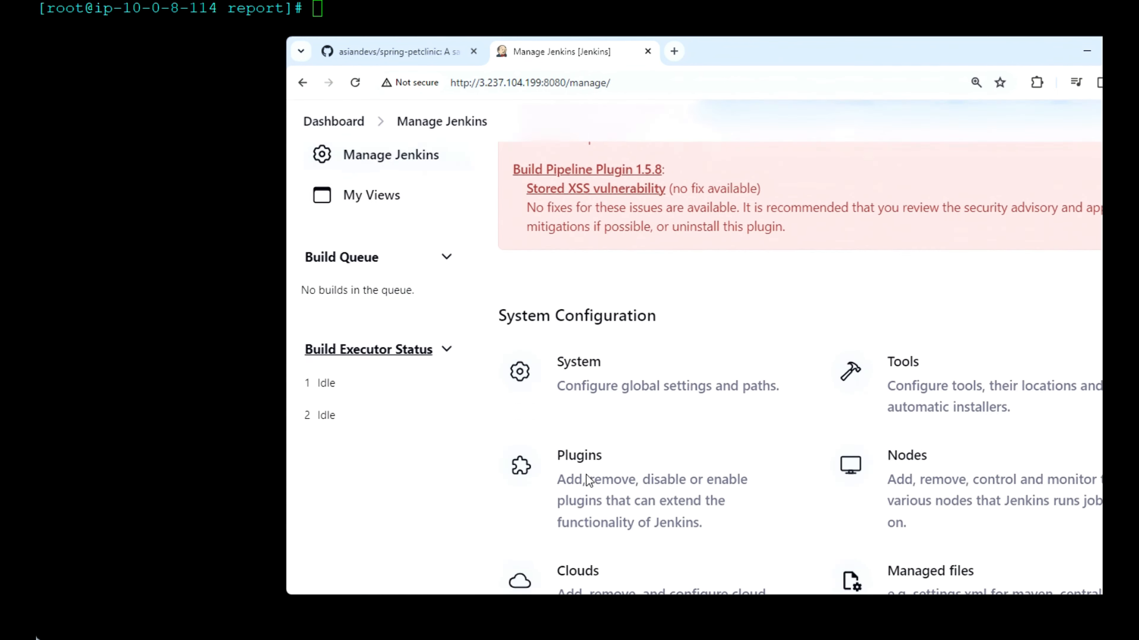
left_click(580, 436)
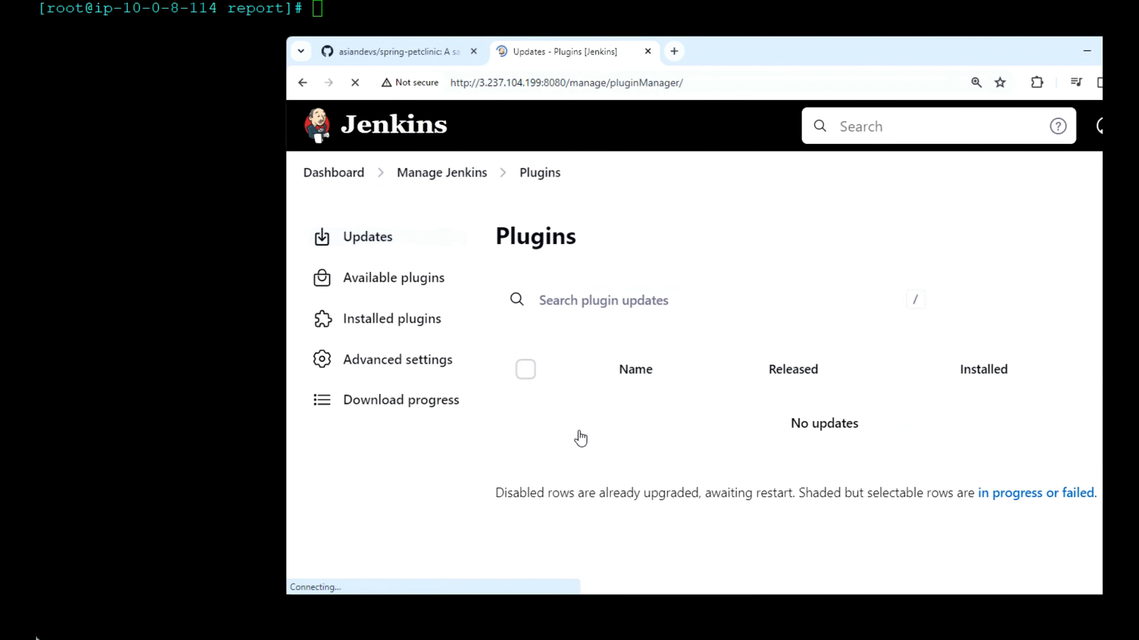
left_click(412, 321)
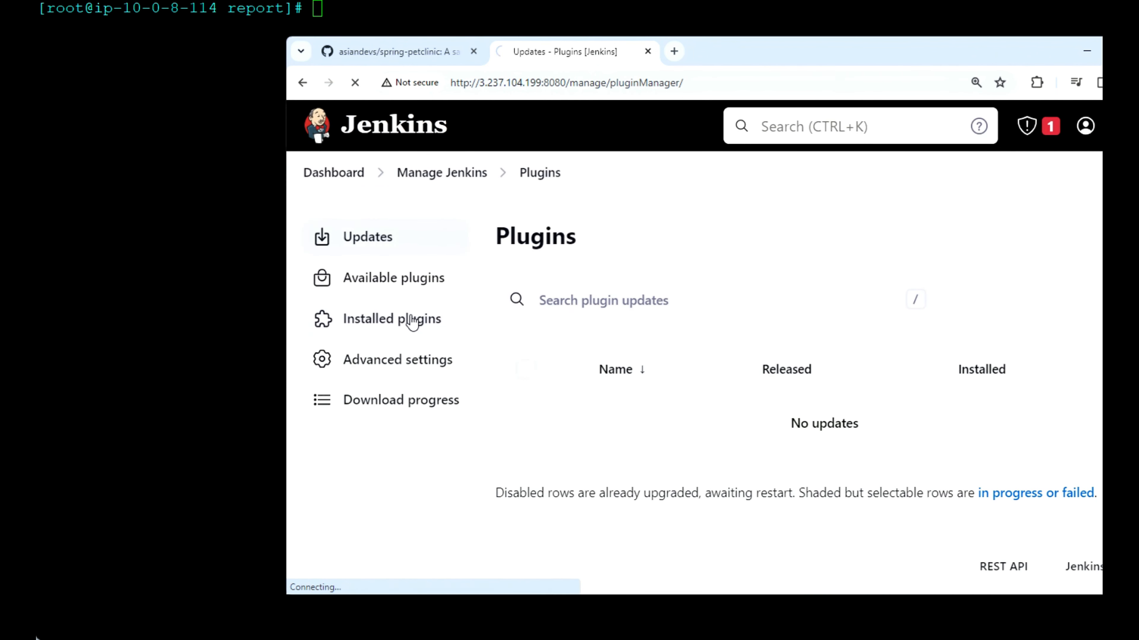
type("b")
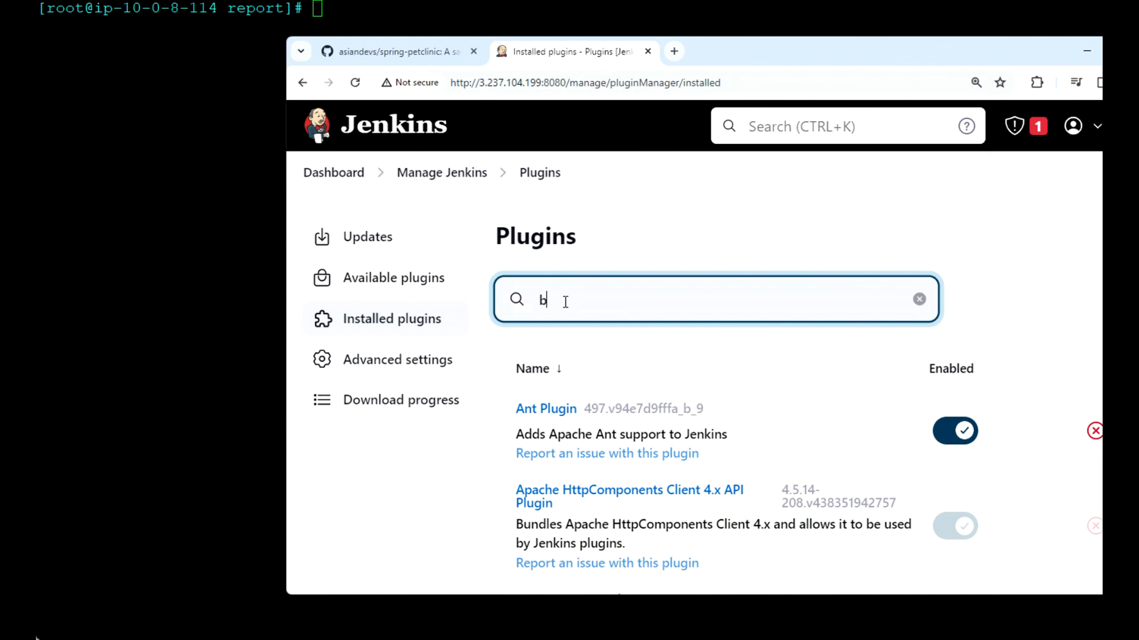
type("uild")
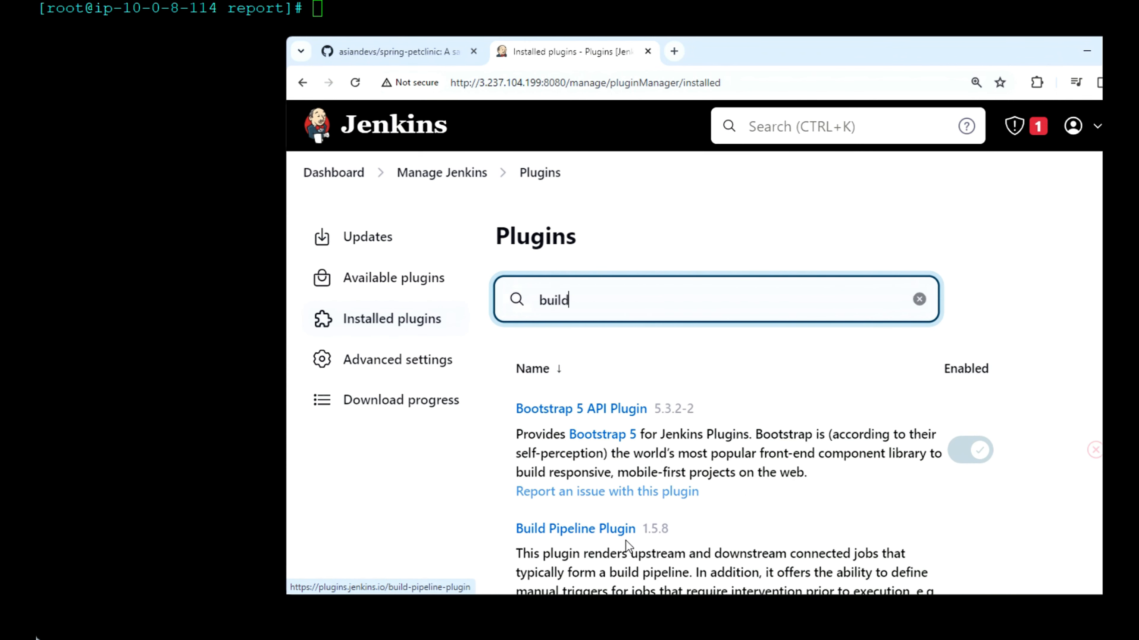
scroll(810, 520, "down", 3)
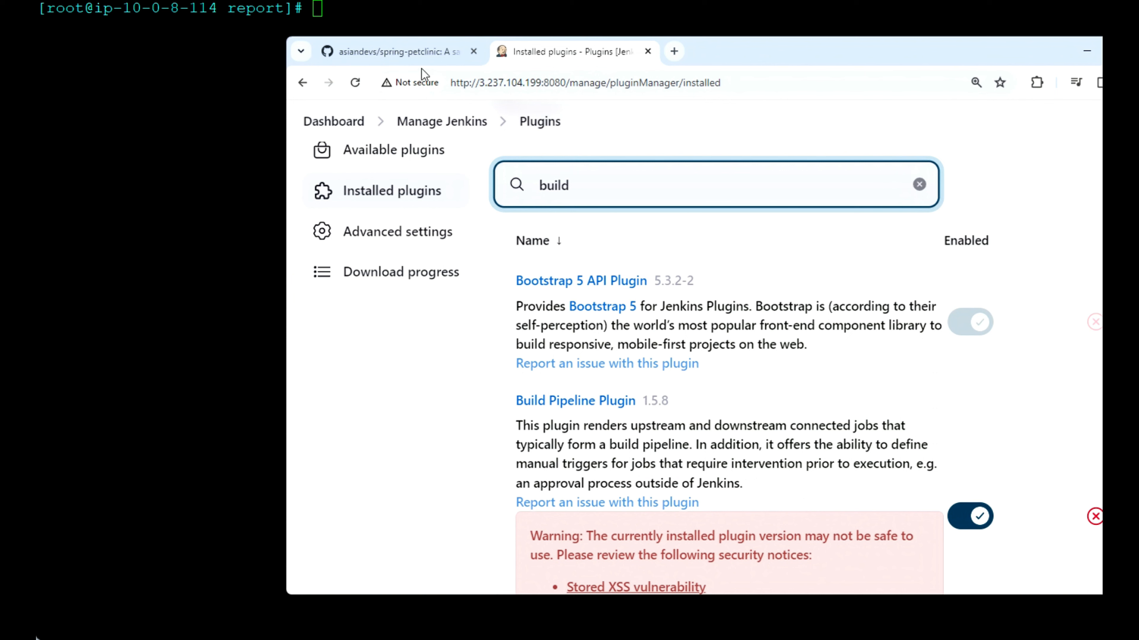
Step: Create a new freestyle project named PetClinicCompile from the Jenkins dashboard
left_click(349, 123)
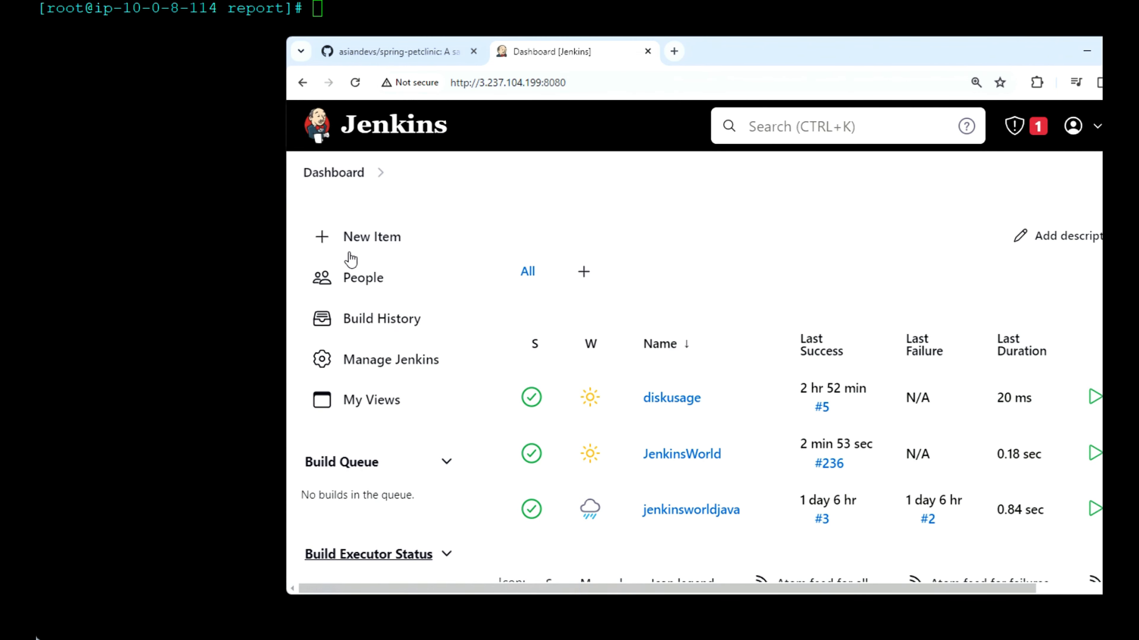
left_click(378, 242)
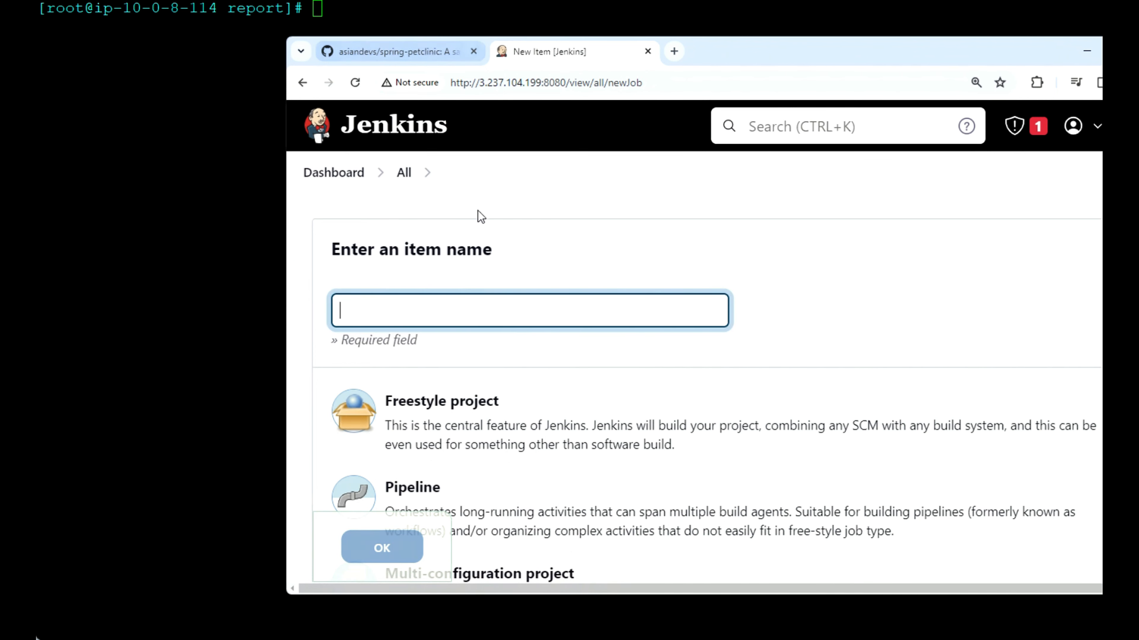
left_click(417, 302)
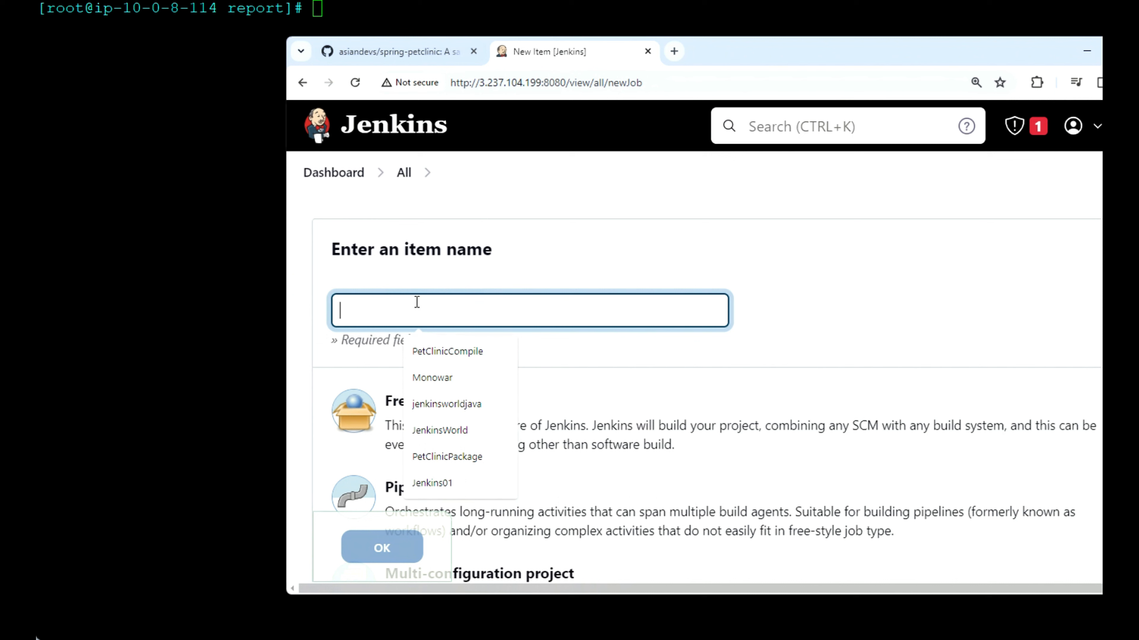
left_click(434, 351)
left_click(471, 409)
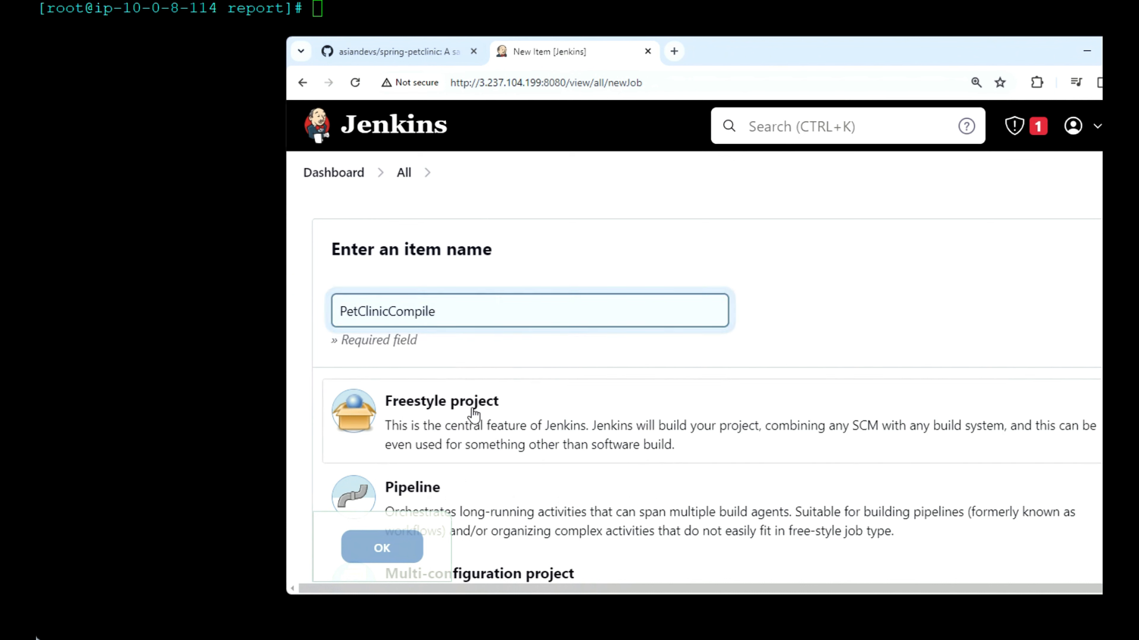
left_click(382, 546)
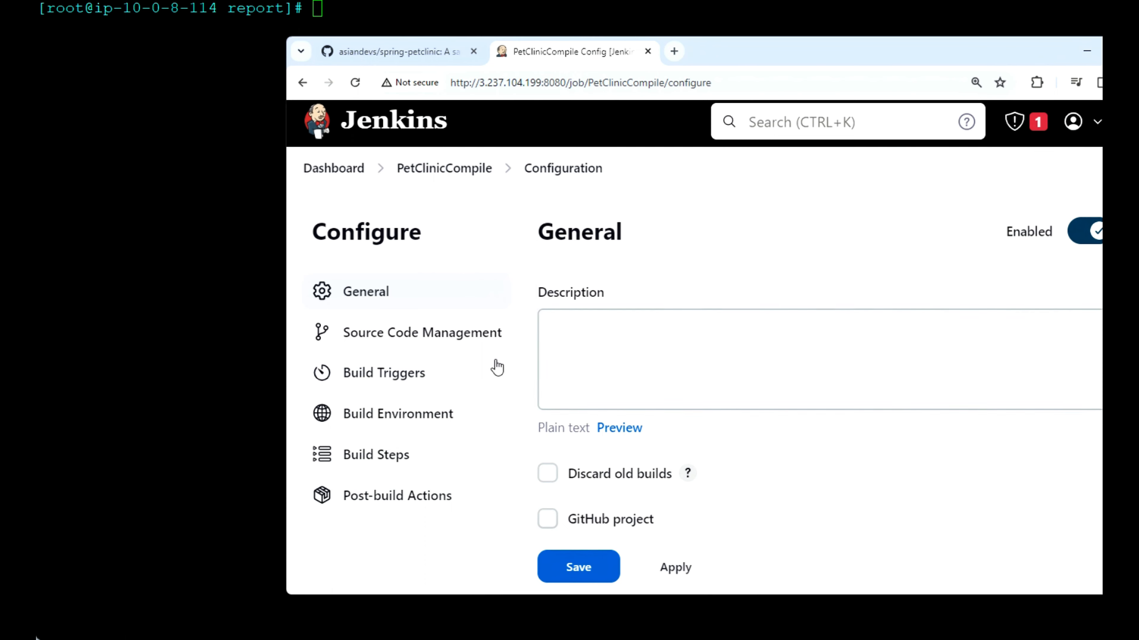
Step: Copy the HTTPS clone URL of the asiandevs/spring-petclinic repository from GitHub for the job's source code management
left_click(417, 338)
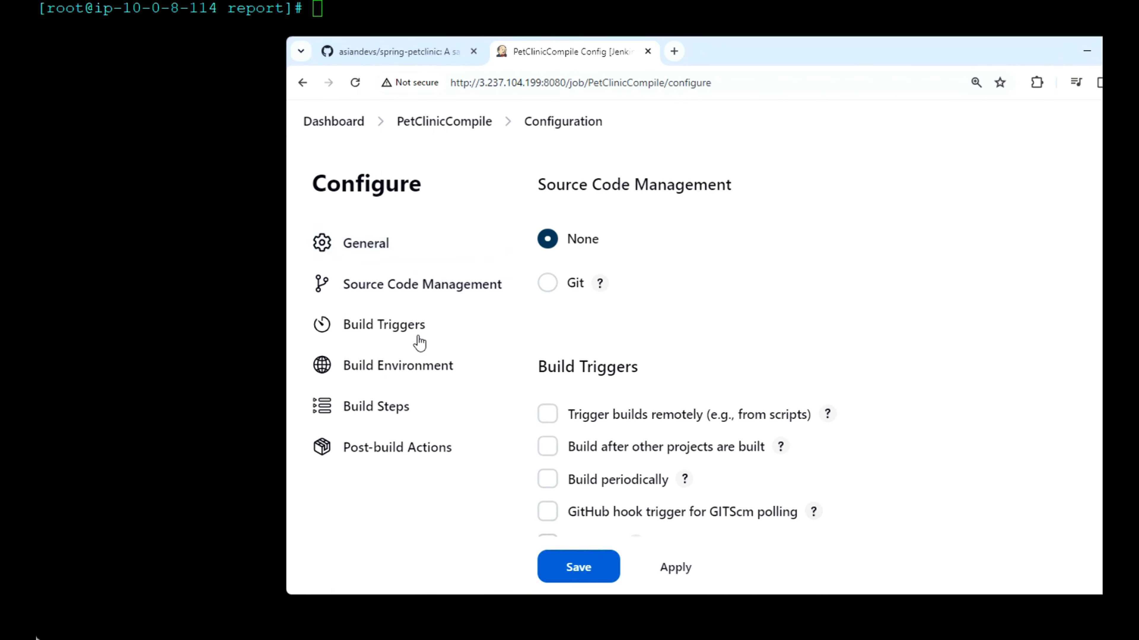
left_click(407, 50)
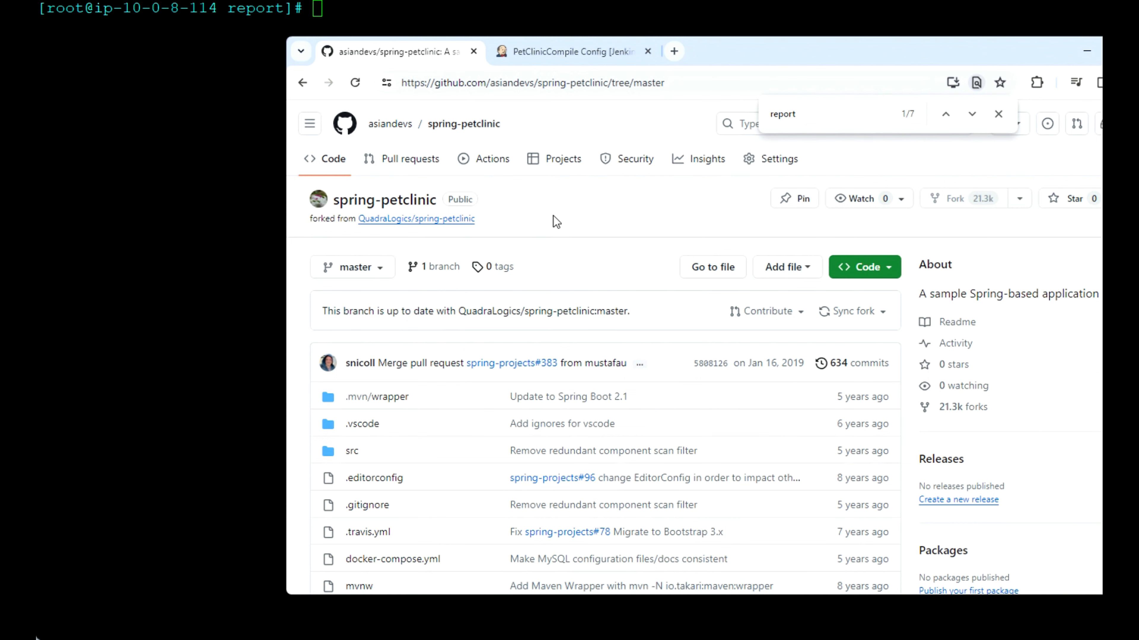
left_click(885, 270)
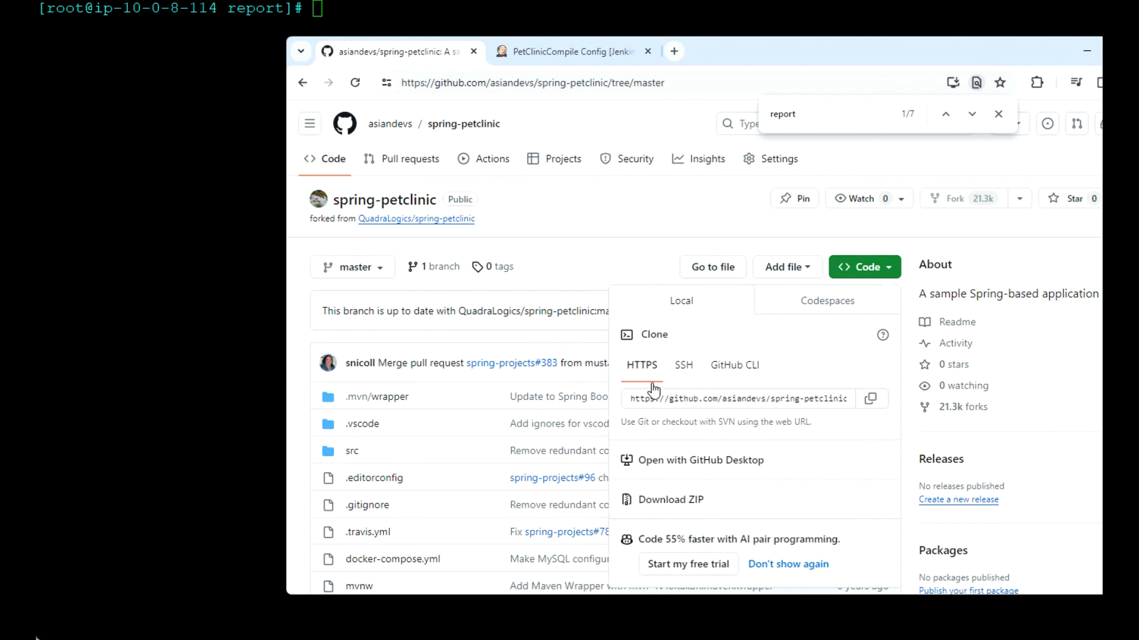
left_click(872, 401)
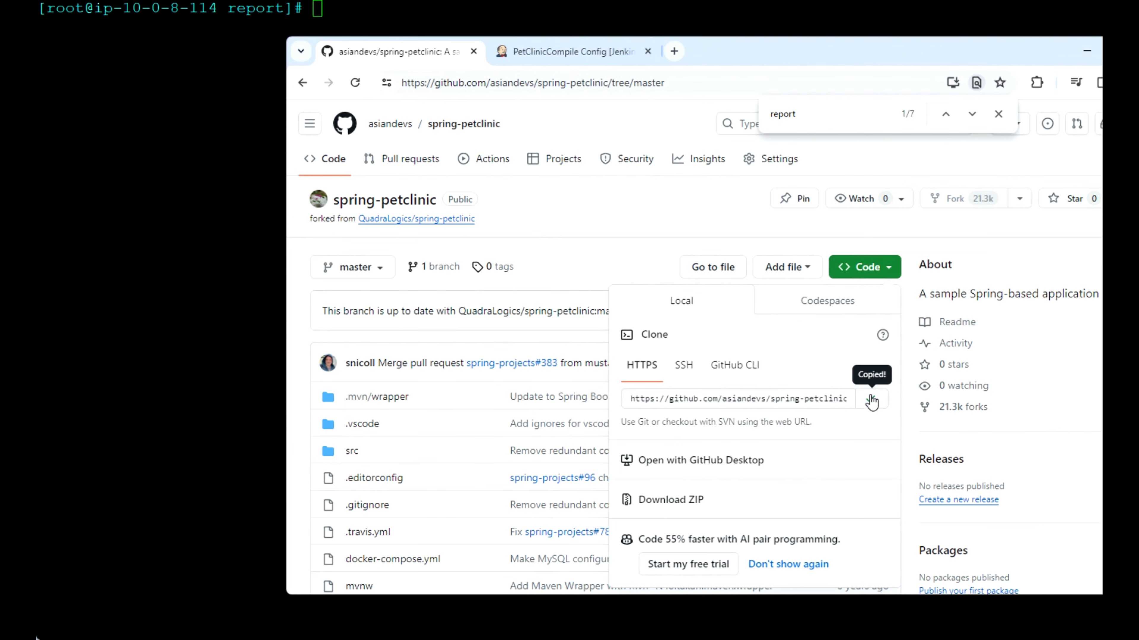
left_click(529, 53)
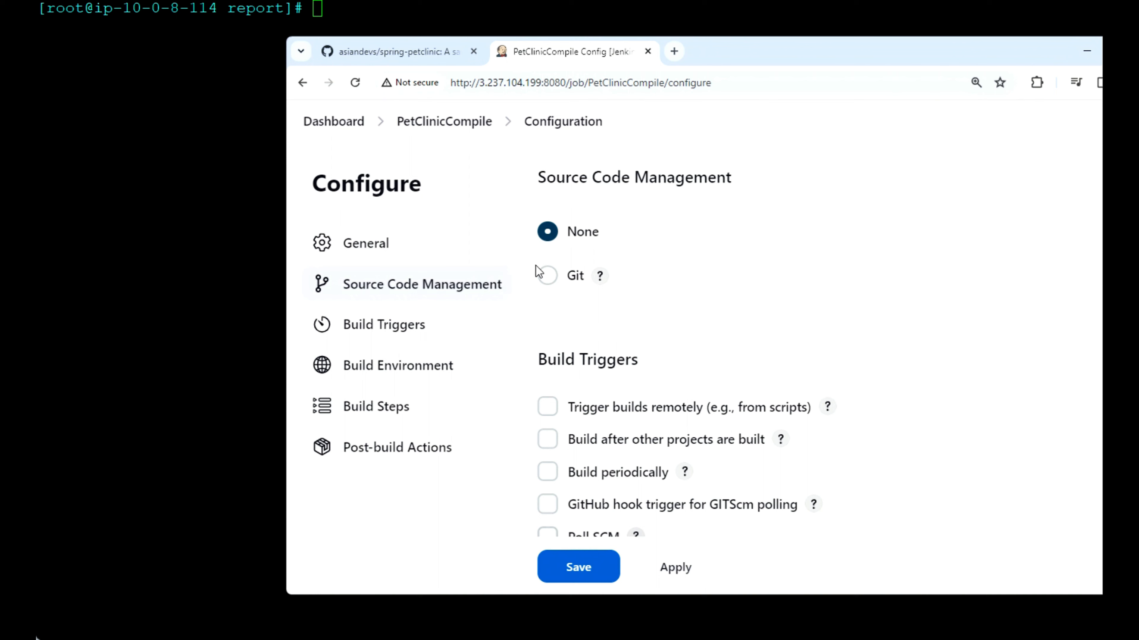
left_click(548, 276)
left_click(642, 394)
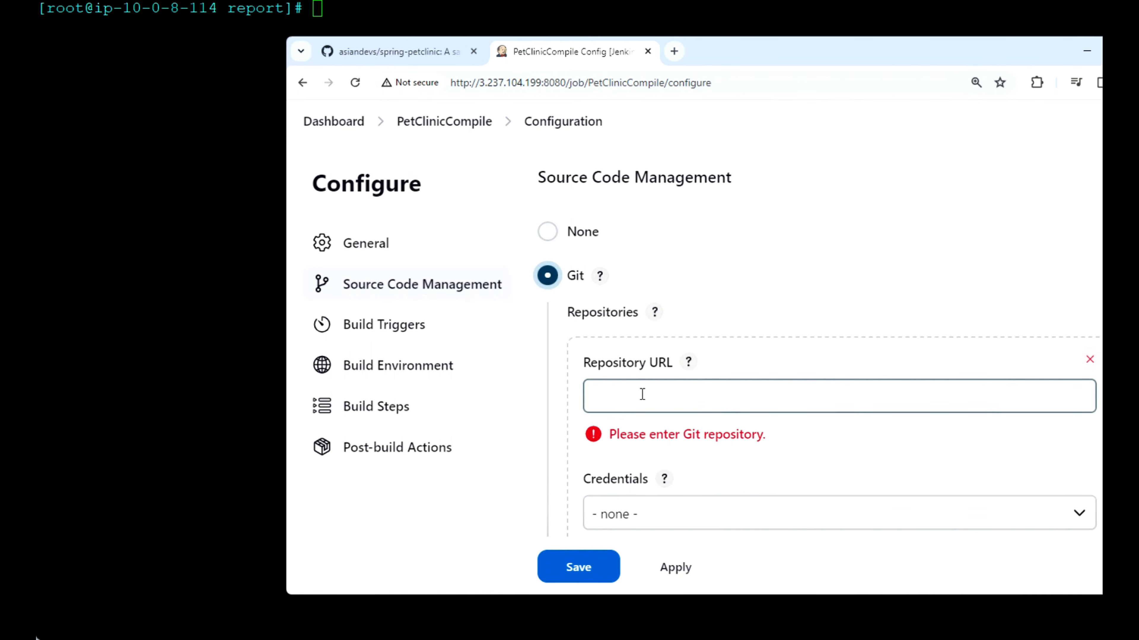
key("ctrl+v")
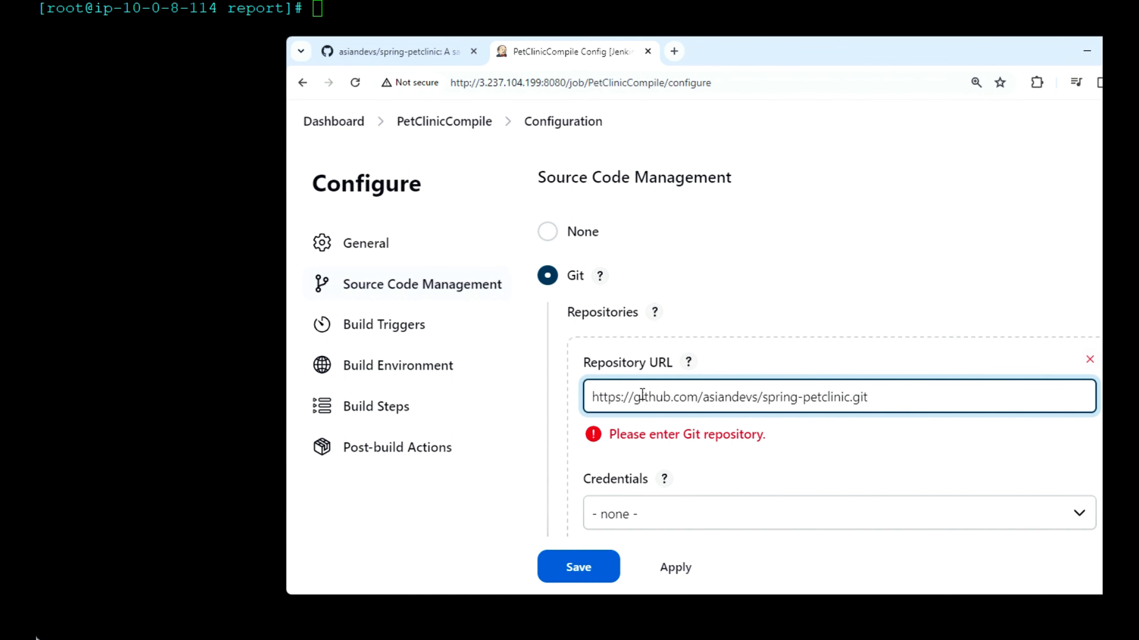
left_click(848, 448)
scroll(848, 448, "down", 5)
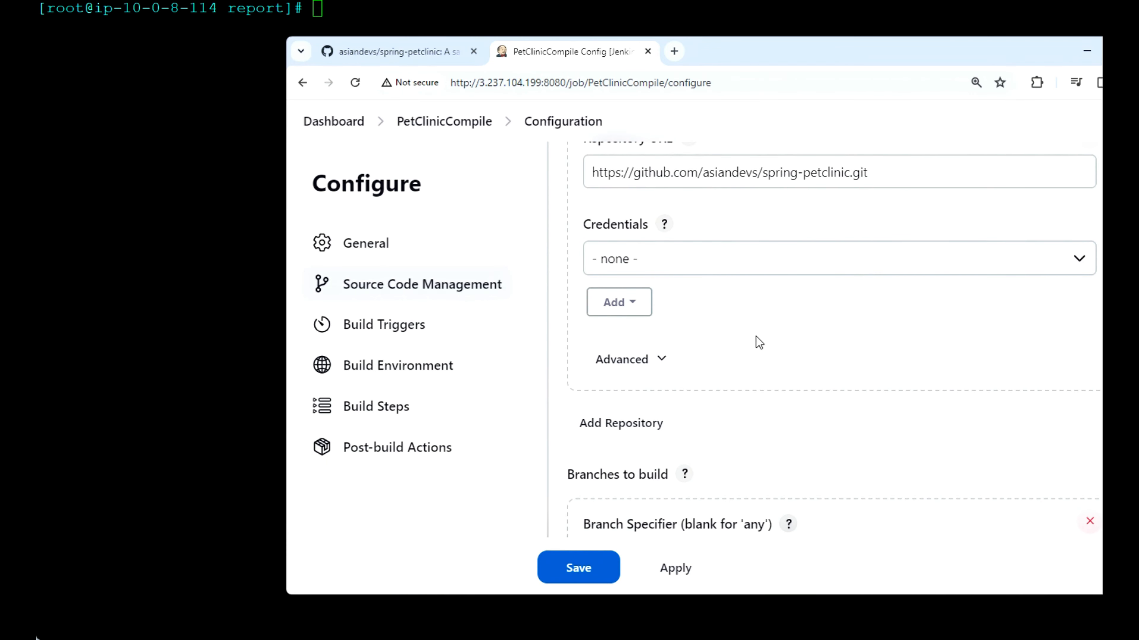
scroll(756, 337, "down", 3)
scroll(756, 343, "down", 5)
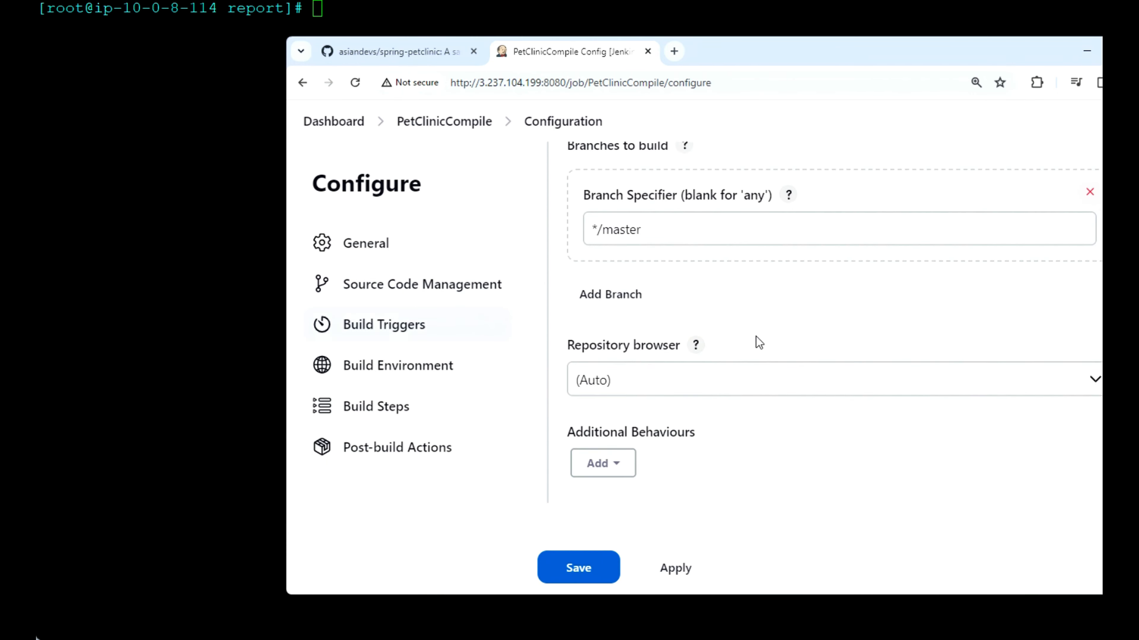
Step: Add an "Invoke top-level Maven targets" build step to the PetClinicCompile job
left_click(400, 419)
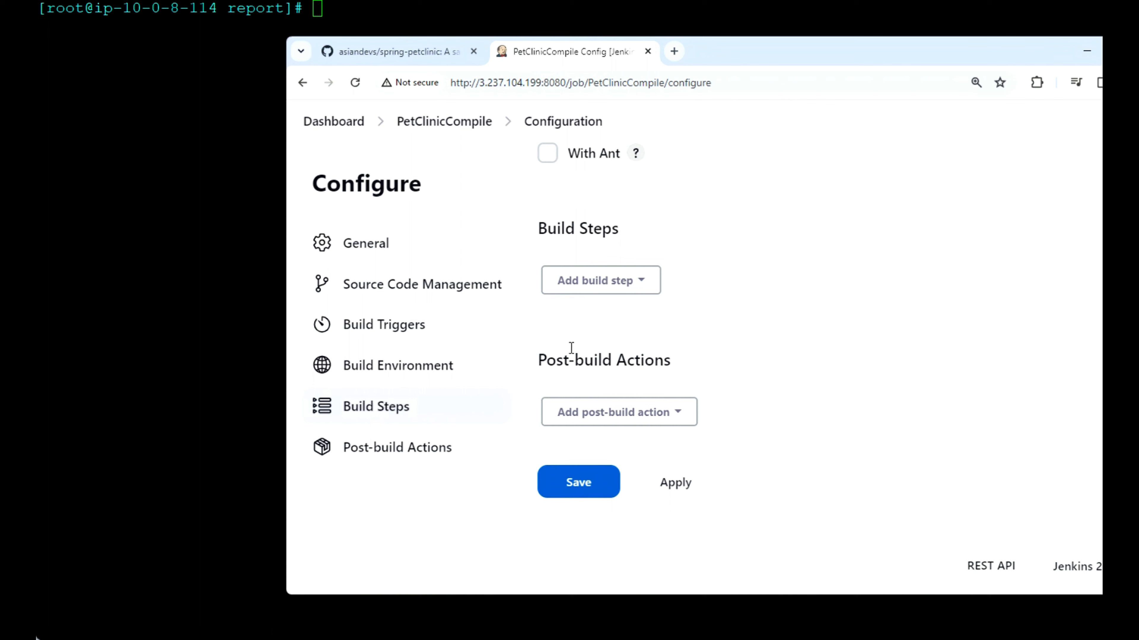
left_click(643, 284)
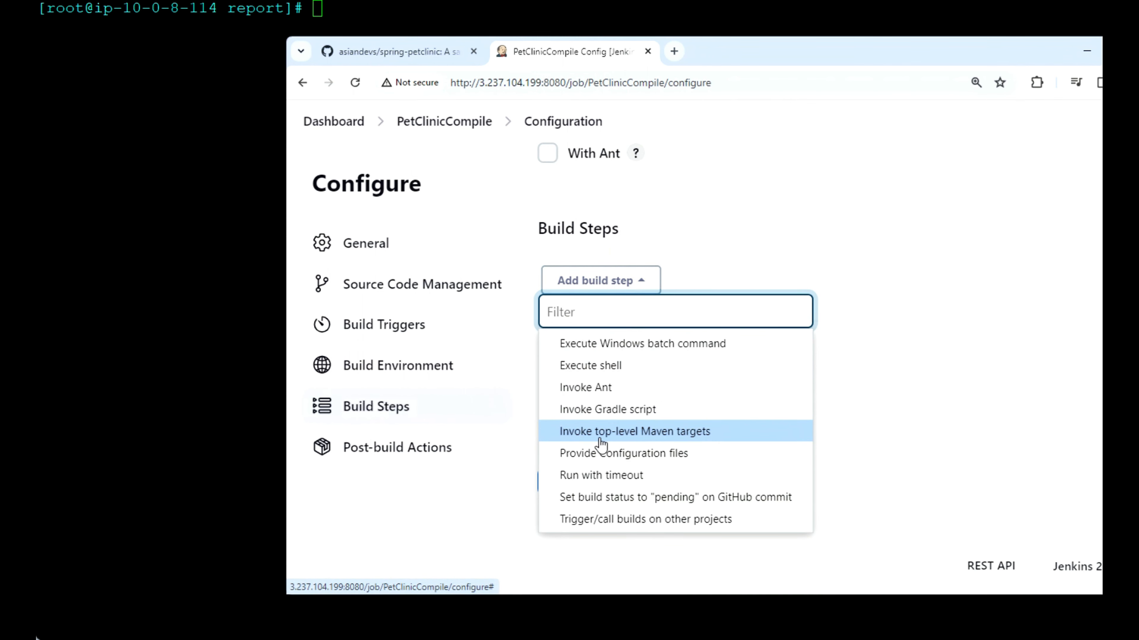
left_click(632, 434)
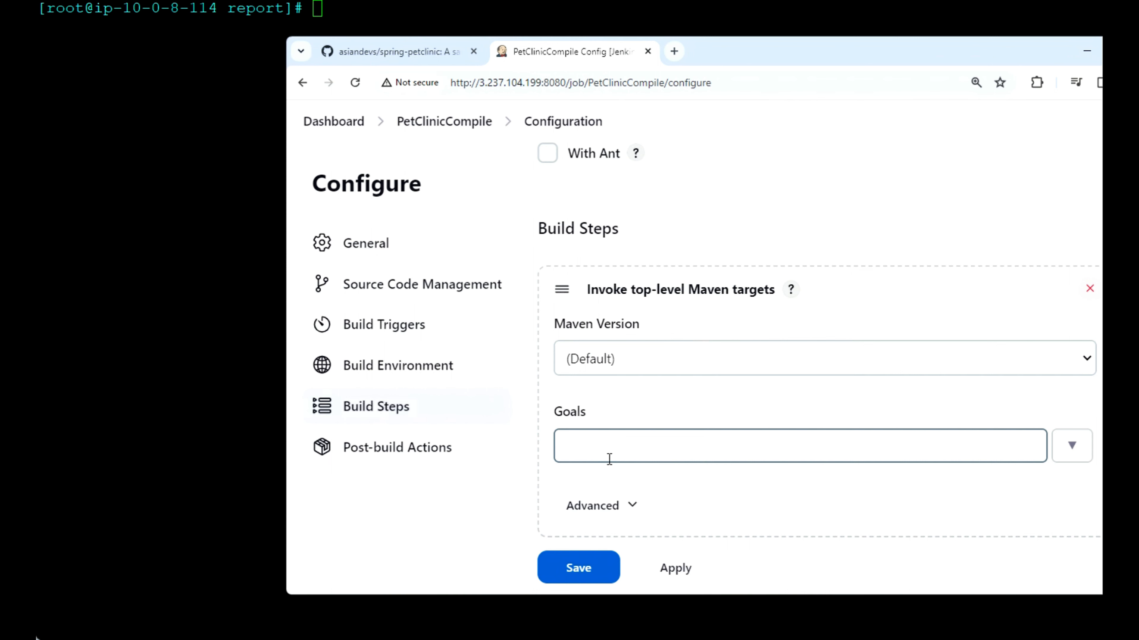
Step: Check the spring-petclinic repository's file list on GitHub for pom.xml and return to the job configuration
left_click(389, 48)
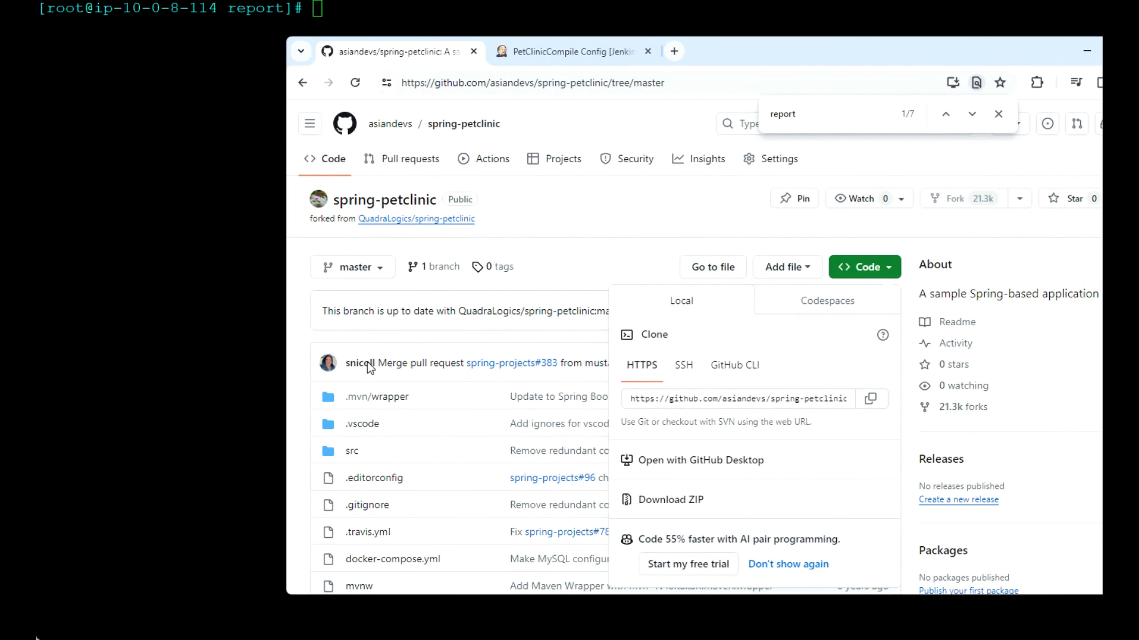
scroll(370, 368, "down", 5)
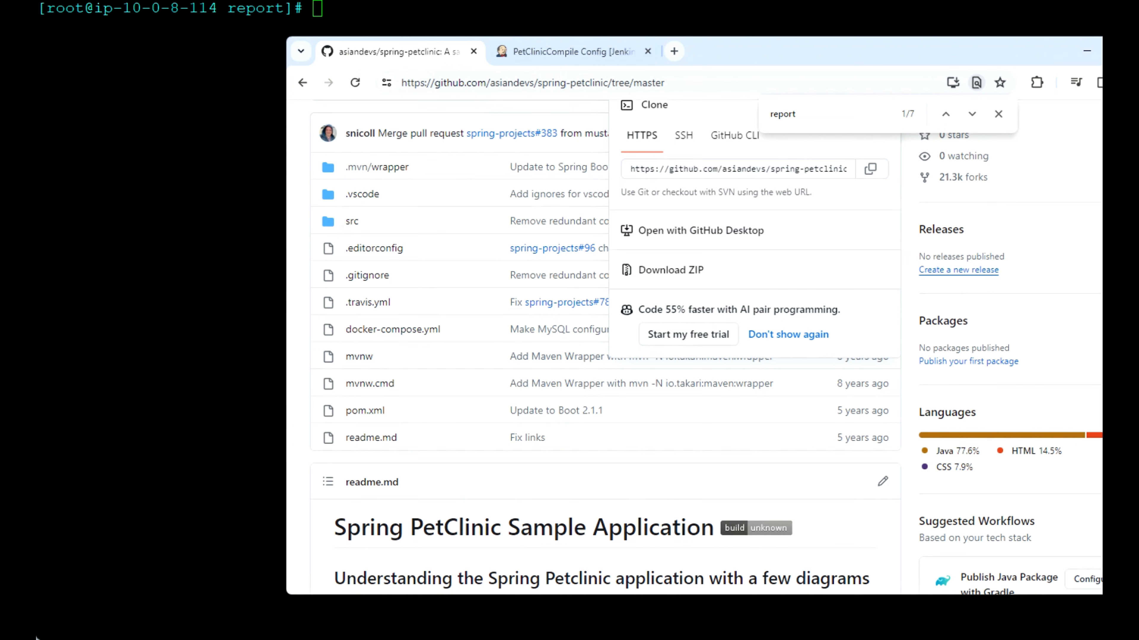
left_click(555, 58)
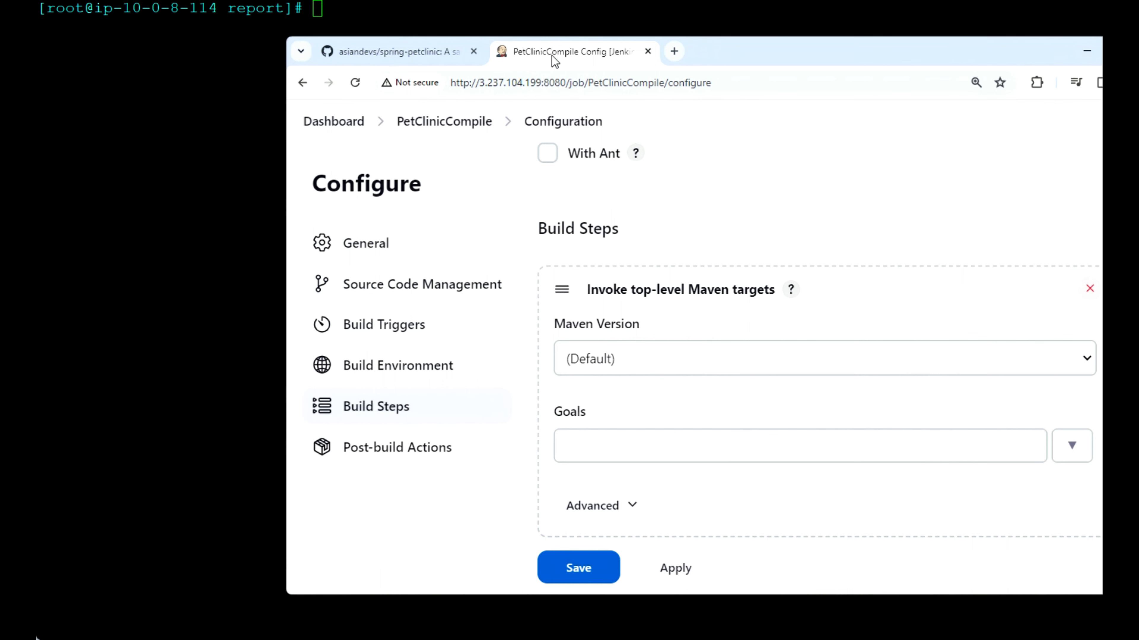
Step: Set the Maven build step's goal to compile and save the PetClinicCompile configuration
left_click_drag(857, 53, 776, 66)
left_click(610, 448)
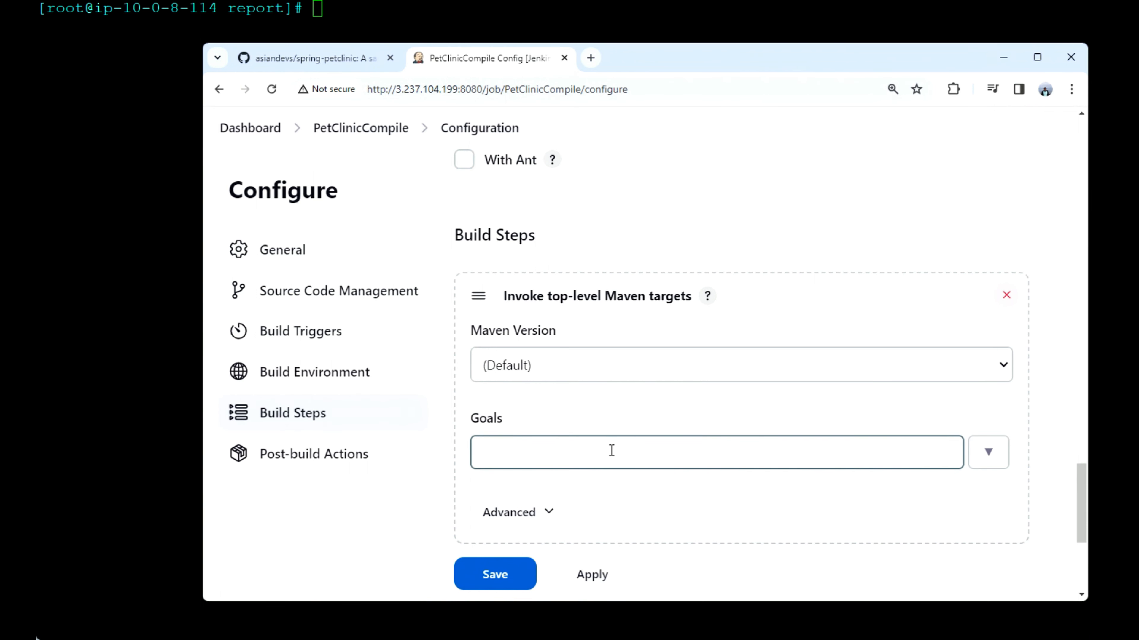
left_click(611, 450)
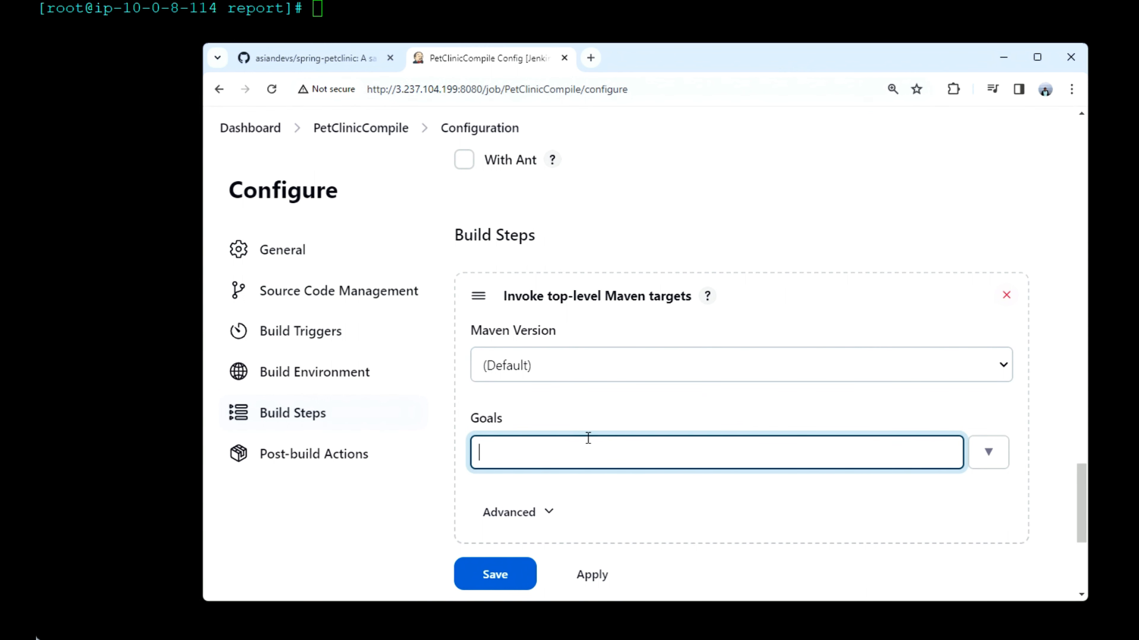
type("compile")
scroll(605, 520, "down", 3)
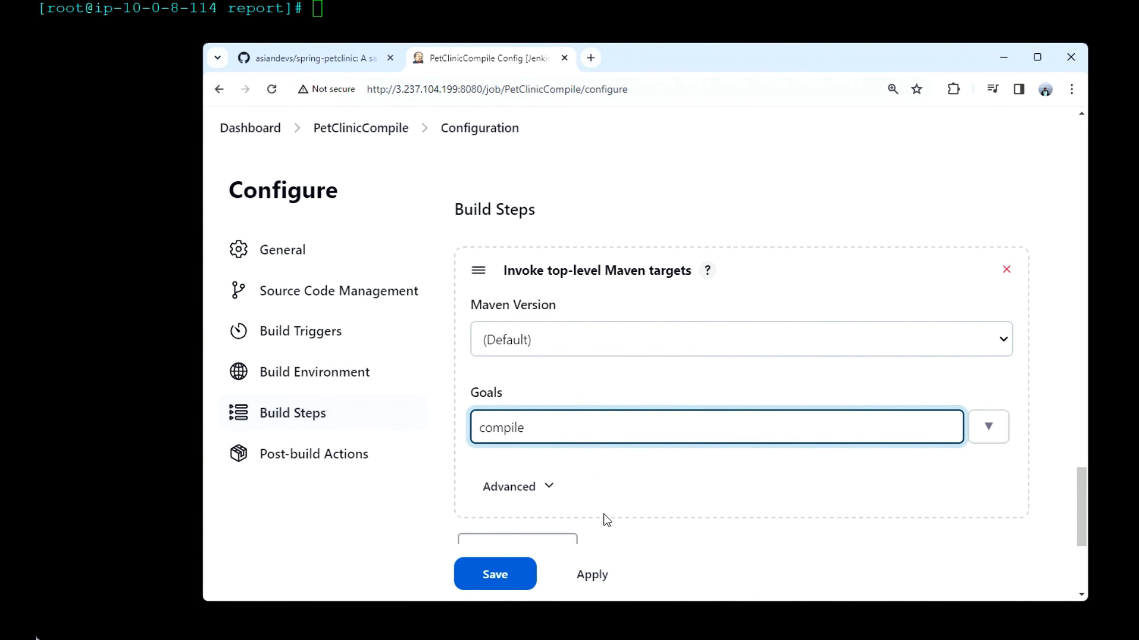
left_click(500, 579)
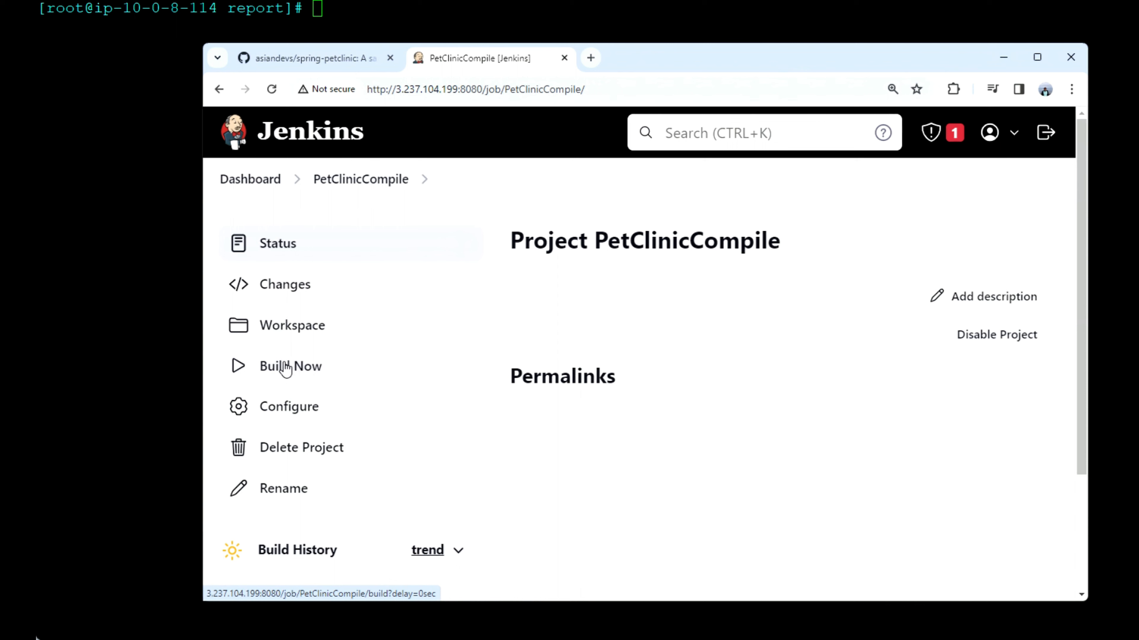
Step: Start a build of the PetClinicCompile project
left_click(285, 370)
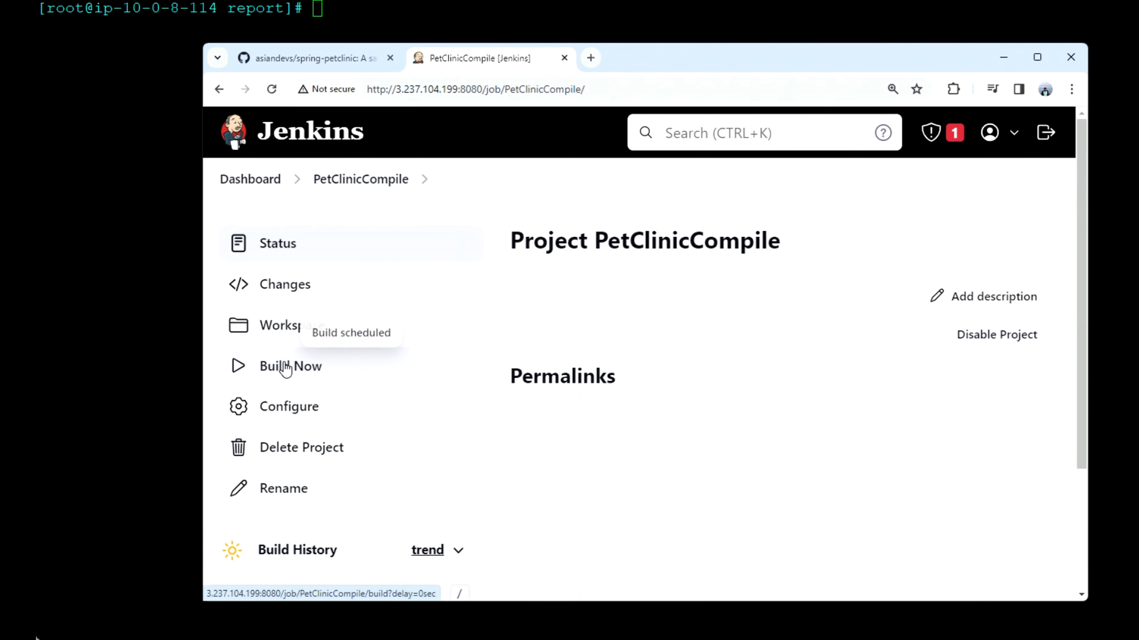
Step: Open build #1 of PetClinicCompile and review its console output
scroll(535, 362, "down", 4)
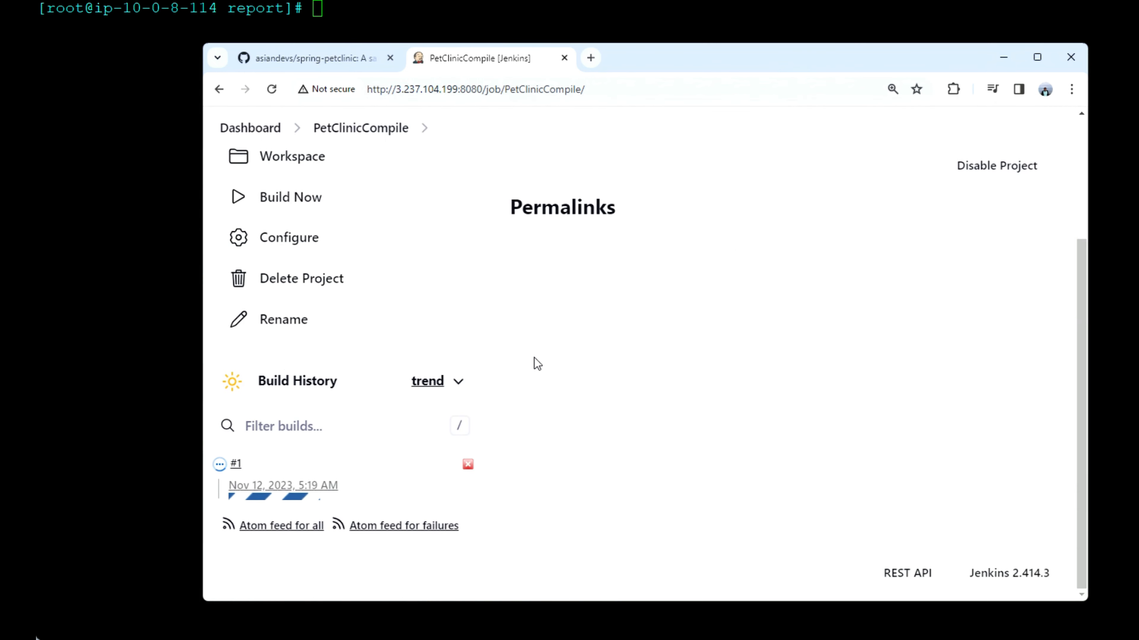
left_click(237, 470)
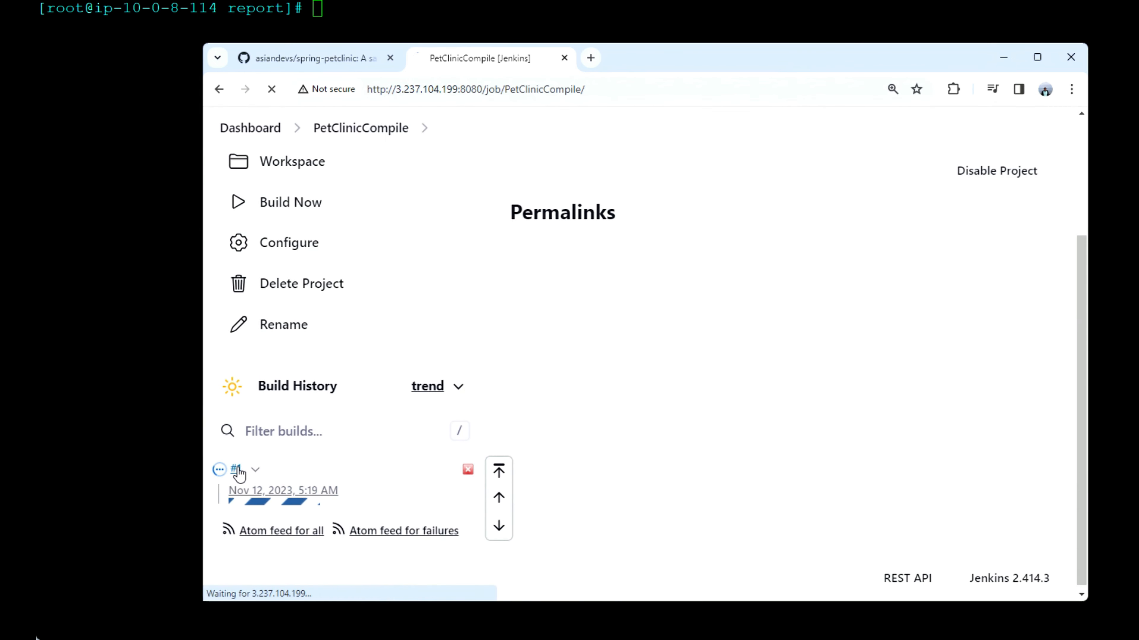
left_click(309, 328)
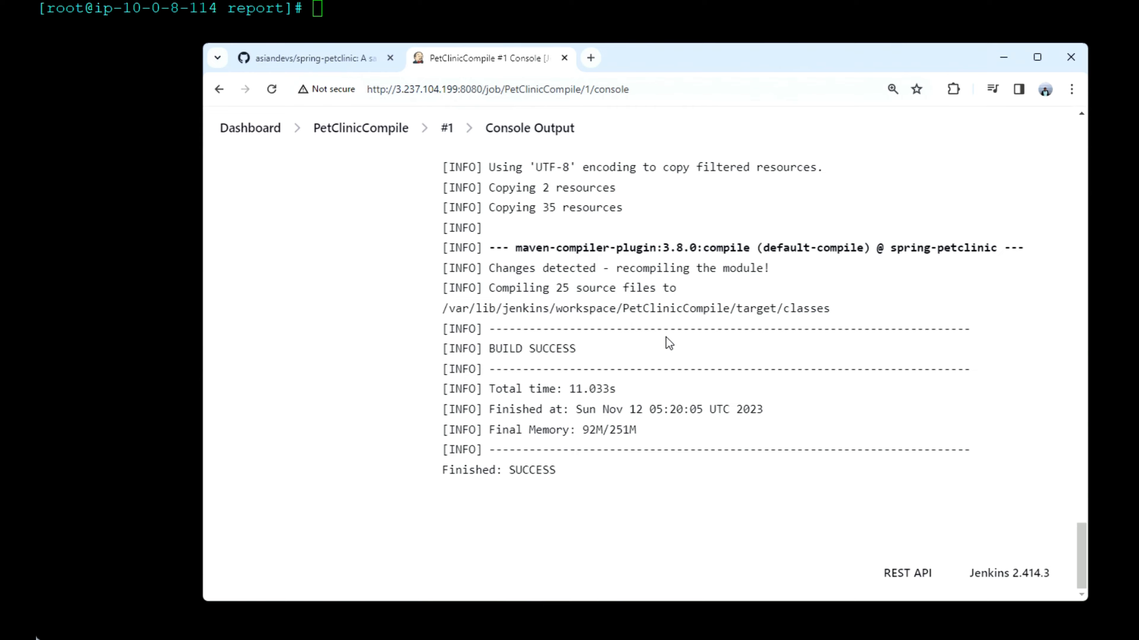
scroll(668, 343, "up", 20)
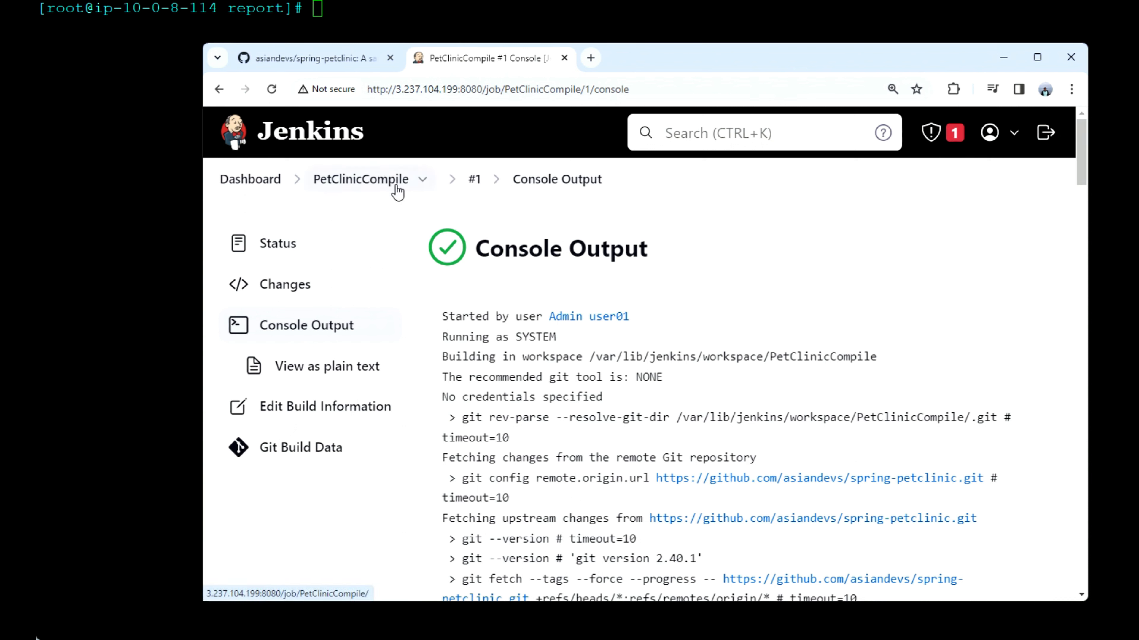
Step: Create a new freestyle project named PetClinictest from the dashboard
left_click(271, 192)
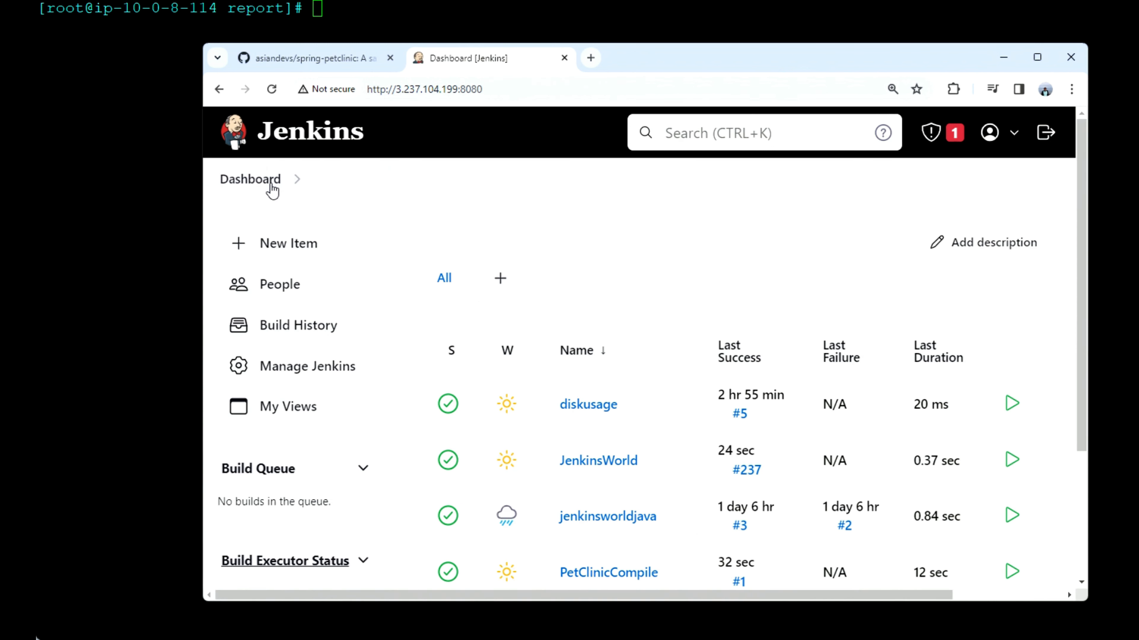
left_click(305, 245)
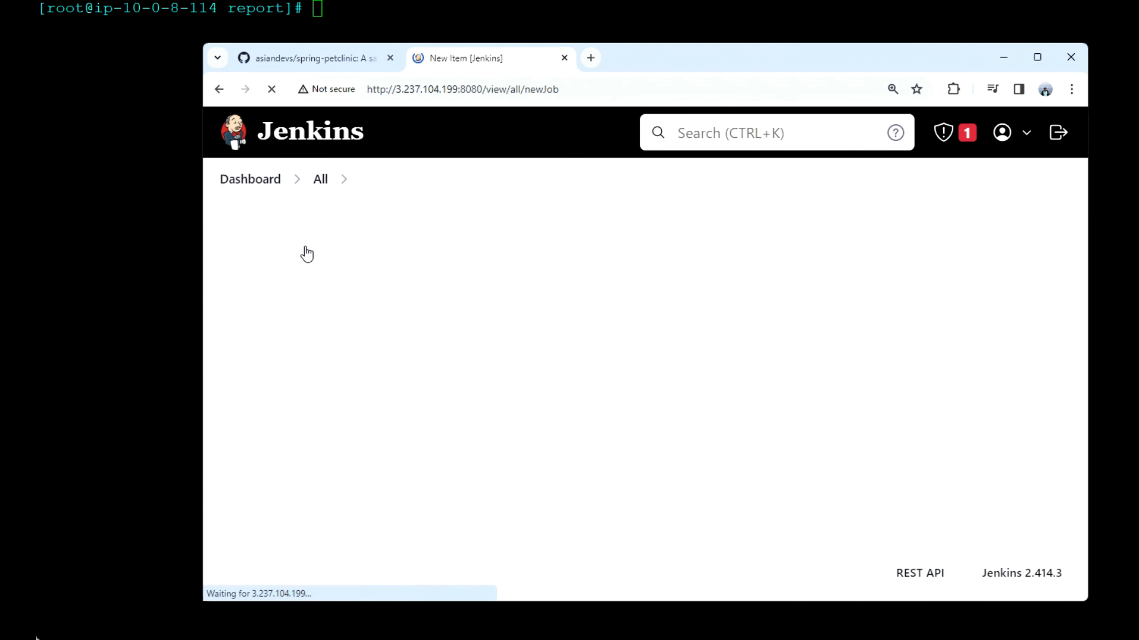
left_click(375, 312)
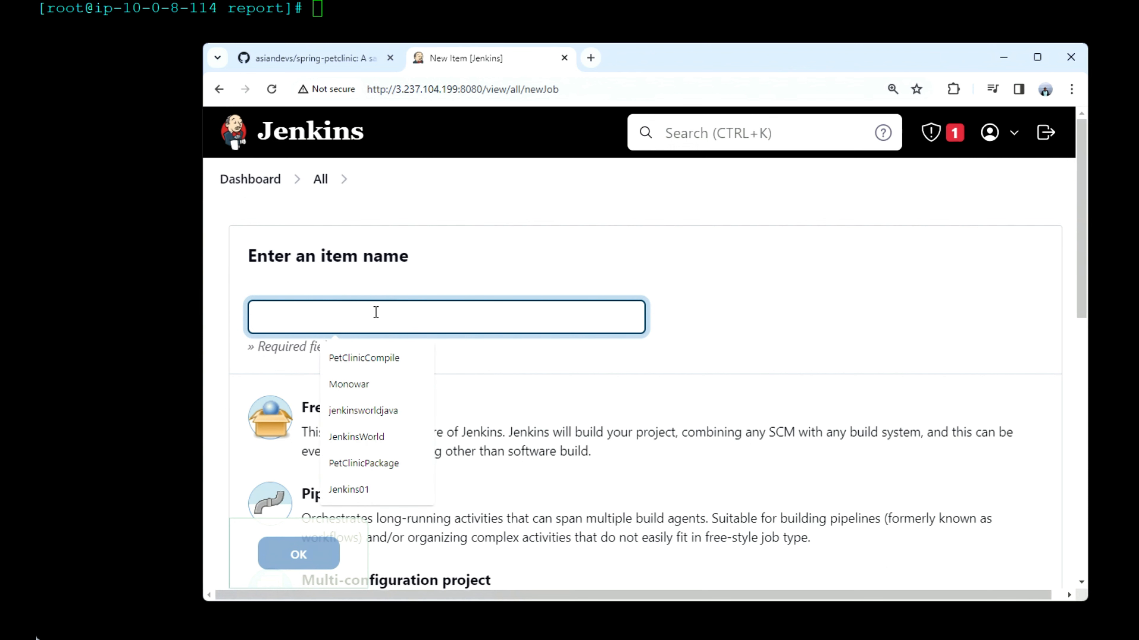
left_click(372, 363)
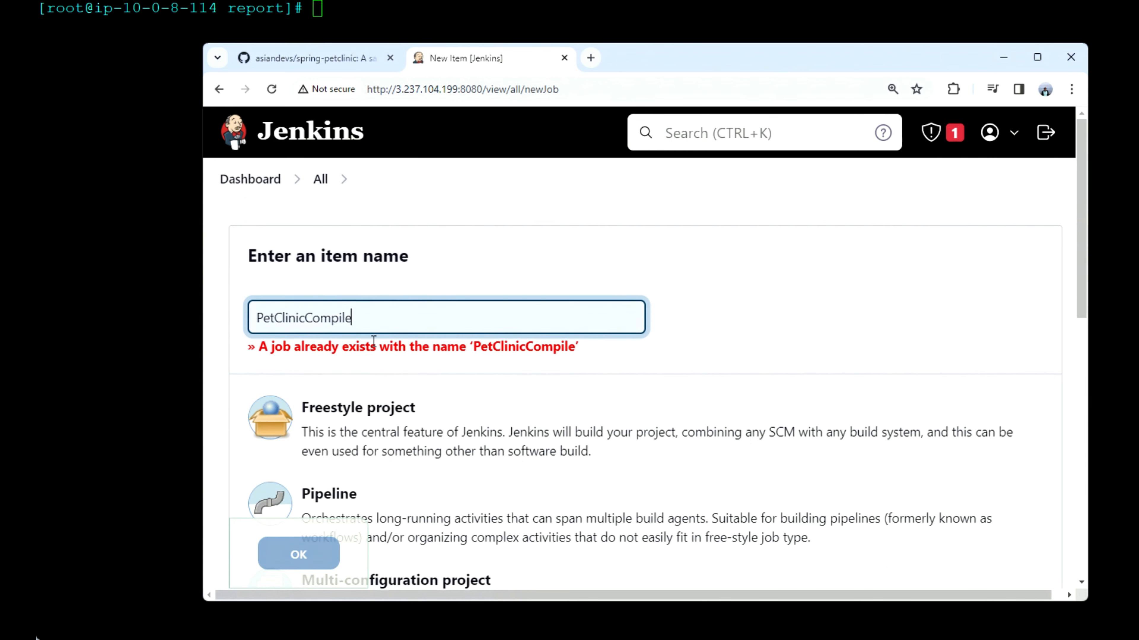
left_click_drag(356, 322, 309, 319)
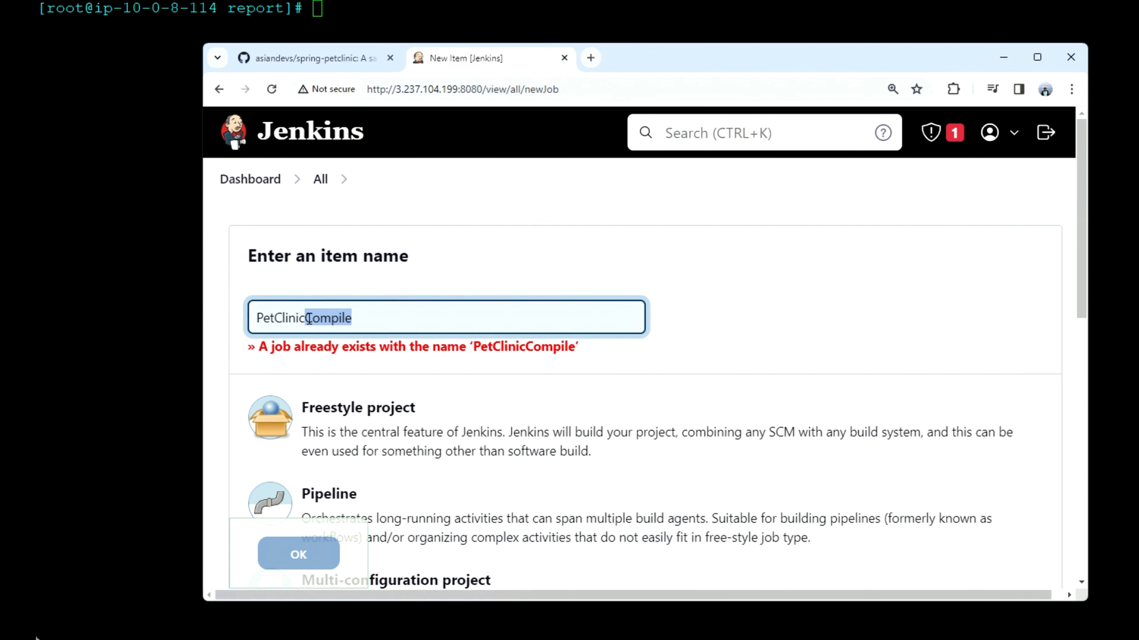
type("test")
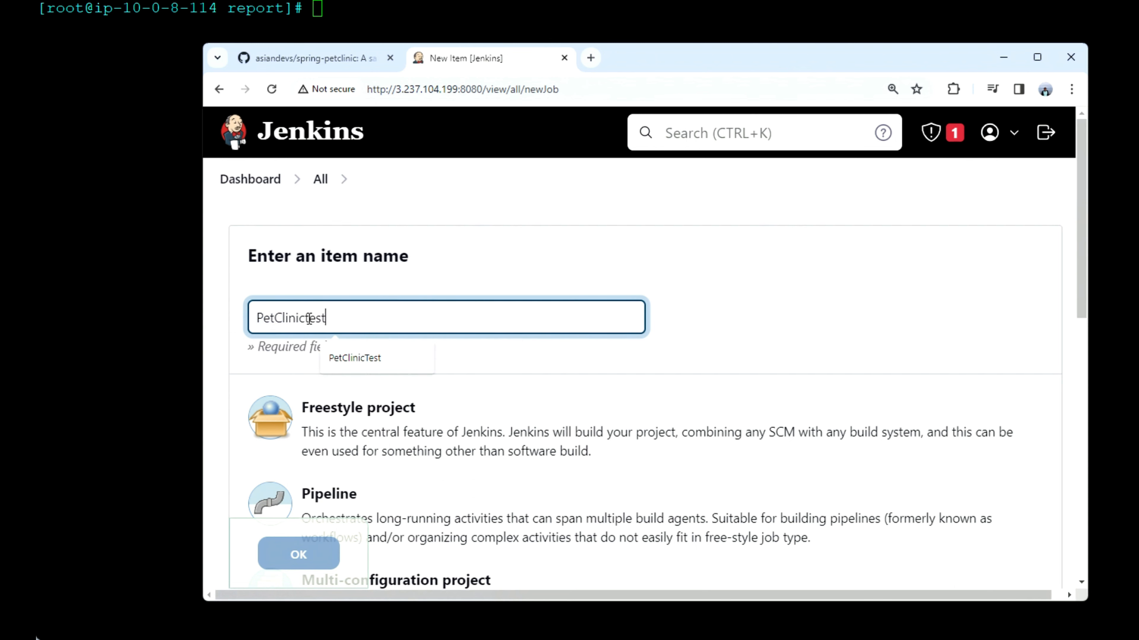
scroll(483, 261, "down", 4)
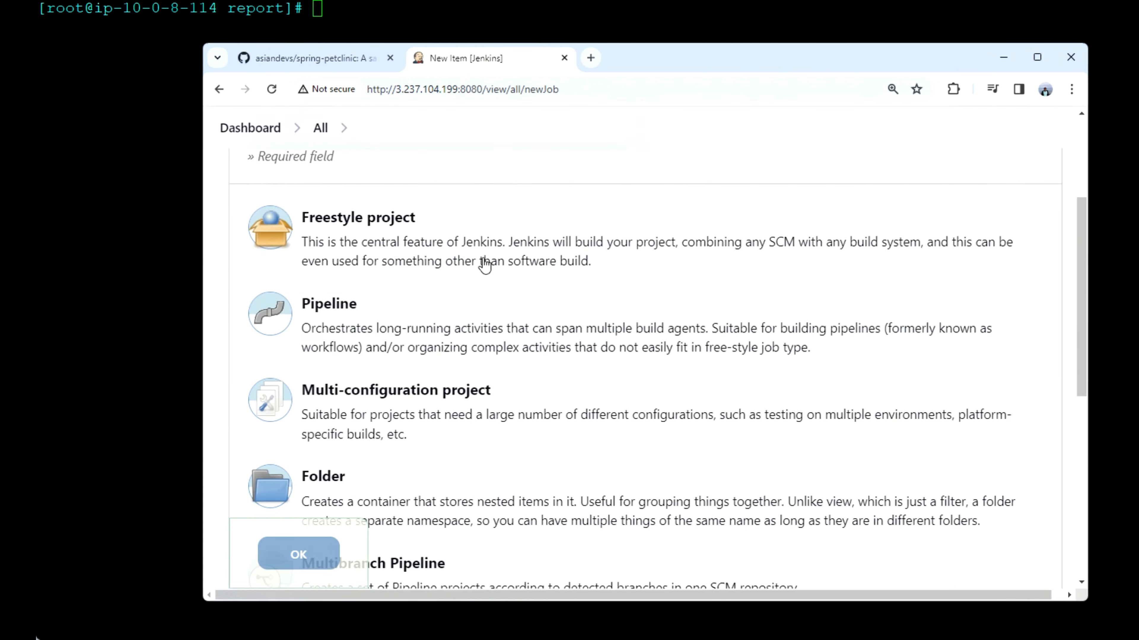
left_click(305, 560)
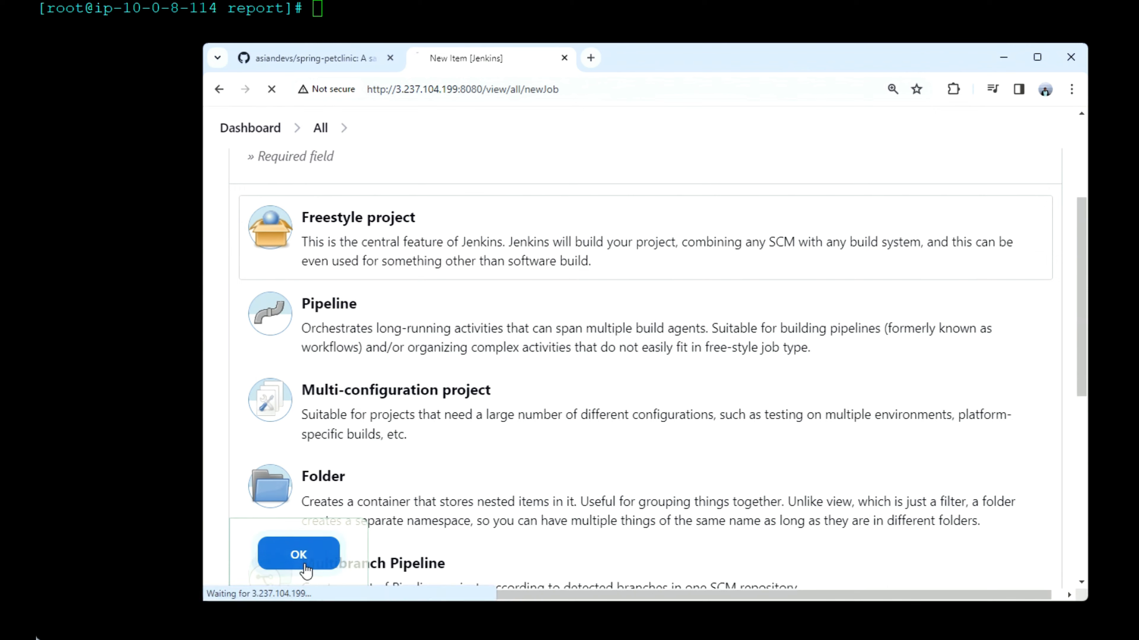
Step: Set the source code management of the PetClinictest job to Git
scroll(477, 492, "down", 10)
scroll(476, 491, "up", 2)
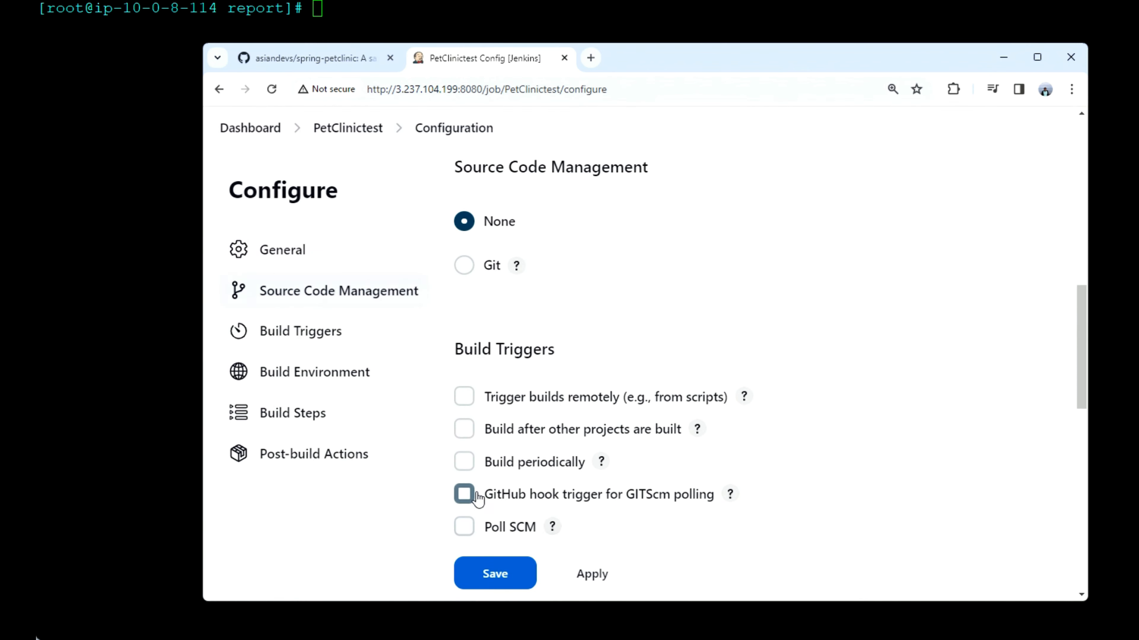
scroll(476, 492, "down", 10)
scroll(478, 498, "up", 15)
scroll(477, 498, "down", 4)
scroll(478, 498, "down", 3)
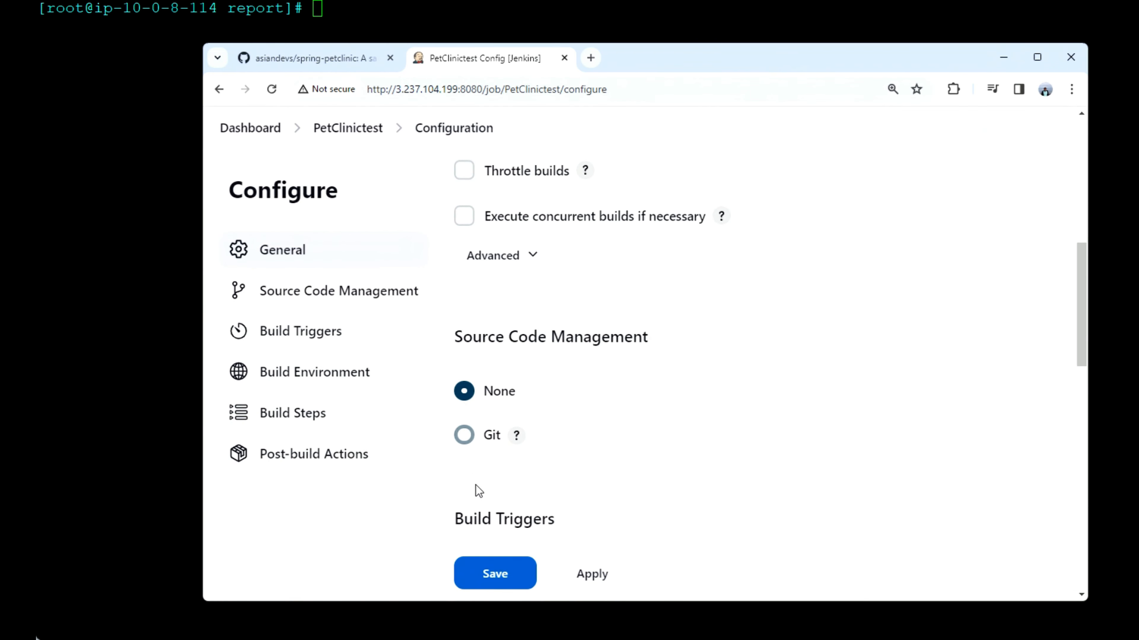
left_click(464, 436)
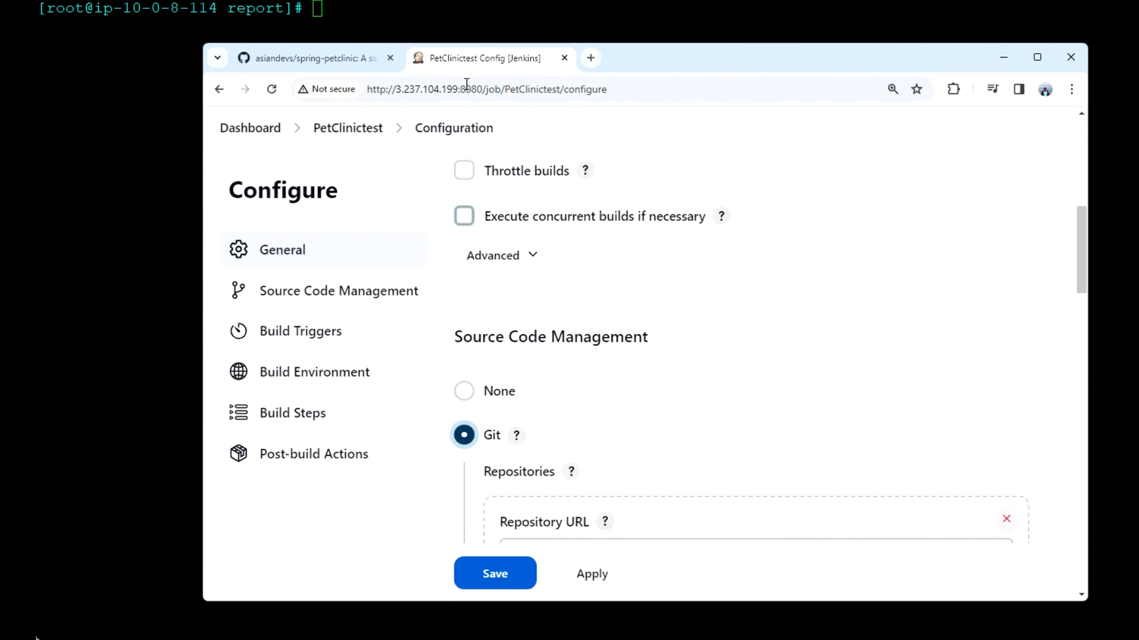
left_click(336, 49)
left_click(786, 175)
left_click(450, 65)
scroll(595, 490, "down", 5)
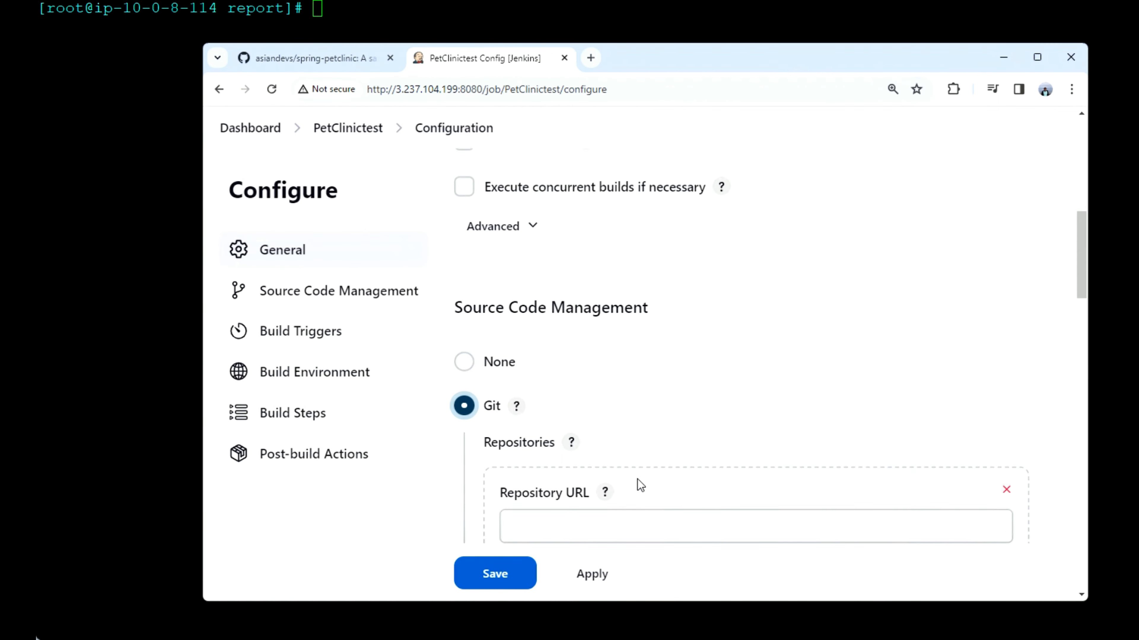
left_click(604, 217)
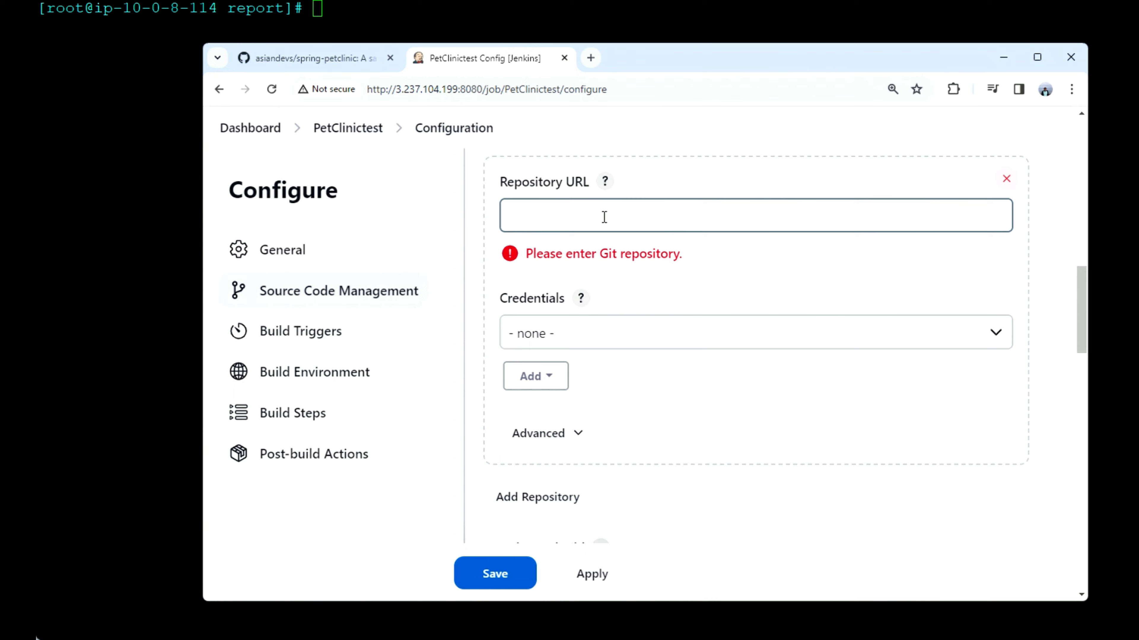
left_click(604, 217)
key("ctrl+v")
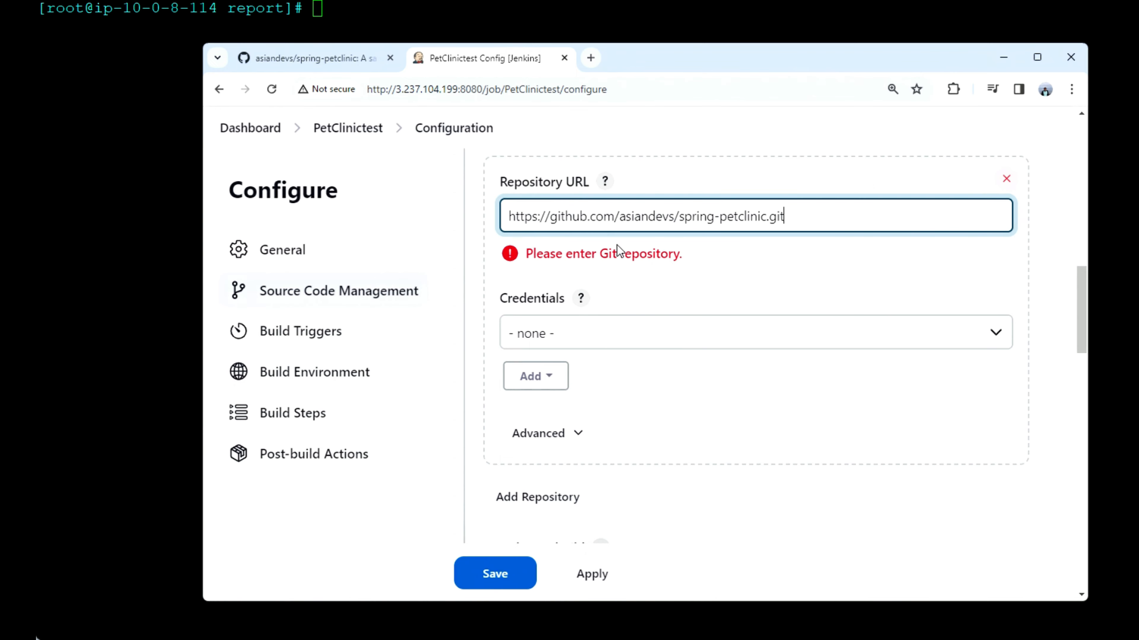
Step: Add an "Invoke top-level Maven targets" build step with the goal test and save the PetClinictest configuration
scroll(716, 272, "down", 10)
scroll(715, 271, "down", 15)
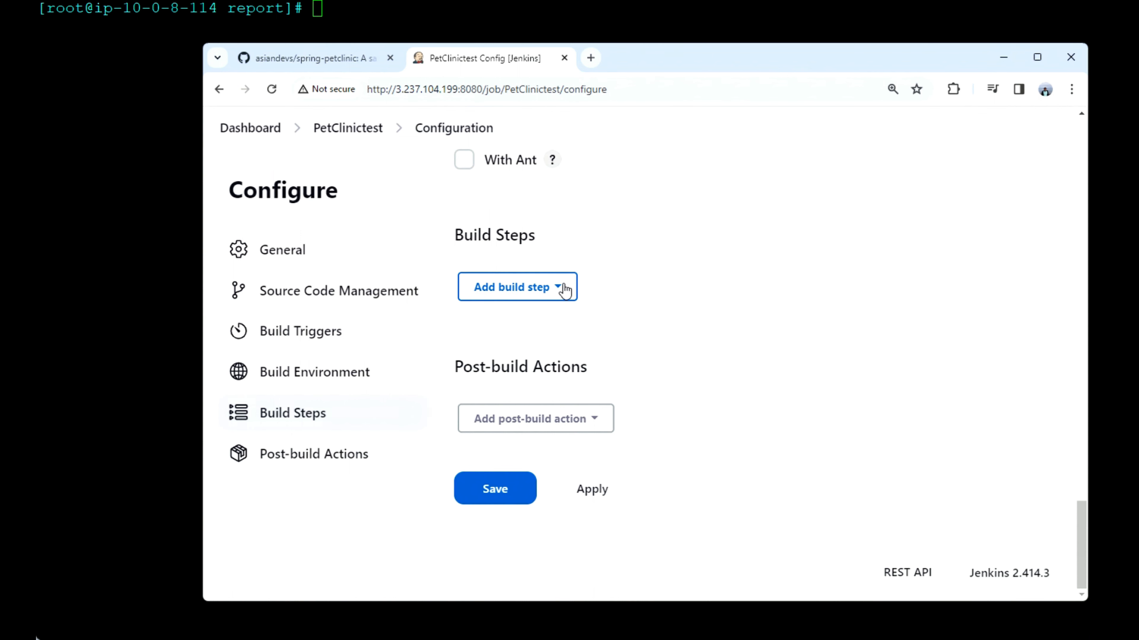
left_click(566, 291)
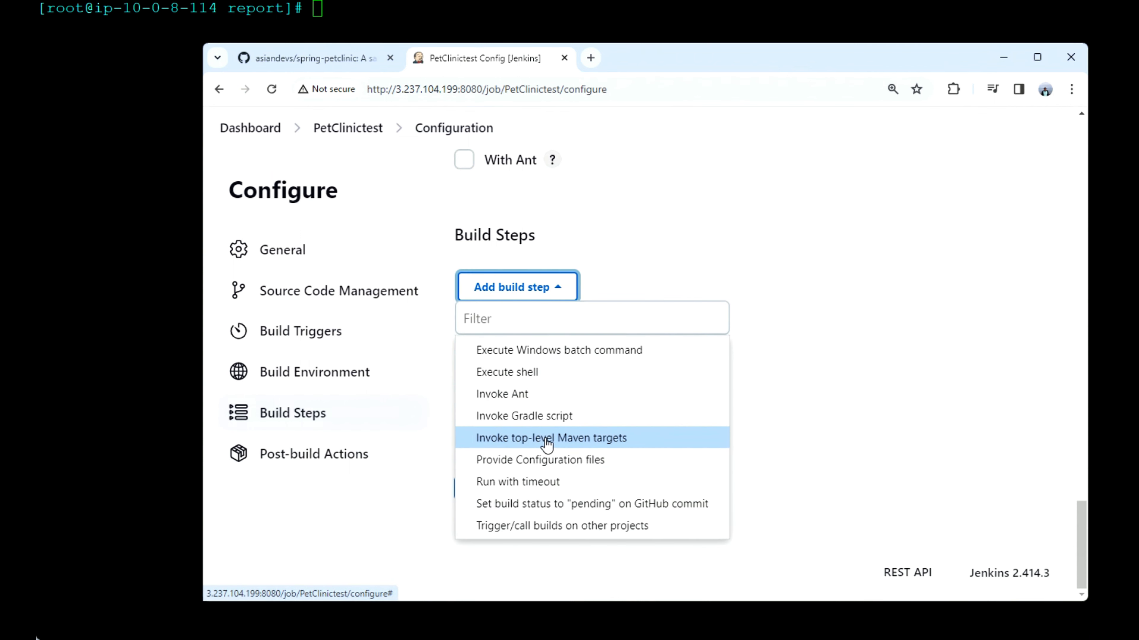
left_click(573, 438)
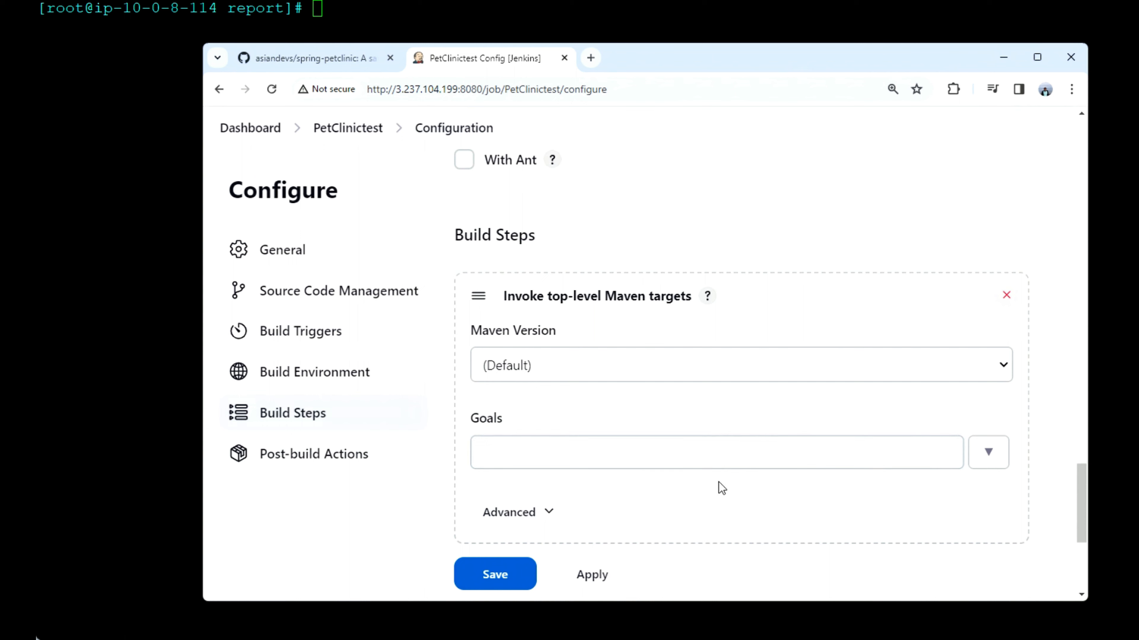
left_click(667, 451)
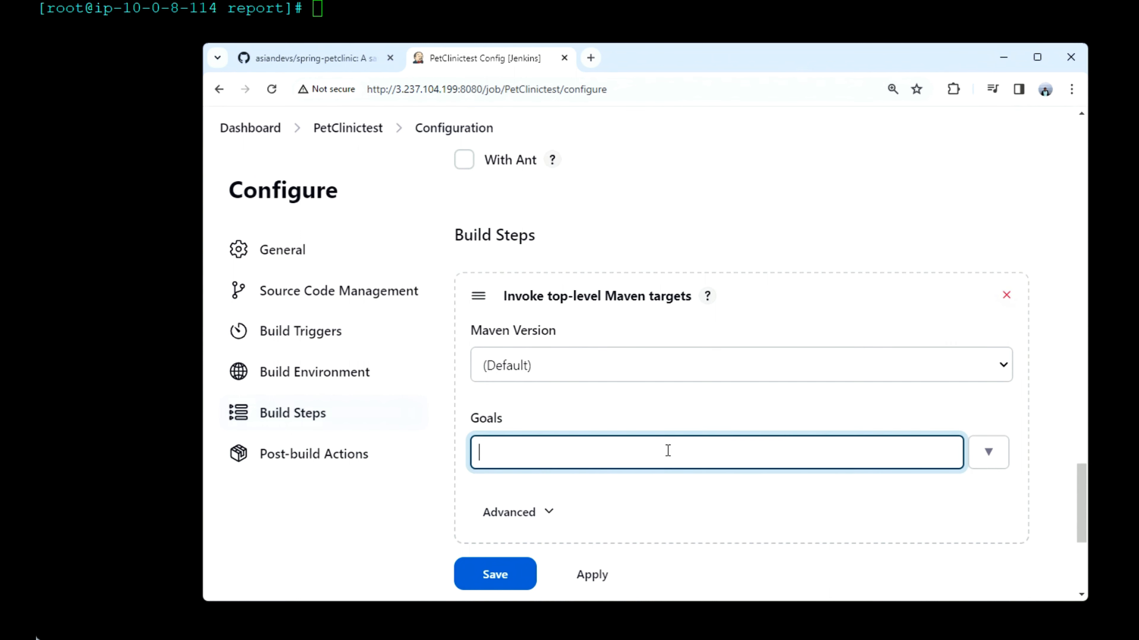
type("test")
left_click(497, 581)
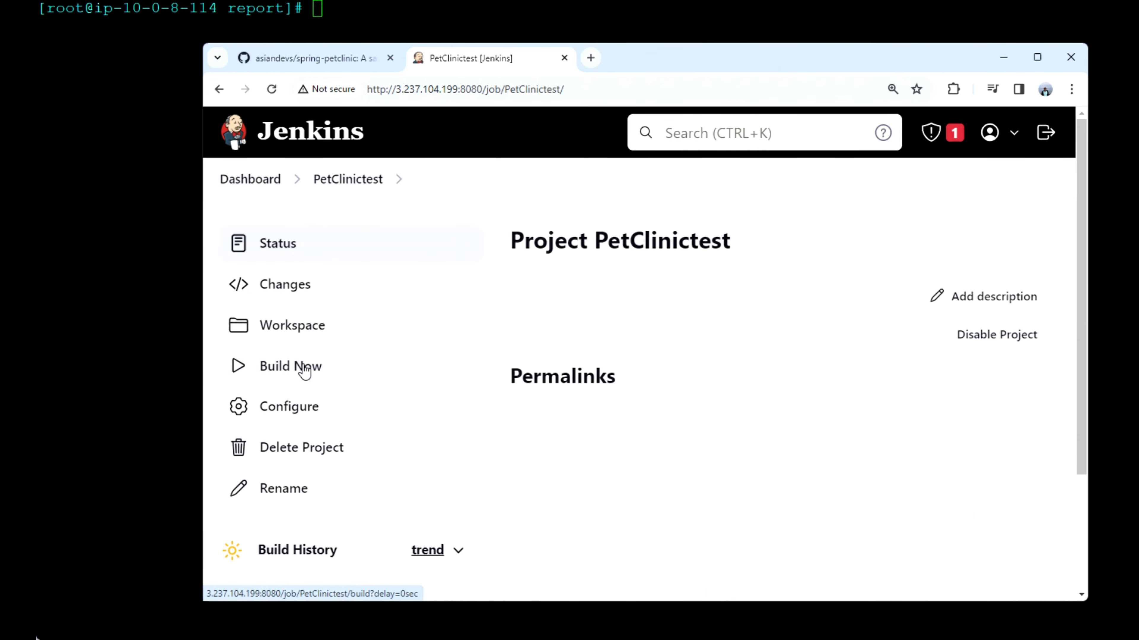
Step: Start a build of PetClinictest and check the console output of build #1 before returning to the dashboard
left_click(305, 368)
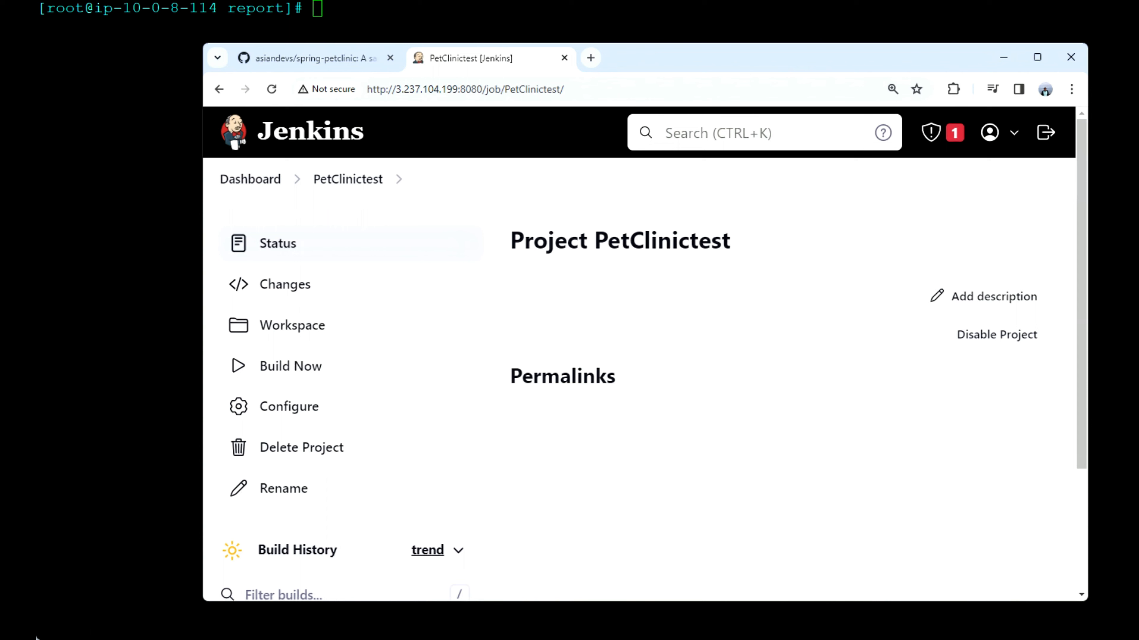
scroll(337, 391, "down", 3)
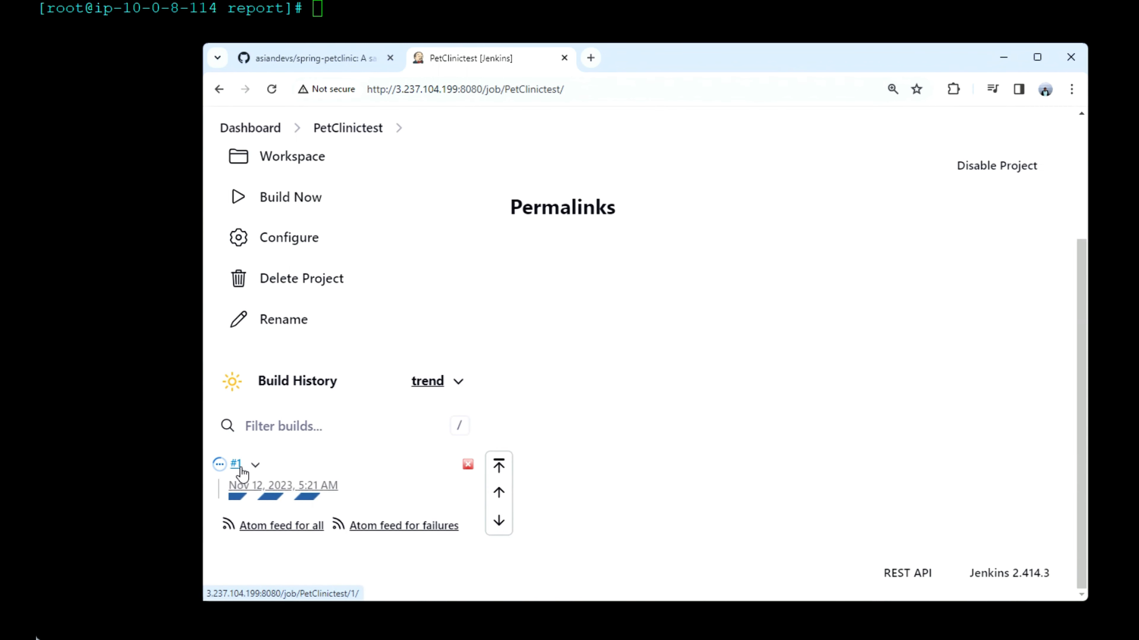
mouse_move(242, 471)
left_click(339, 368)
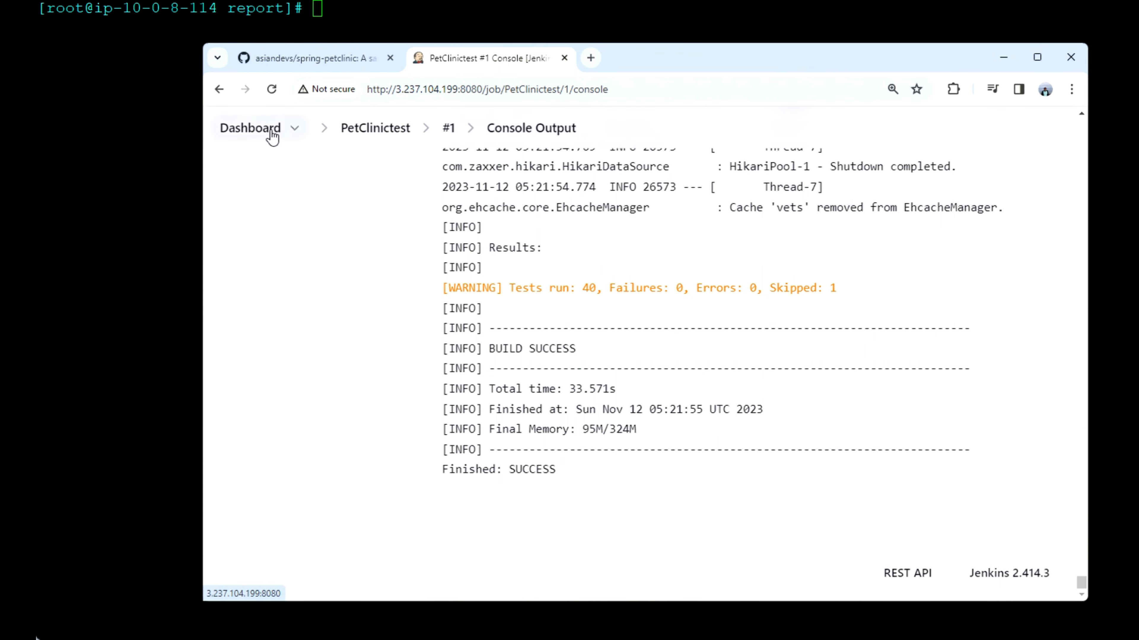
left_click(273, 135)
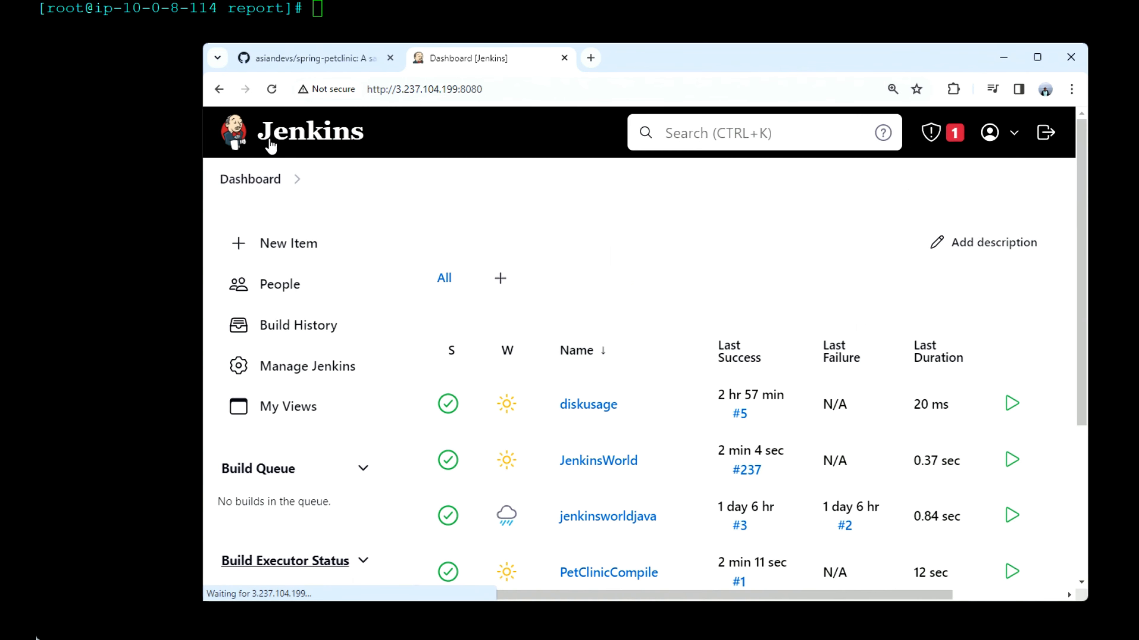
left_click(295, 245)
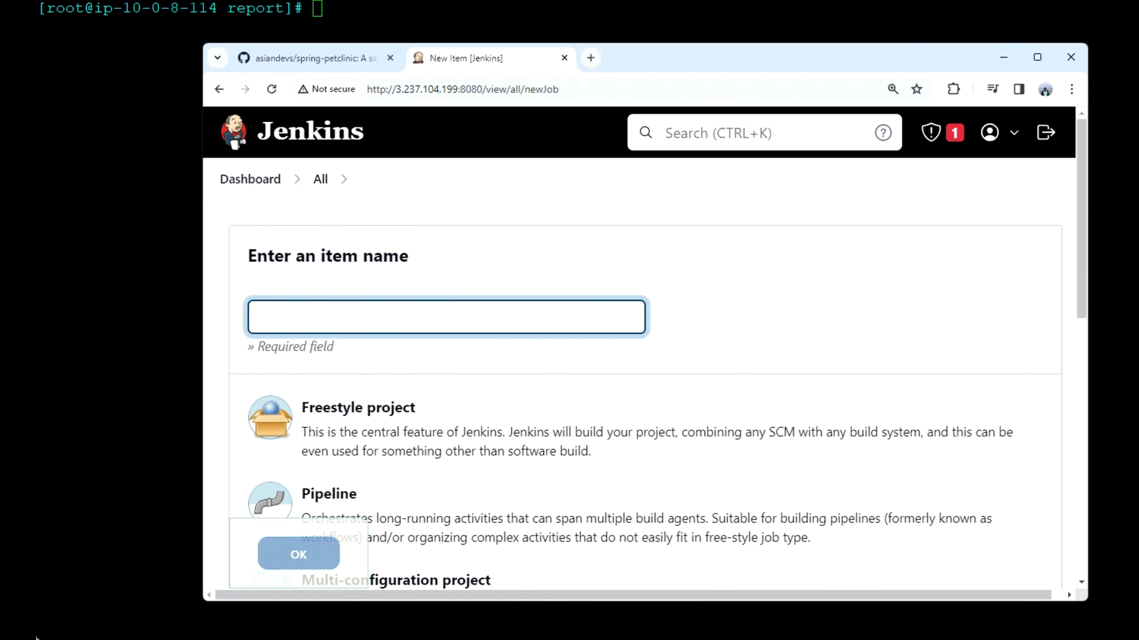
left_click(37, 637)
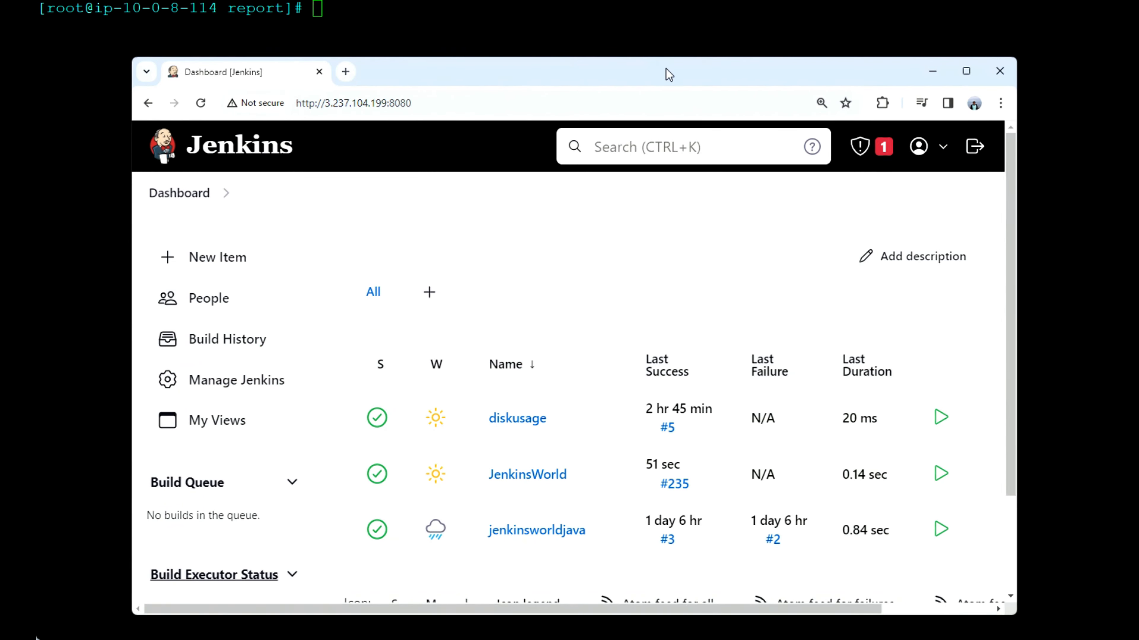
left_click_drag(668, 72, 777, 49)
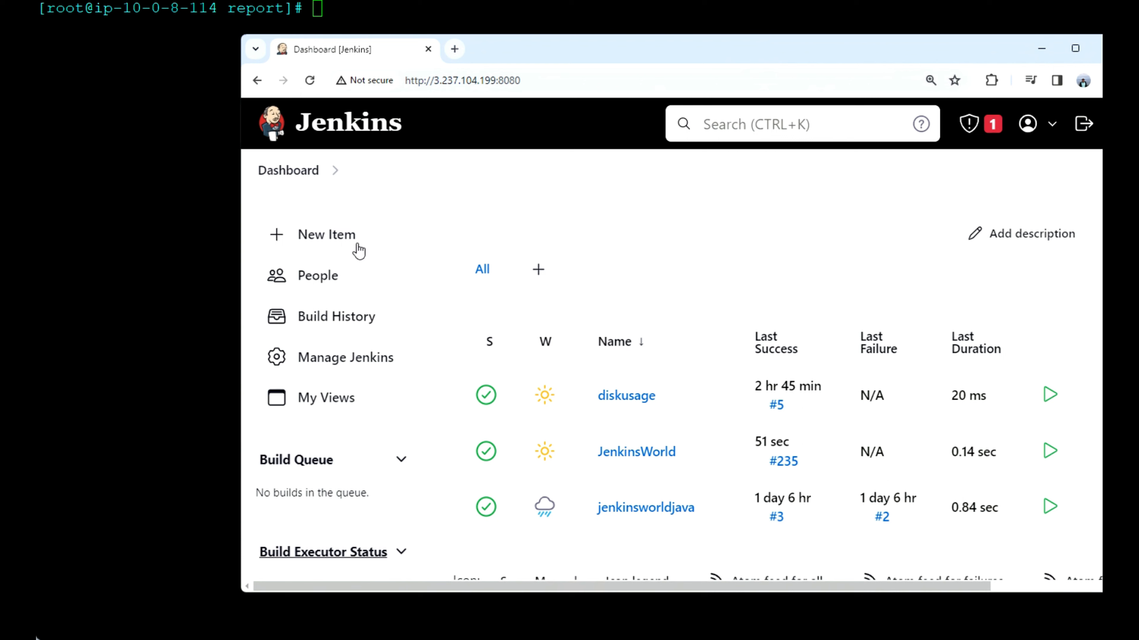
Step: Create a new freestyle project named PetClinicPackage
left_click(341, 244)
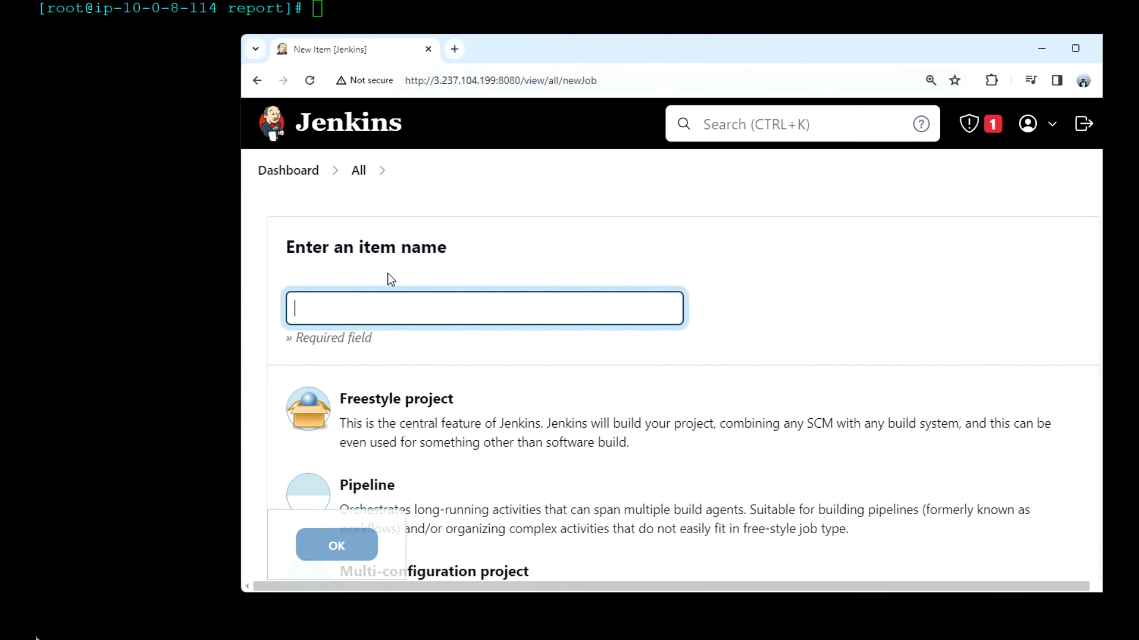
left_click(397, 314)
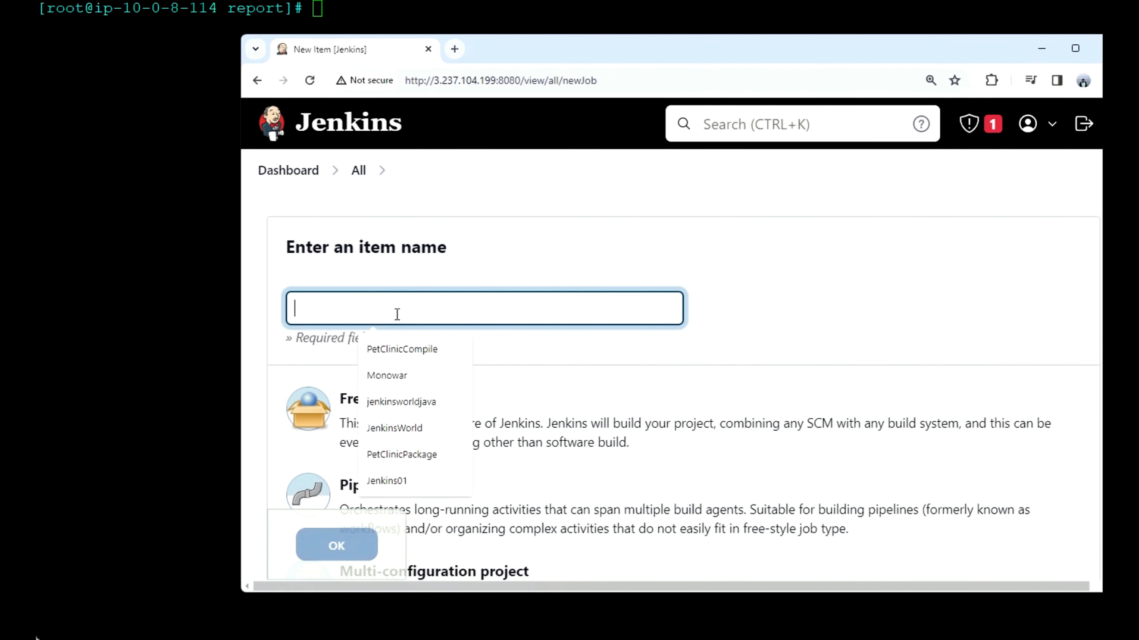
left_click(397, 349)
left_click_drag(400, 309, 344, 309)
type("P")
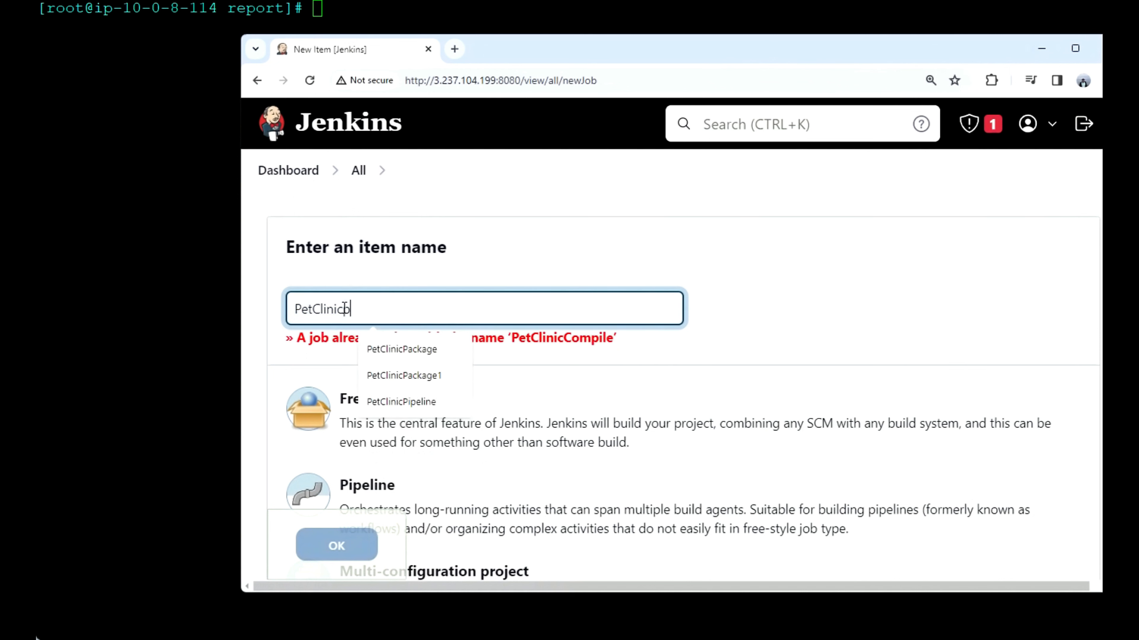
type("ackage")
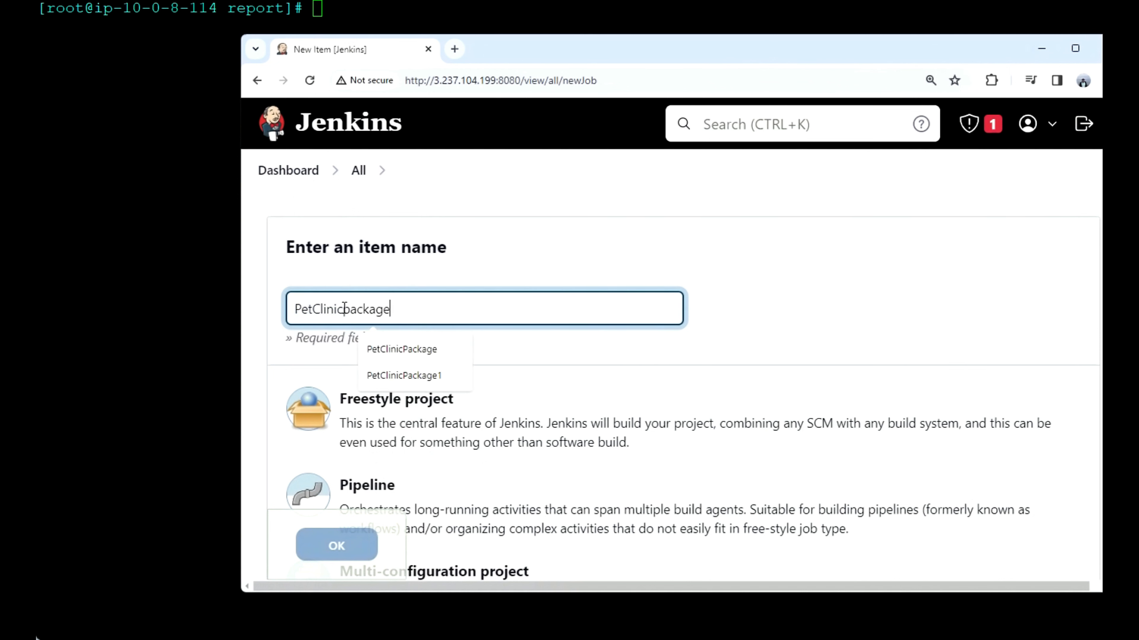
left_click(400, 350)
scroll(510, 395, "down", 4)
left_click(465, 224)
left_click(317, 544)
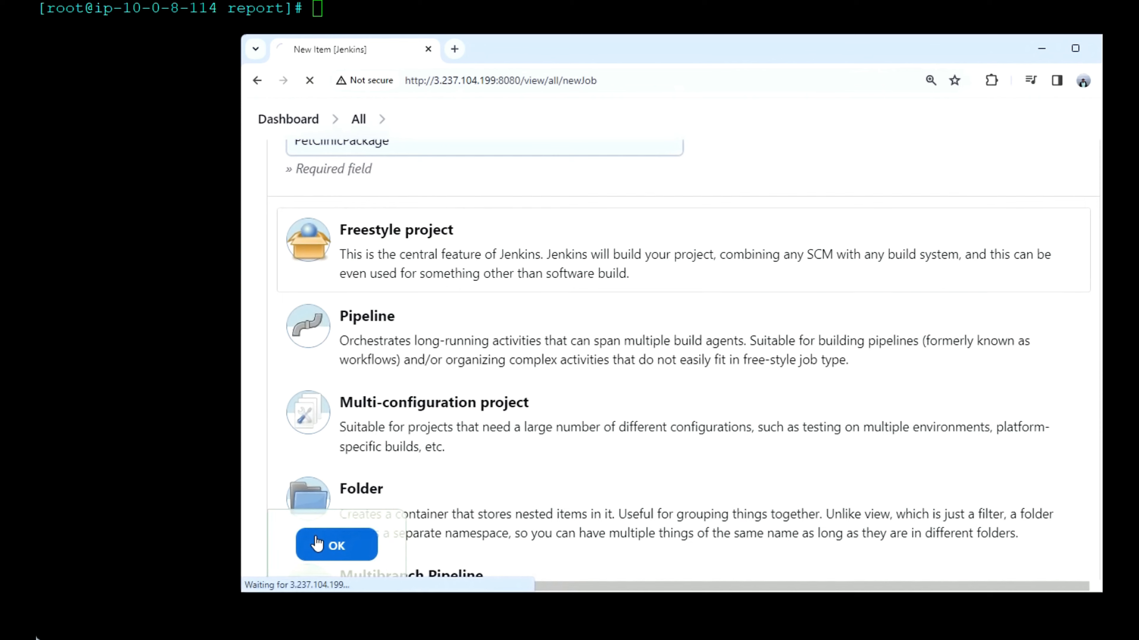
Step: Copy the HTTPS clone address of spring-petclinic from its GitHub page and return to the PetClinicPackage configuration
scroll(423, 418, "down", 4)
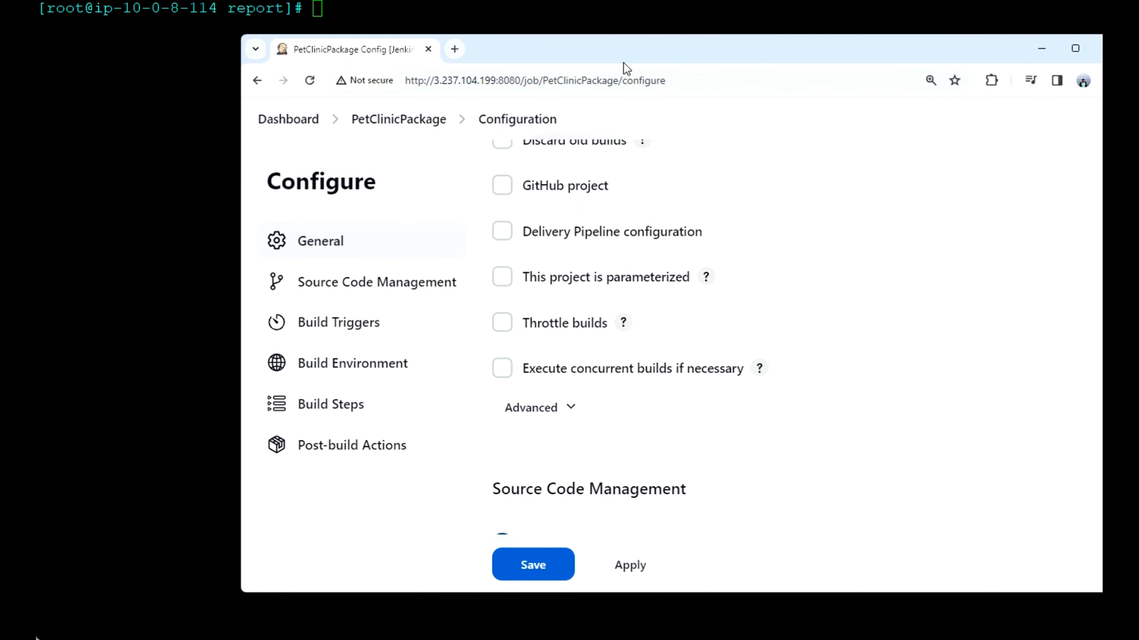
mouse_move(807, 639)
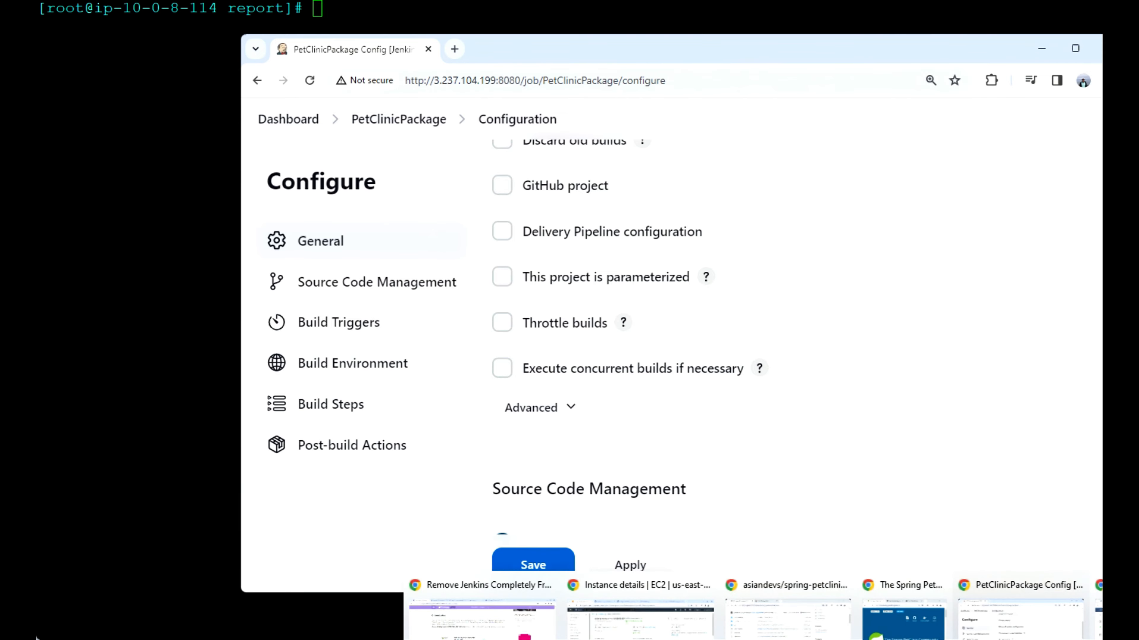
mouse_move(999, 613)
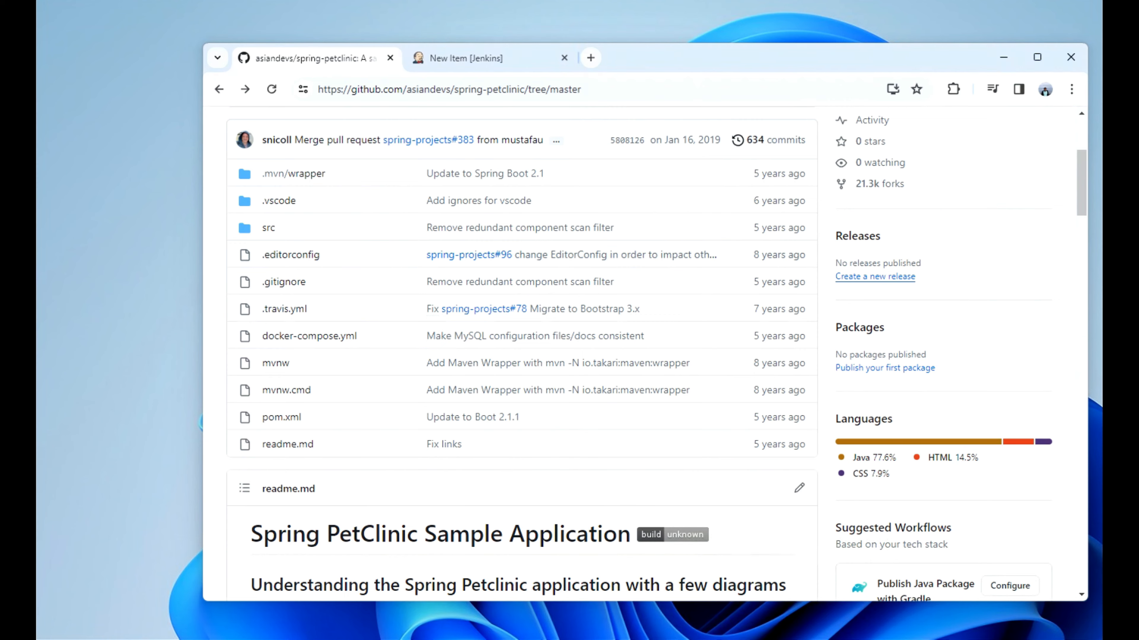
scroll(572, 123, "up", 5)
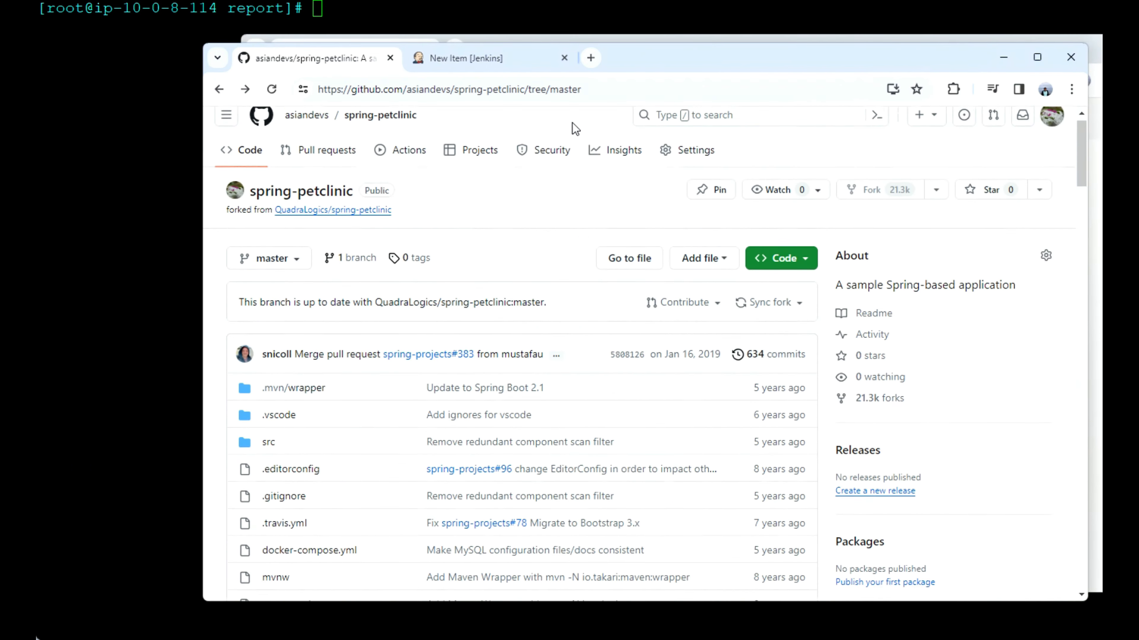
left_click(812, 281)
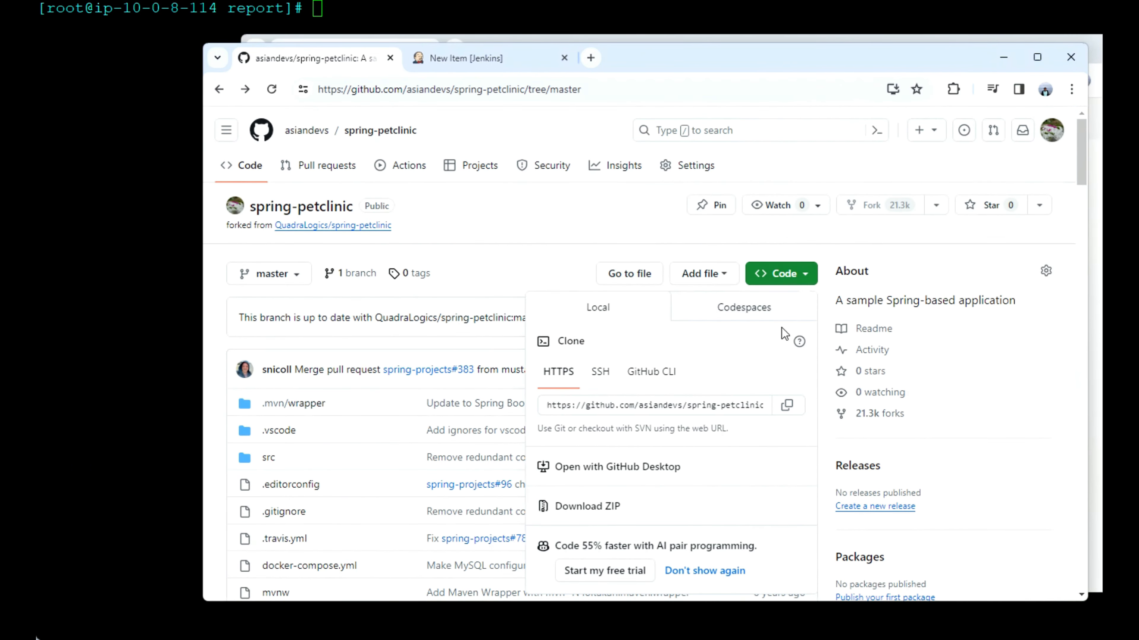
left_click(789, 406)
left_click_drag(726, 68, 897, 109)
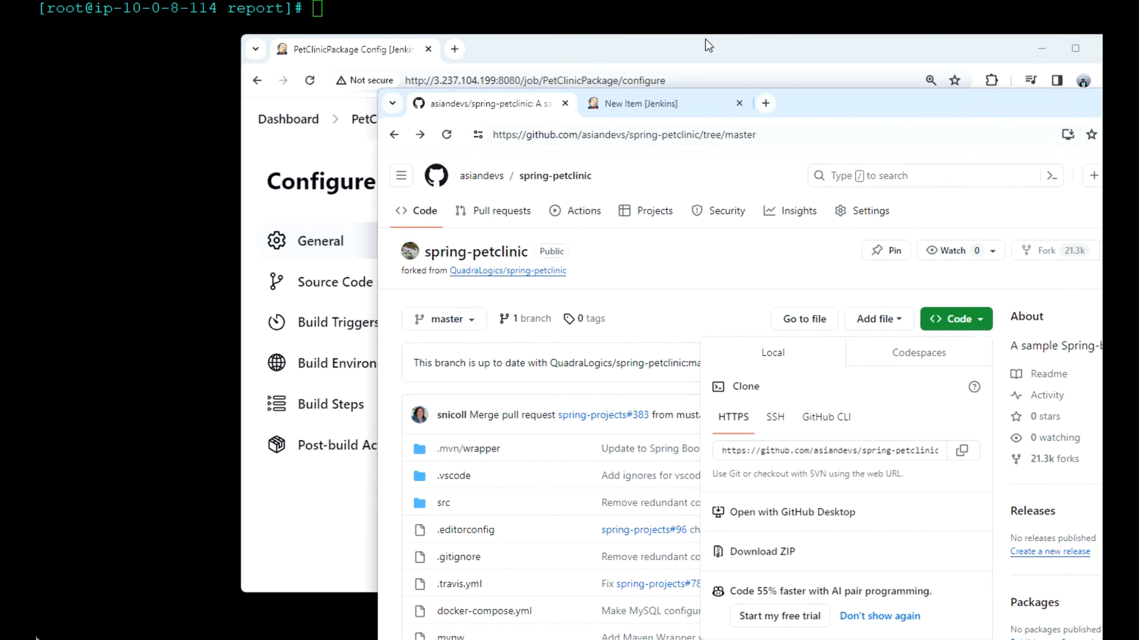
left_click(653, 106)
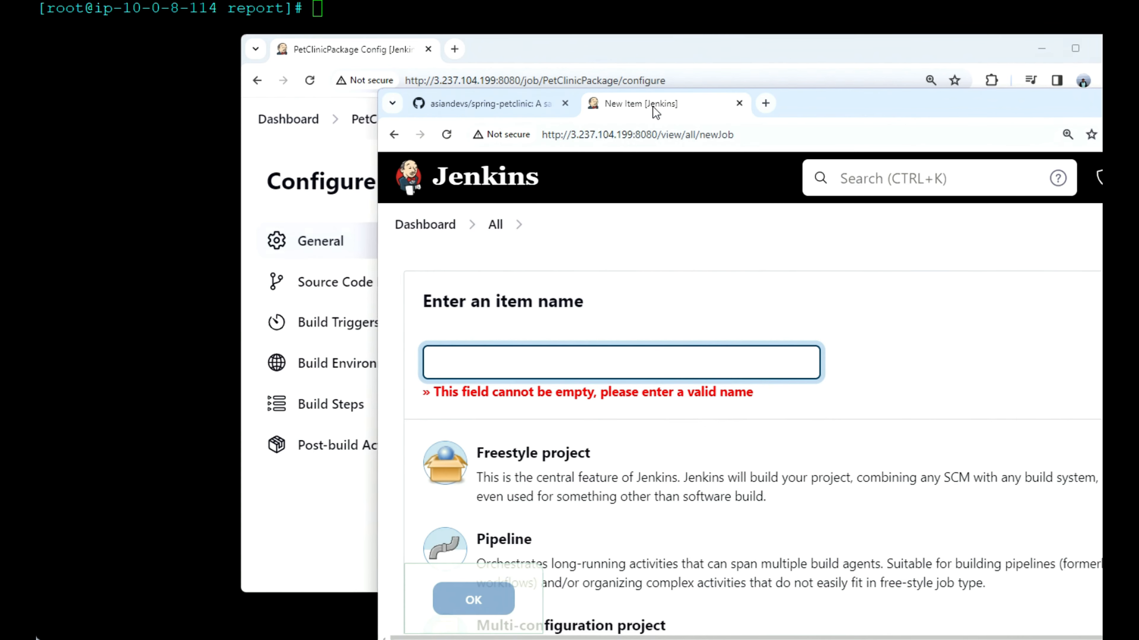
left_click(640, 49)
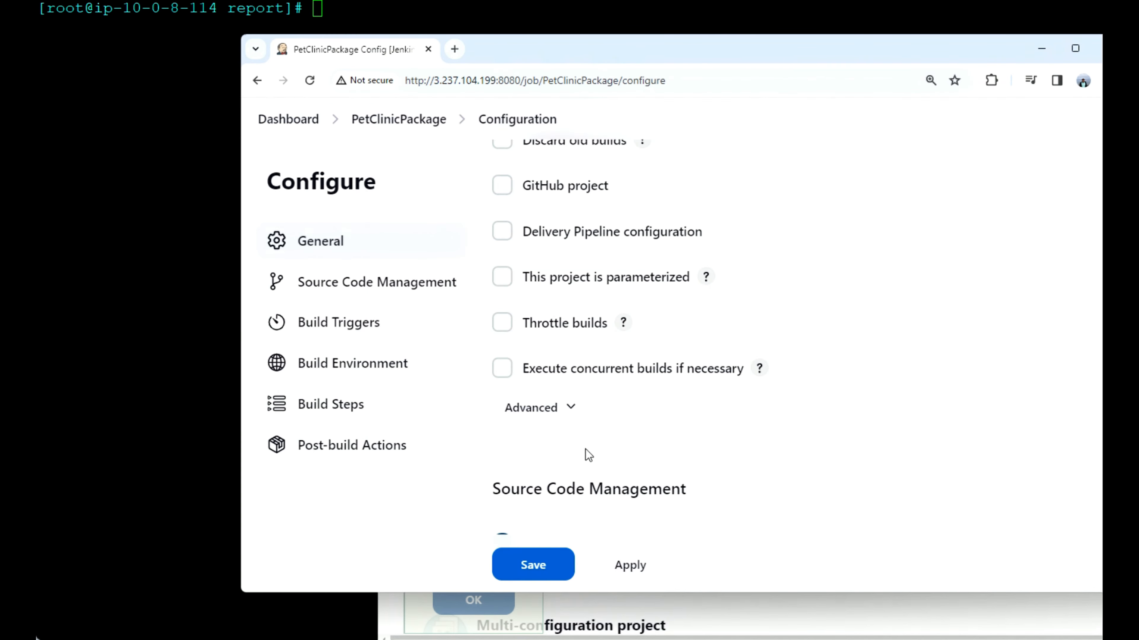
Step: Set PetClinicPackage's source code management to Git with the copied asiandevs/spring-petclinic address as the repository URL
scroll(587, 445, "down", 2)
left_click(530, 503)
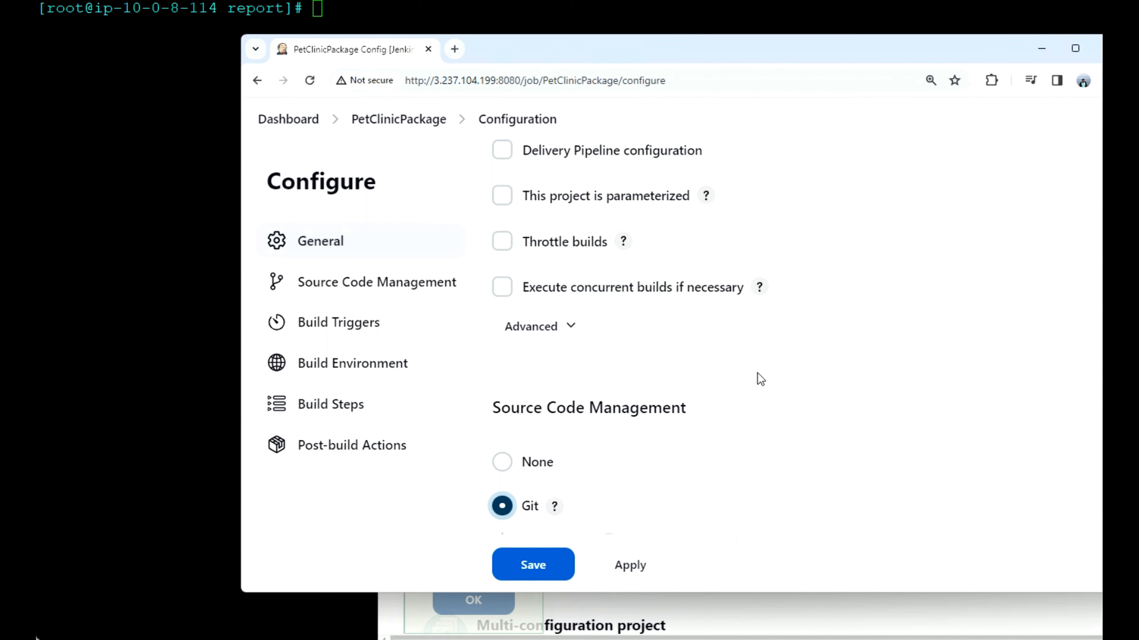
scroll(761, 379, "down", 8)
left_click(694, 254)
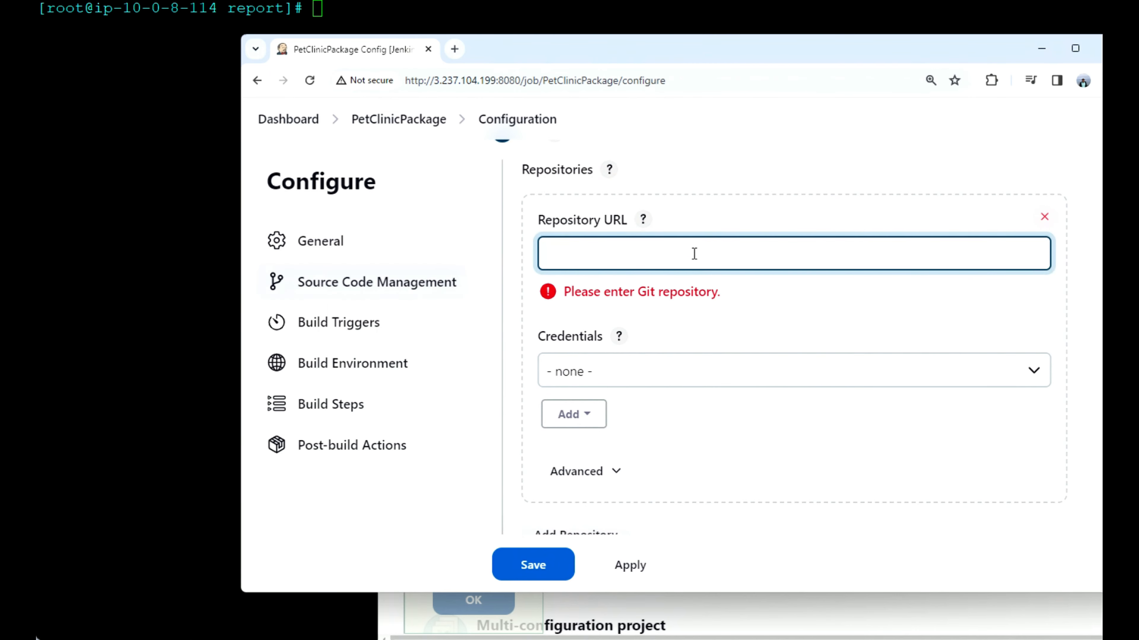
key("ctrl+v")
left_click(775, 344)
Step: Add an "Invoke top-level Maven targets" build step with the goal package and save the PetClinicPackage configuration
scroll(776, 344, "down", 10)
scroll(775, 344, "down", 8)
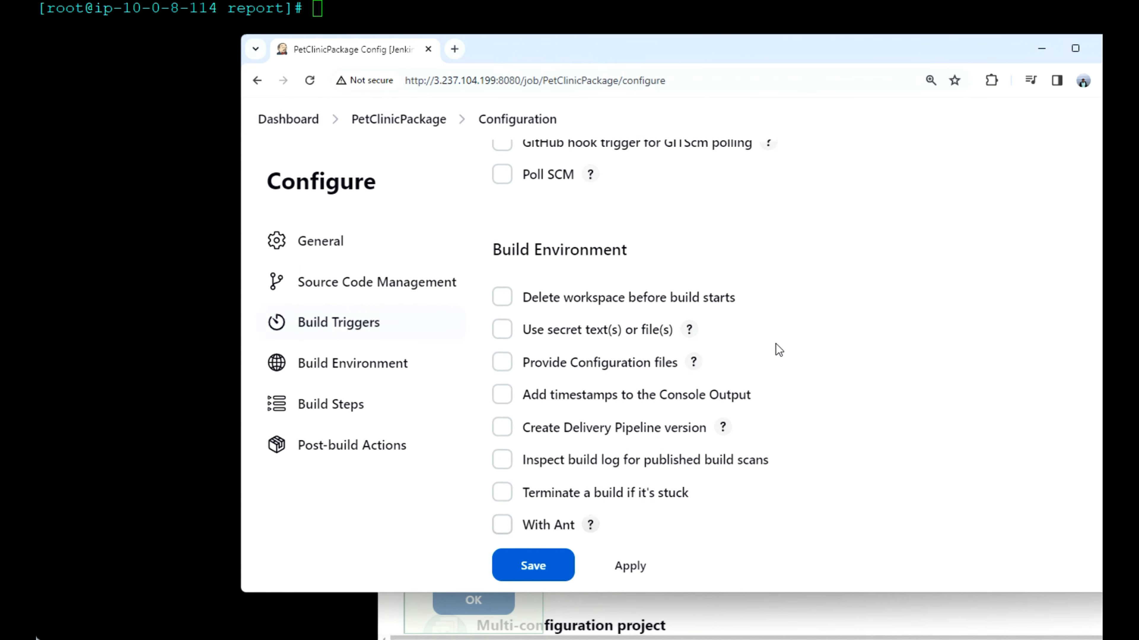
left_click(601, 287)
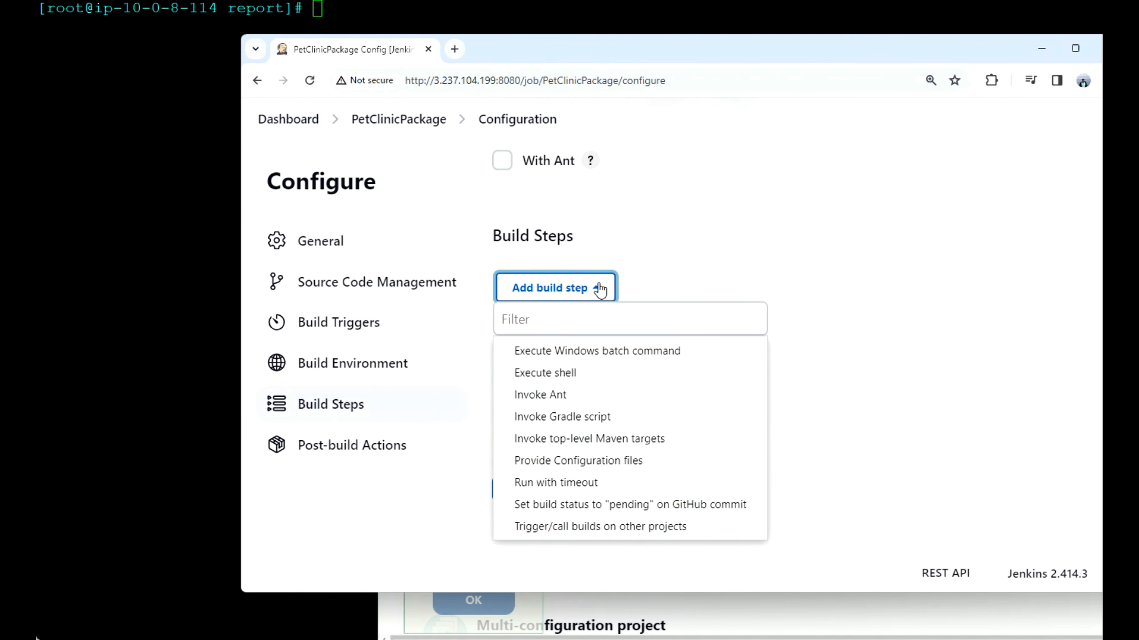
left_click(612, 439)
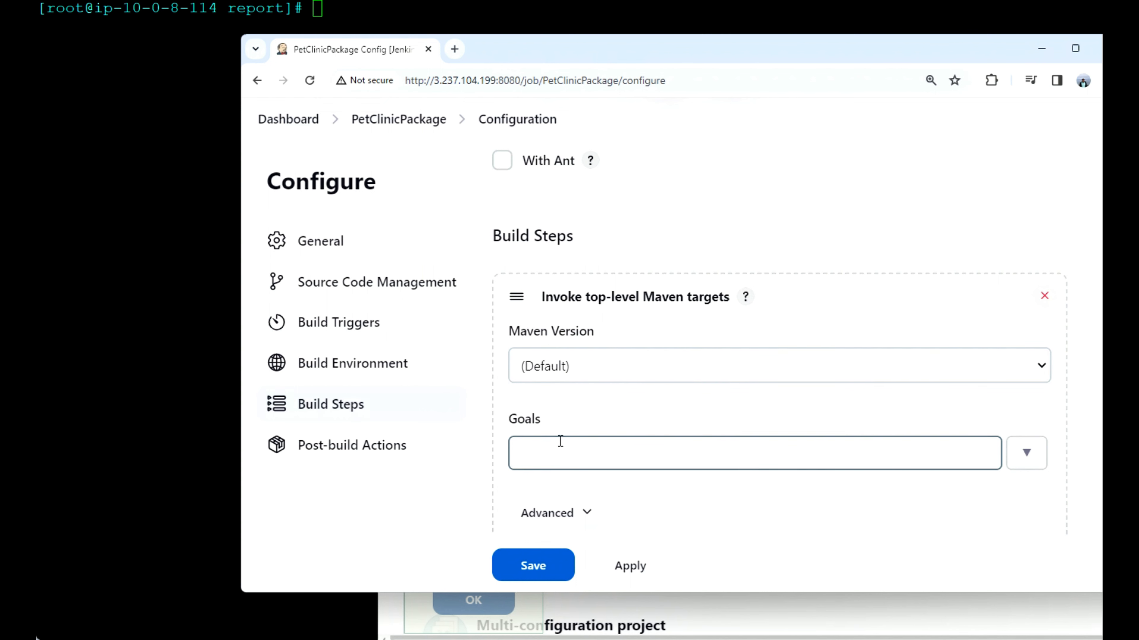
left_click(560, 441)
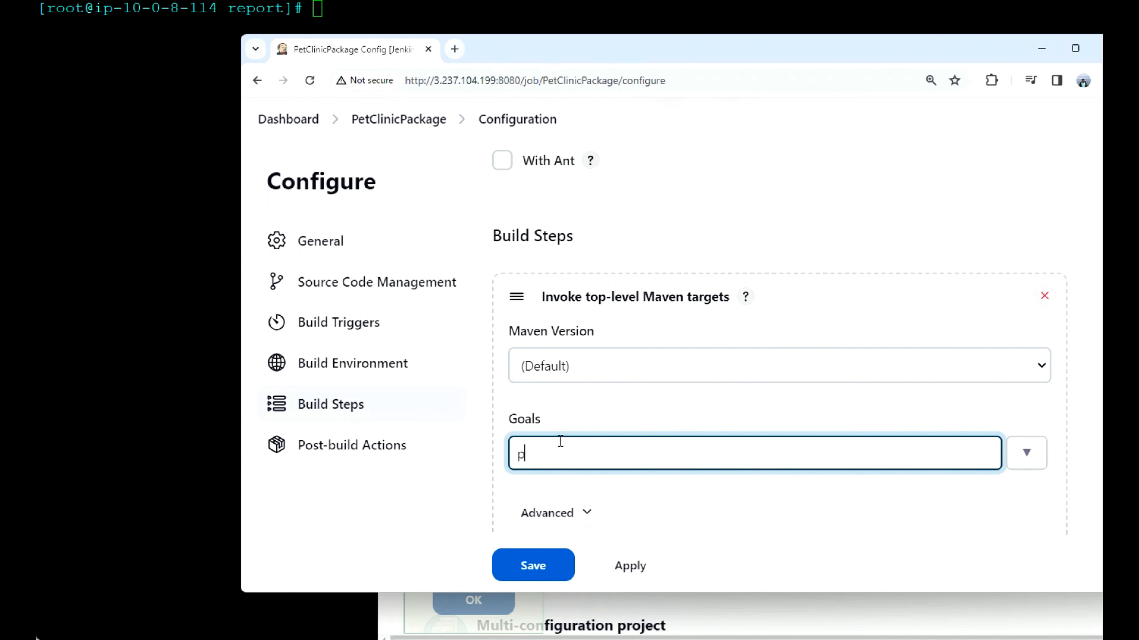
type("package")
left_click(535, 566)
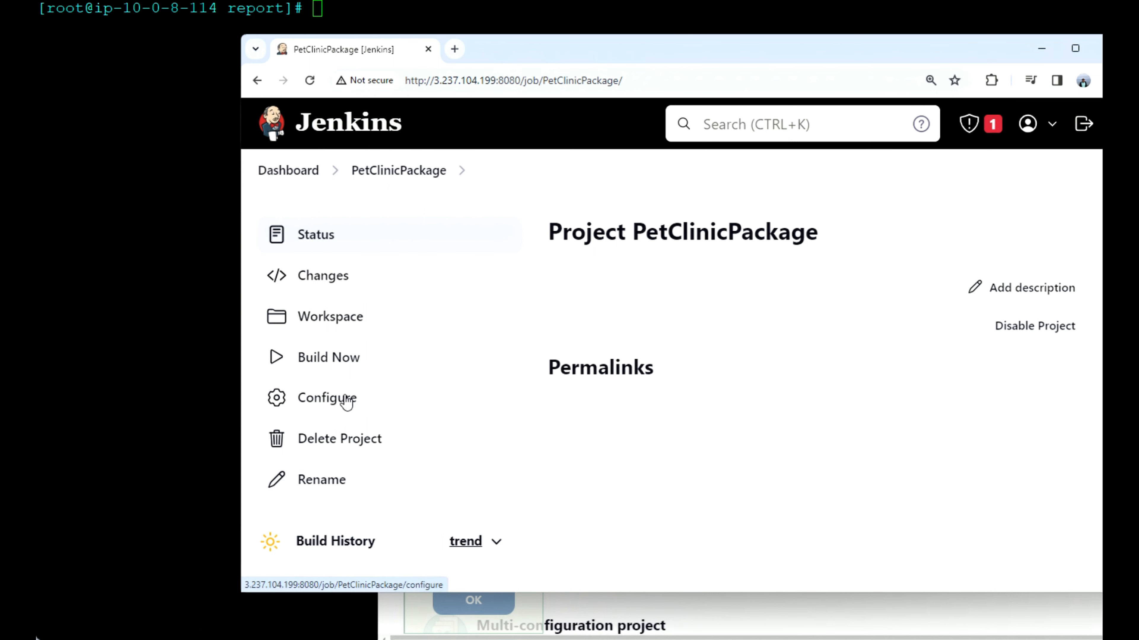
Step: Start a build of PetClinicPackage and check the console output of build #1 before returning to the dashboard
left_click(329, 358)
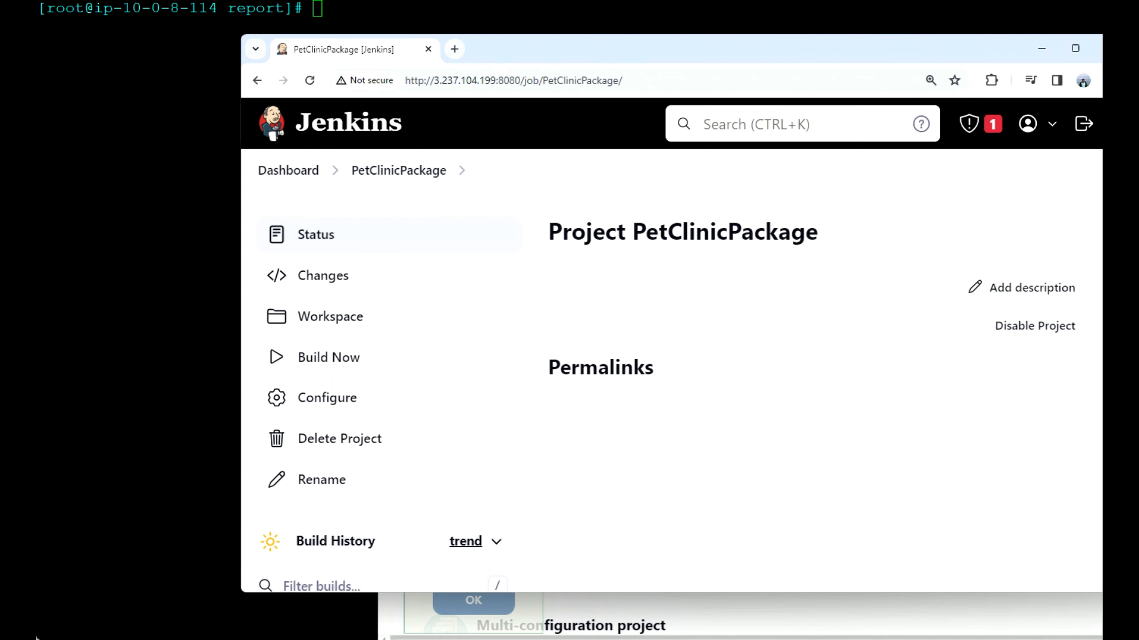
scroll(527, 427, "down", 3)
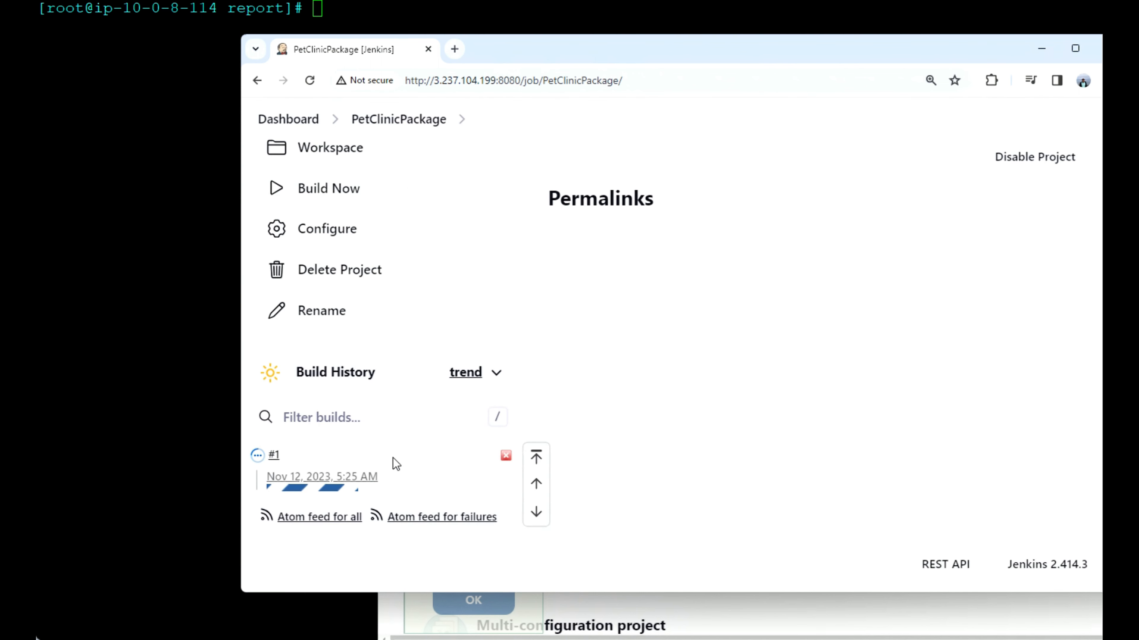
left_click(293, 461)
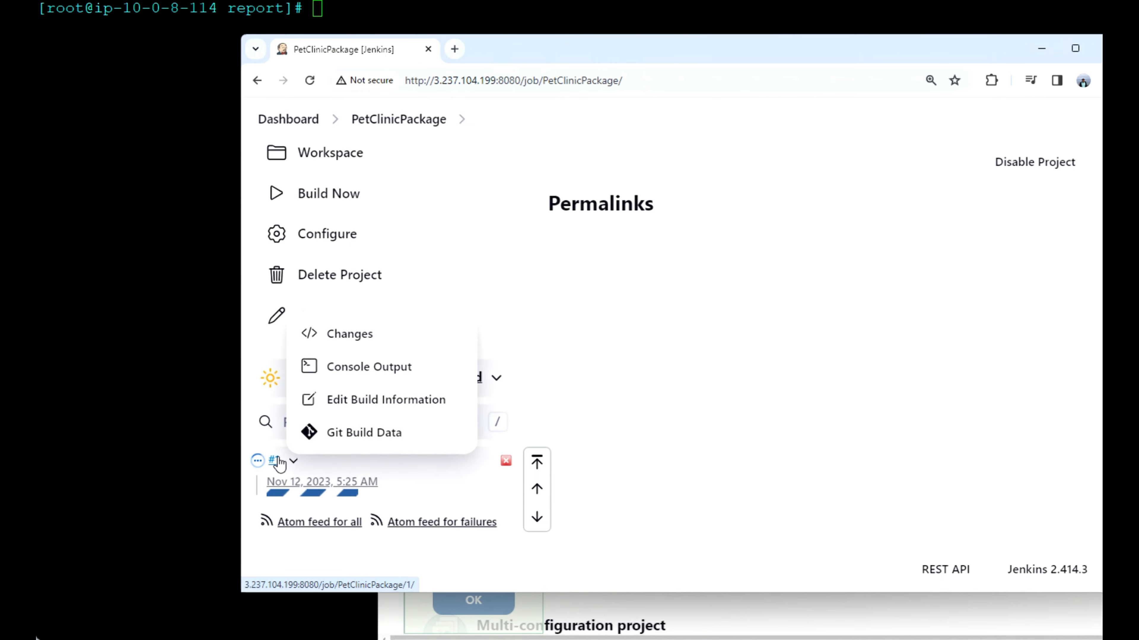
left_click(374, 369)
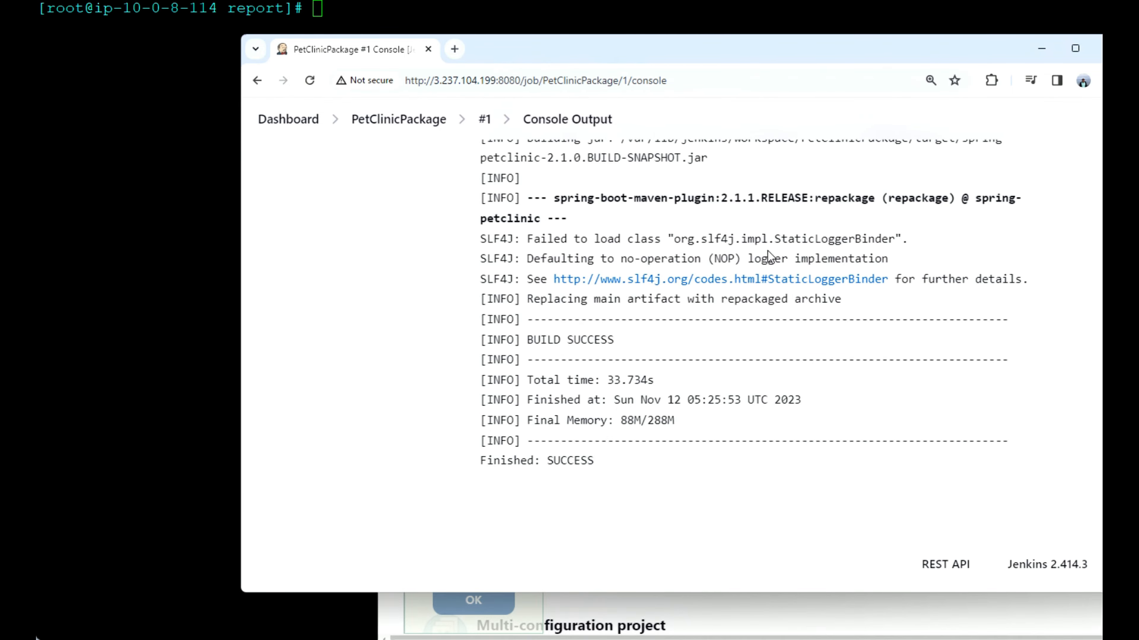
scroll(674, 206, "up", 15)
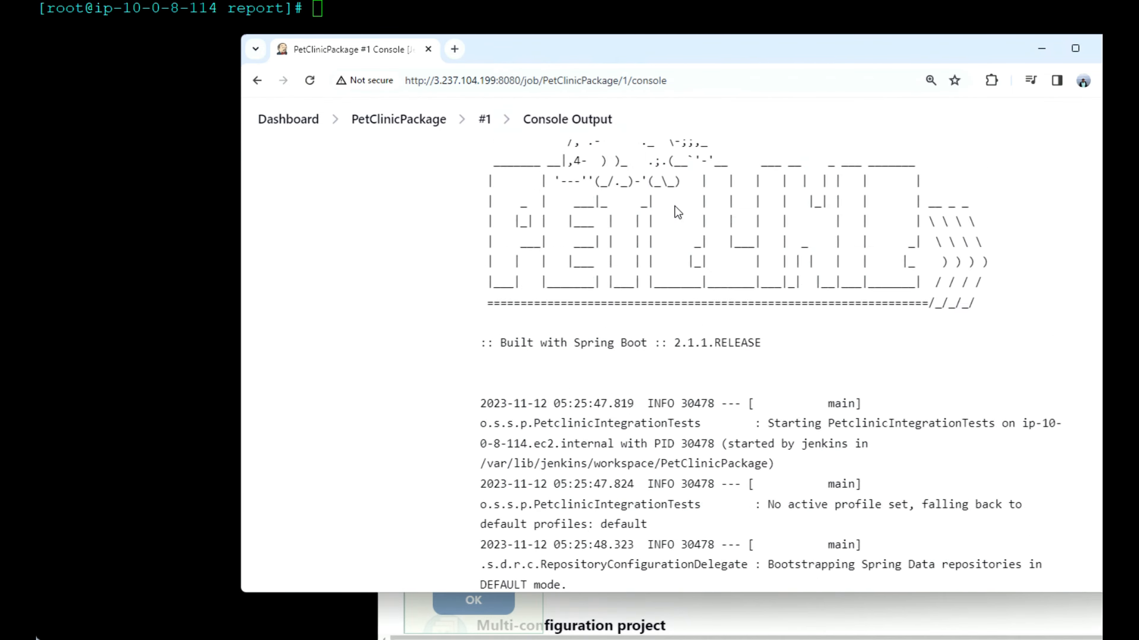
scroll(676, 207, "up", 15)
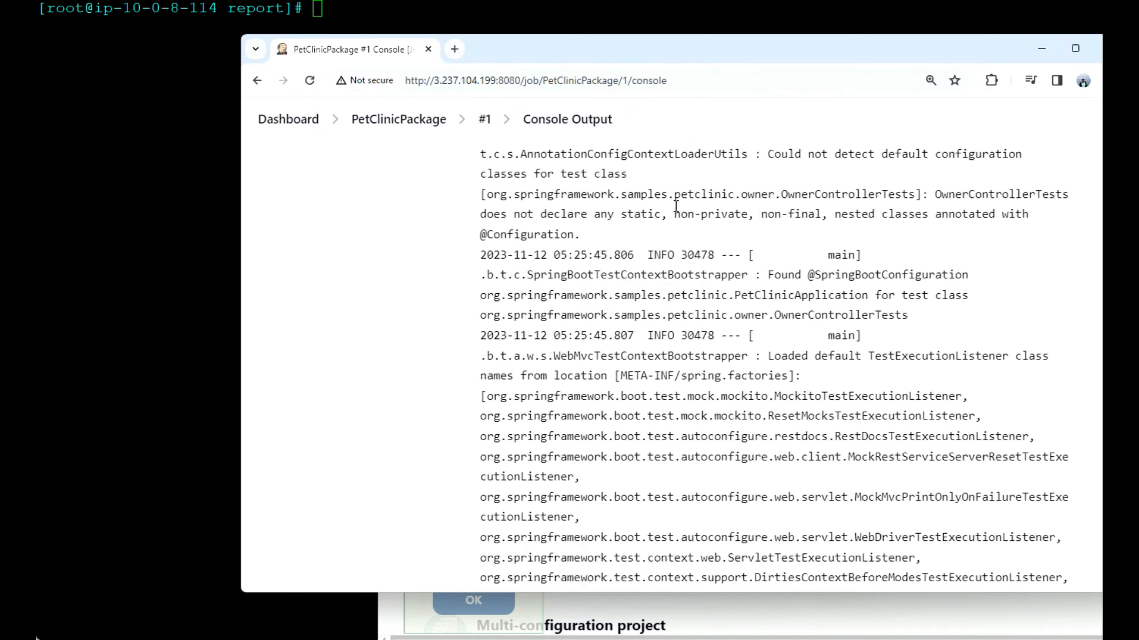
scroll(676, 211, "up", 1)
left_click(291, 120)
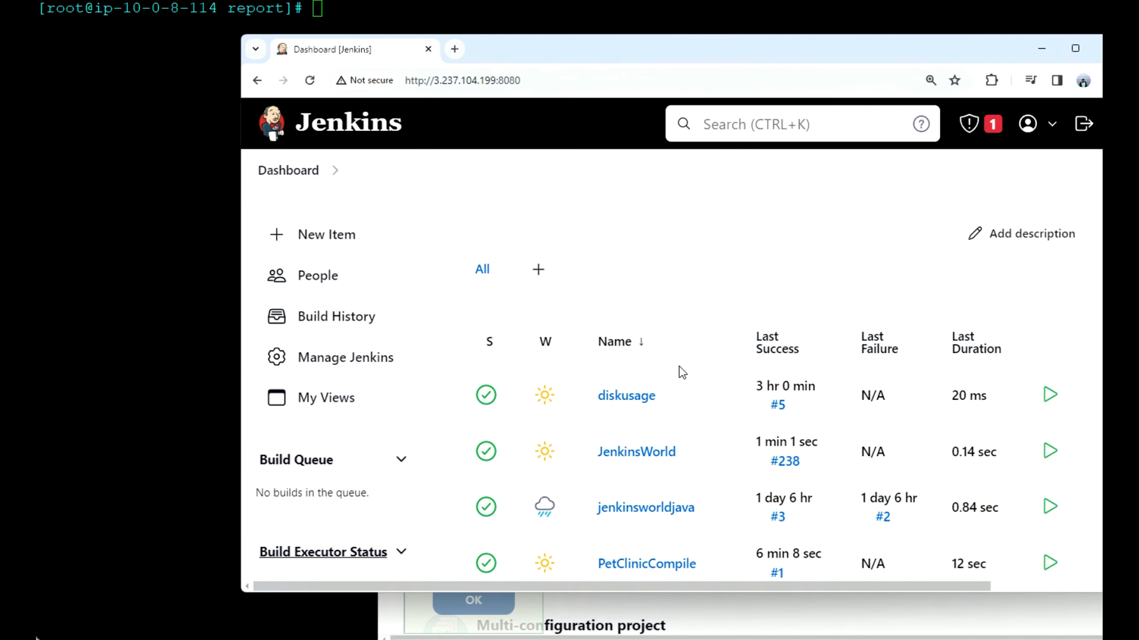
Step: Create a new freestyle project named PetClinicReport
scroll(680, 370, "down", 2)
scroll(679, 367, "down", 3)
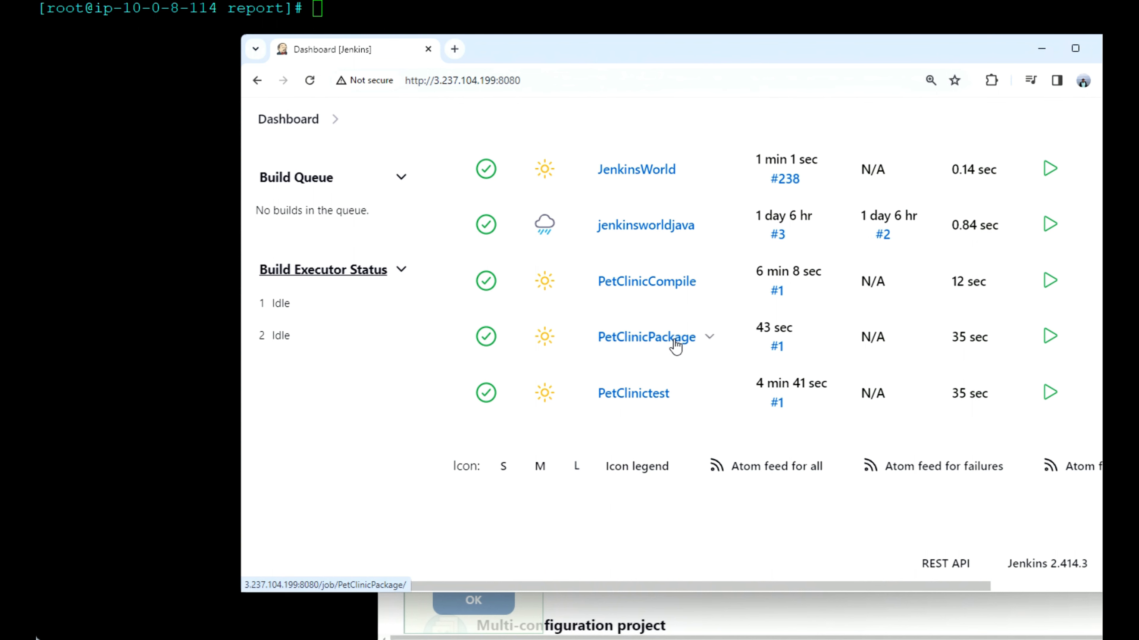
scroll(676, 346, "up", 5)
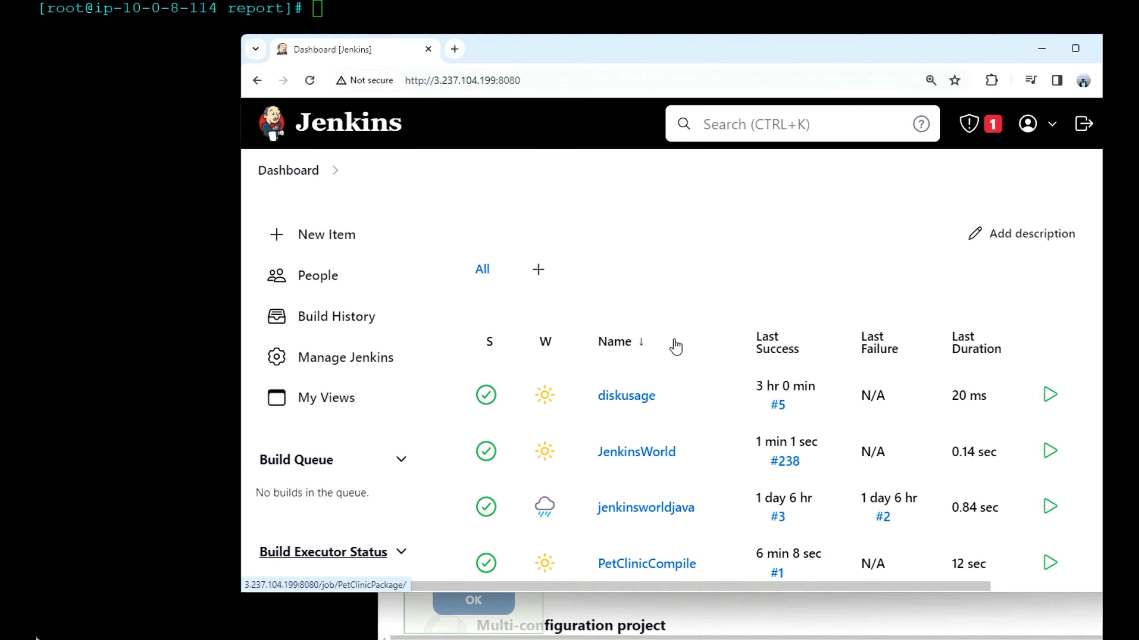
left_click(339, 245)
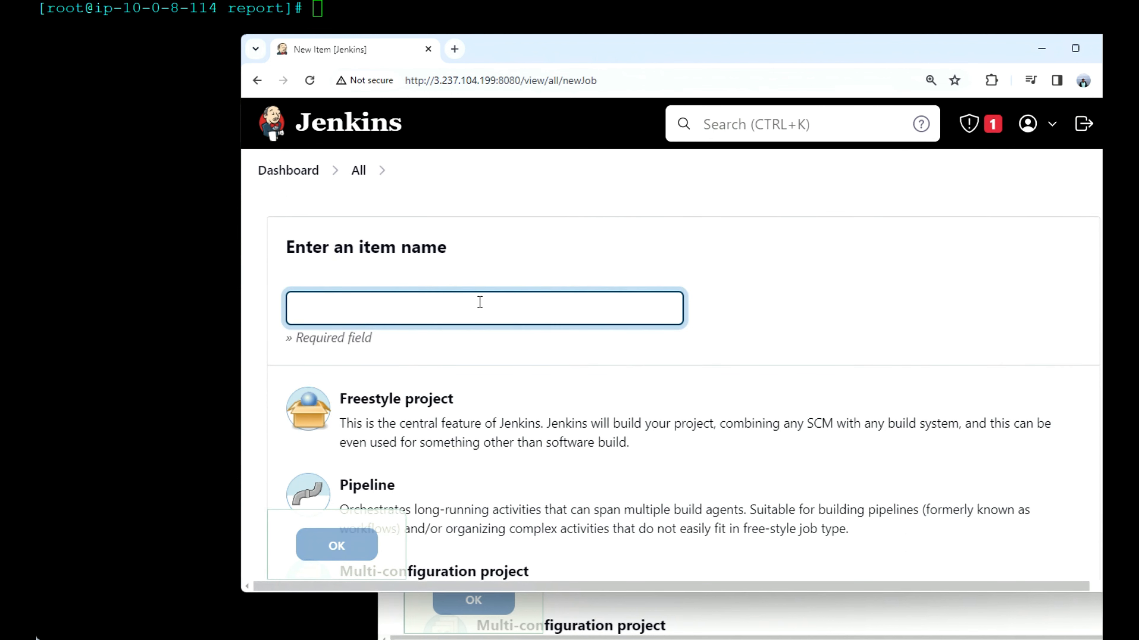
left_click(480, 302)
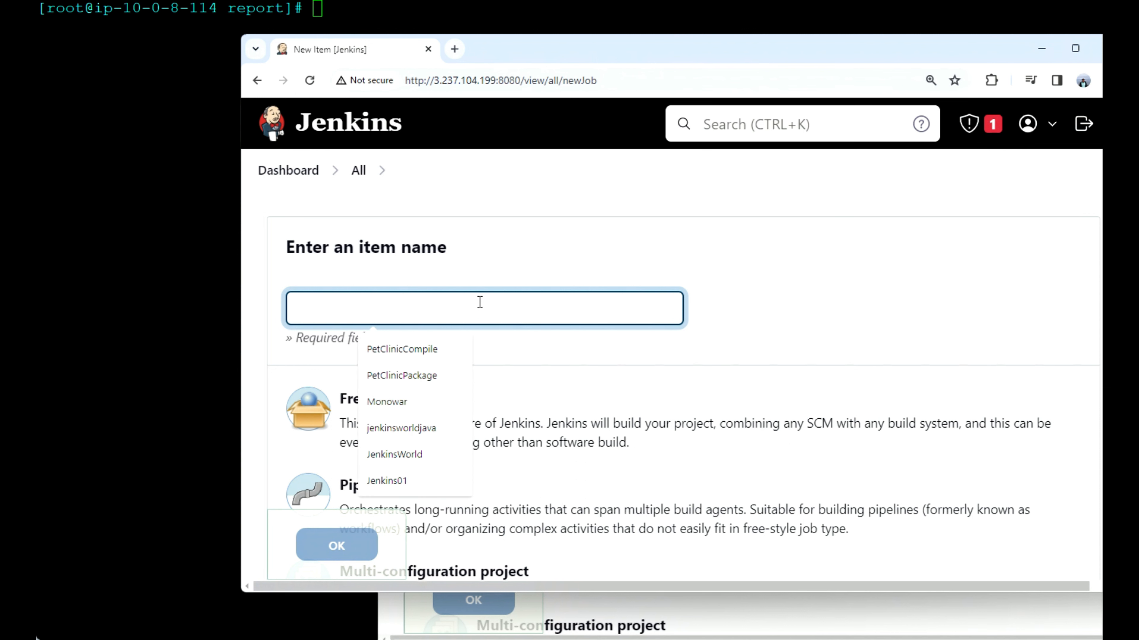
left_click(420, 352)
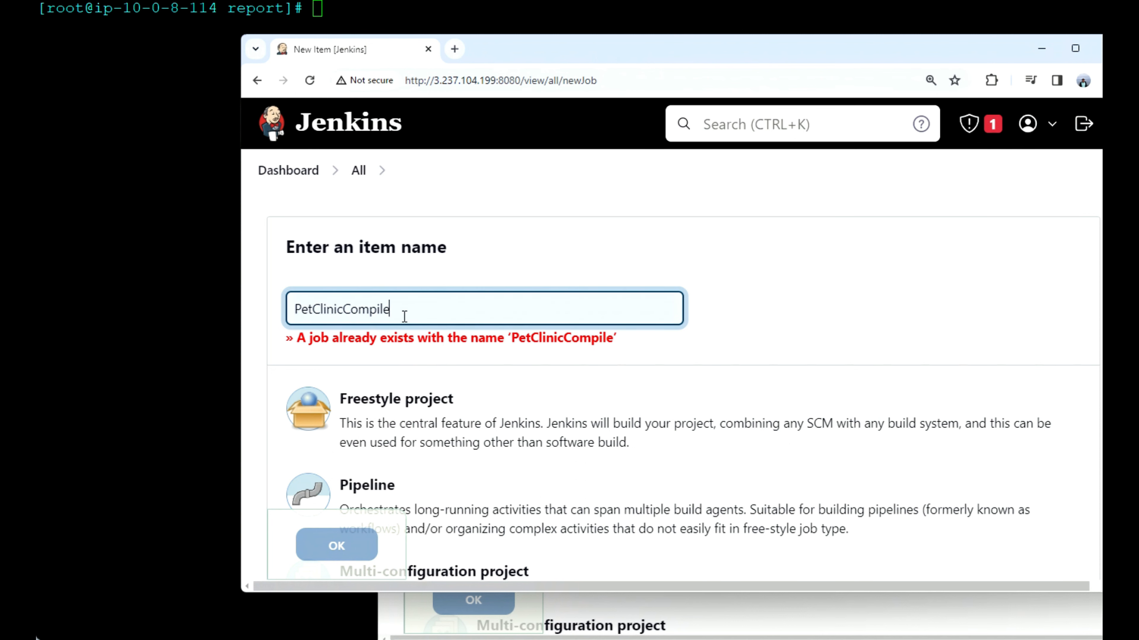
key("BackSpace")
key("BackSpace")
key("BackSpace")
key("BackSpace")
key("BackSpace")
key("BackSpace")
key("BackSpace")
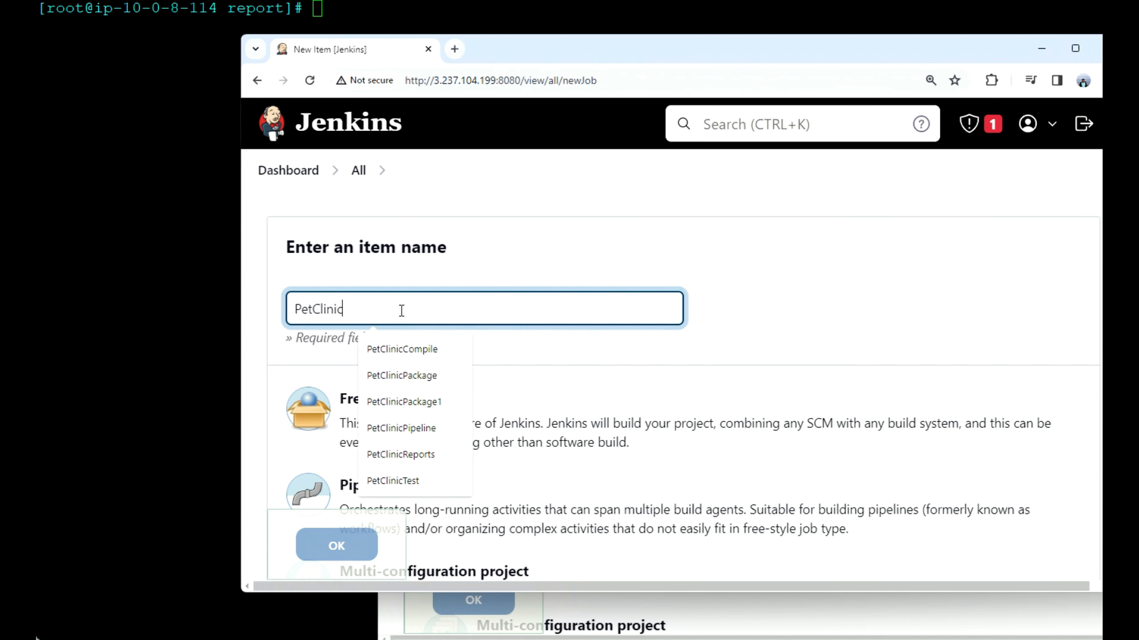
type("Report")
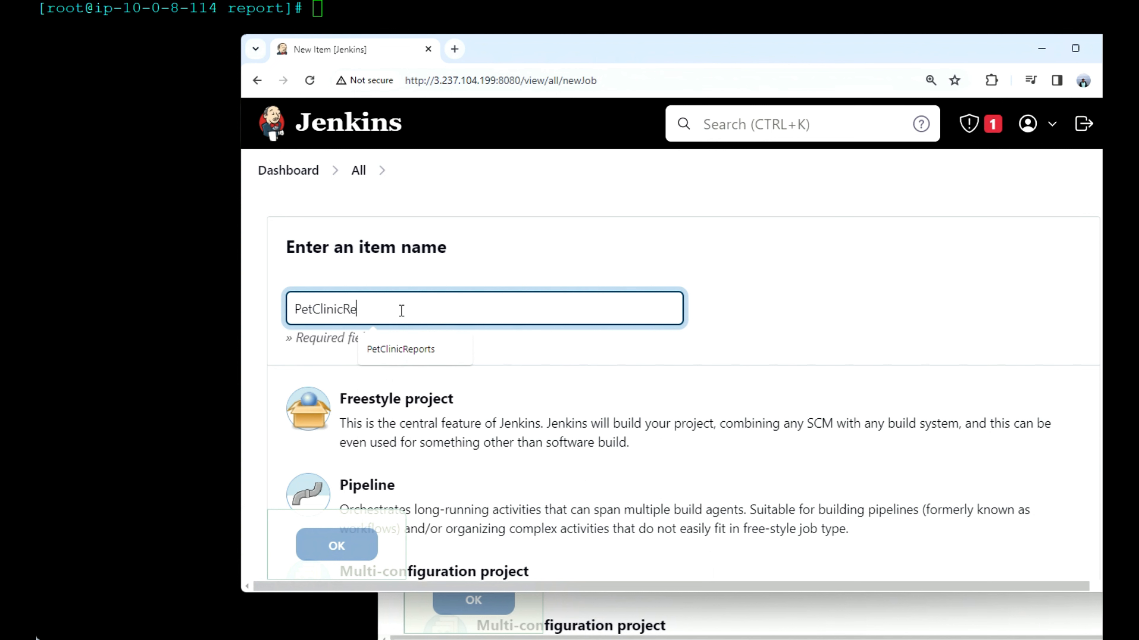
left_click(656, 384)
left_click(342, 556)
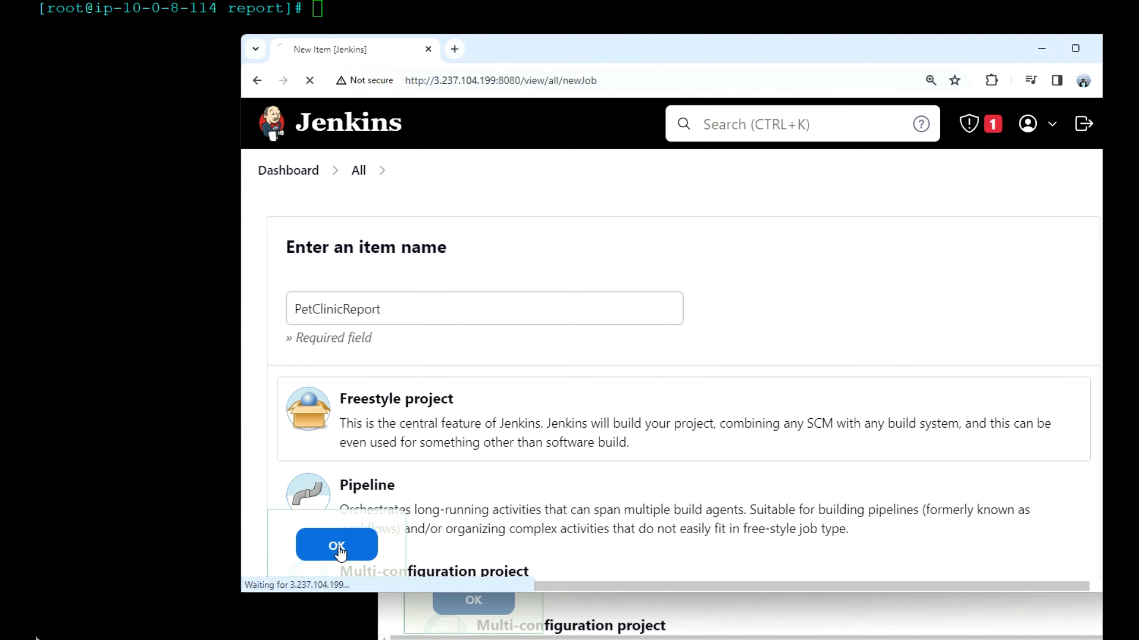
Step: Set PetClinicReport's source code management to Git, with the asiandevs/spring-petclinic HTTPS clone address copied from GitHub as the repository URL
scroll(432, 496, "down", 1)
scroll(432, 493, "down", 10)
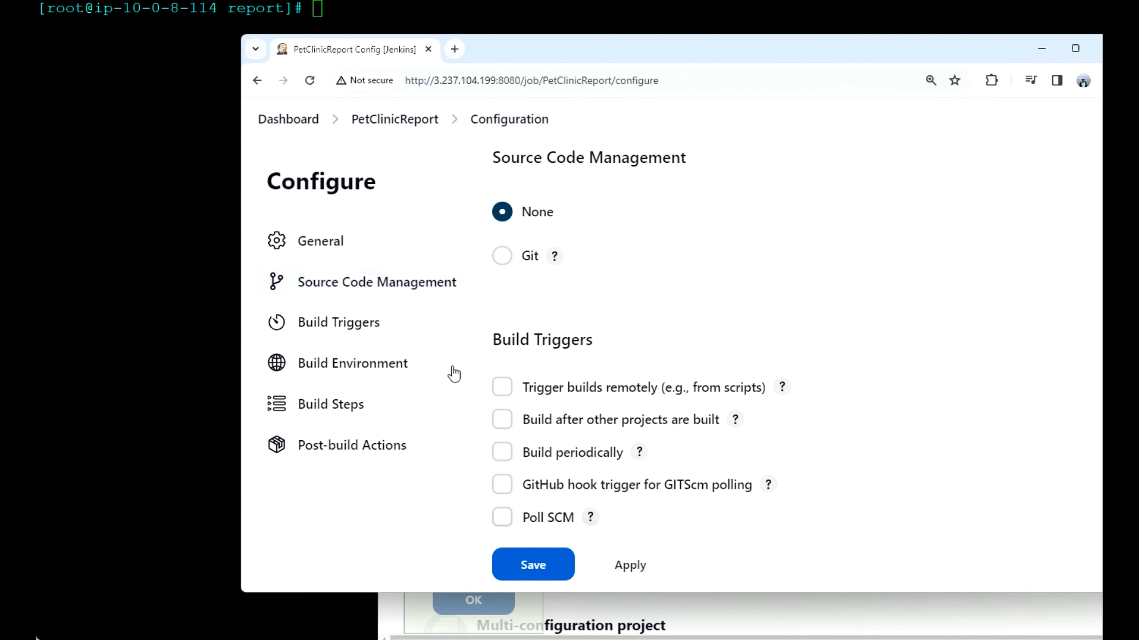
left_click(502, 256)
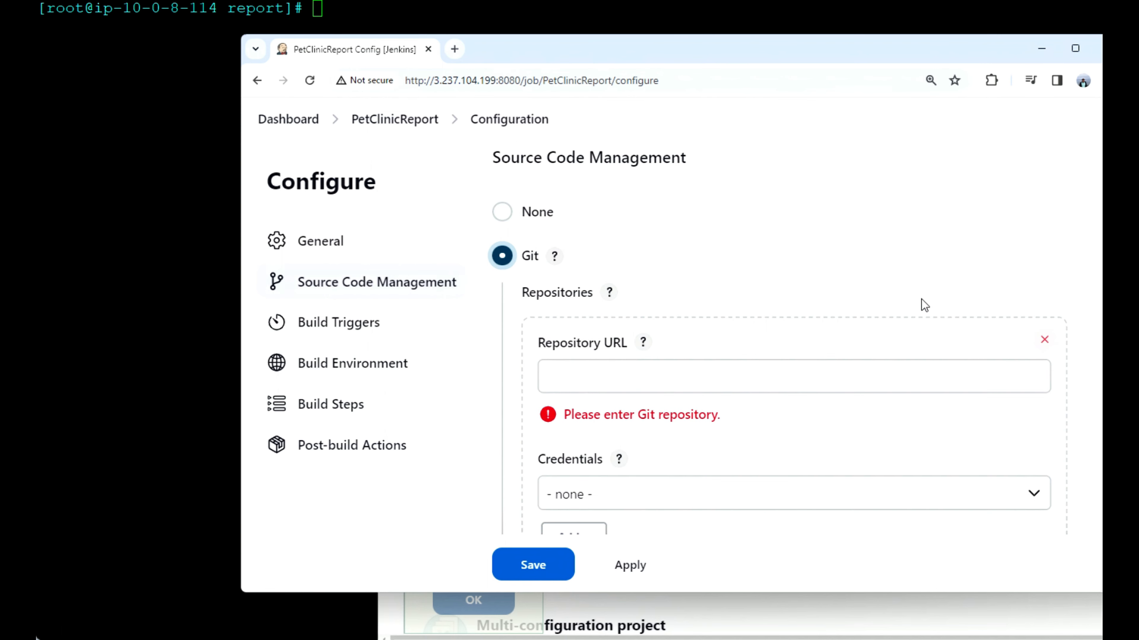
key("alt+Tab")
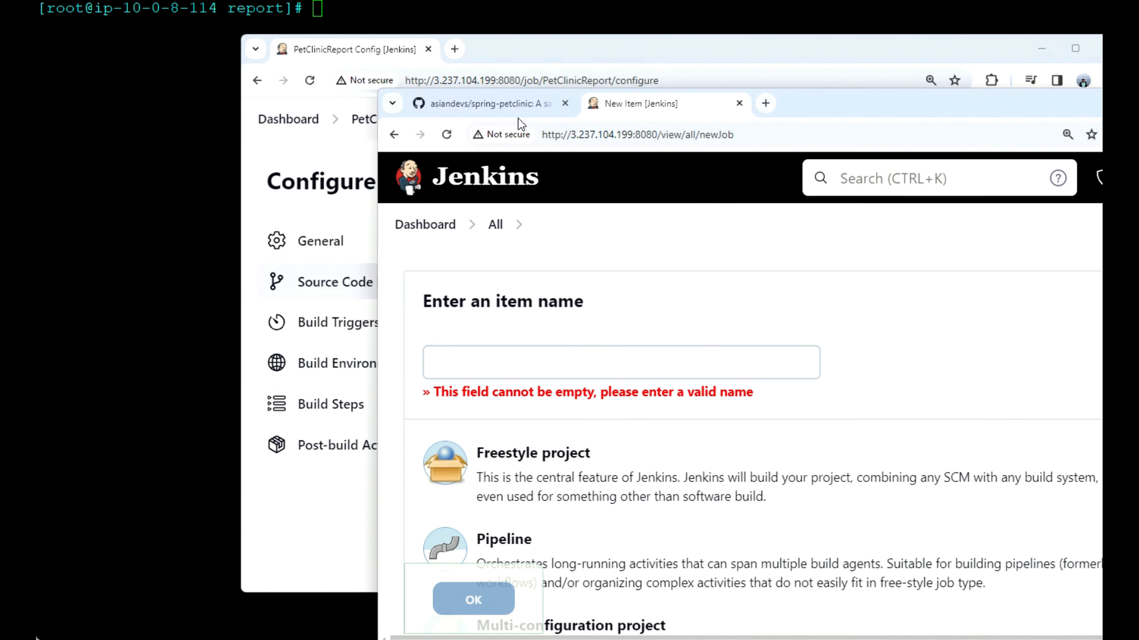
left_click(510, 107)
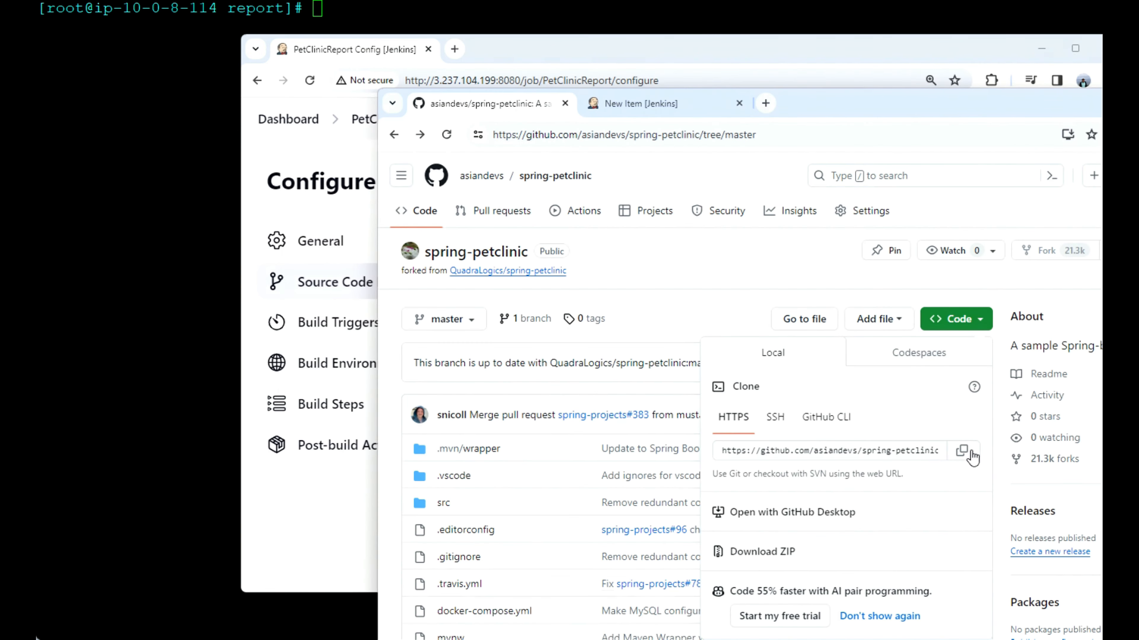
left_click(962, 450)
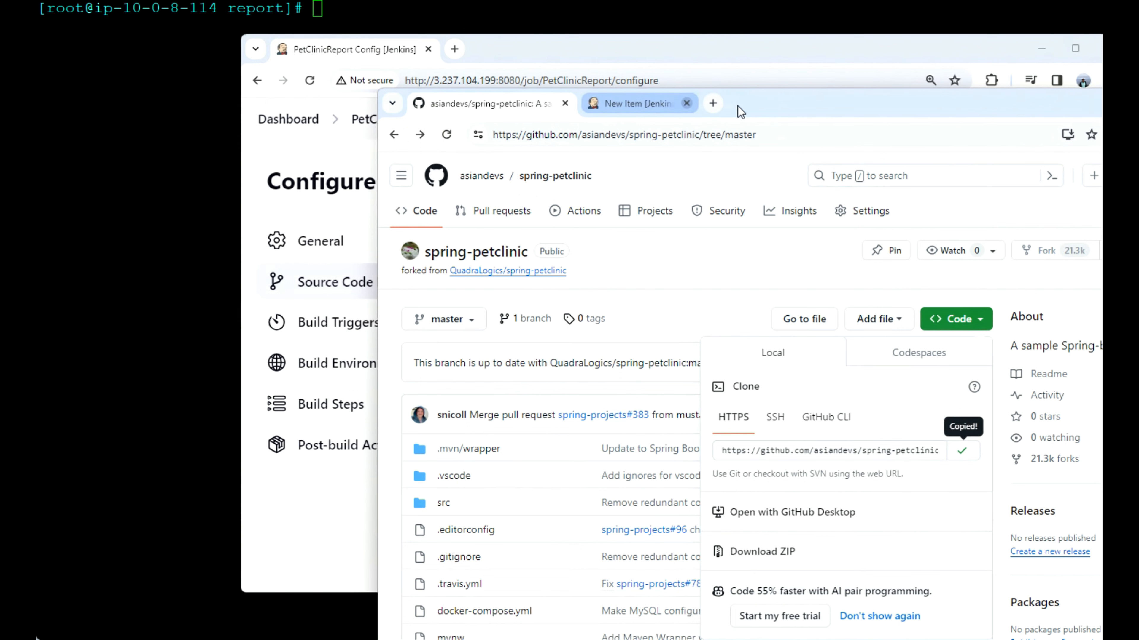
left_click(739, 104)
left_click(676, 47)
left_click(661, 379)
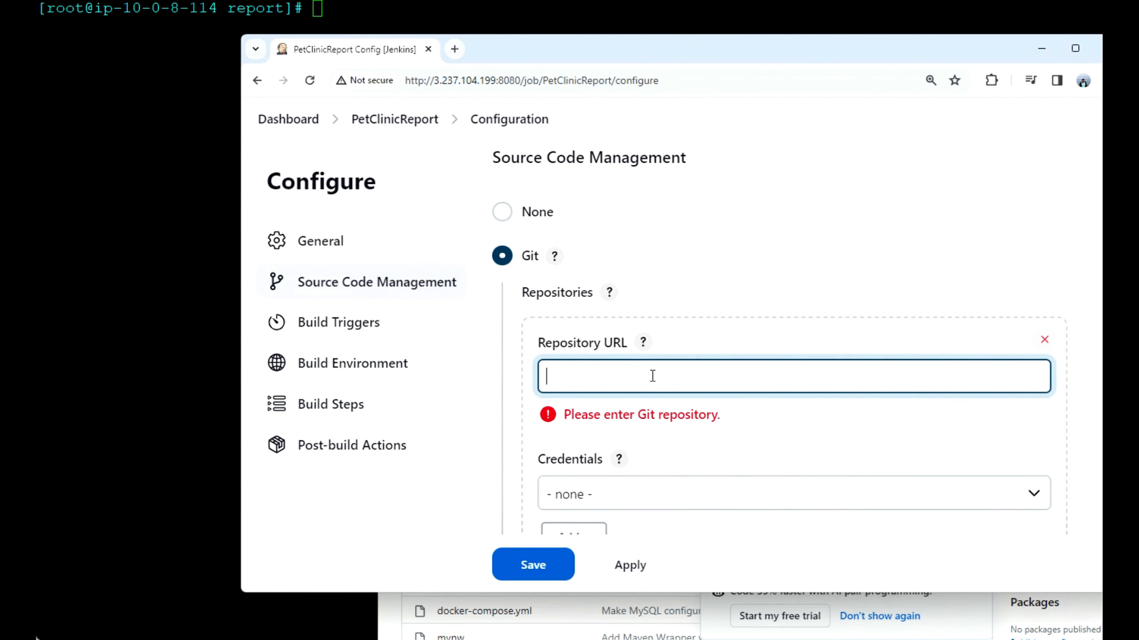
key("ctrl+v")
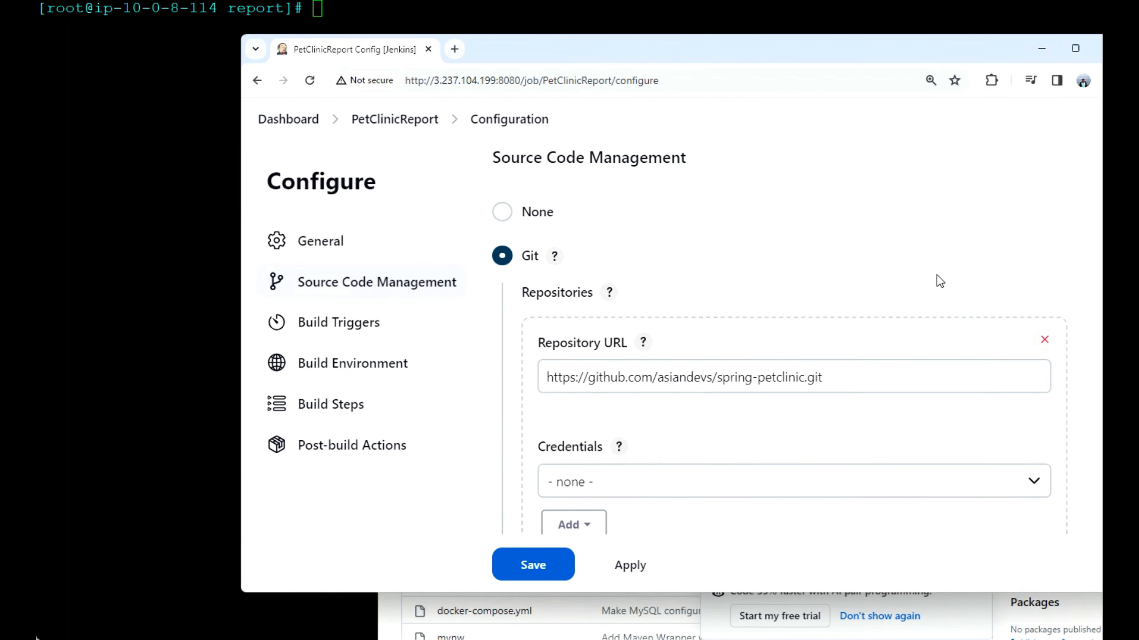
Step: Add an "Invoke top-level Maven targets" build step to PetClinicReport with the goal verify
scroll(940, 281, "down", 15)
scroll(937, 275, "down", 4)
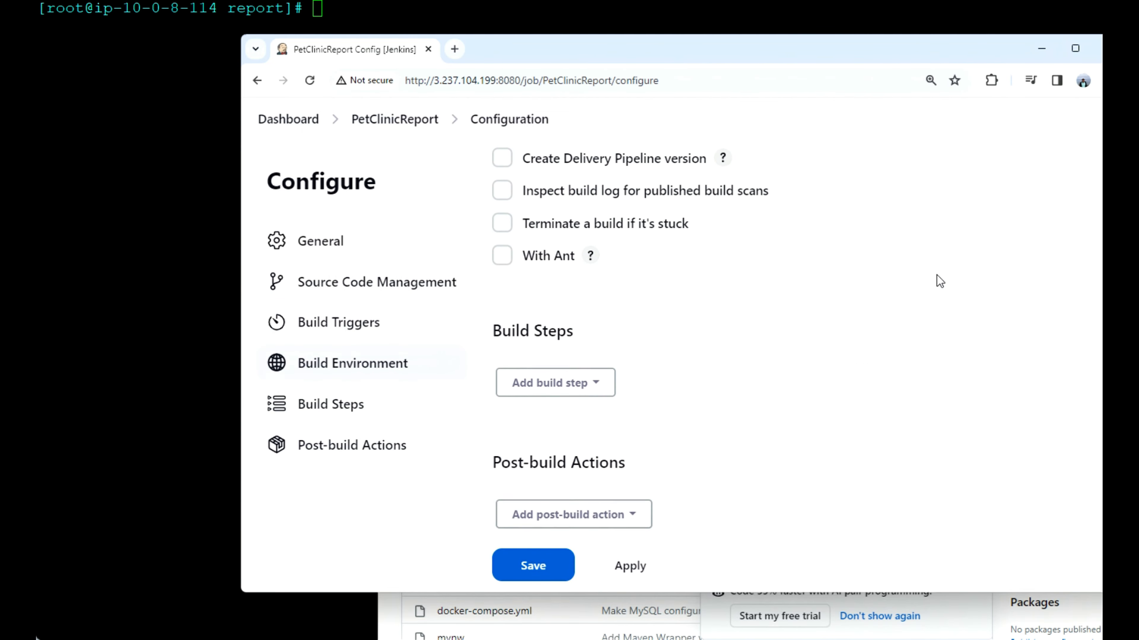
left_click(605, 363)
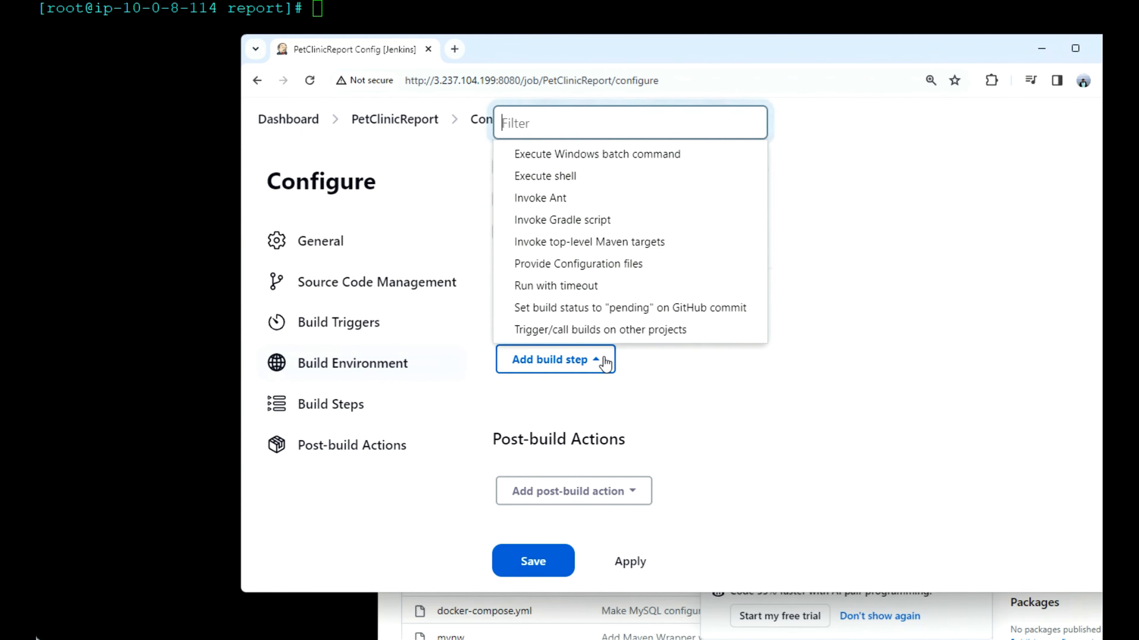
left_click(594, 242)
scroll(707, 473, "down", 3)
left_click(629, 375)
type("verif")
scroll(645, 379, "down", 3)
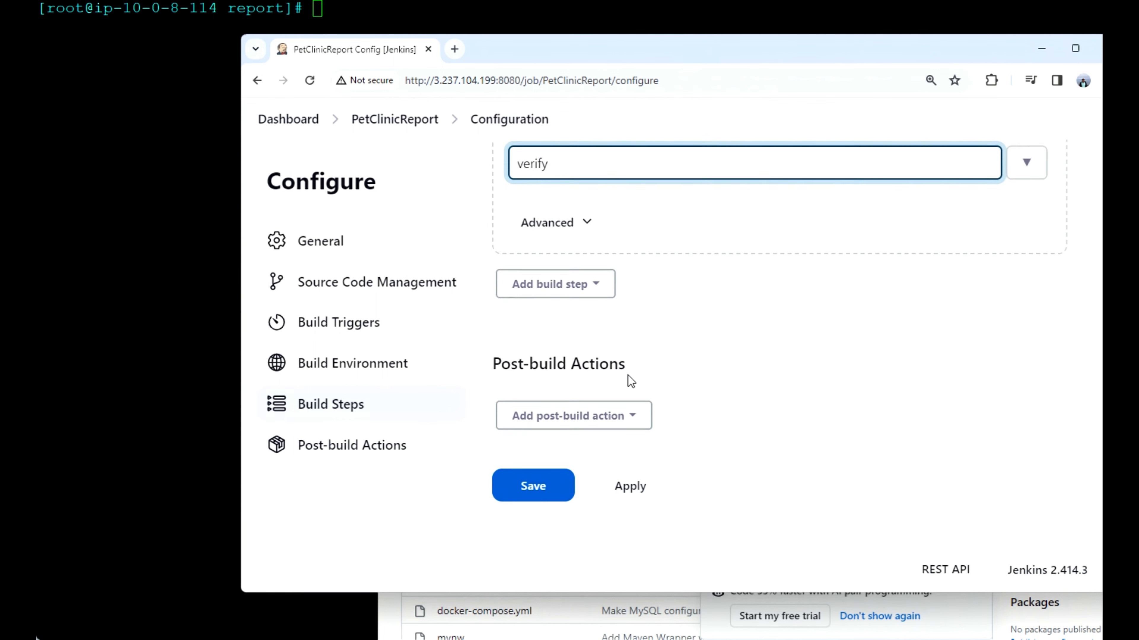
scroll(706, 235, "up", 2)
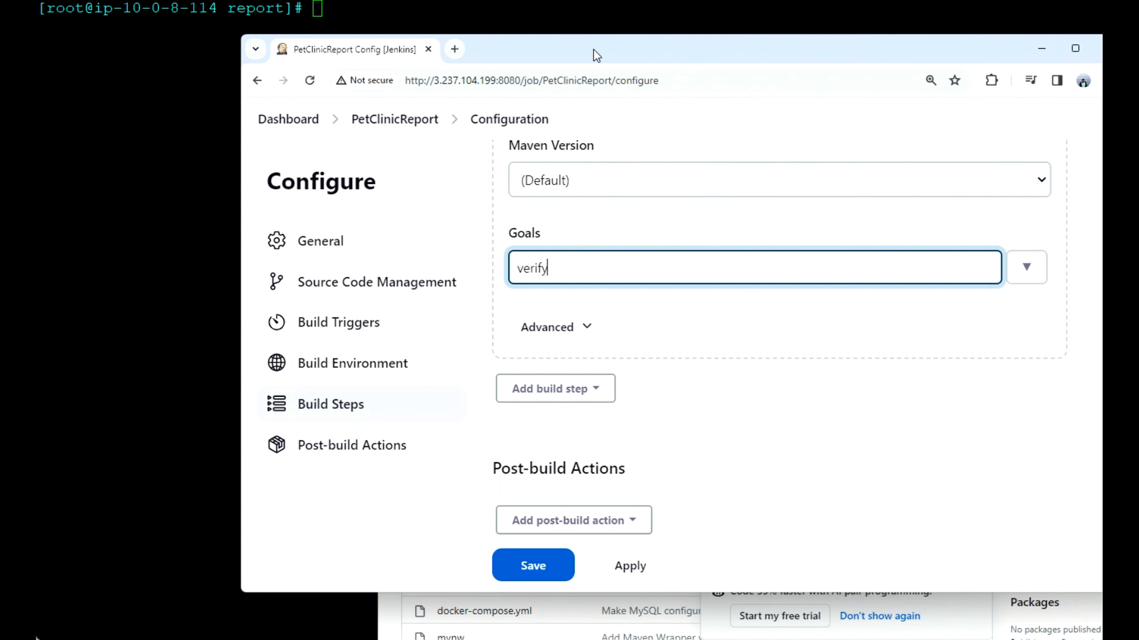
key("alt+Tab")
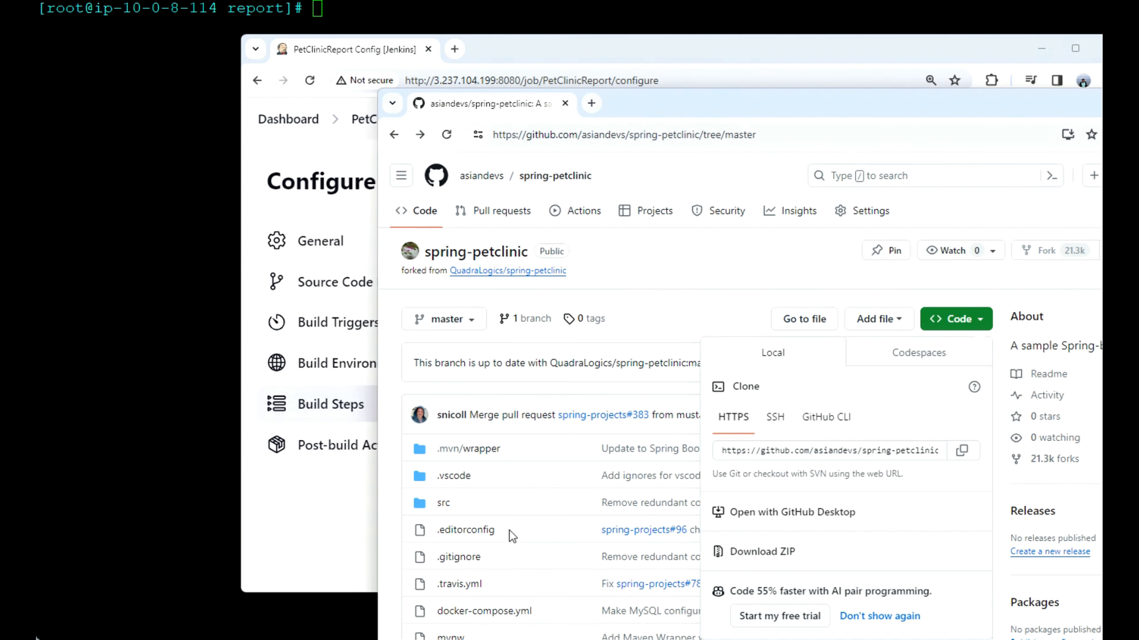
left_click(680, 292)
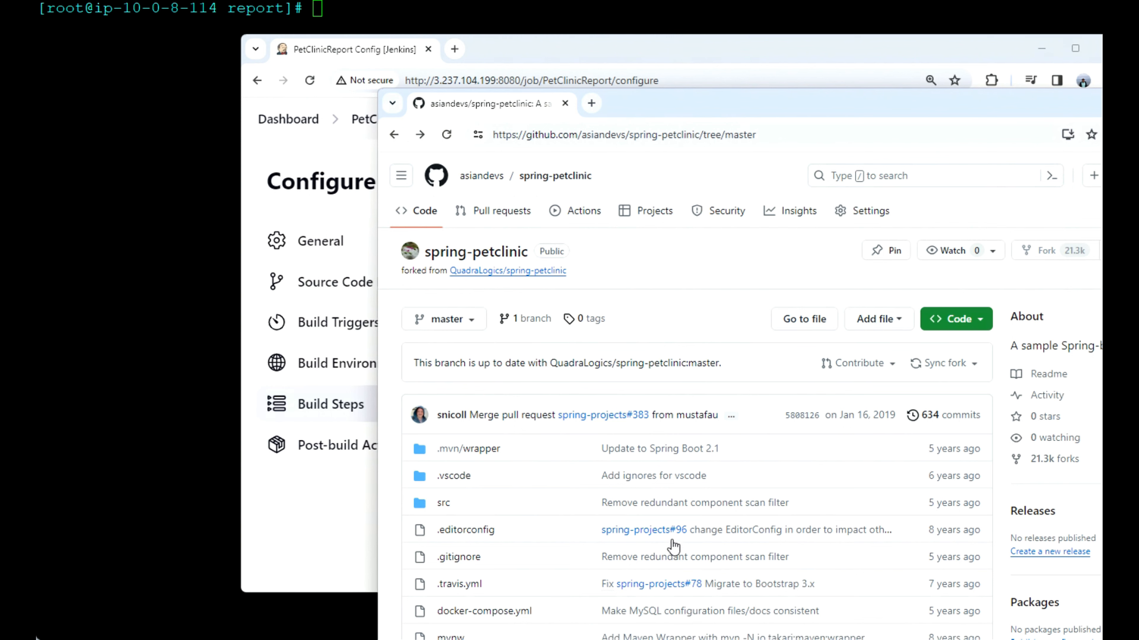
left_click(638, 49)
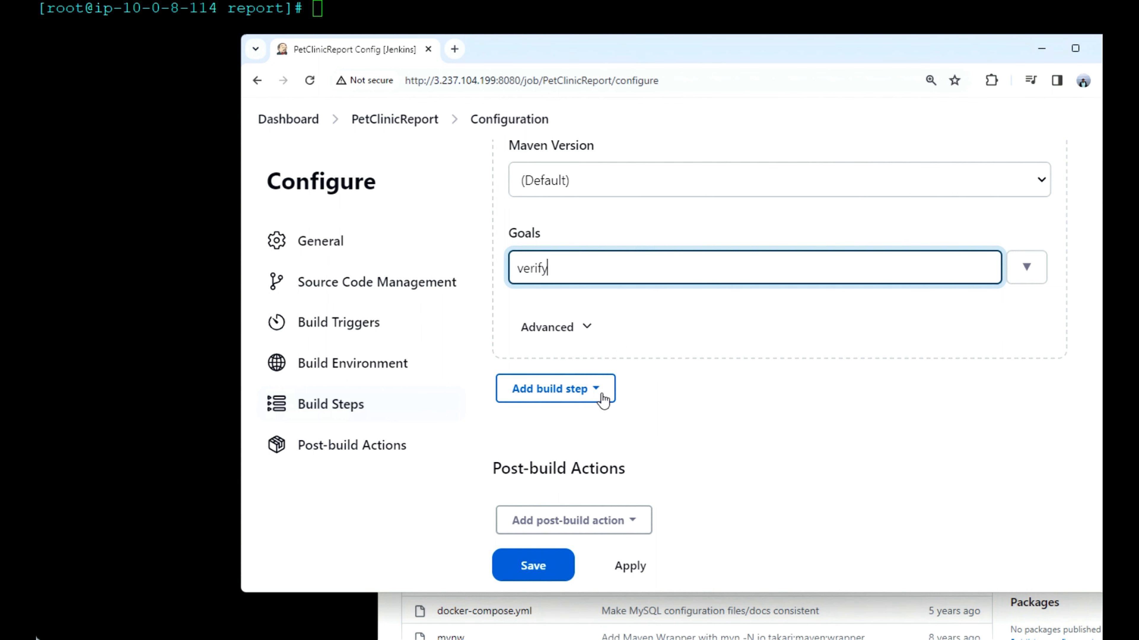
Step: Add a "Publish HTML reports" post-build action to PetClinicReport and insert a report entry in it
scroll(623, 450, "down", 1)
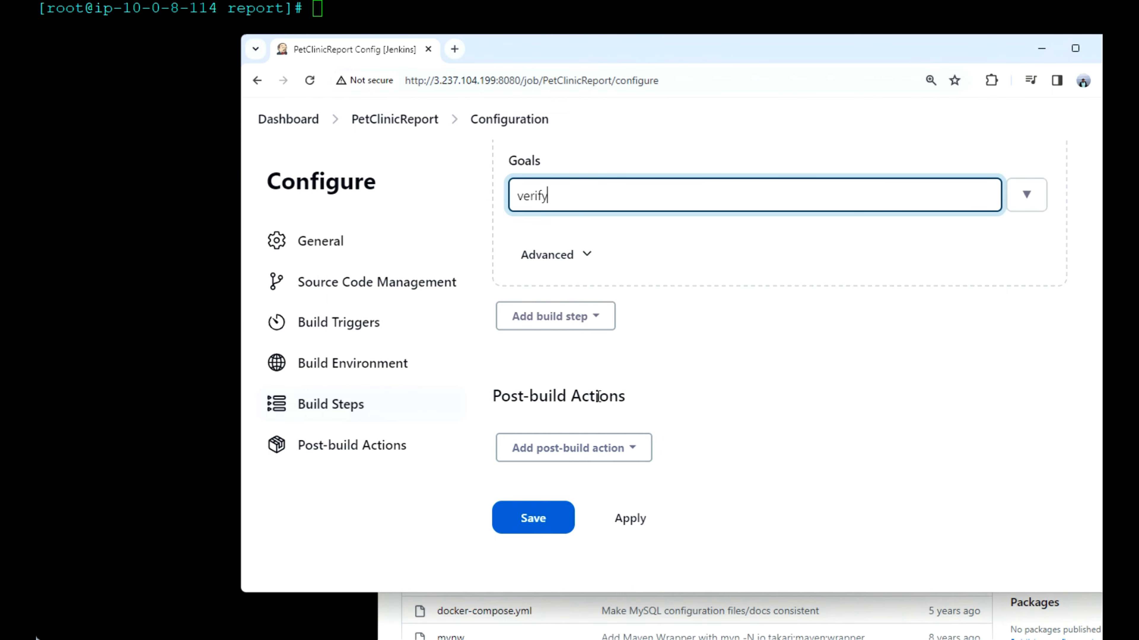
left_click(636, 448)
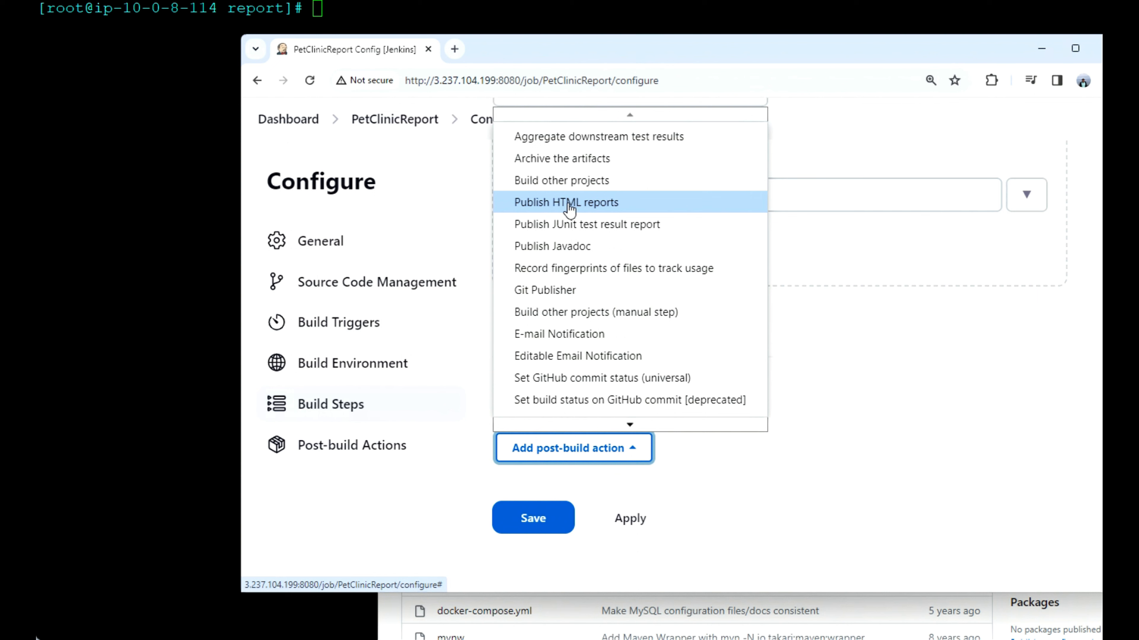
left_click(606, 205)
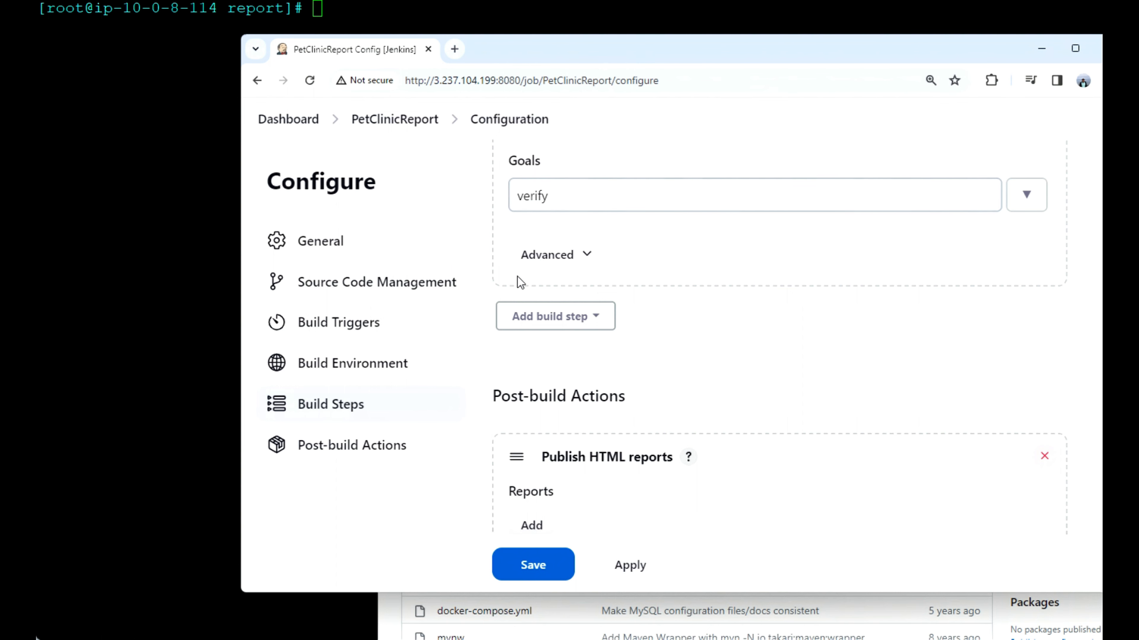
scroll(611, 310, "down", 4)
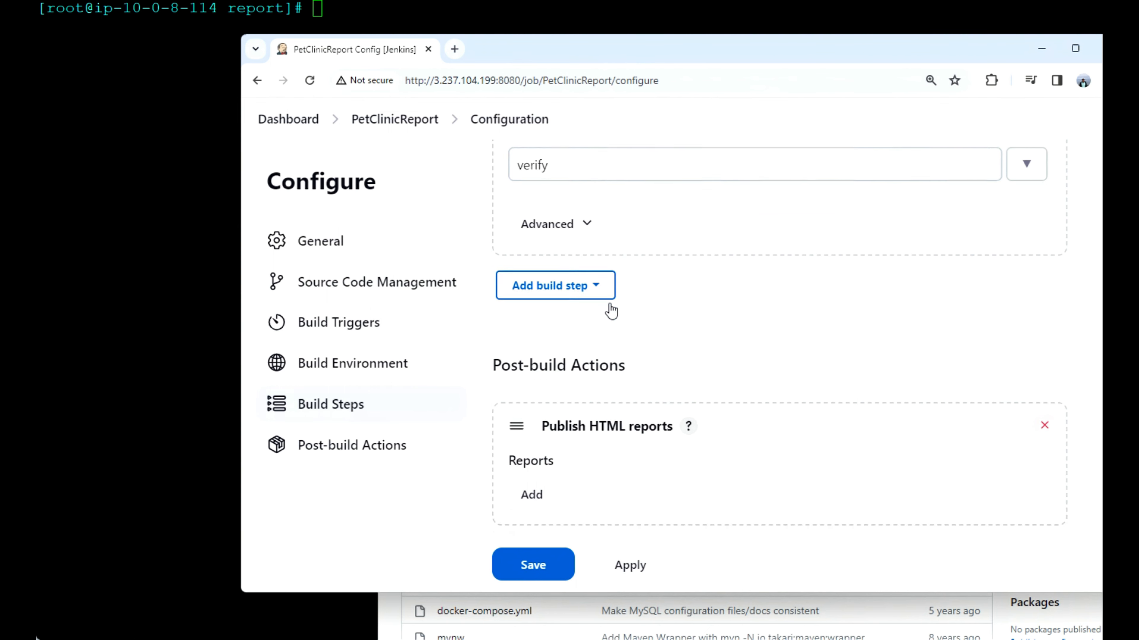
left_click(537, 349)
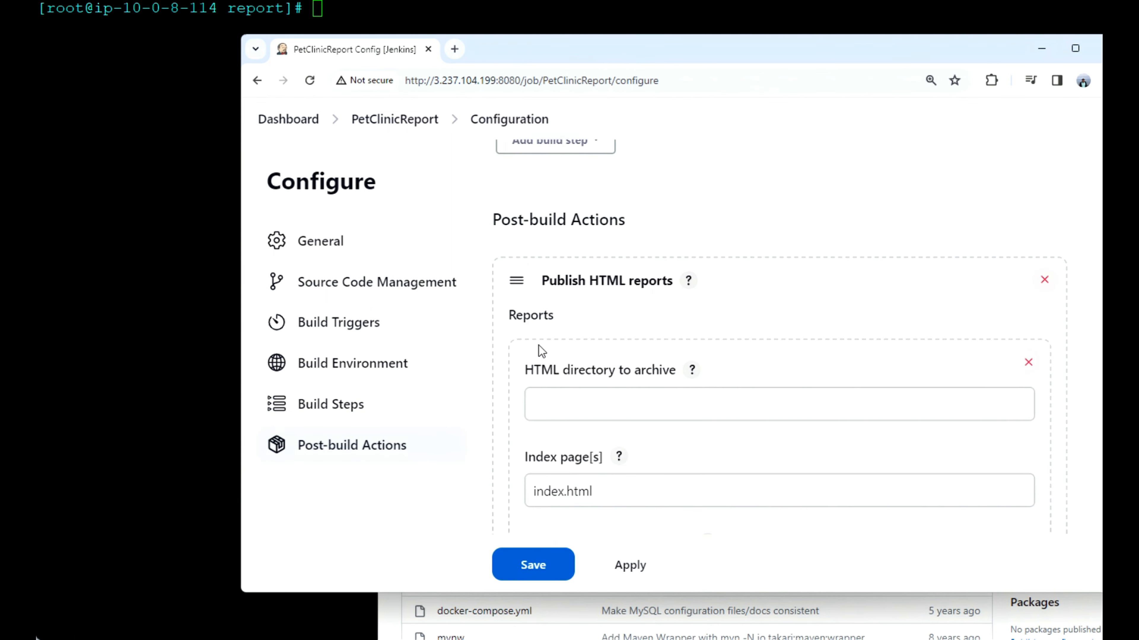
Step: Print the report folder's path with pwd in the terminal and enter /var/lib/jenkins/workspace/report as the HTML directory to archive
left_click(611, 401)
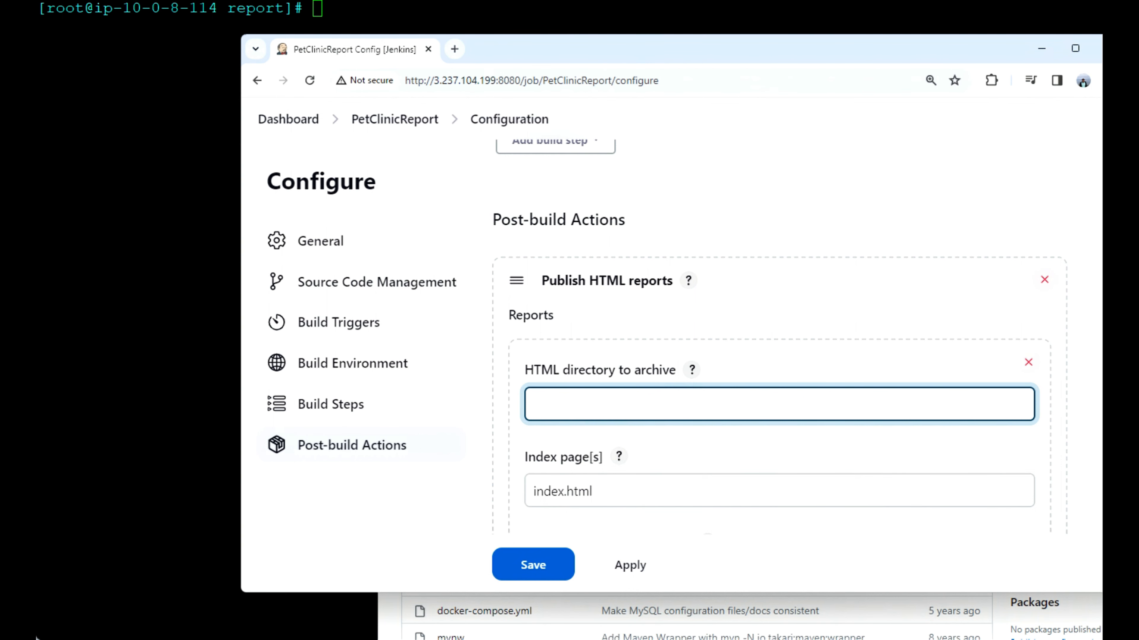
key("alt+Tab")
type("pwd")
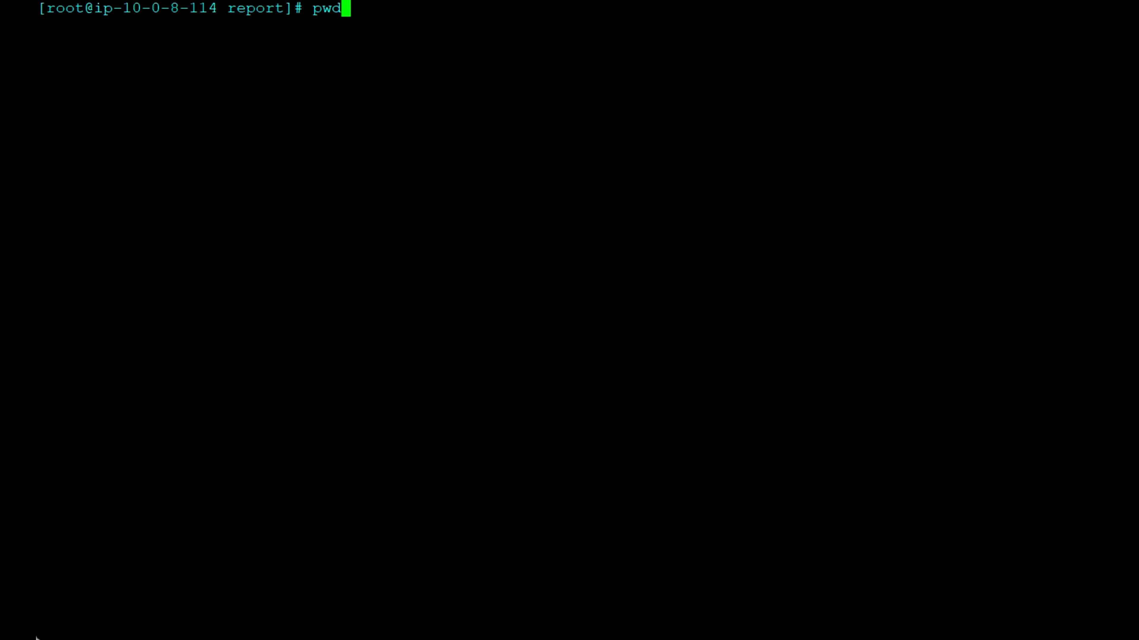
key("Return")
double_click(293, 24)
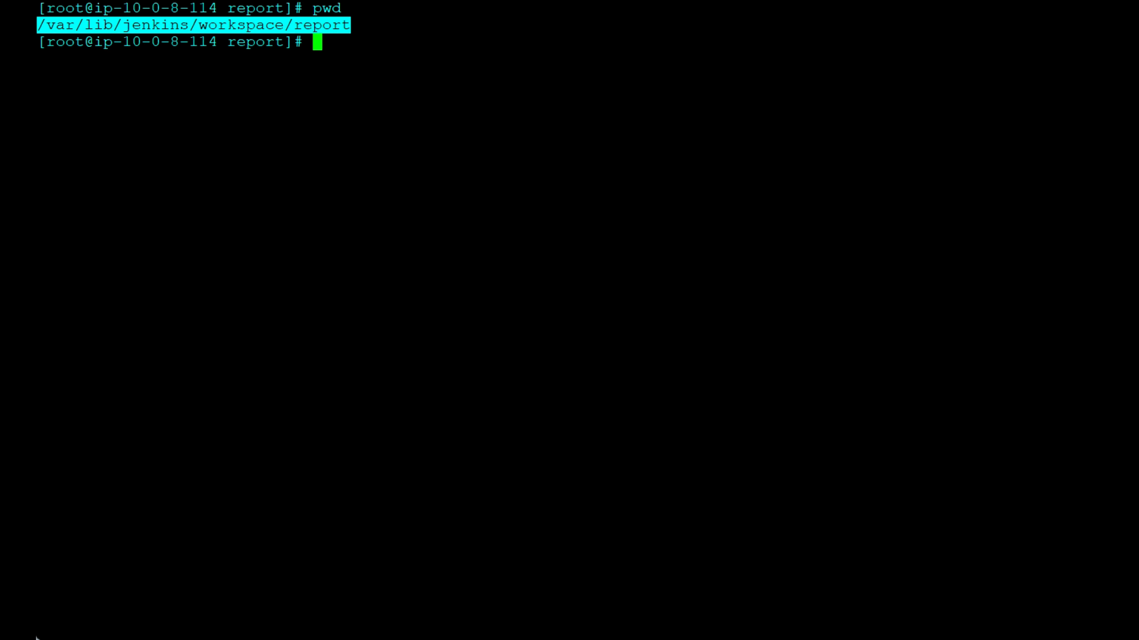
left_click(1077, 285)
left_click(648, 395)
left_click(648, 395)
key("ctrl+v")
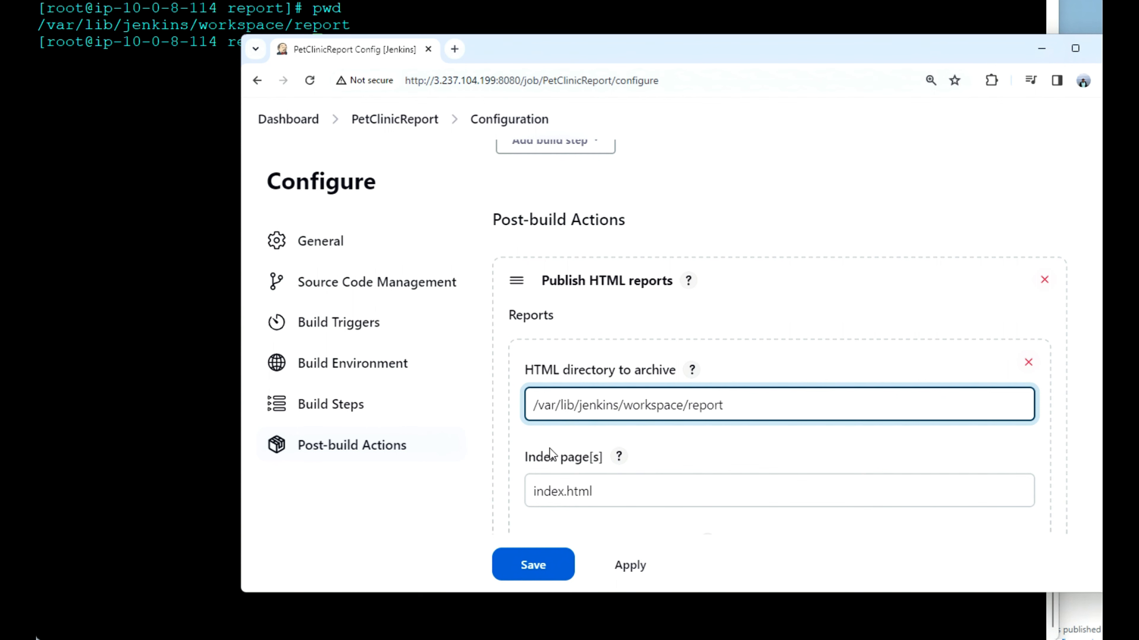
Step: Set the HTML report's optional index page title to report1
scroll(607, 490, "down", 3)
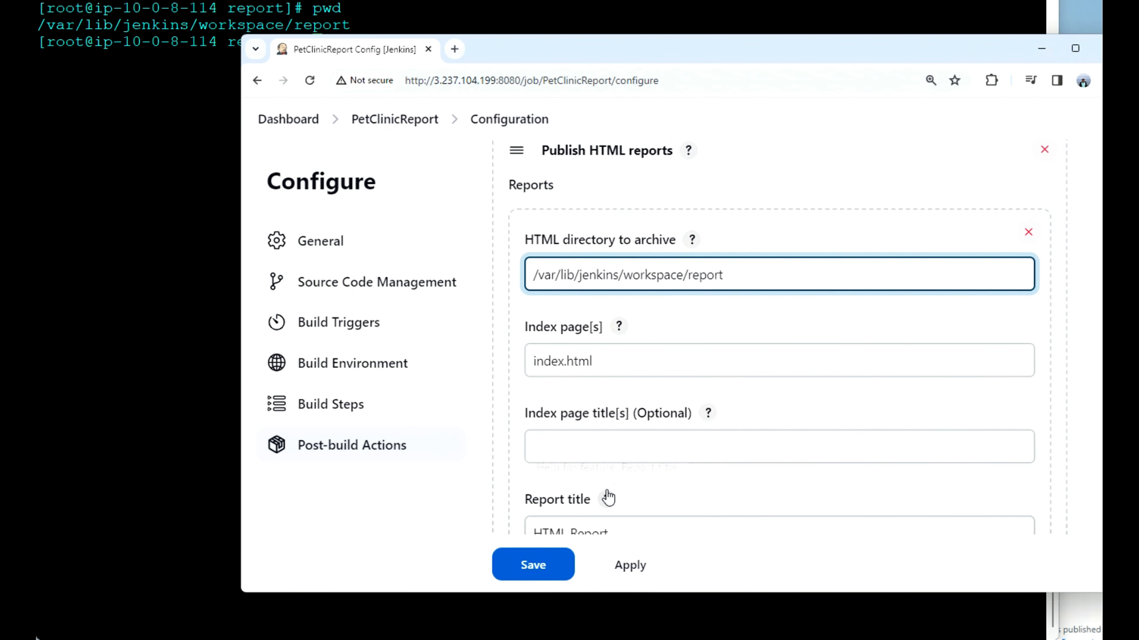
left_click(558, 441)
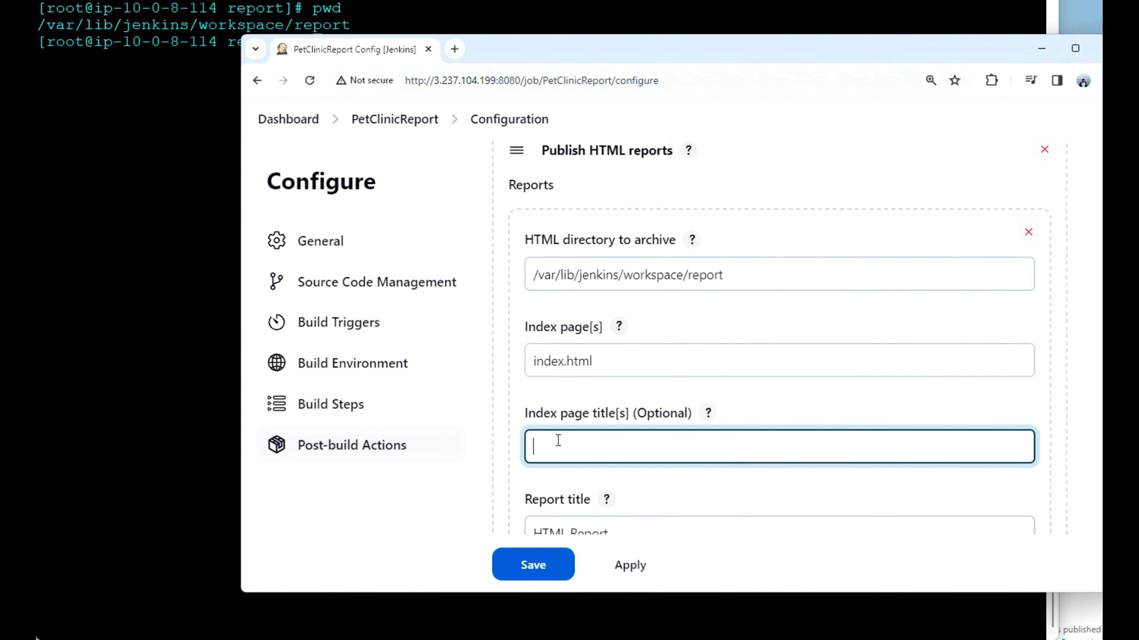
type("report1")
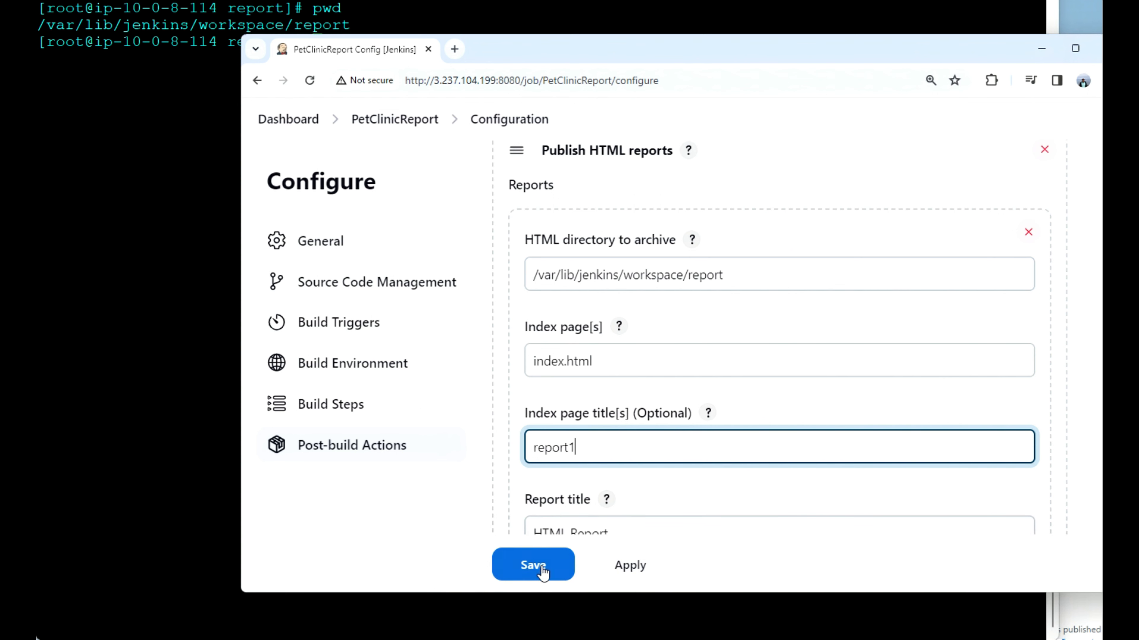
Step: Toggle the legacy wrapper file option in the HTML report's publishing options and save the PetClinicReport configuration
scroll(604, 486, "down", 3)
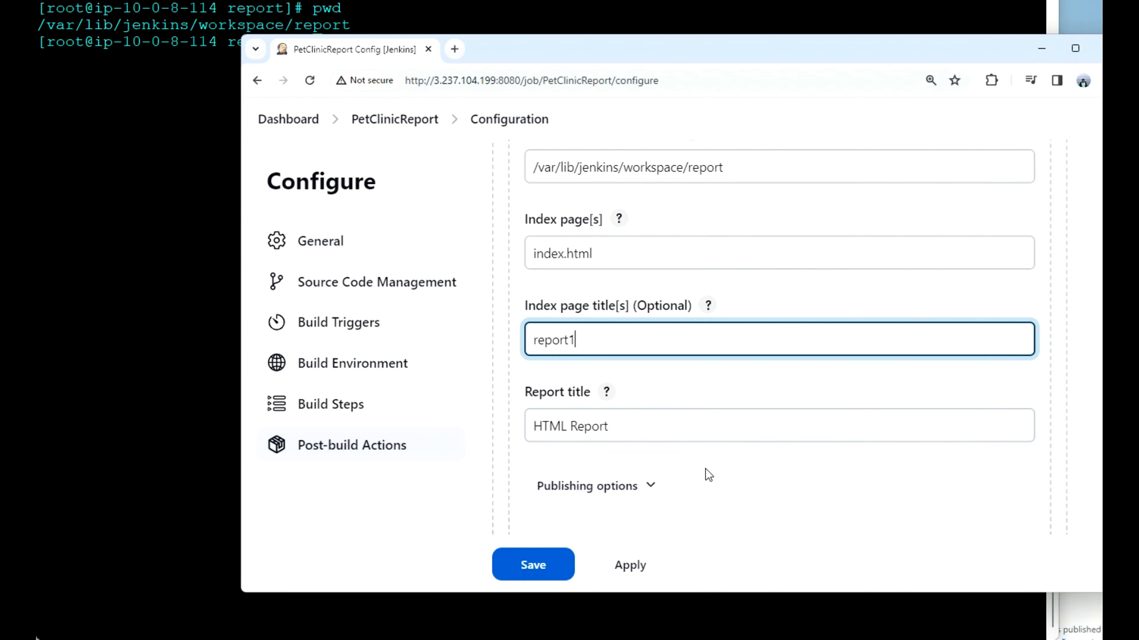
scroll(710, 469, "down", 3)
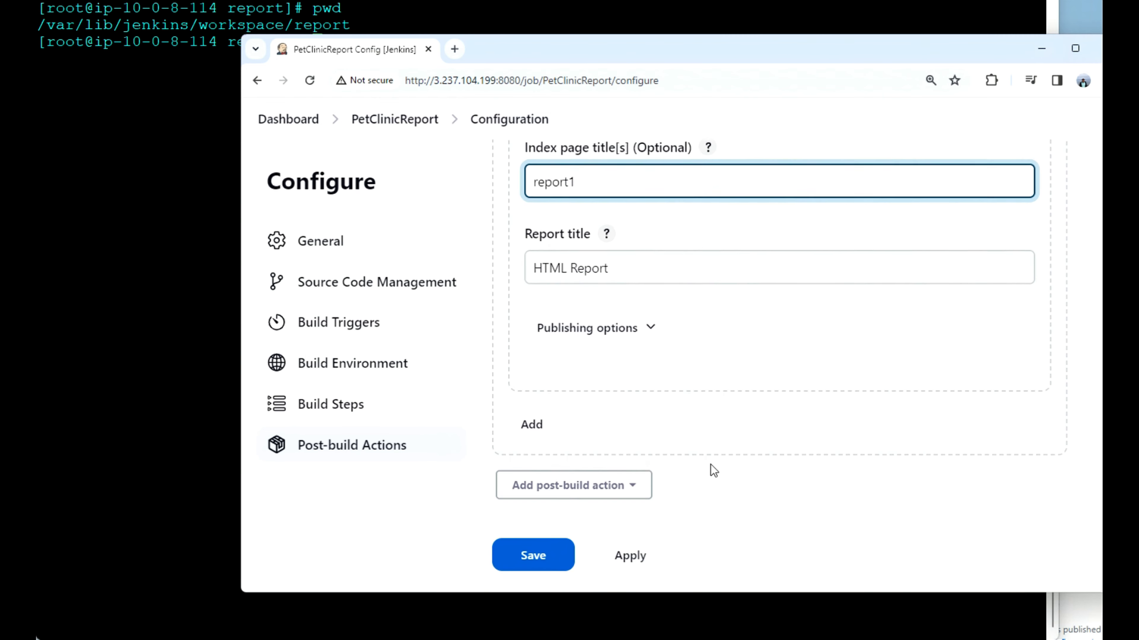
left_click(650, 327)
scroll(801, 367, "down", 3)
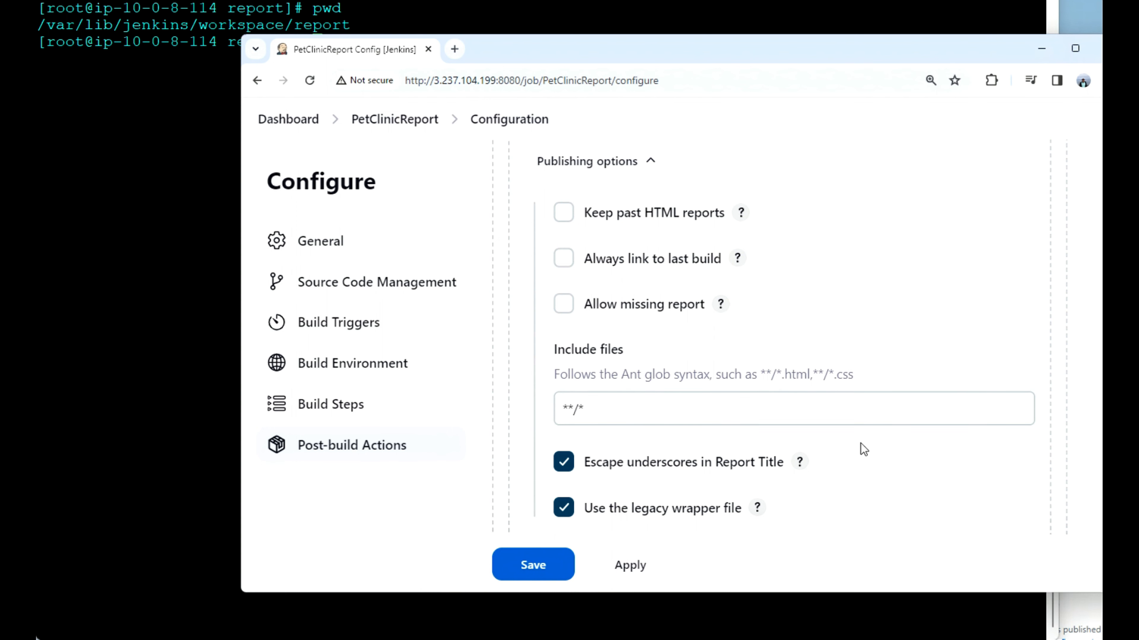
left_click(562, 508)
left_click(540, 569)
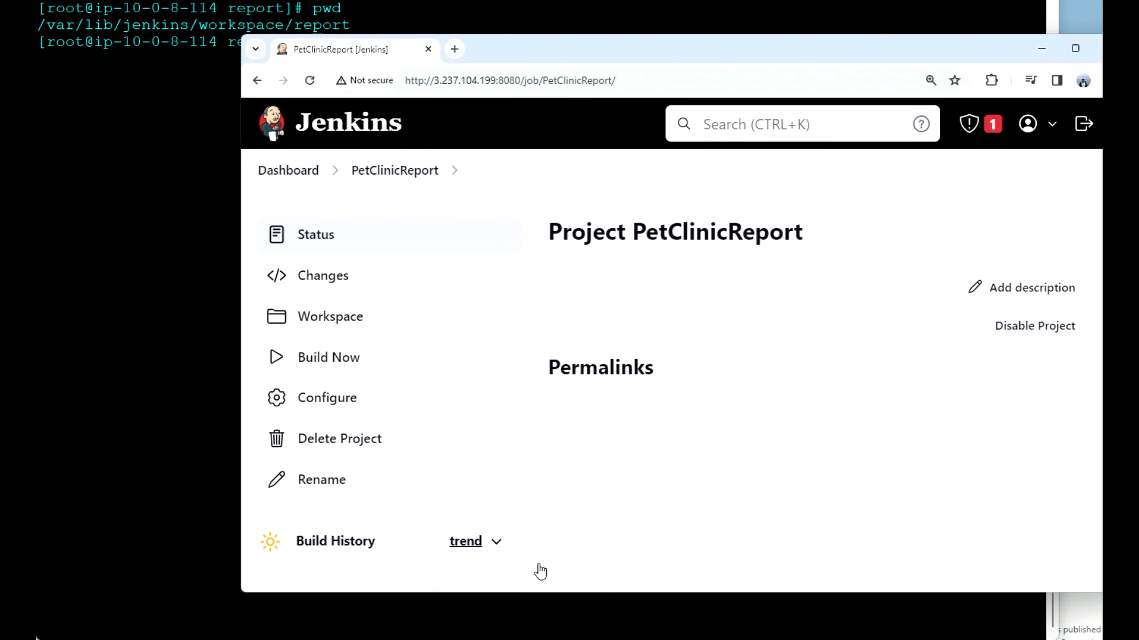
Step: Start a build of PetClinicReport and open the console output of build #1
left_click(352, 359)
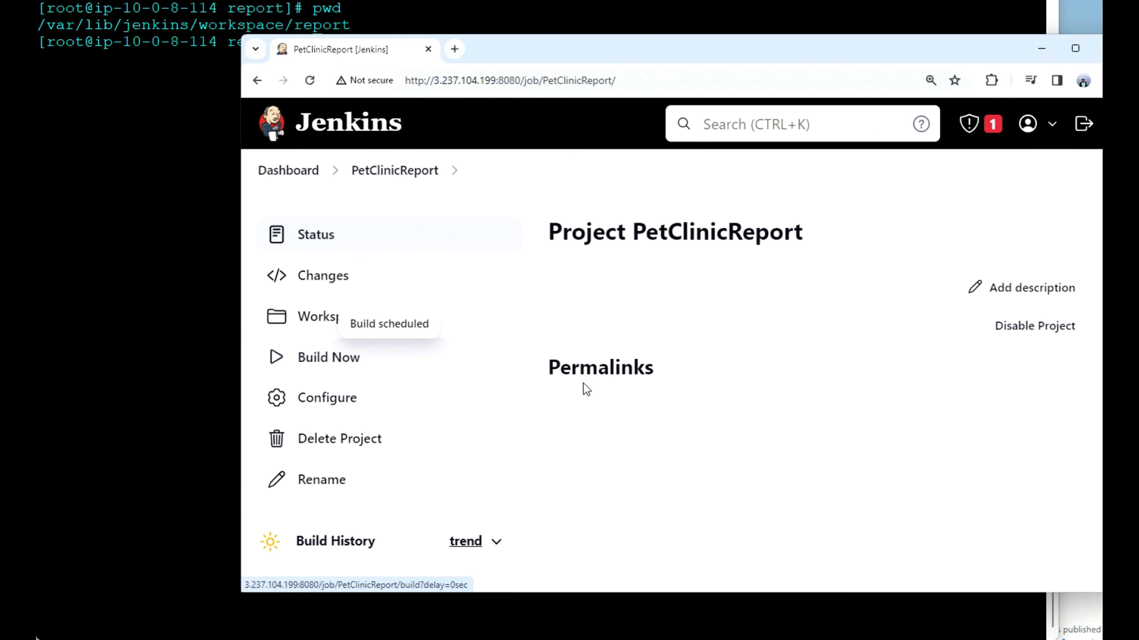
scroll(663, 426, "down", 3)
left_click(274, 475)
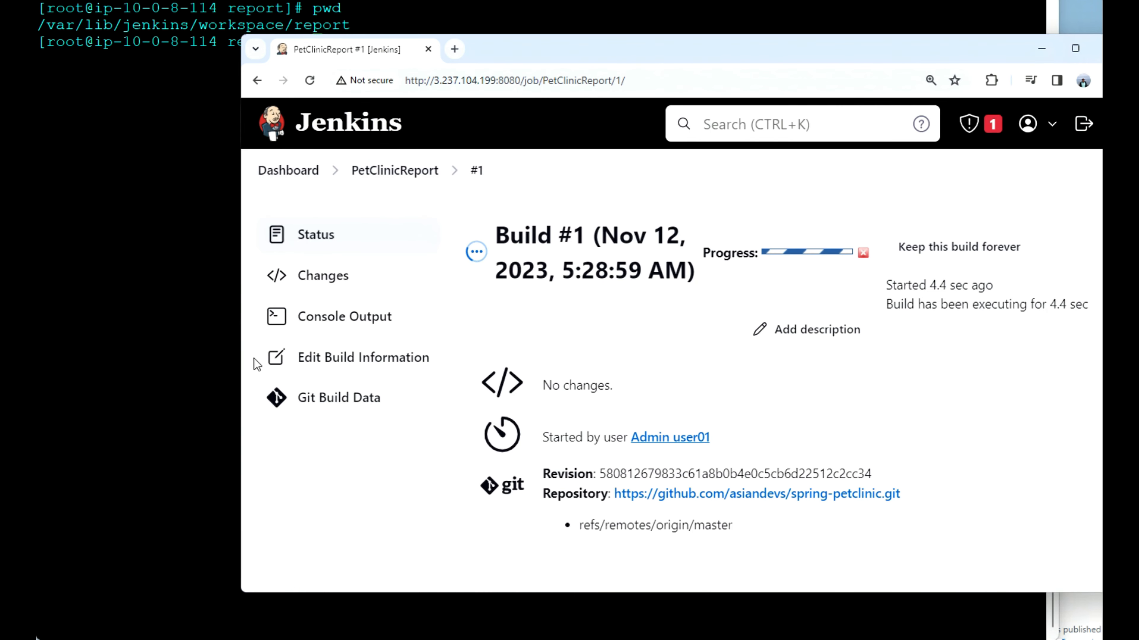
left_click(302, 325)
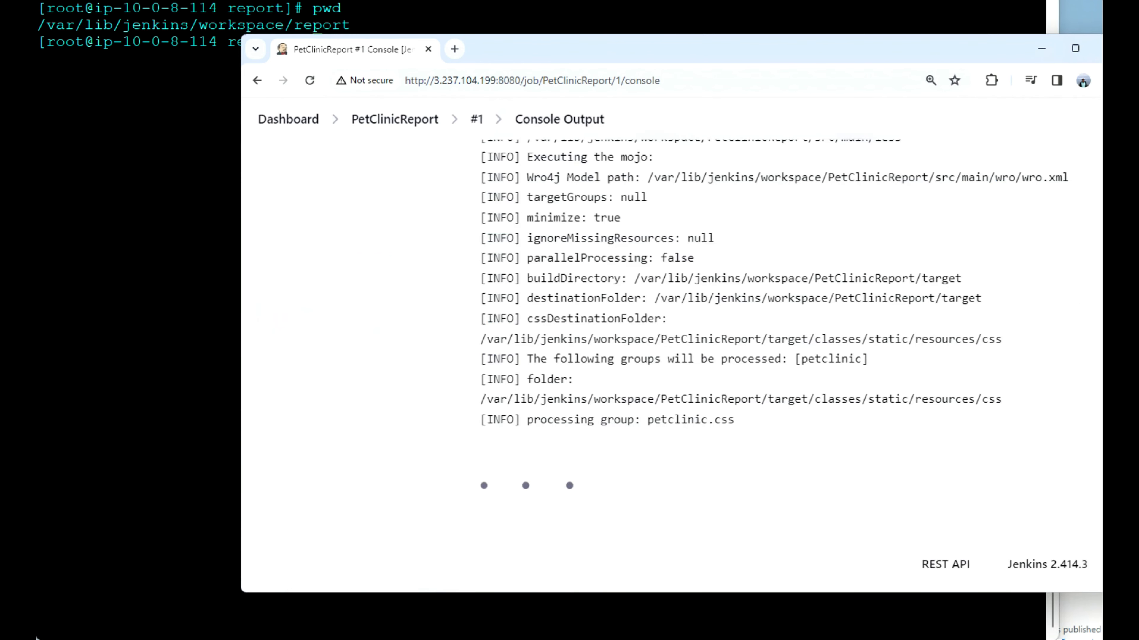
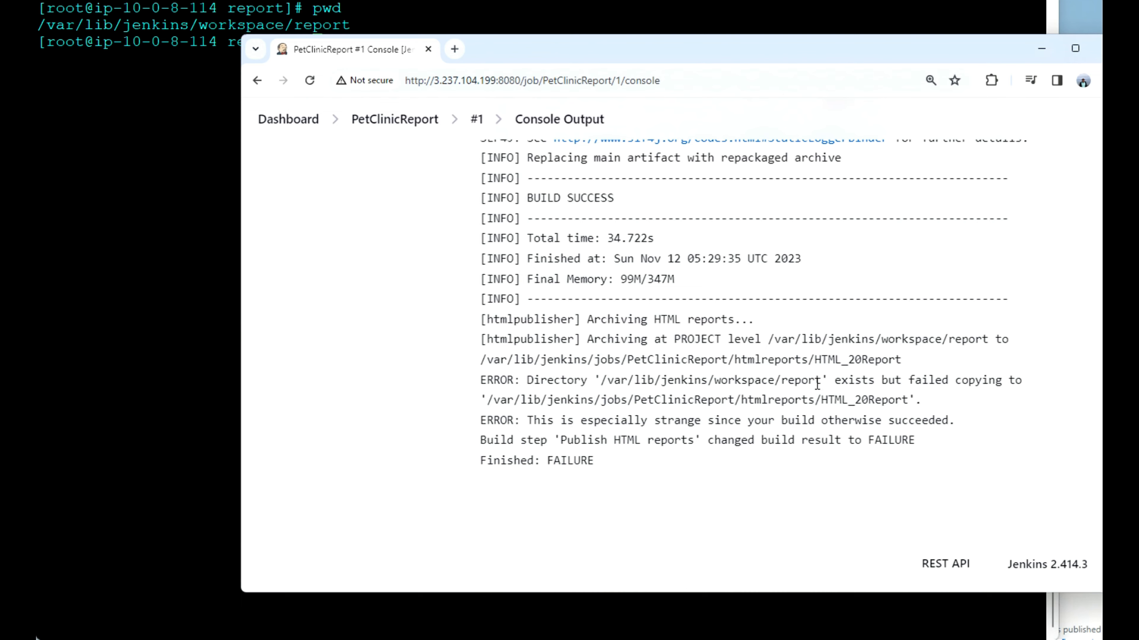
Step: Return from the console output to the PetClinicReport project page and open the src folder of the spring-petclinic repository on GitHub
scroll(817, 384, "up", 15)
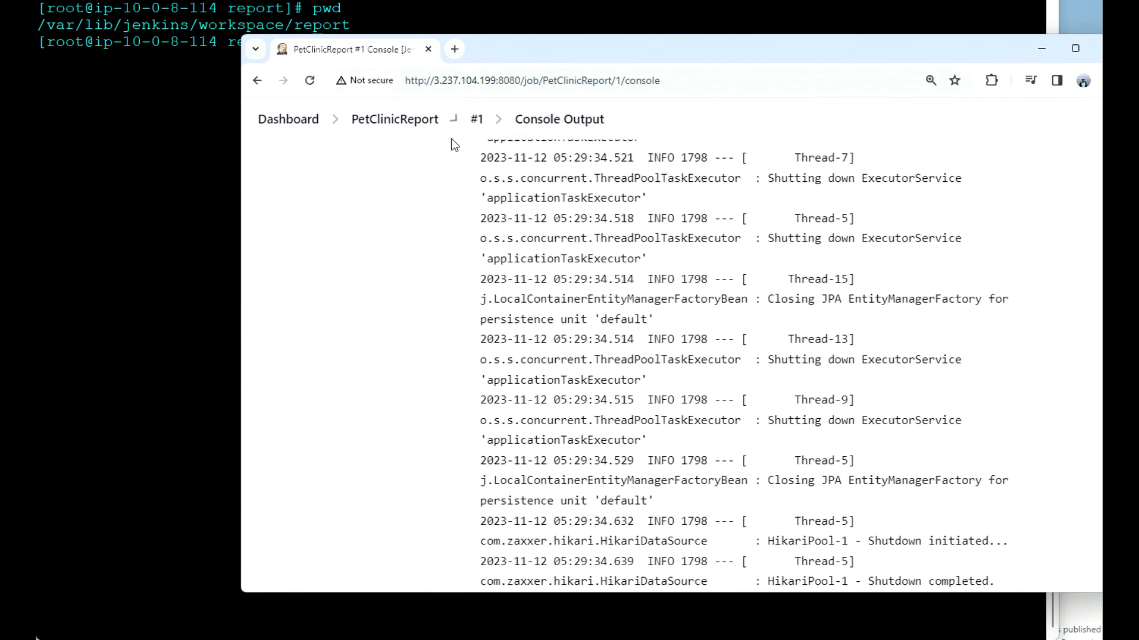
left_click(422, 127)
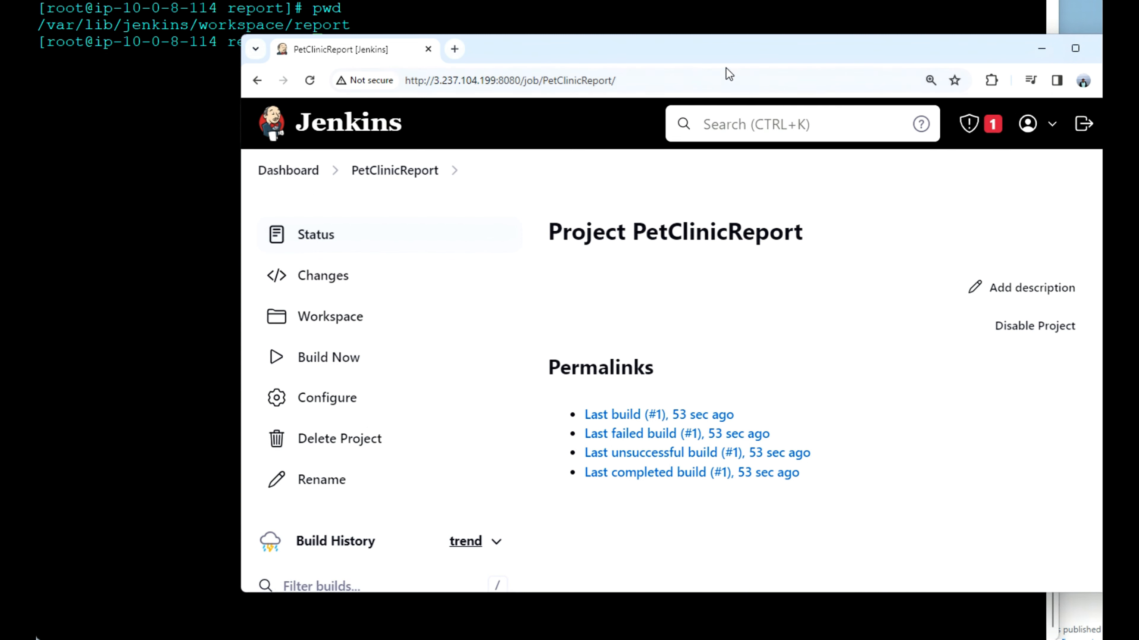
key("alt+Tab")
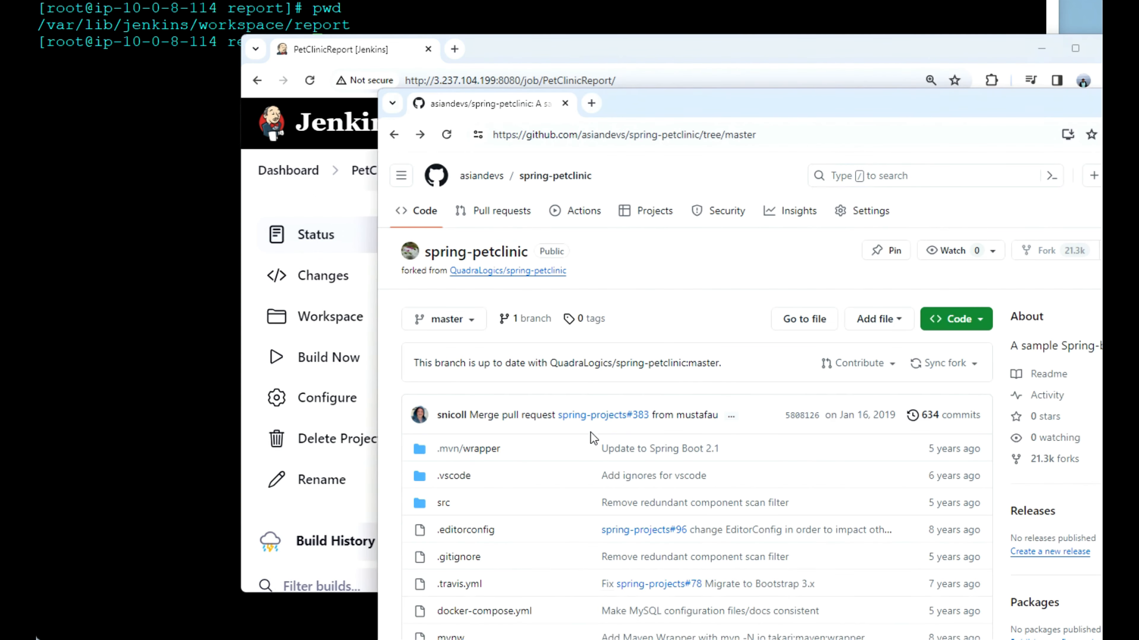
scroll(591, 434, "down", 2)
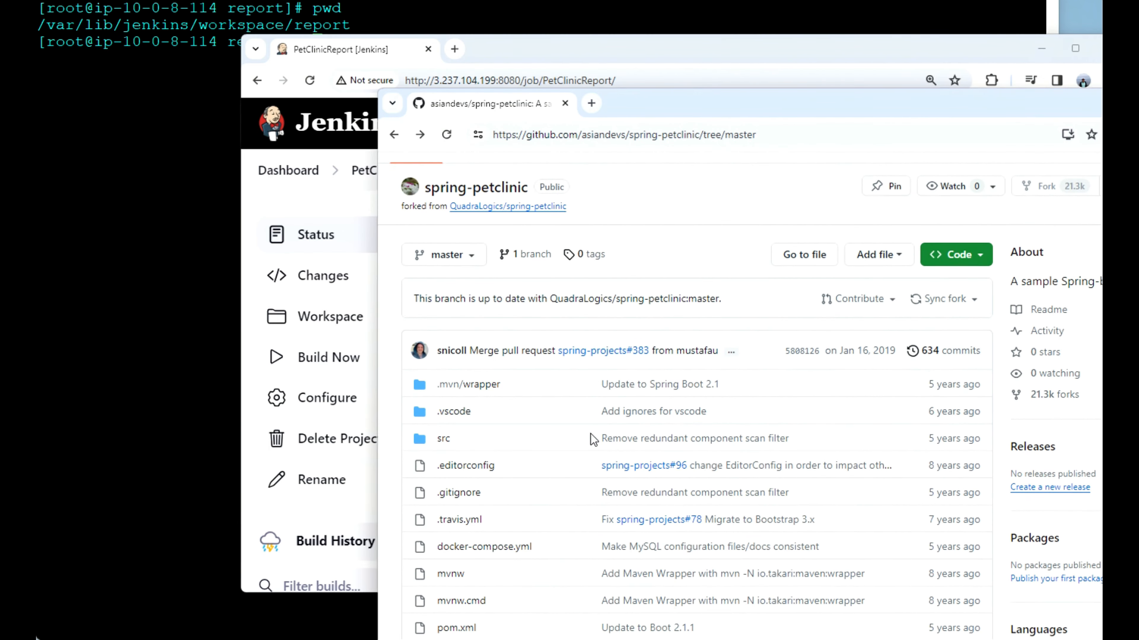
scroll(591, 435, "down", 1)
scroll(591, 433, "down", 1)
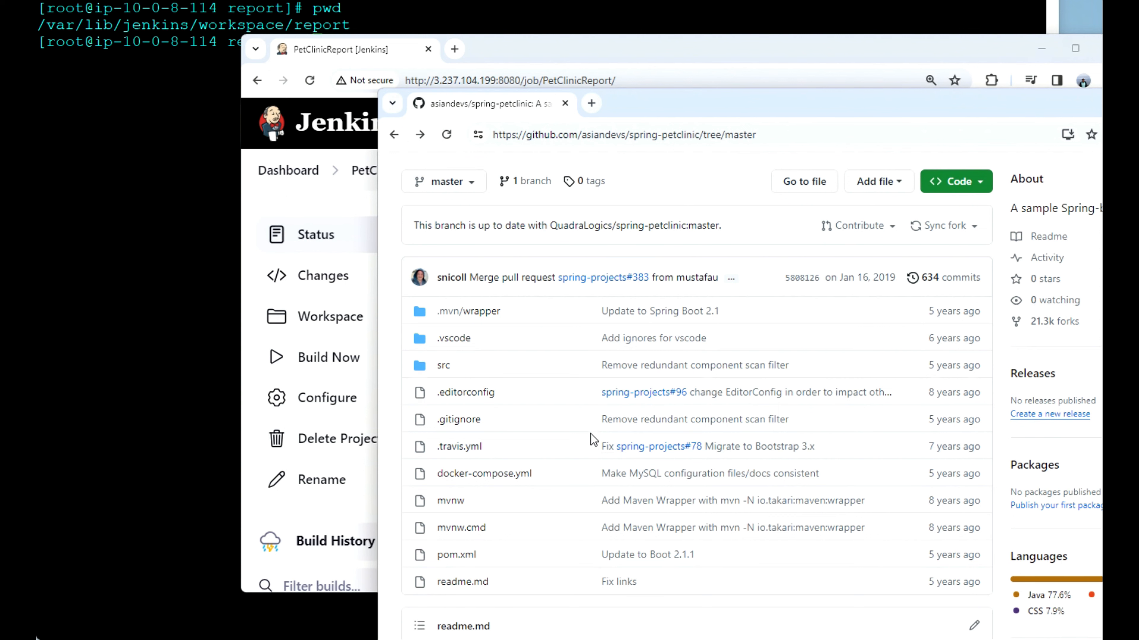
left_click(444, 370)
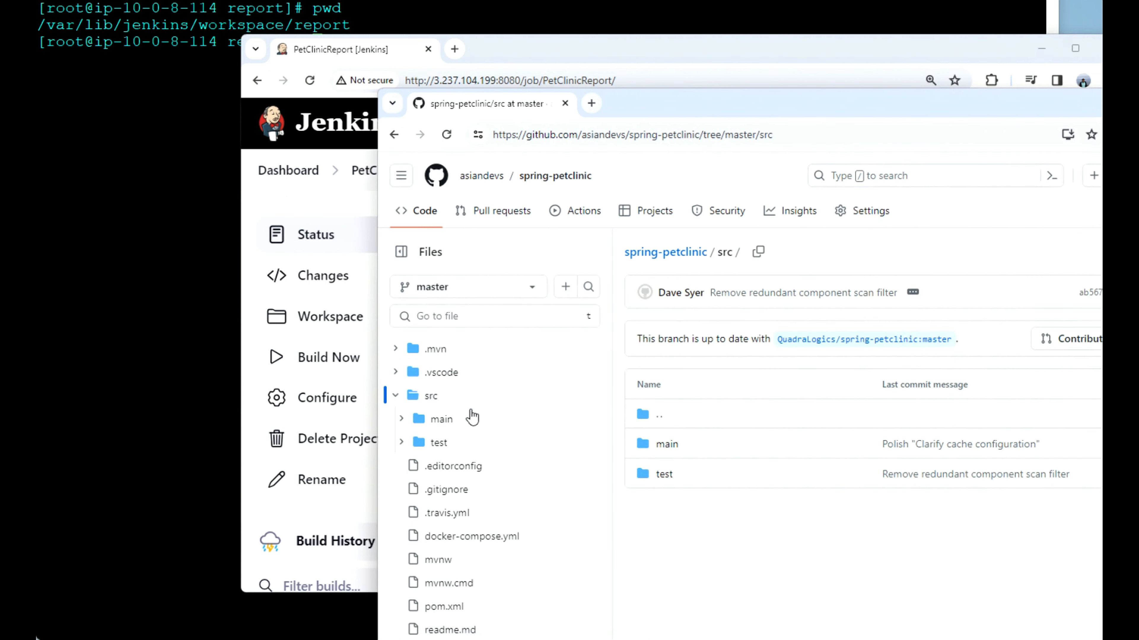
Step: Search the spring-petclinic repository for index and go back to the repository's main page
scroll(497, 484, "up", 2)
left_click(929, 177)
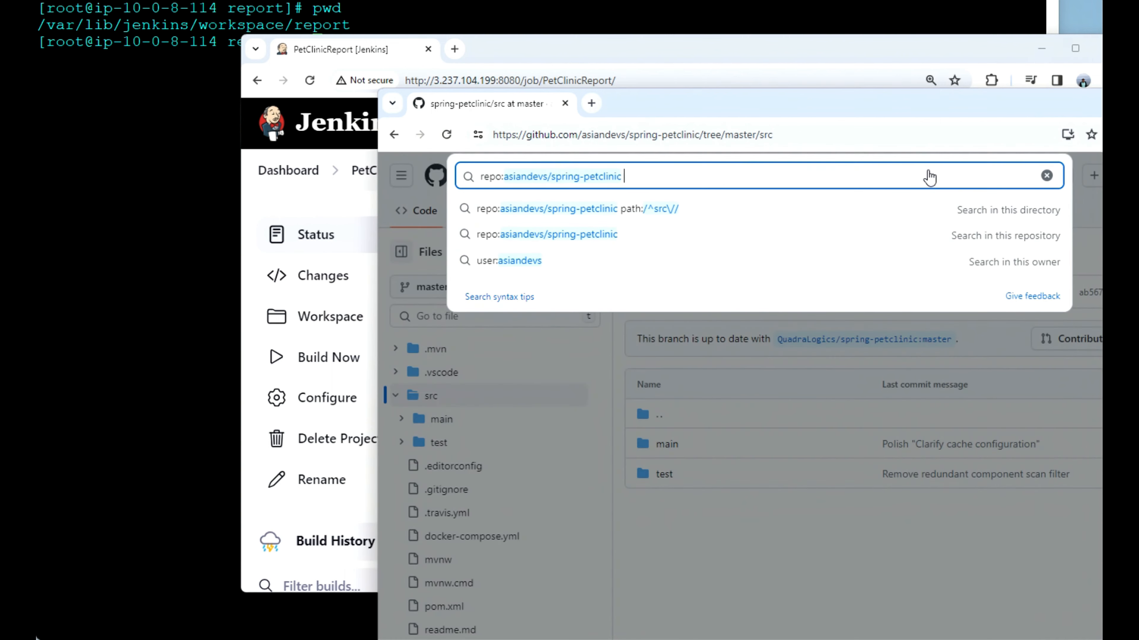
type("index")
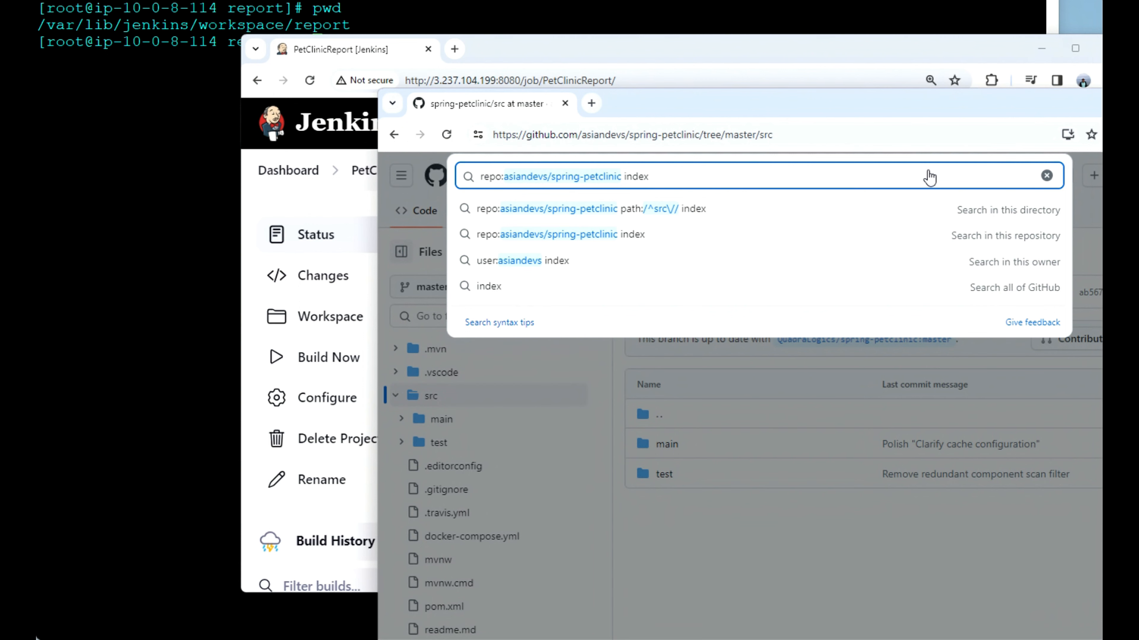
key("Return")
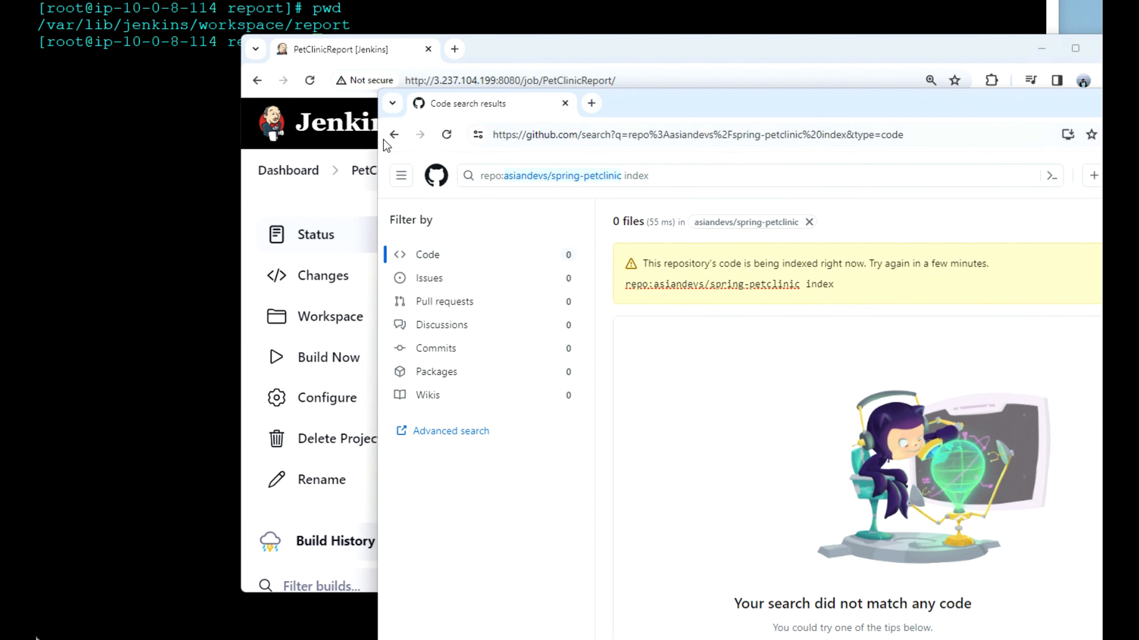
left_click(393, 136)
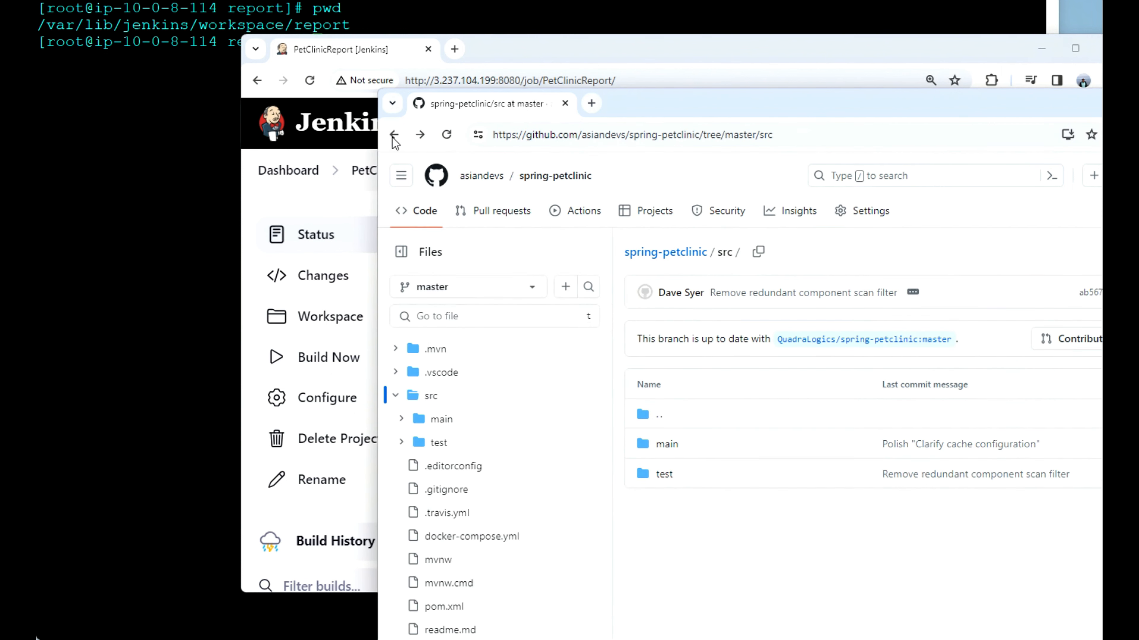
left_click(393, 135)
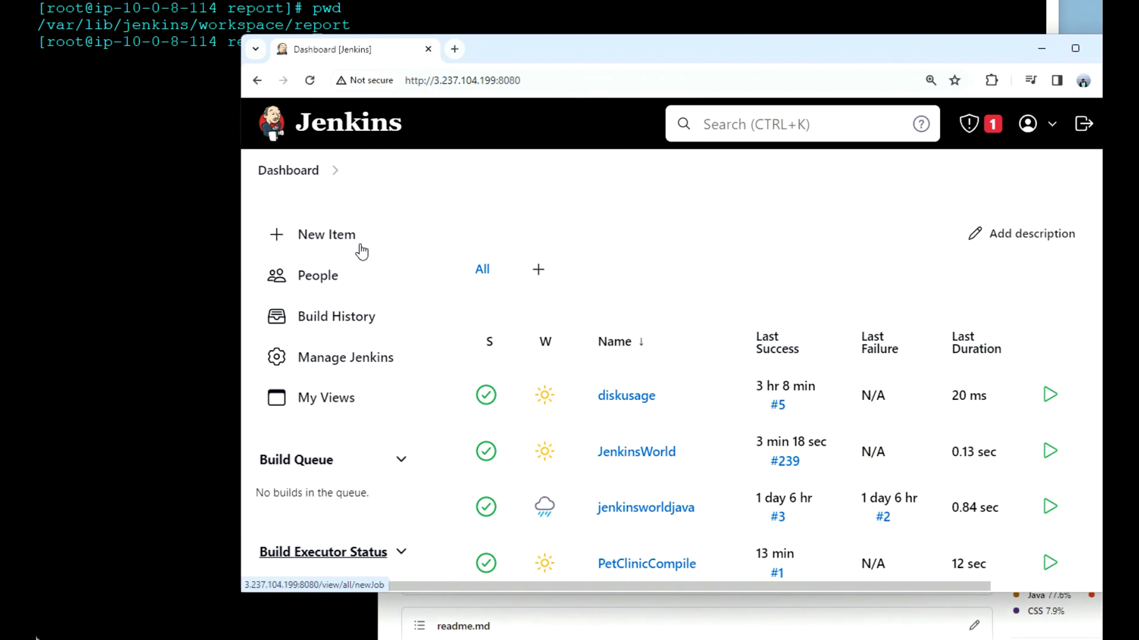
Step: Create a new freestyle project named PetClinicReport from the Jenkins dashboard
left_click(344, 237)
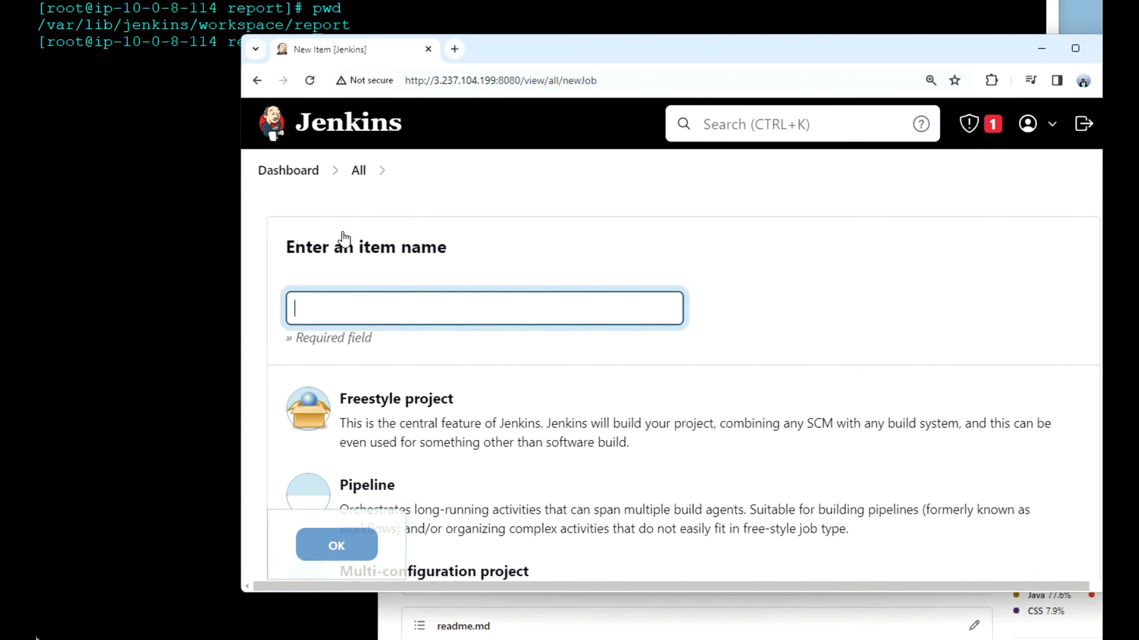
left_click(364, 308)
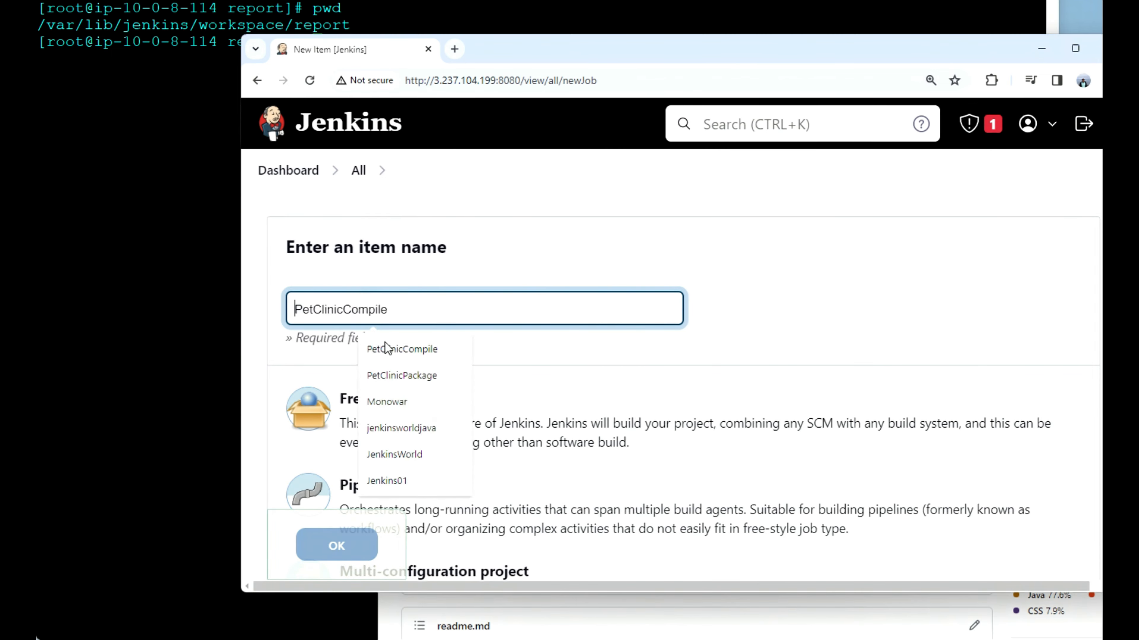
left_click(391, 350)
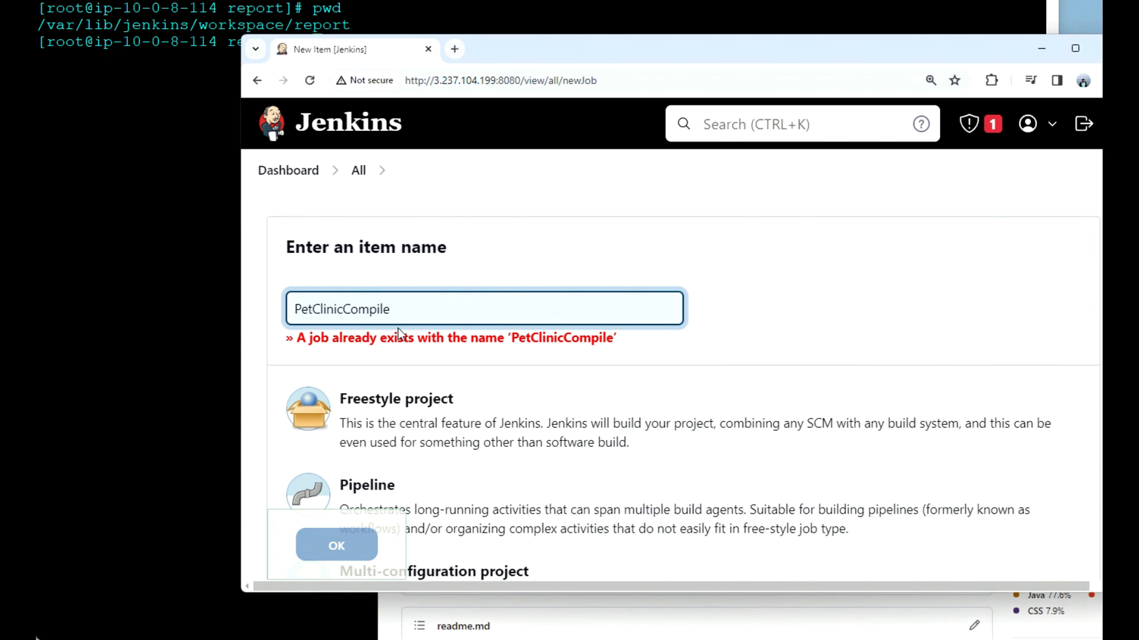
key("BackSpace")
key("BackSpace")
key("BackSpace")
key("BackSpace")
key("BackSpace")
key("BackSpace")
key("BackSpace")
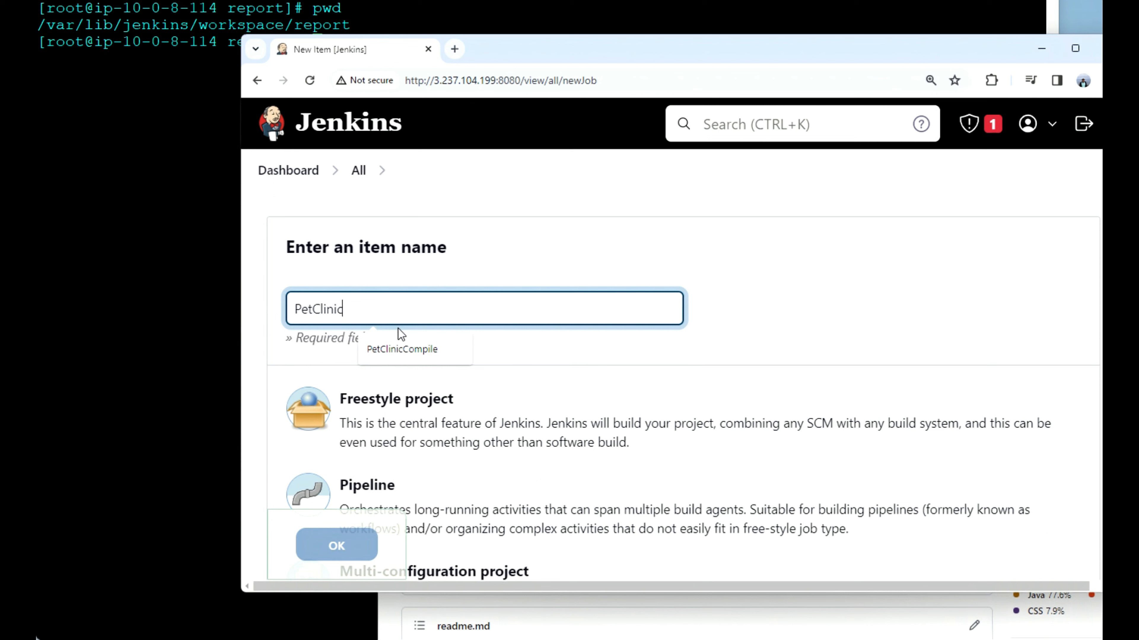
type("Report")
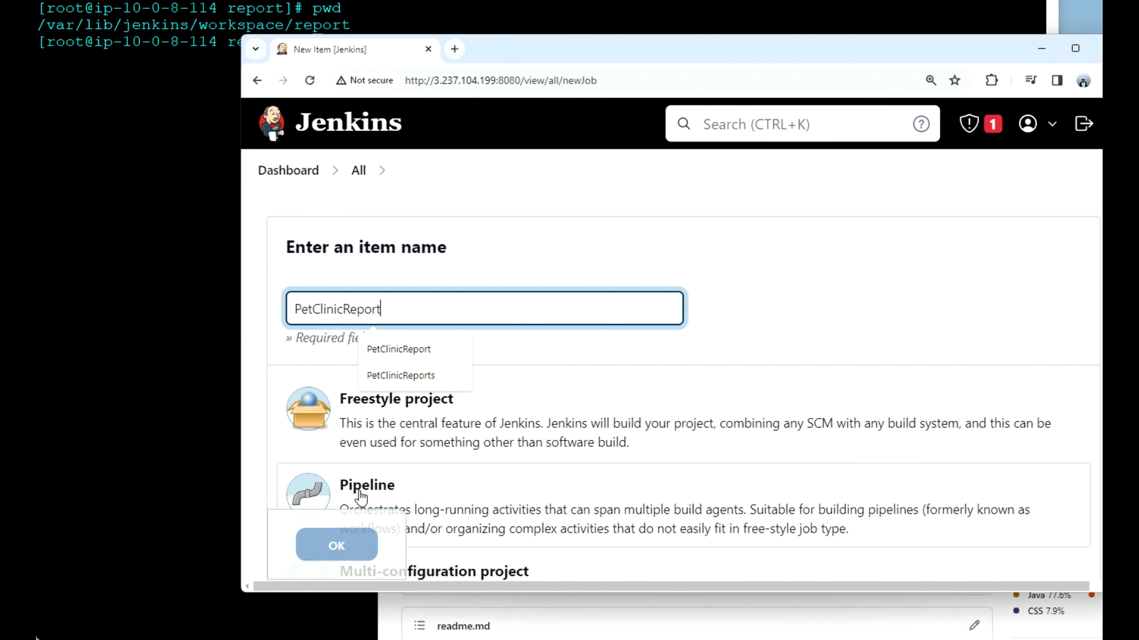
left_click(370, 423)
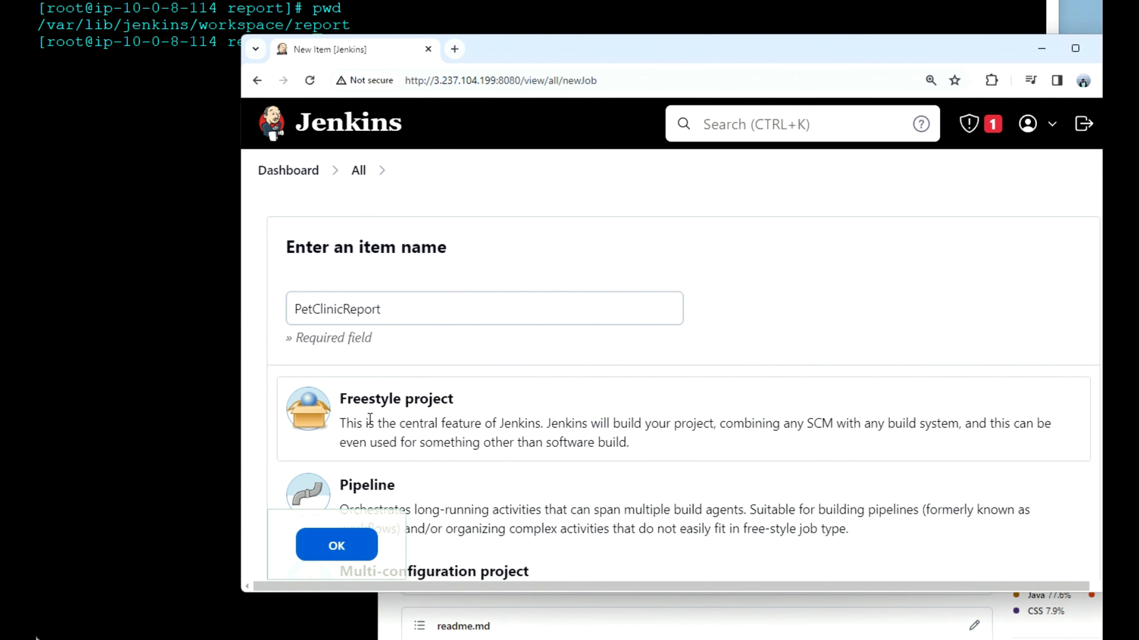
left_click(343, 545)
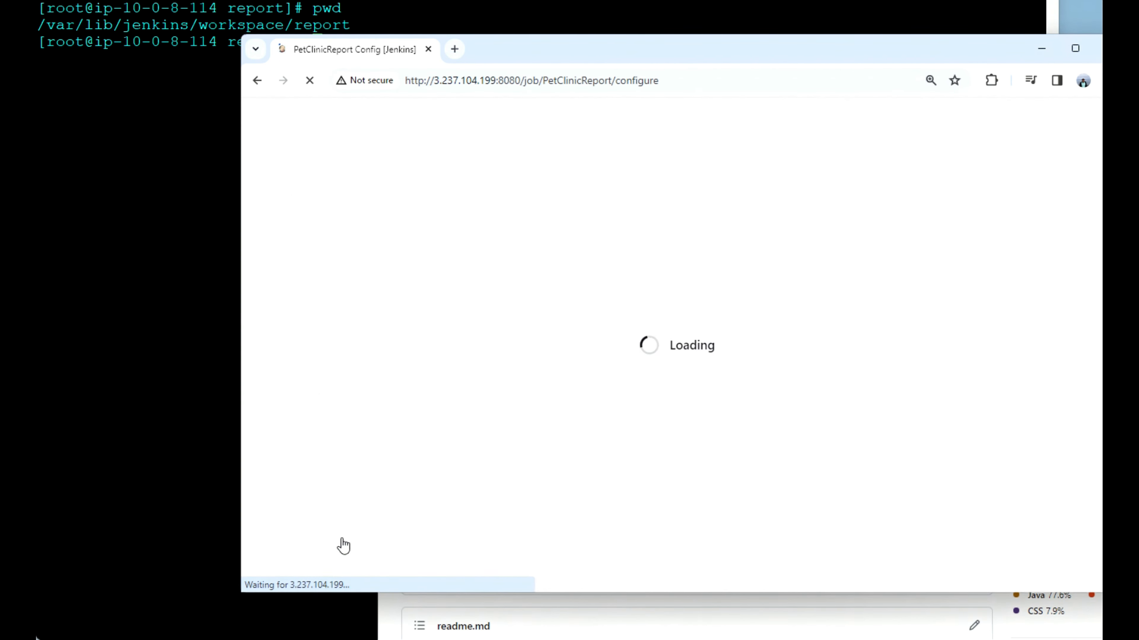
scroll(415, 446, "down", 5)
scroll(415, 446, "down", 5)
left_click(502, 425)
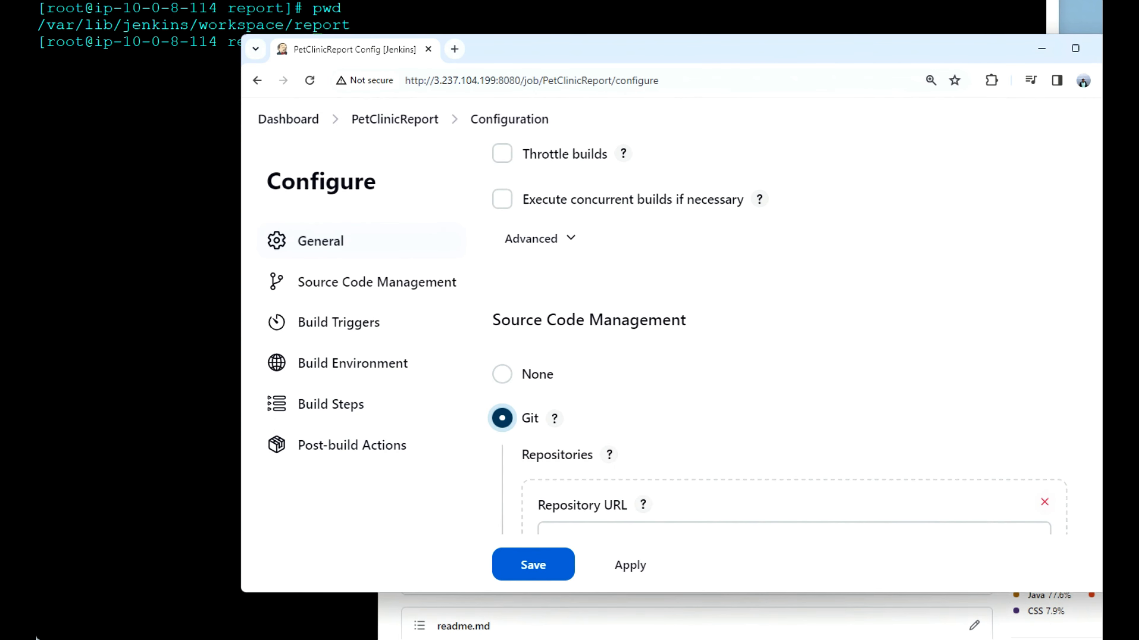
key("alt+Tab")
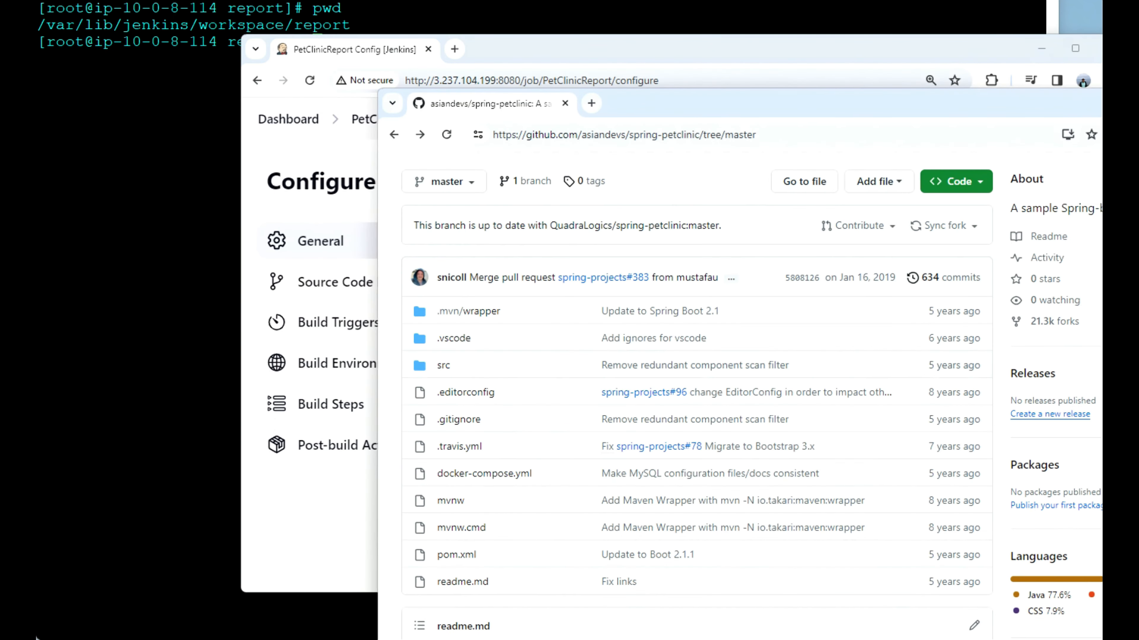
left_click(984, 185)
left_click(962, 316)
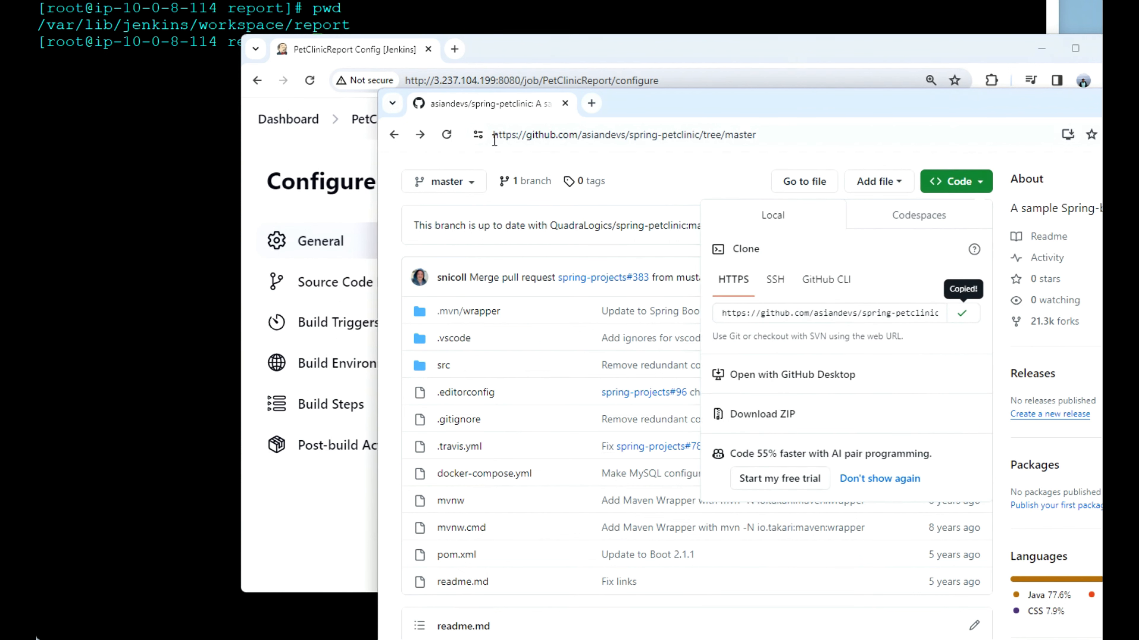
left_click(506, 39)
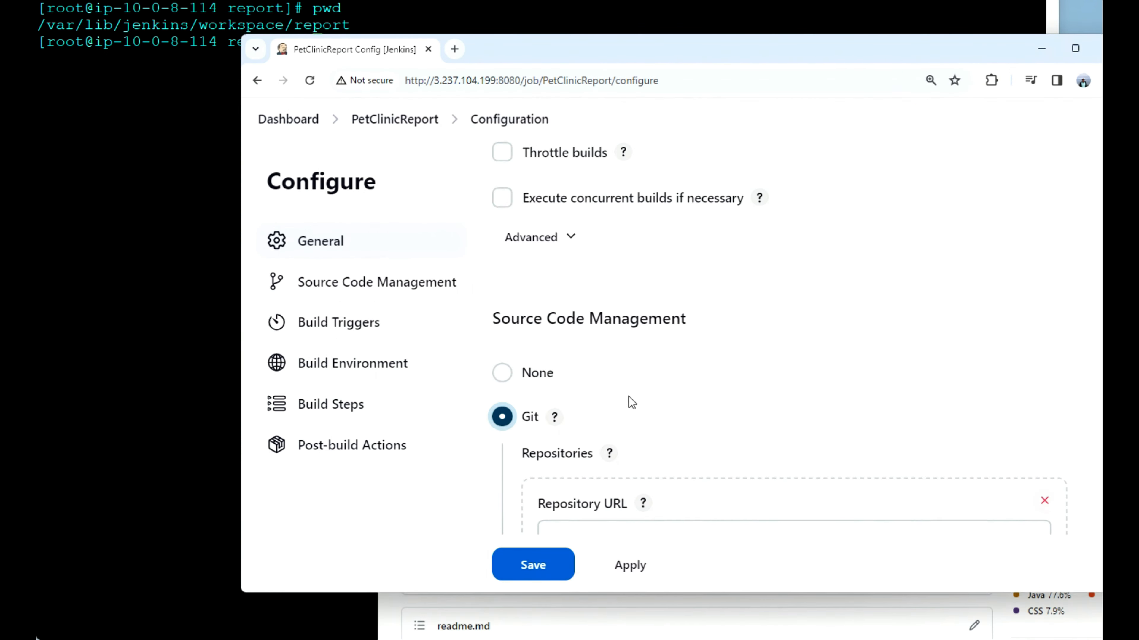
scroll(629, 397, "down", 4)
left_click(626, 352)
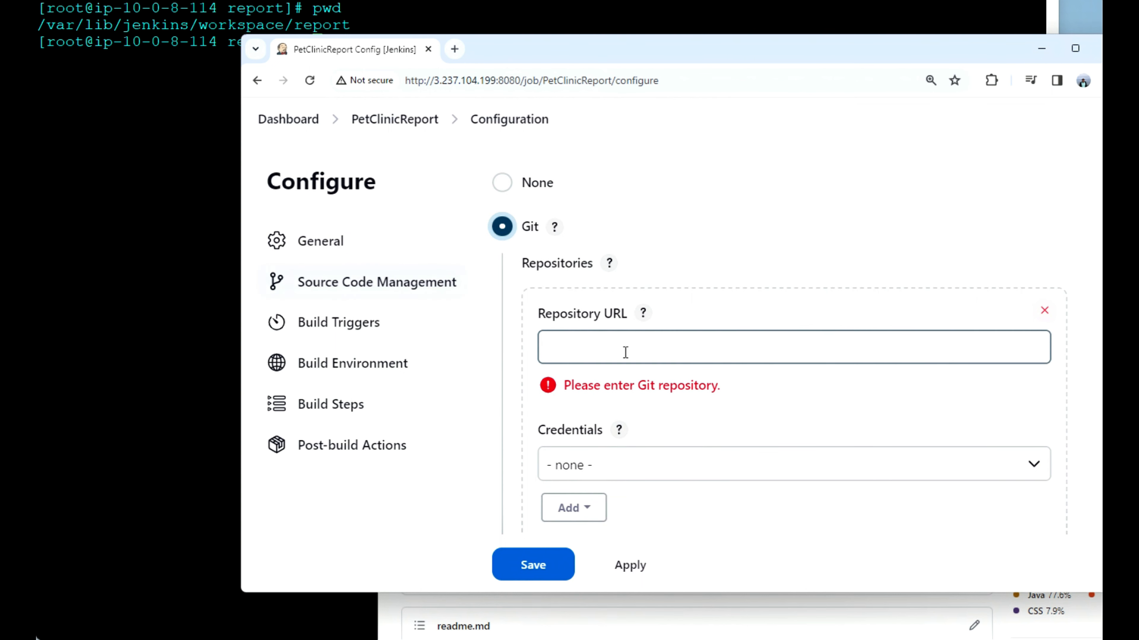
left_click(625, 352)
key("ctrl+v")
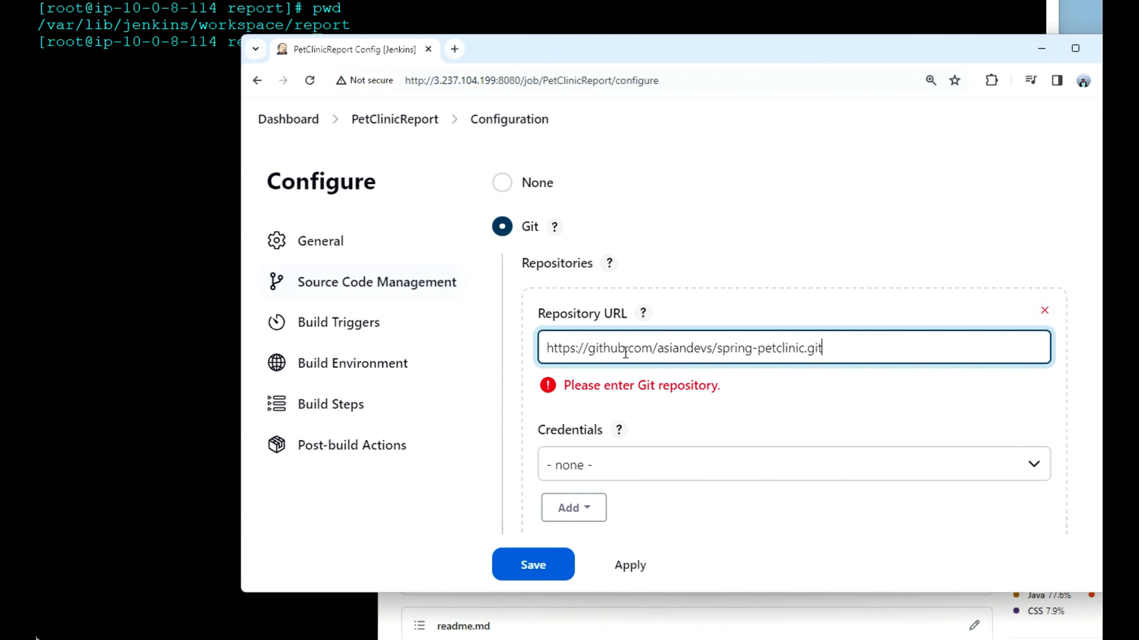
Step: Add a build step that invokes top-level Maven targets with the goal verify
scroll(798, 410, "down", 7)
scroll(798, 411, "down", 20)
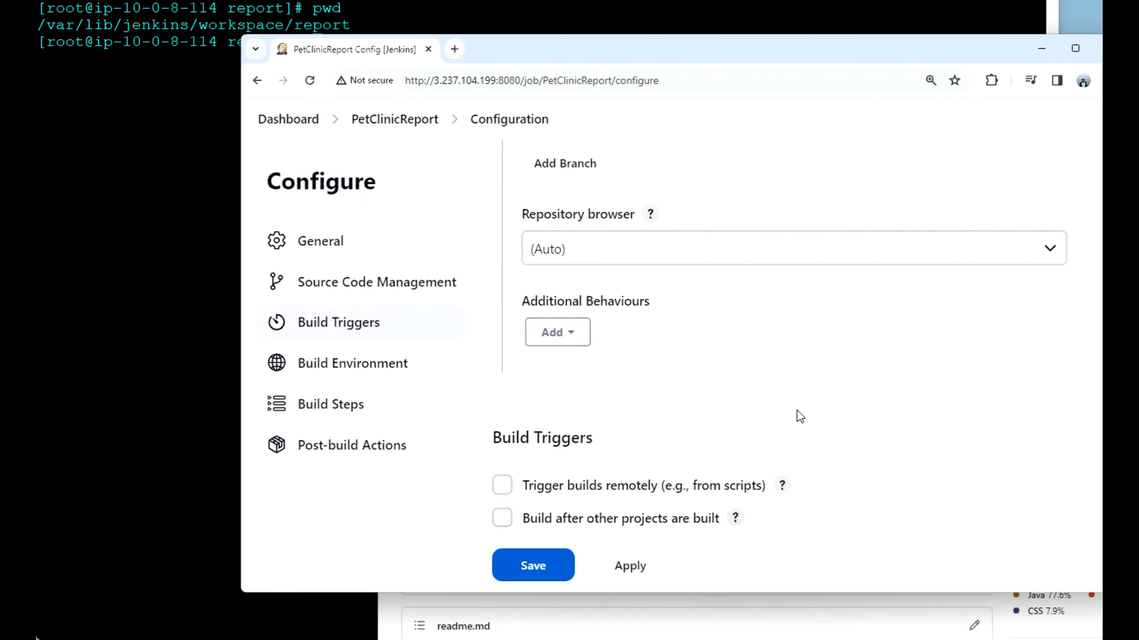
scroll(798, 415, "down", 1)
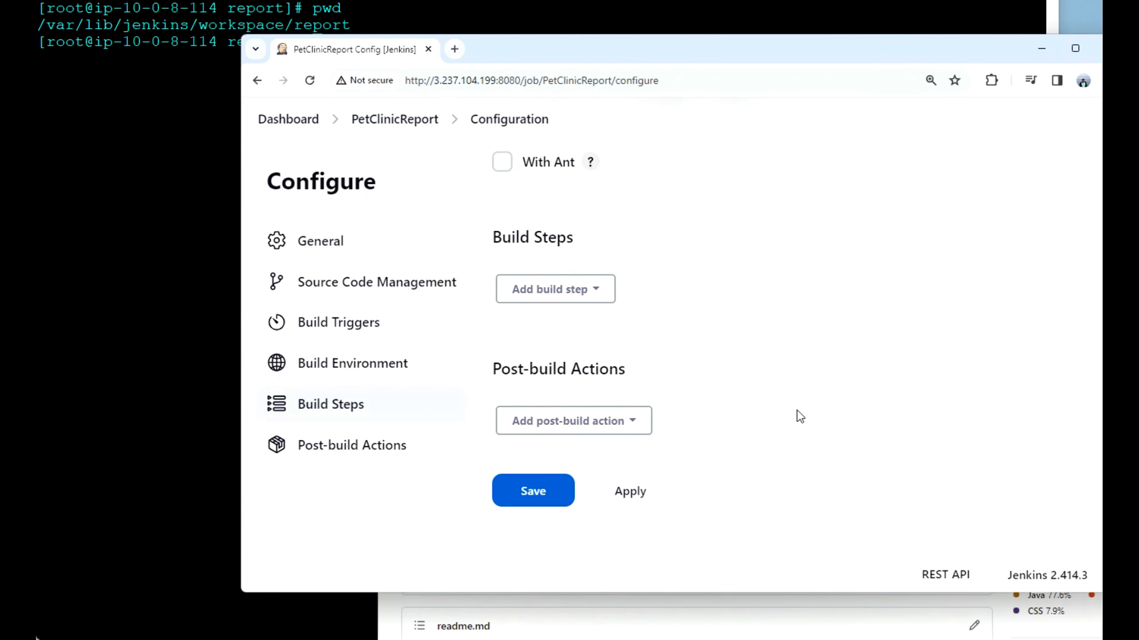
left_click(603, 292)
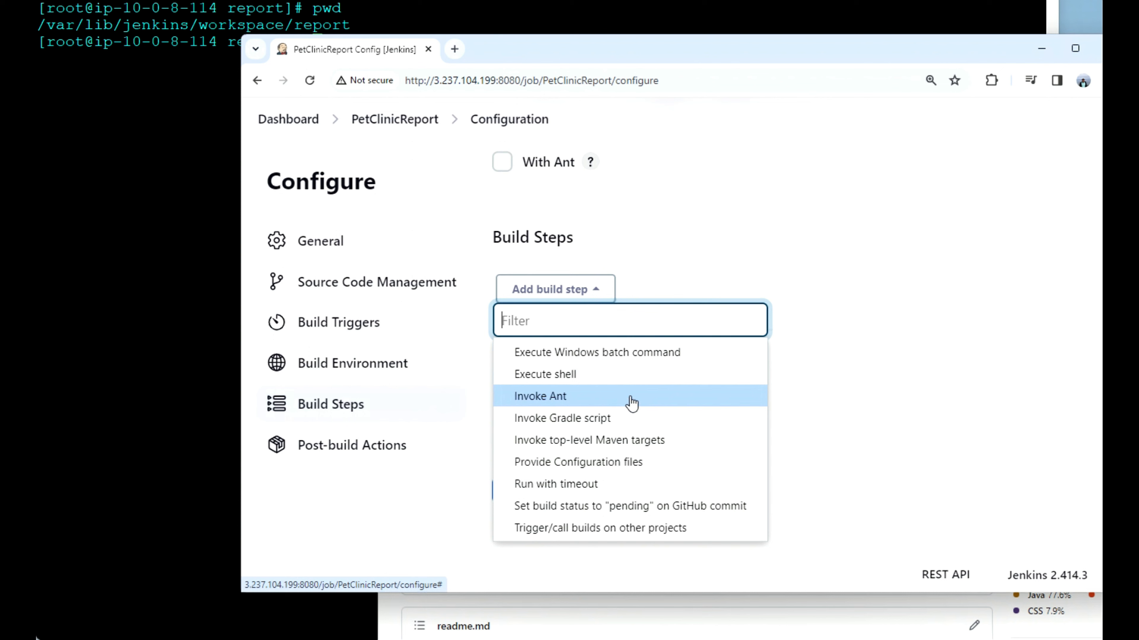
left_click(620, 441)
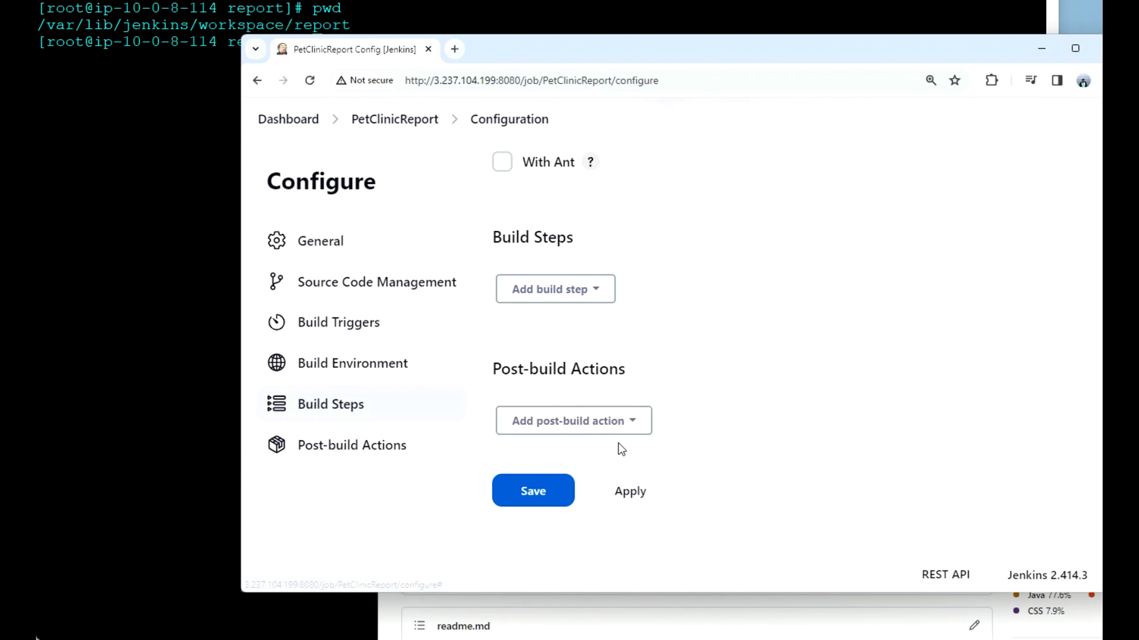
left_click(595, 451)
type("verify")
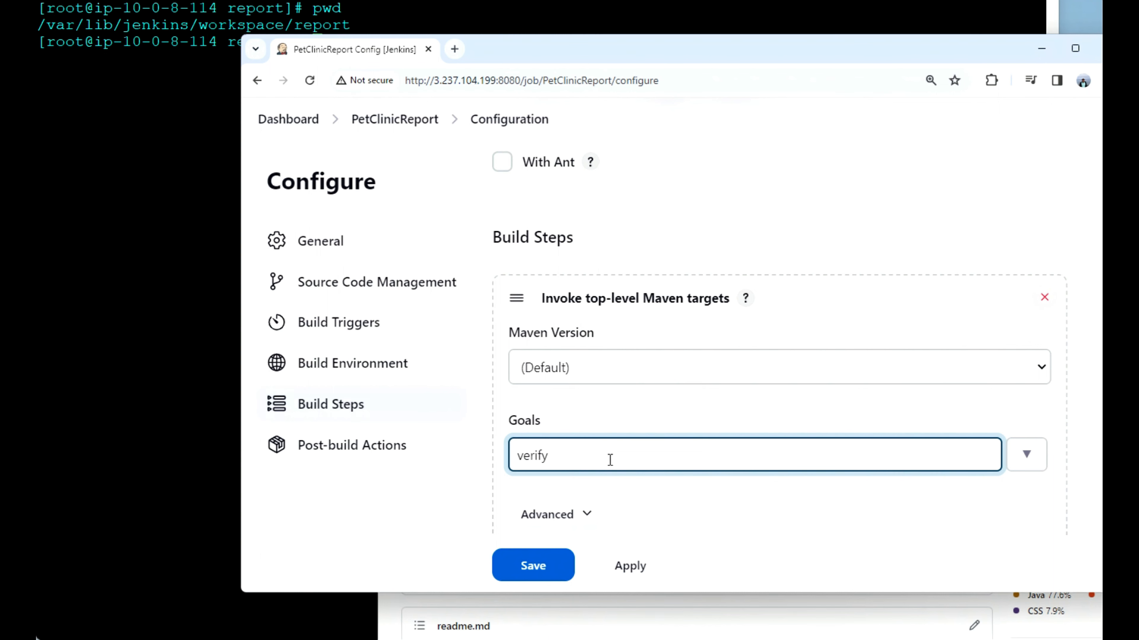
left_click(695, 502)
Step: Add a Publish HTML reports post-build action to the PetClinicReport job
scroll(695, 502, "down", 3)
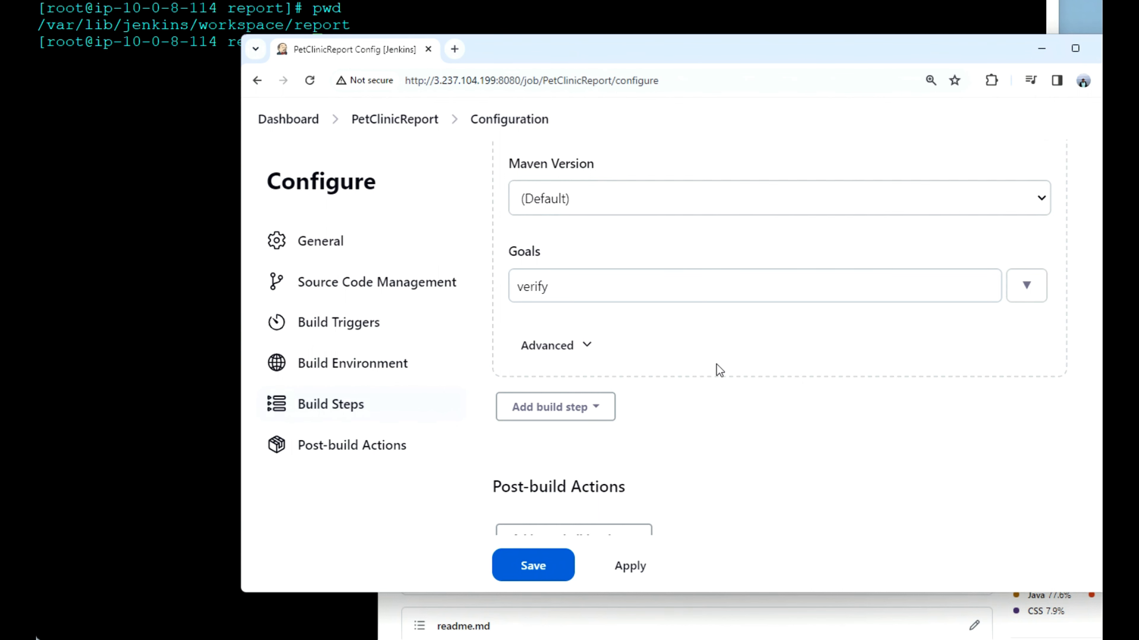
scroll(721, 403, "down", 1)
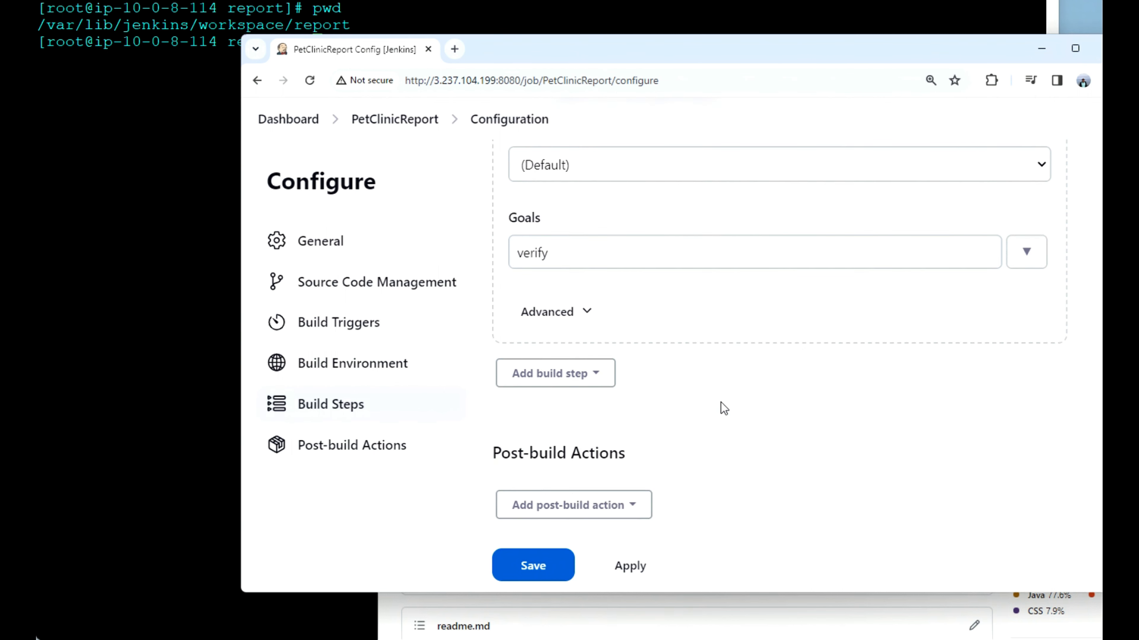
scroll(722, 407, "down", 2)
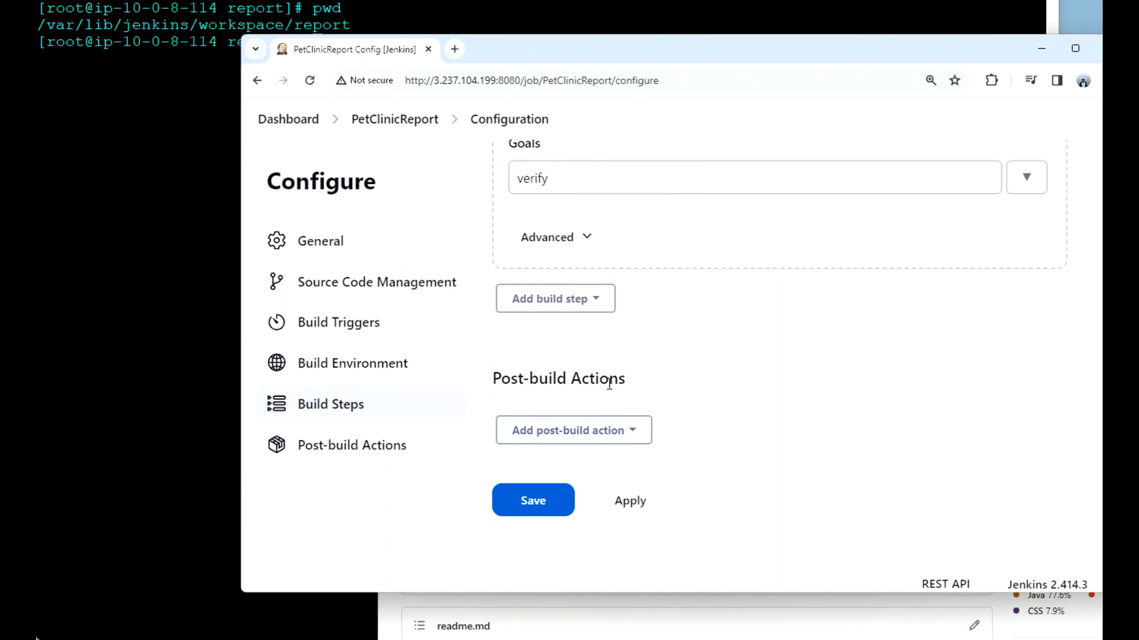
left_click(640, 432)
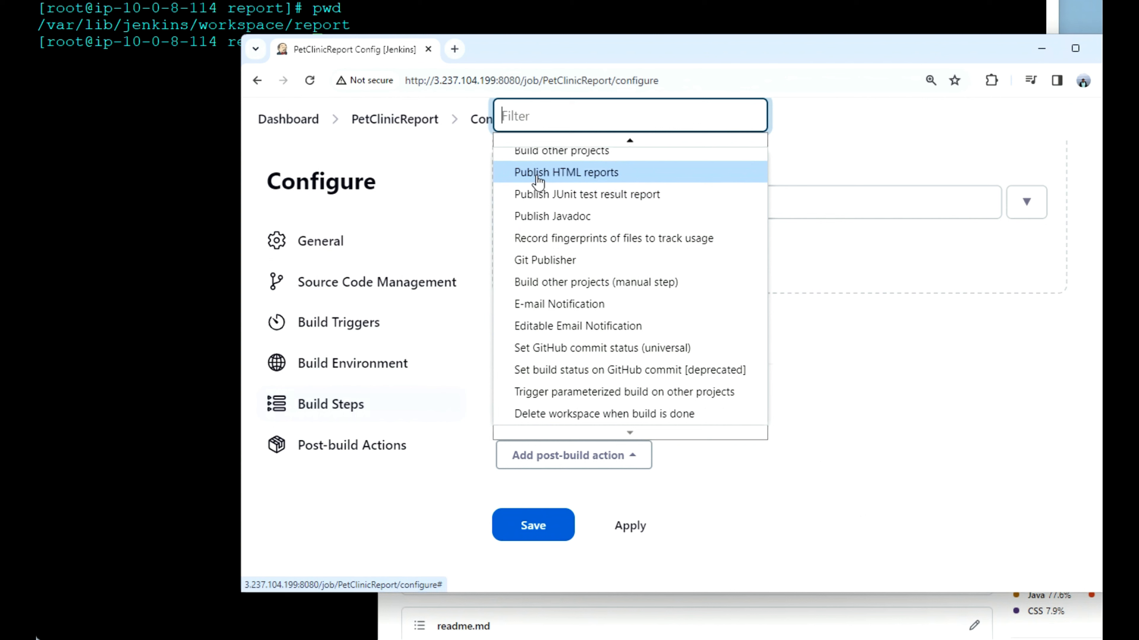
left_click(594, 175)
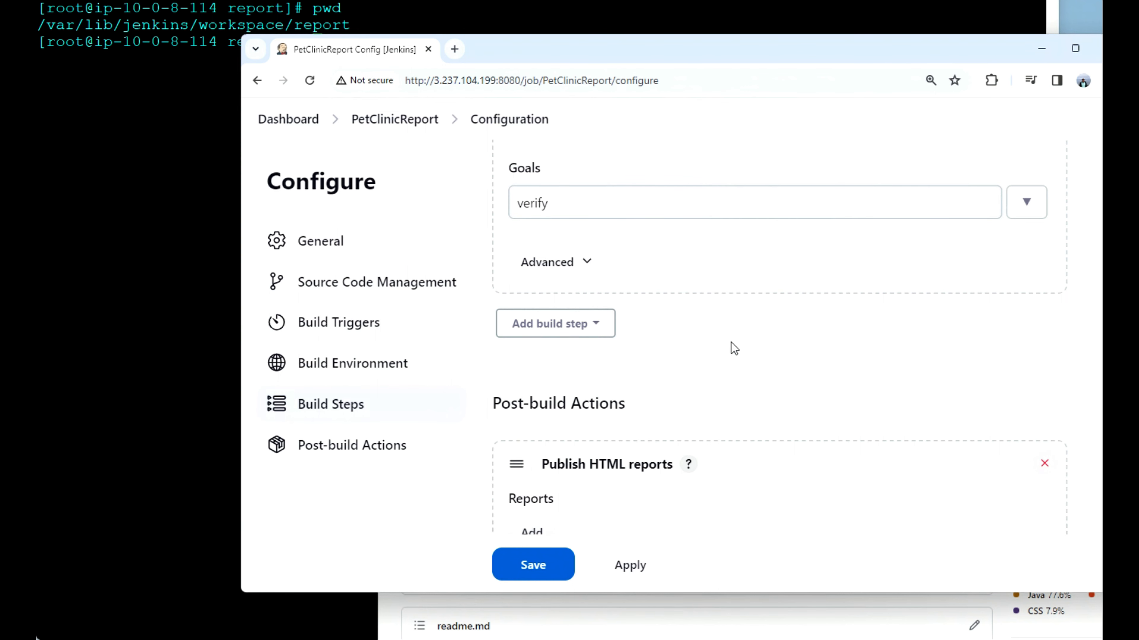
scroll(764, 406, "down", 2)
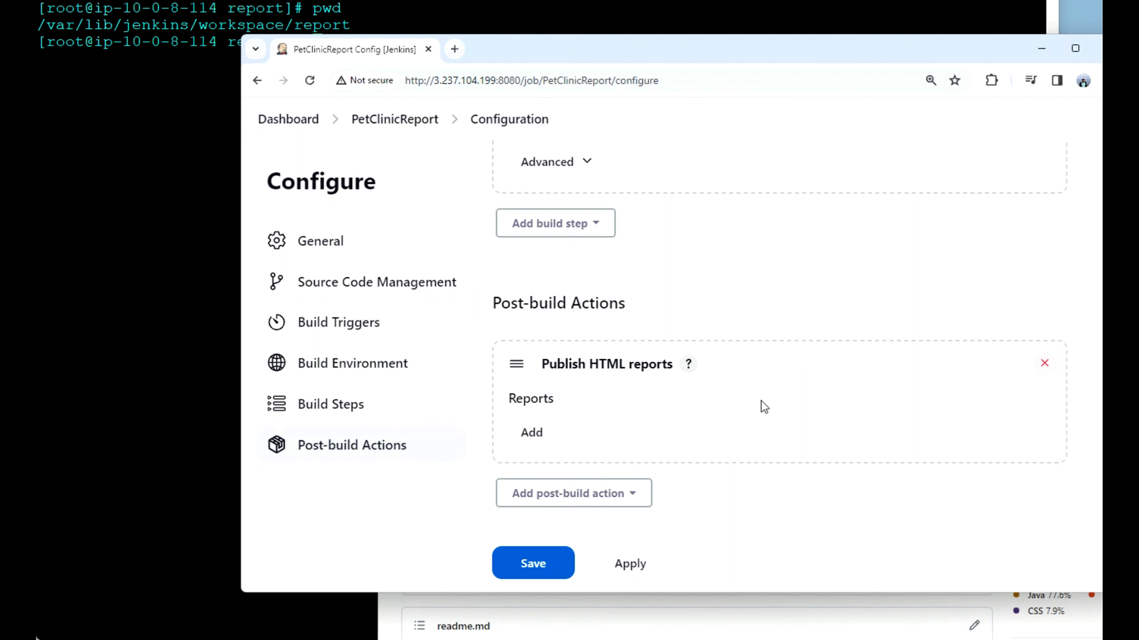
Step: Add a report entry that archives the HTML directory target/site/jacoco, and save the PetClinicReport configuration
left_click(529, 434)
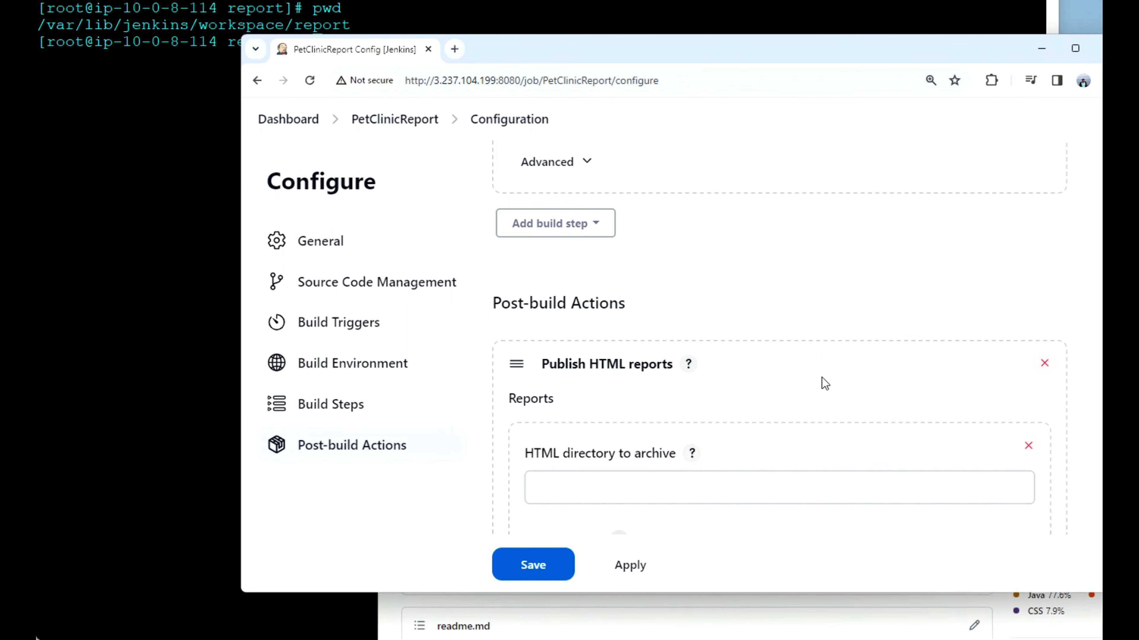
scroll(822, 378, "down", 3)
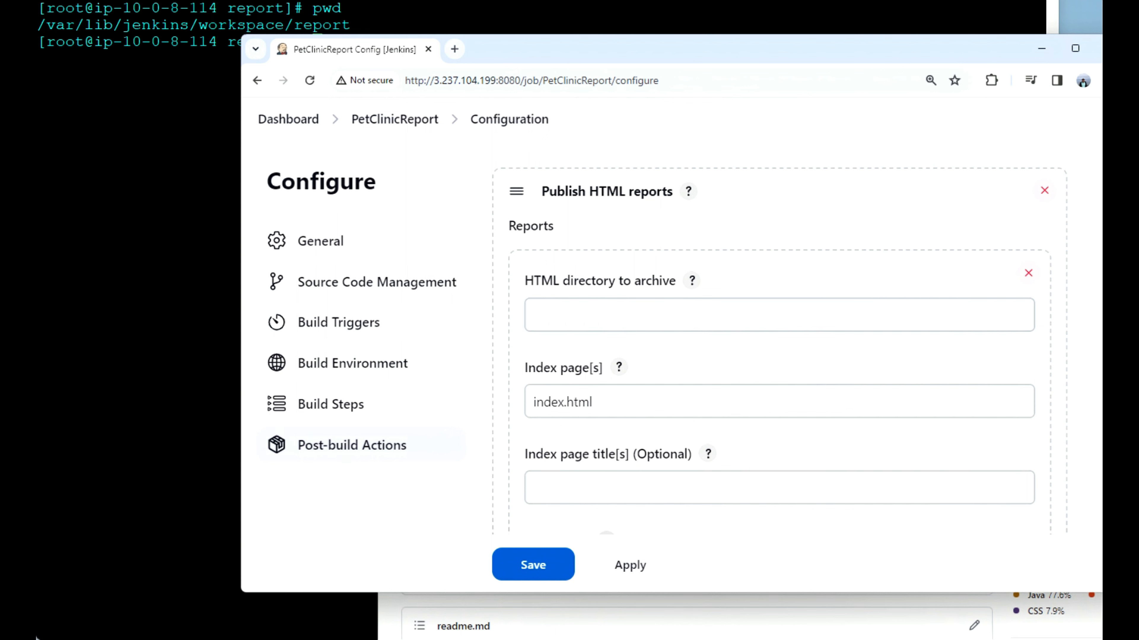
key("alt+Tab")
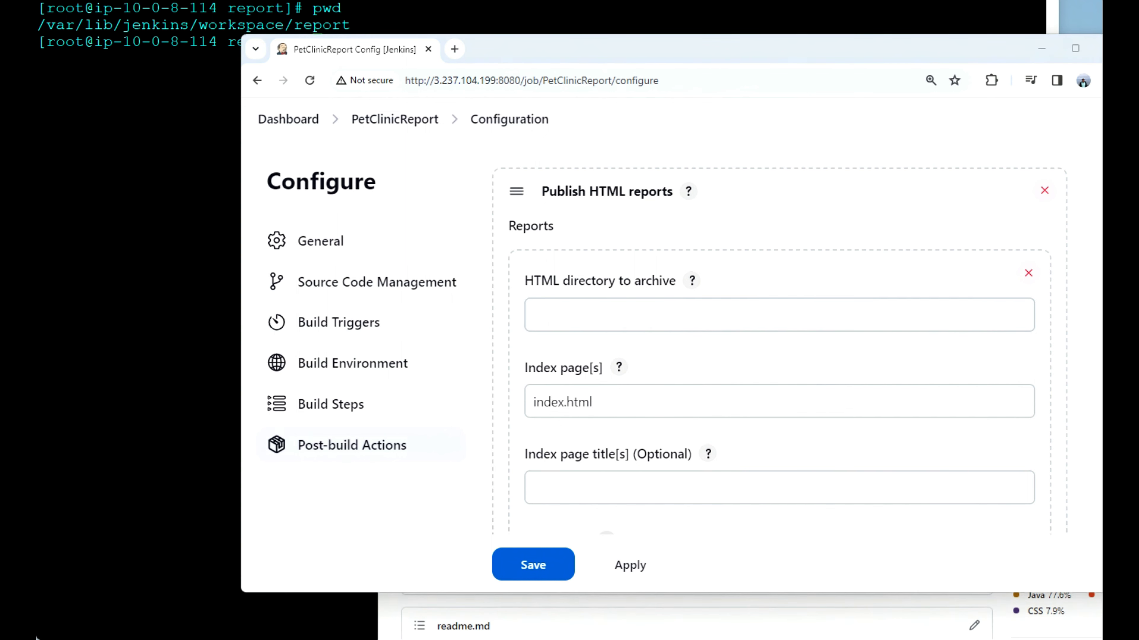
left_click(631, 317)
key("ctrl+v")
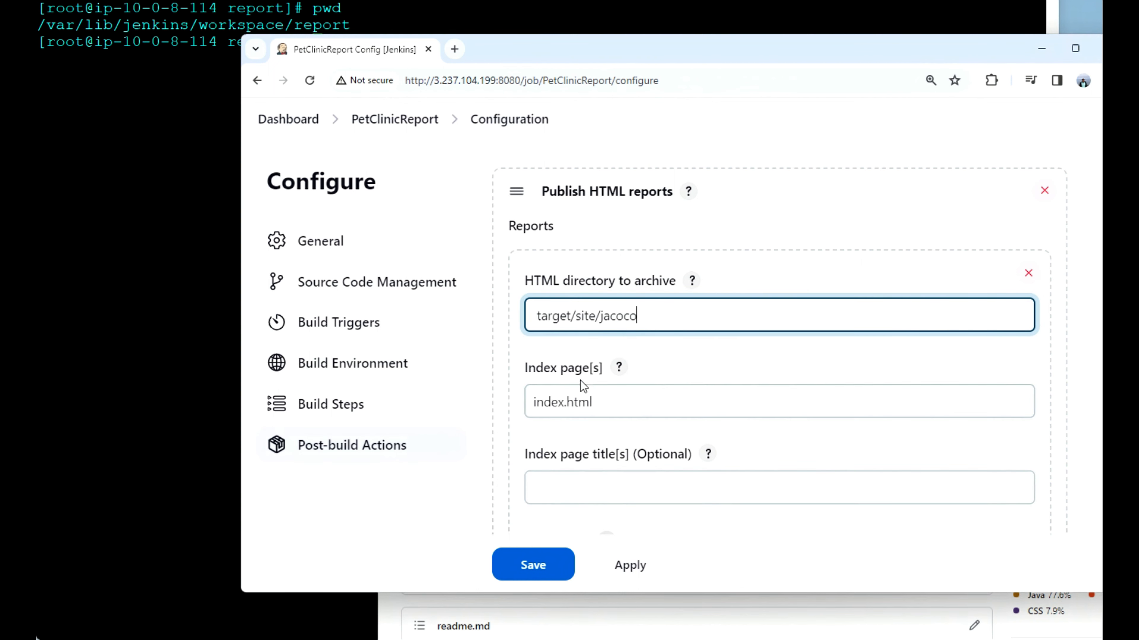
left_click(546, 569)
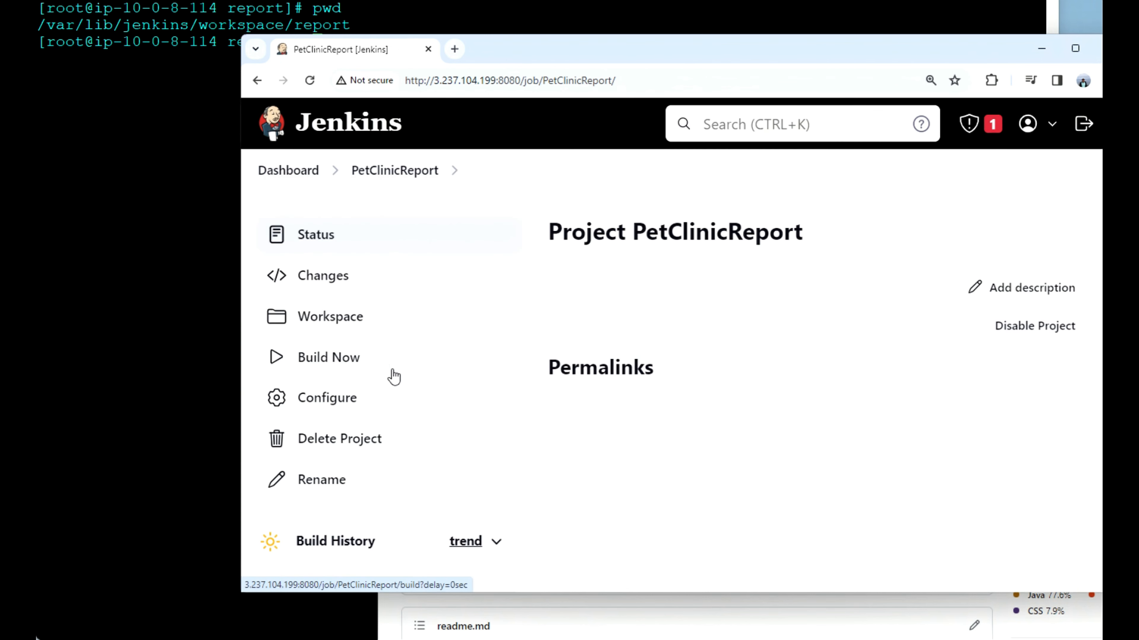
Step: Build the PetClinicReport job and examine the console output of its first build
left_click(341, 359)
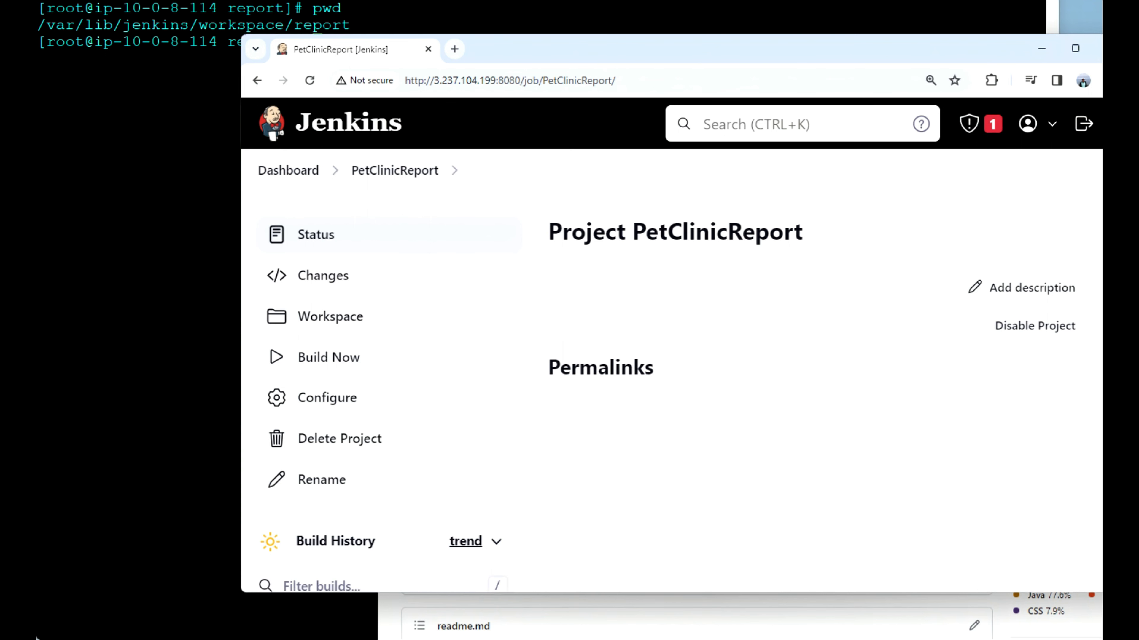
scroll(936, 452, "down", 3)
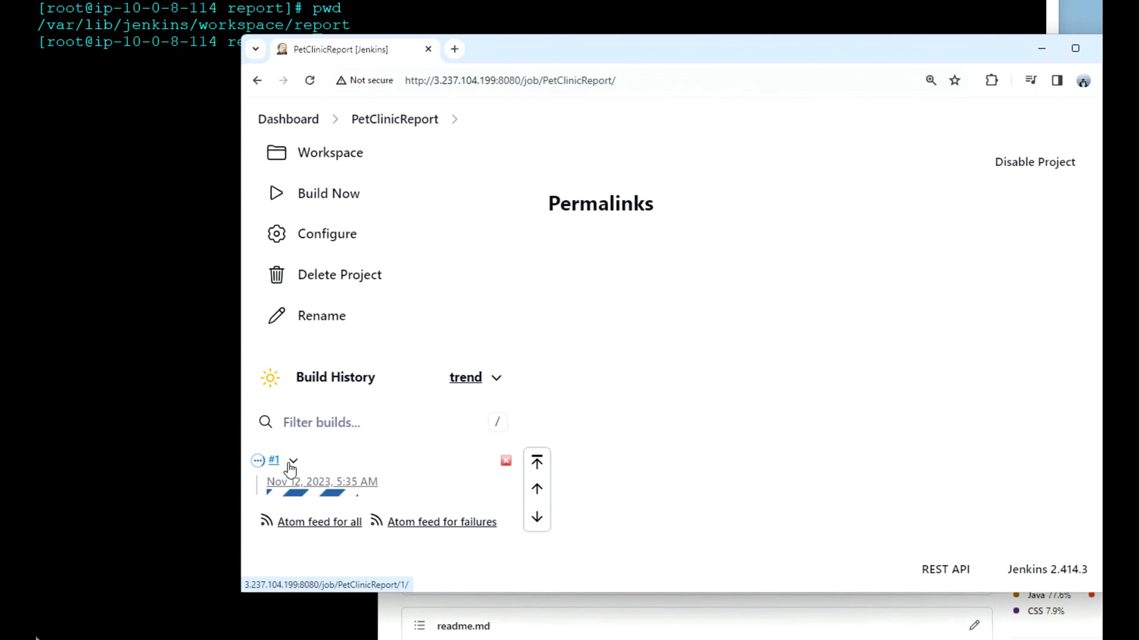
left_click(292, 463)
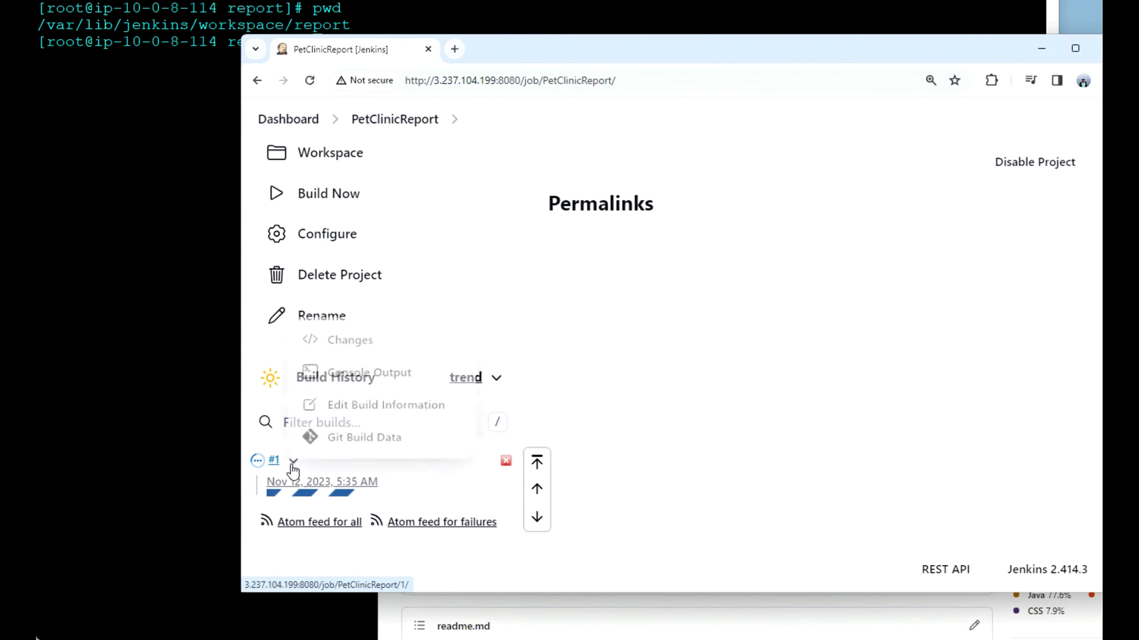
left_click(364, 373)
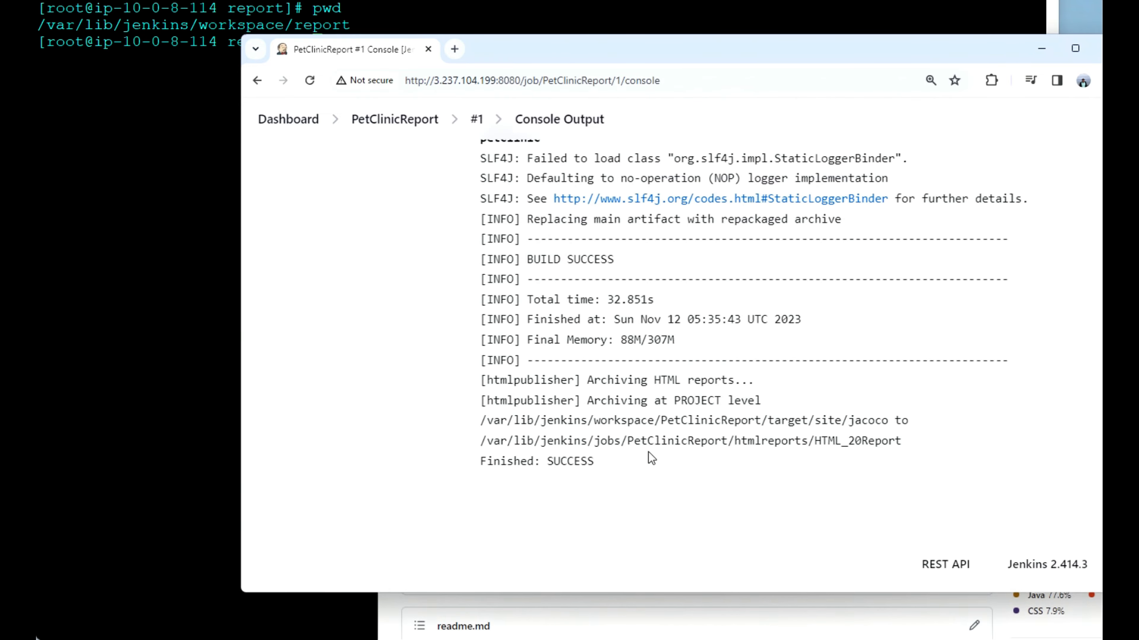
scroll(598, 456, "up", 15)
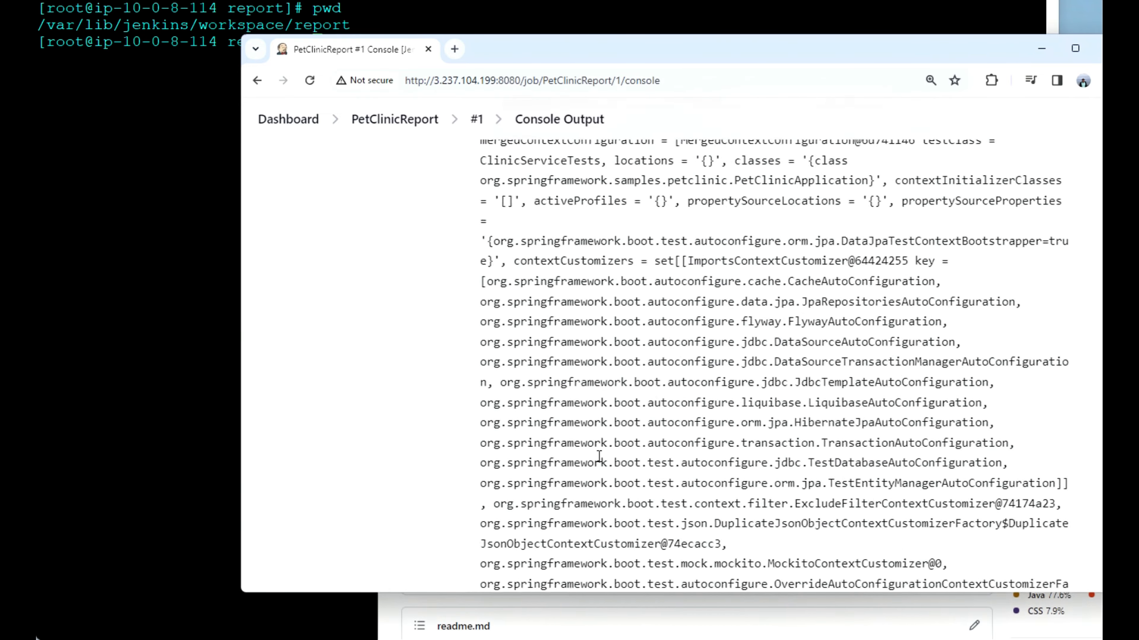
Step: View the published HTML report from the PetClinicReport project page, and return to the project page
left_click(419, 119)
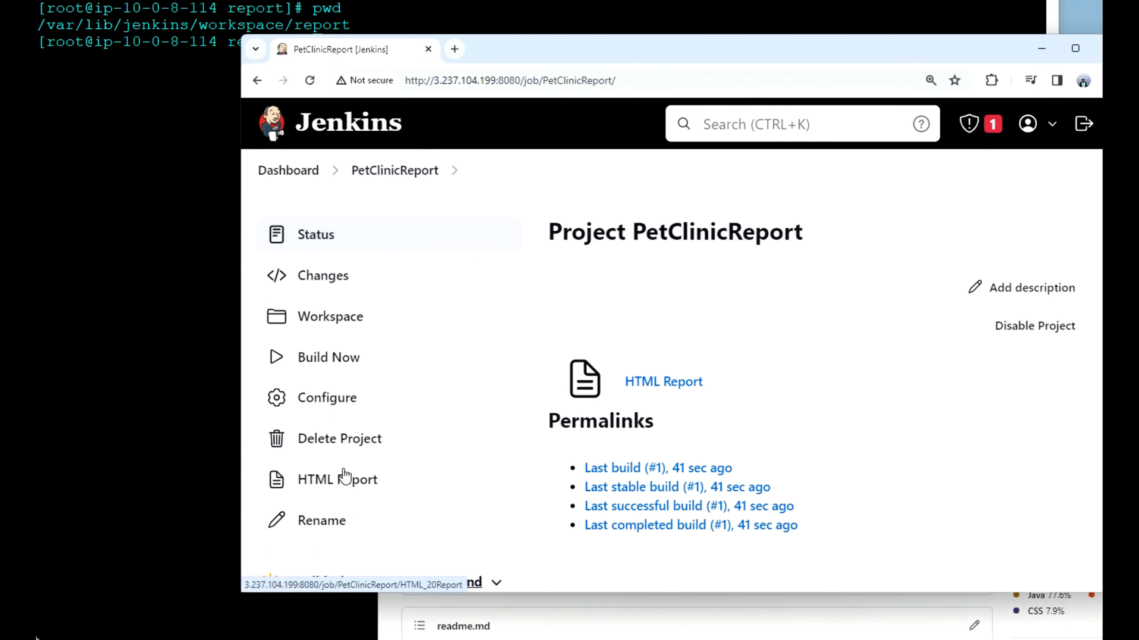
left_click(663, 381)
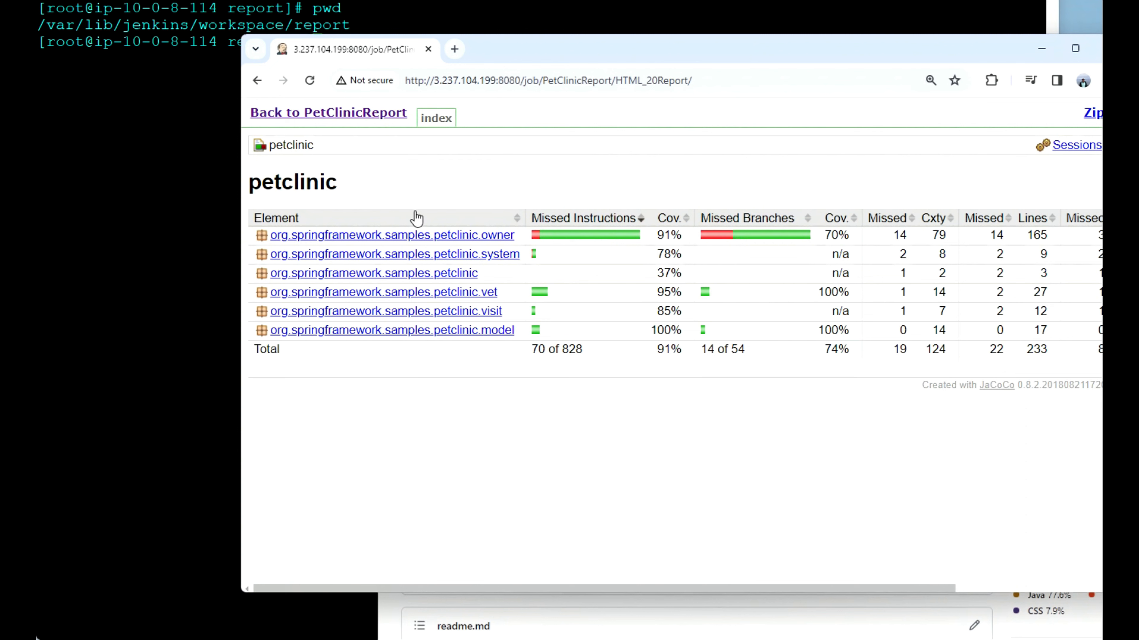
left_click(257, 81)
scroll(501, 366, "down", 2)
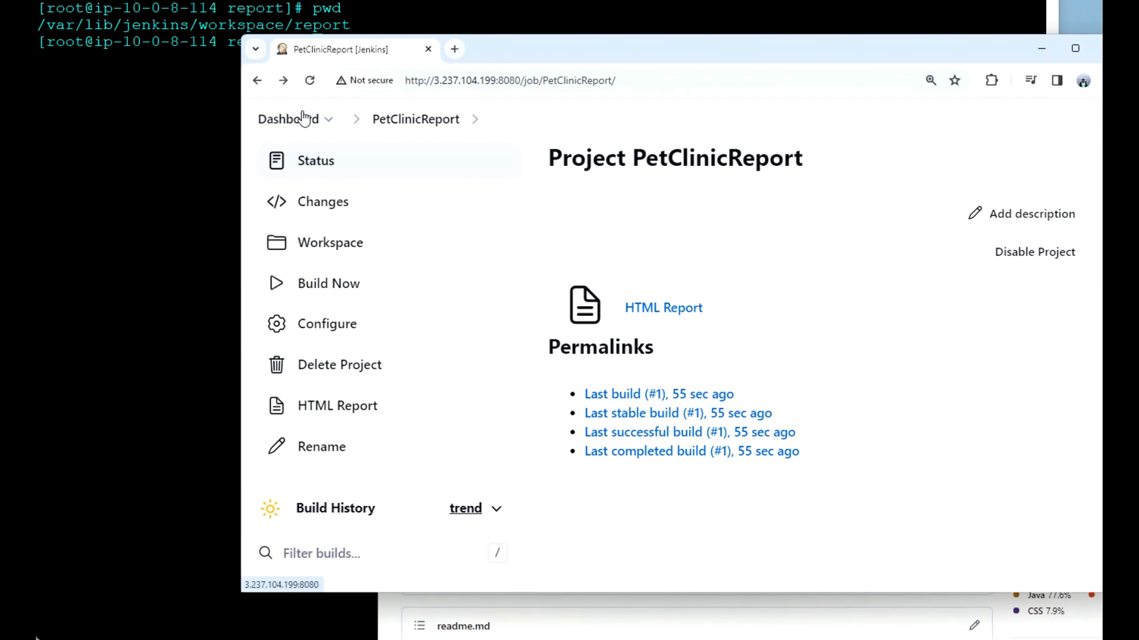
Step: Review the PetClinic jobs on the Jenkins dashboard and the spring-petclinic repository on GitHub, and return to Jenkins
left_click(298, 119)
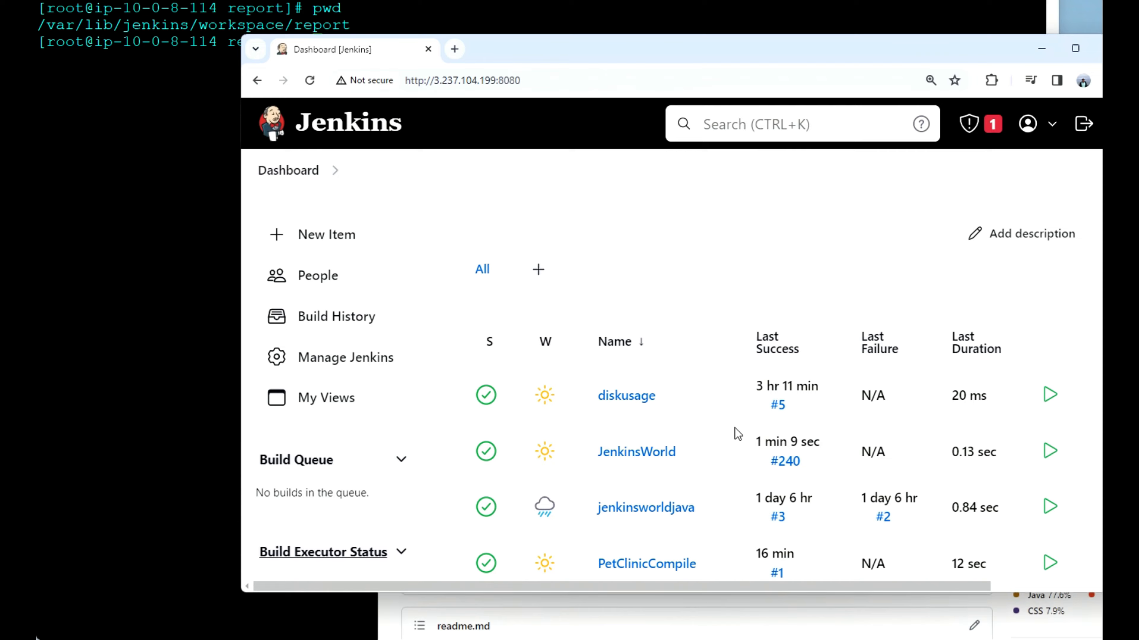
scroll(735, 432, "down", 5)
scroll(736, 430, "down", 1)
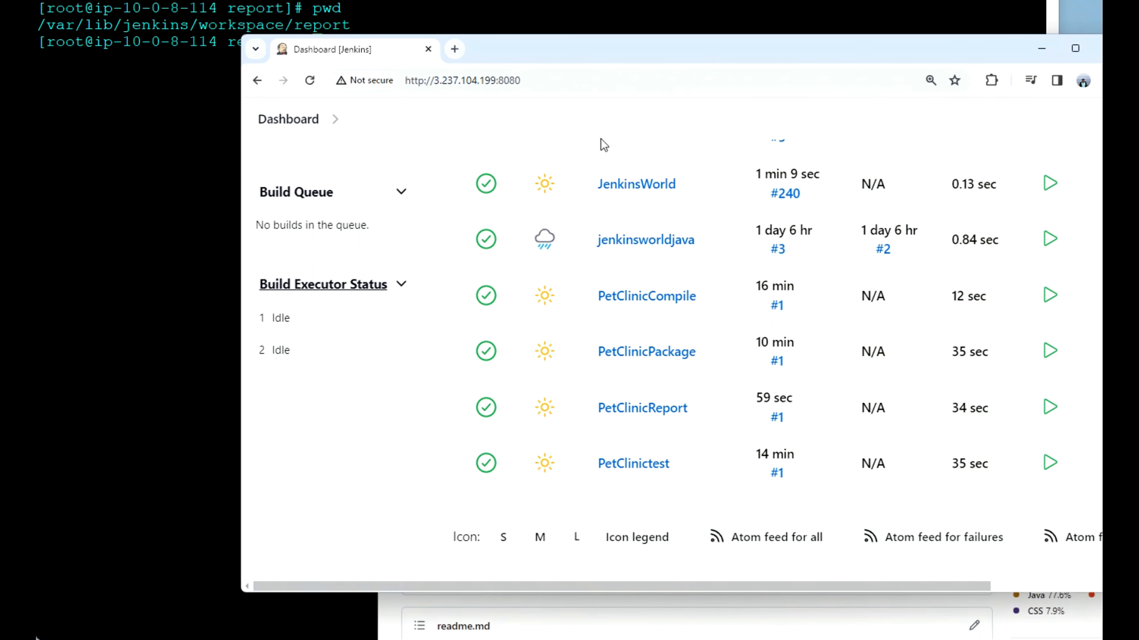
key("alt+Tab")
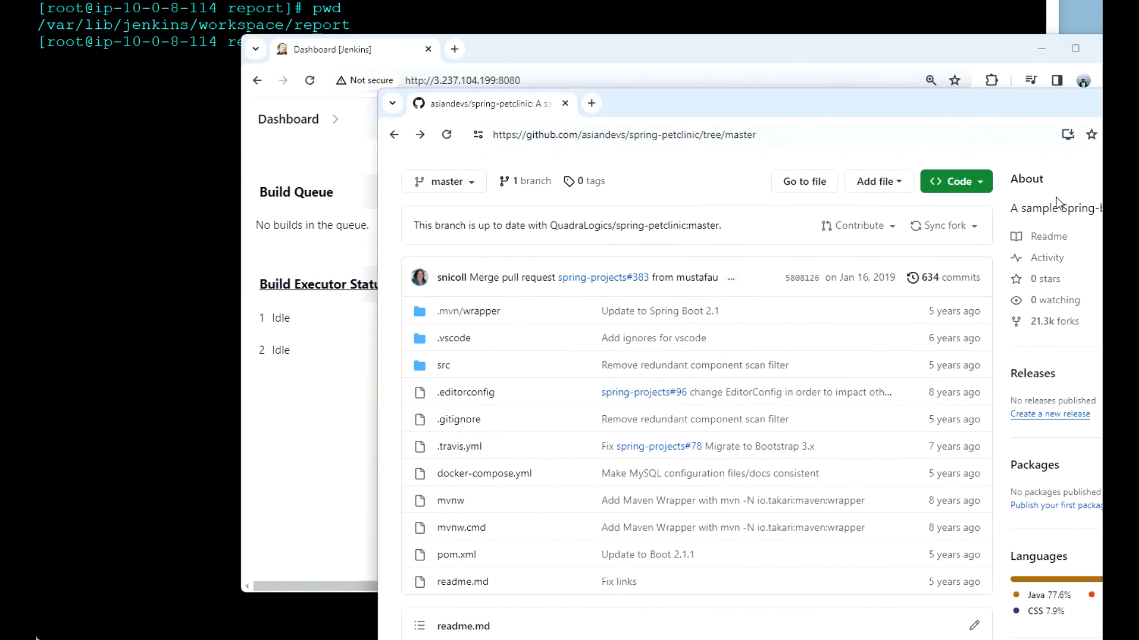
scroll(701, 295, "up", 3)
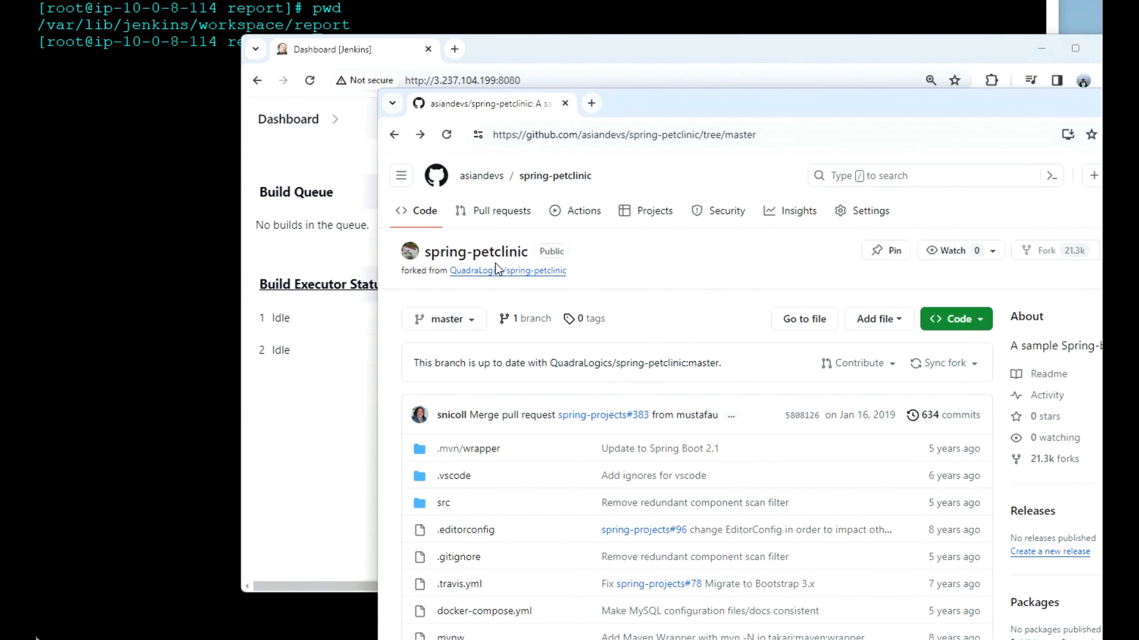
left_click(568, 47)
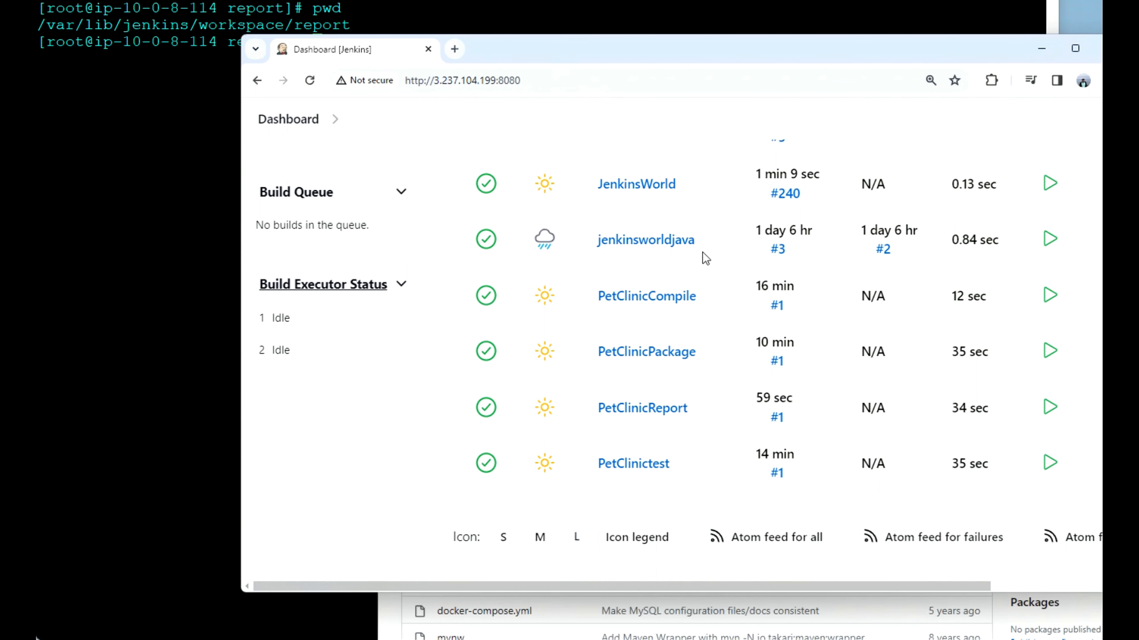
Step: Open the PetClinicCompile job's configuration and add a Build other projects post-build action
scroll(702, 252, "up", 2)
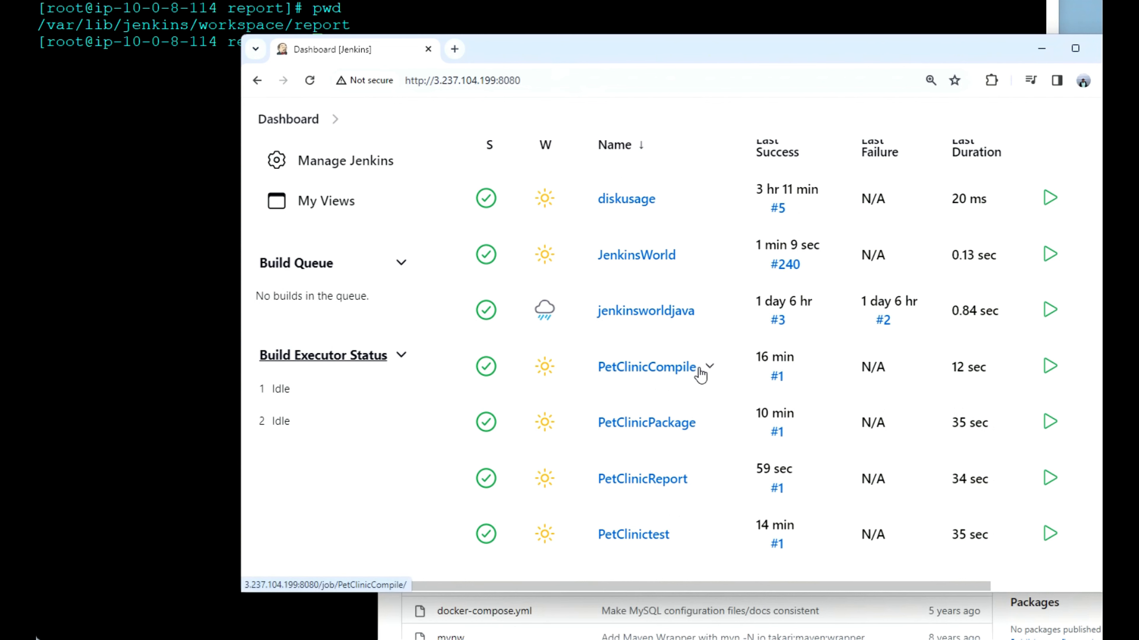
left_click(666, 375)
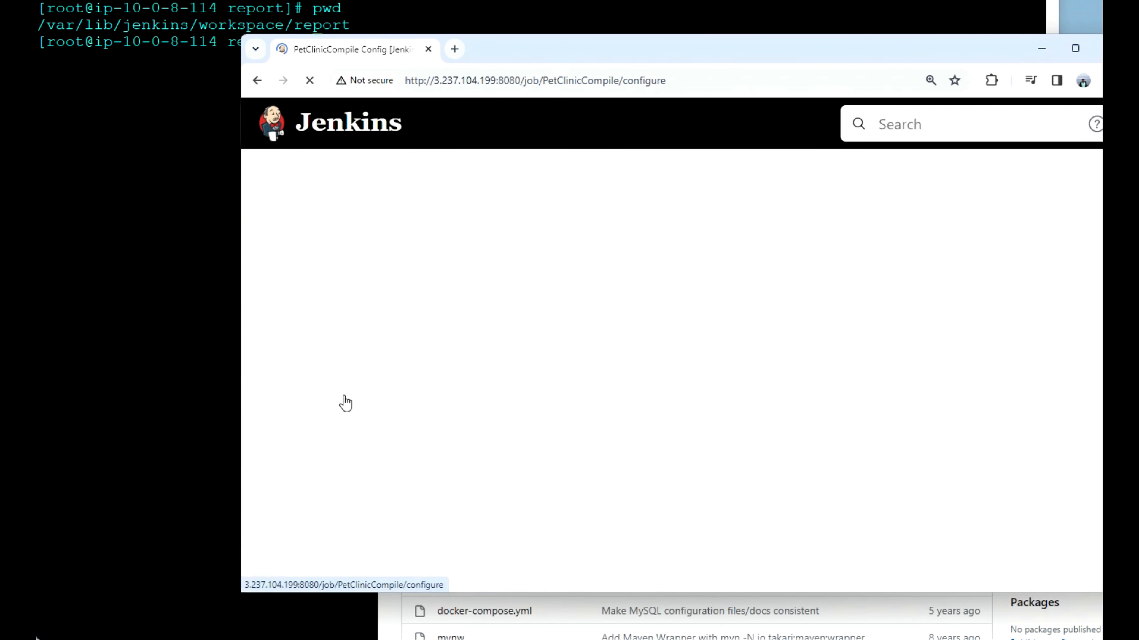
scroll(513, 453, "down", 15)
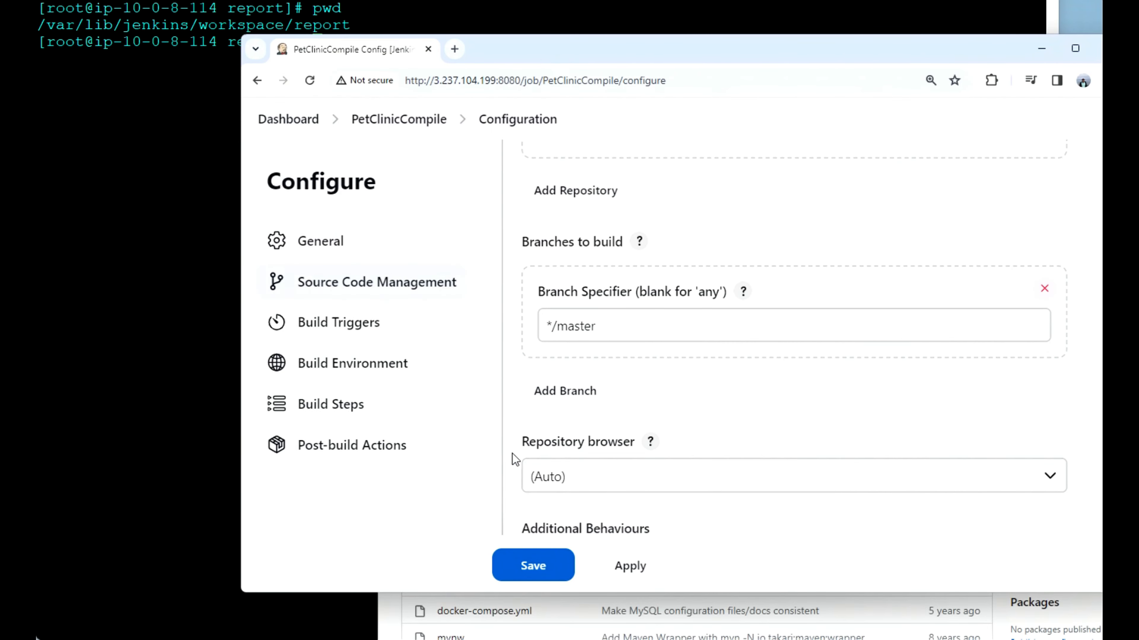
scroll(514, 458, "down", 8)
scroll(513, 458, "down", 10)
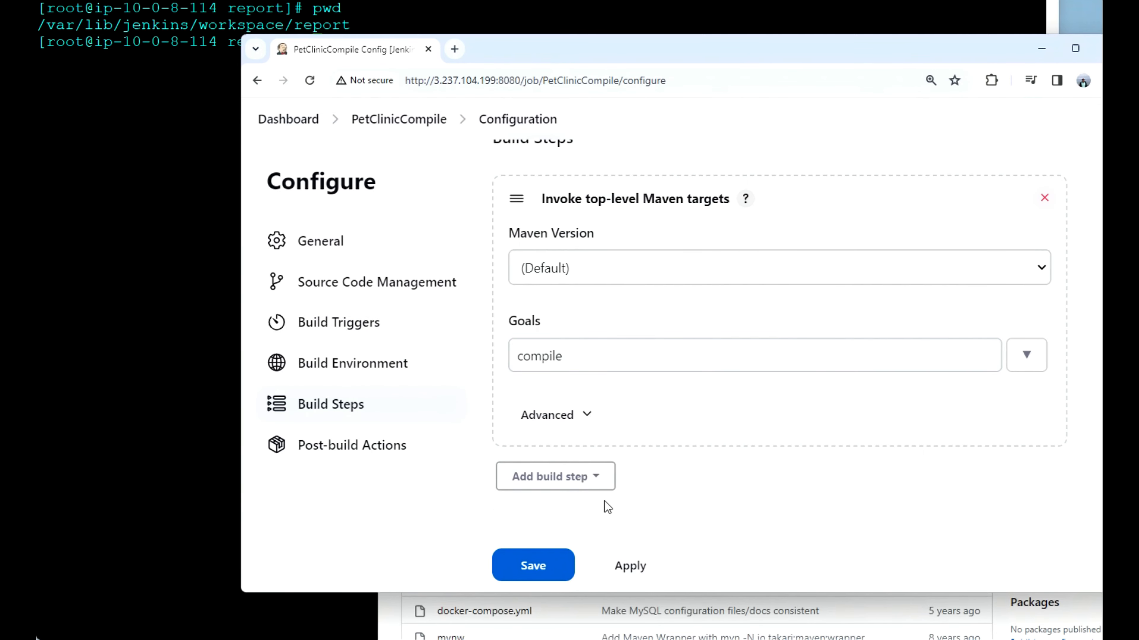
scroll(668, 483, "down", 4)
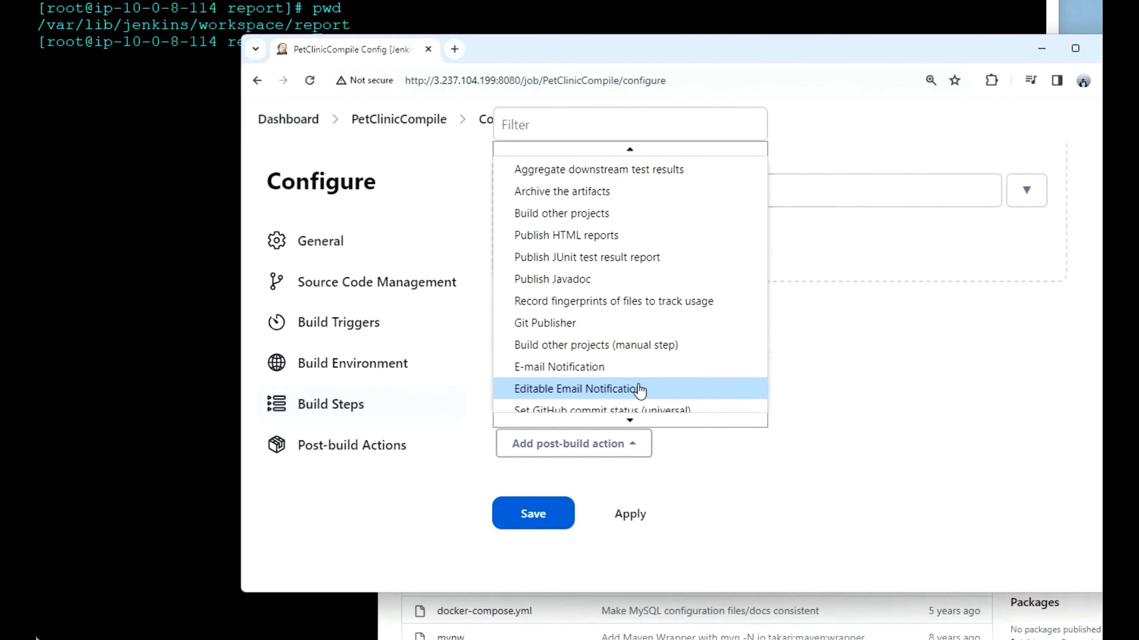
scroll(639, 385, "up", 3)
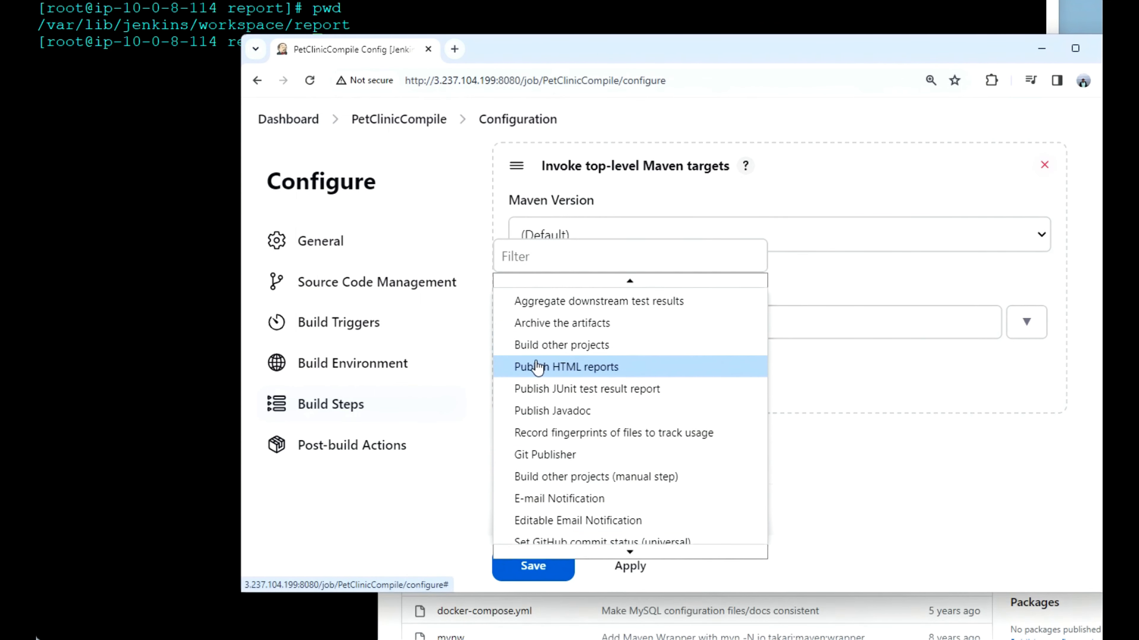
left_click(573, 351)
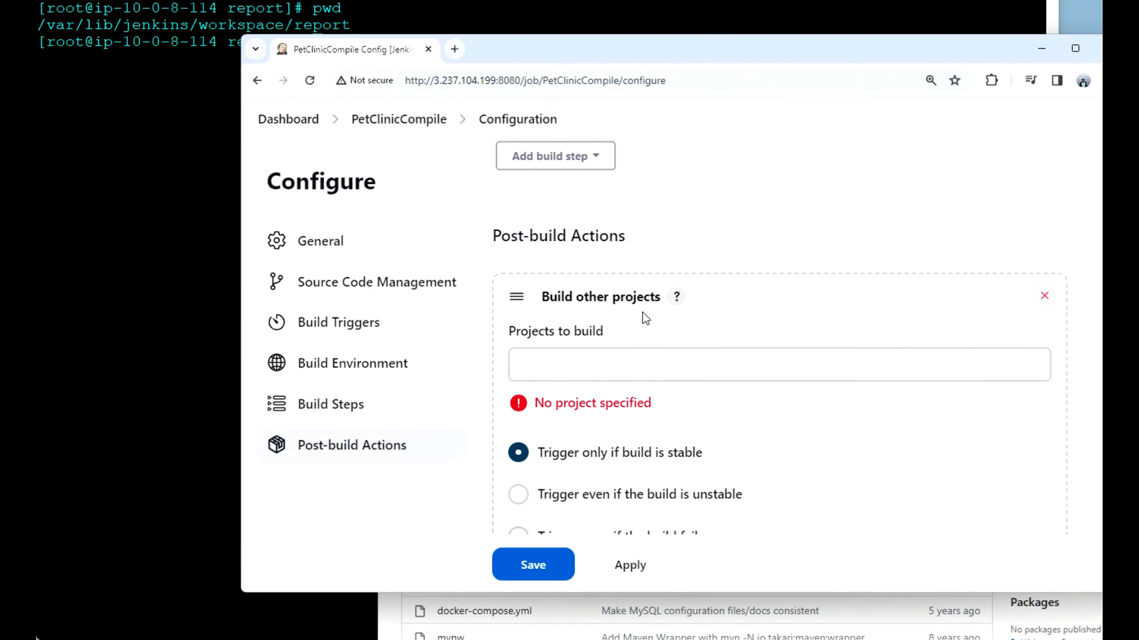
Step: Set PetClinictest as the project to build after PetClinicCompile, and save the configuration
left_click(662, 361)
left_click(662, 361)
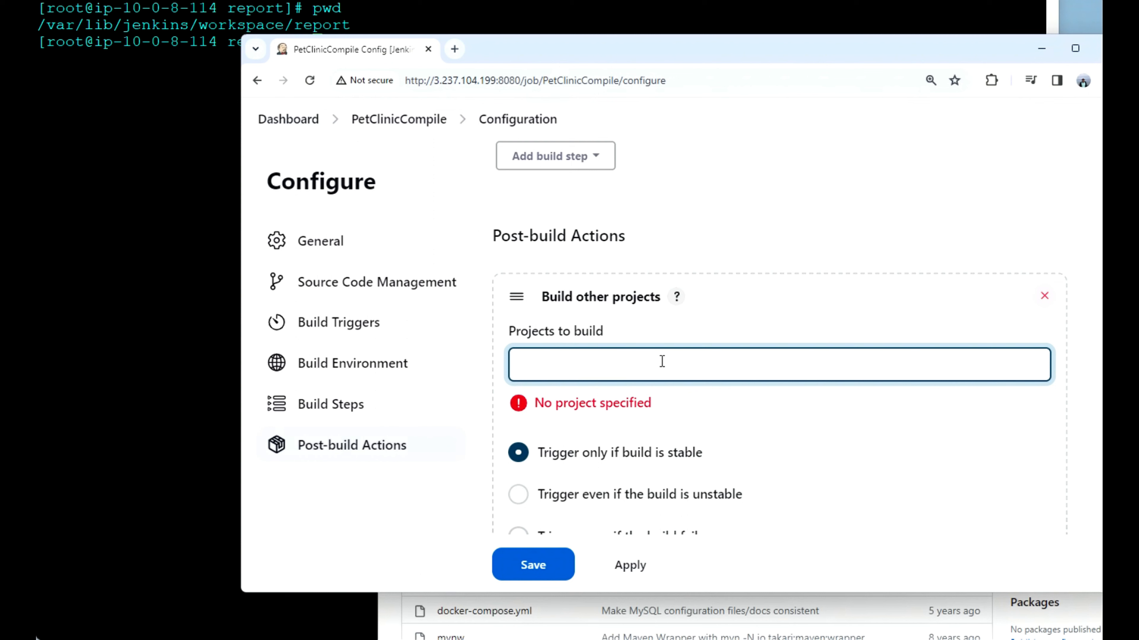
type("Pet")
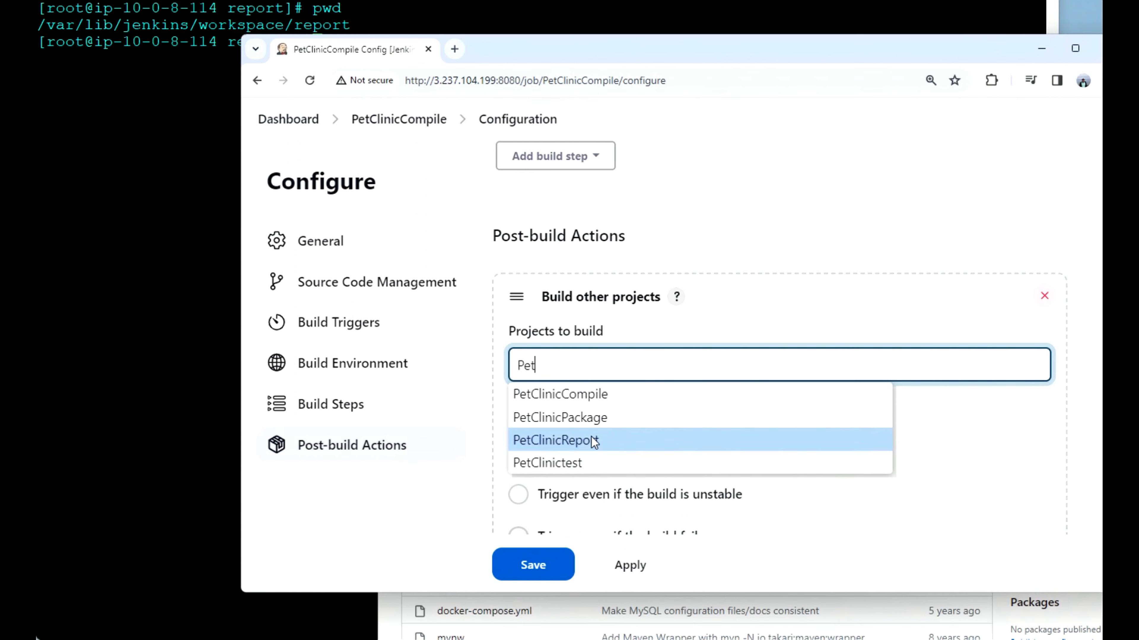
left_click(583, 462)
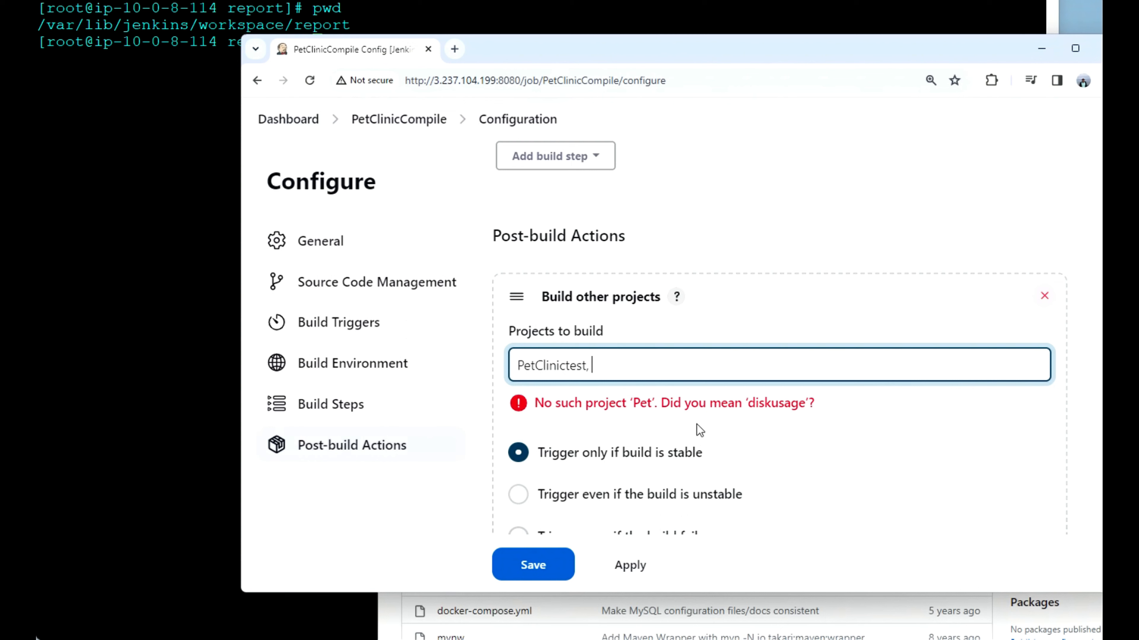
key("BackSpace")
key("BackSpace")
left_click(701, 429)
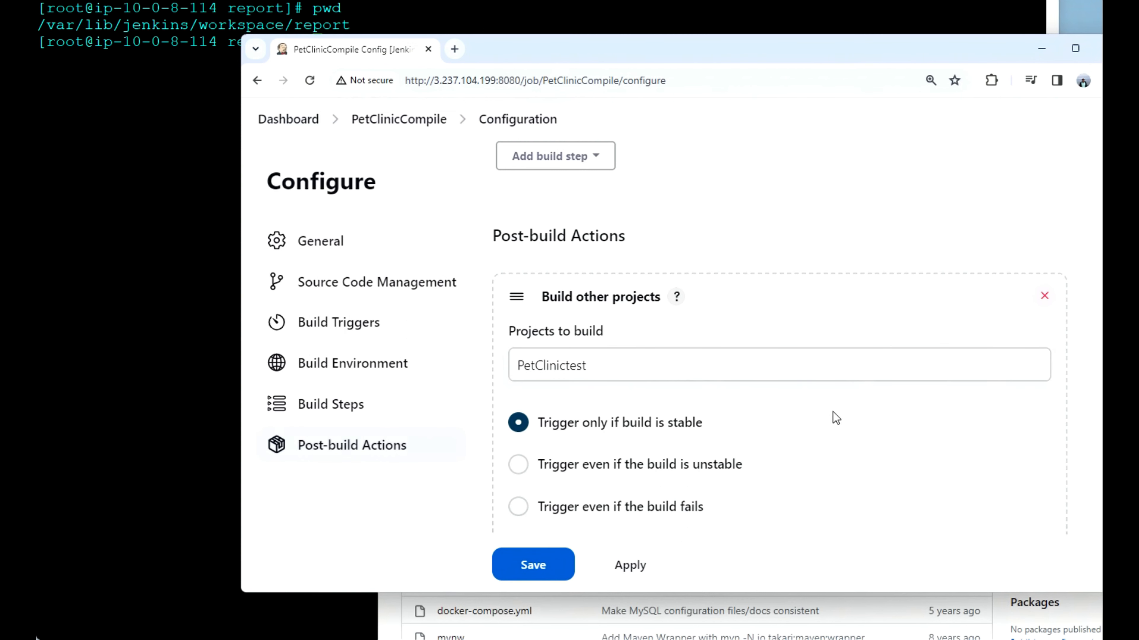
scroll(846, 496, "down", 1)
scroll(847, 496, "down", 1)
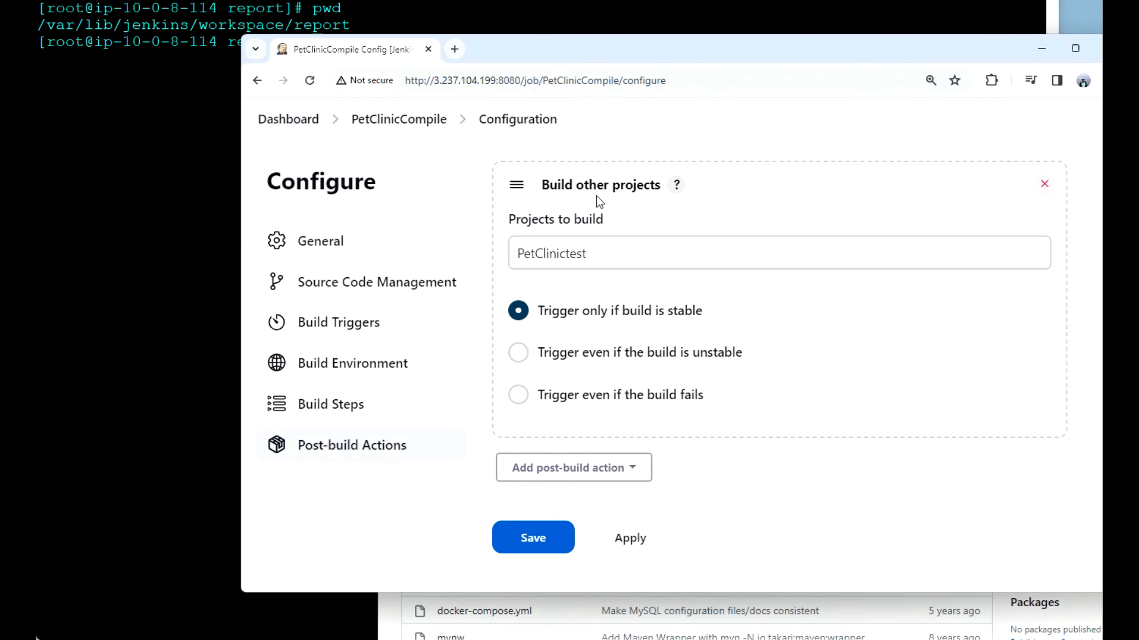
left_click(590, 257)
left_click(608, 256)
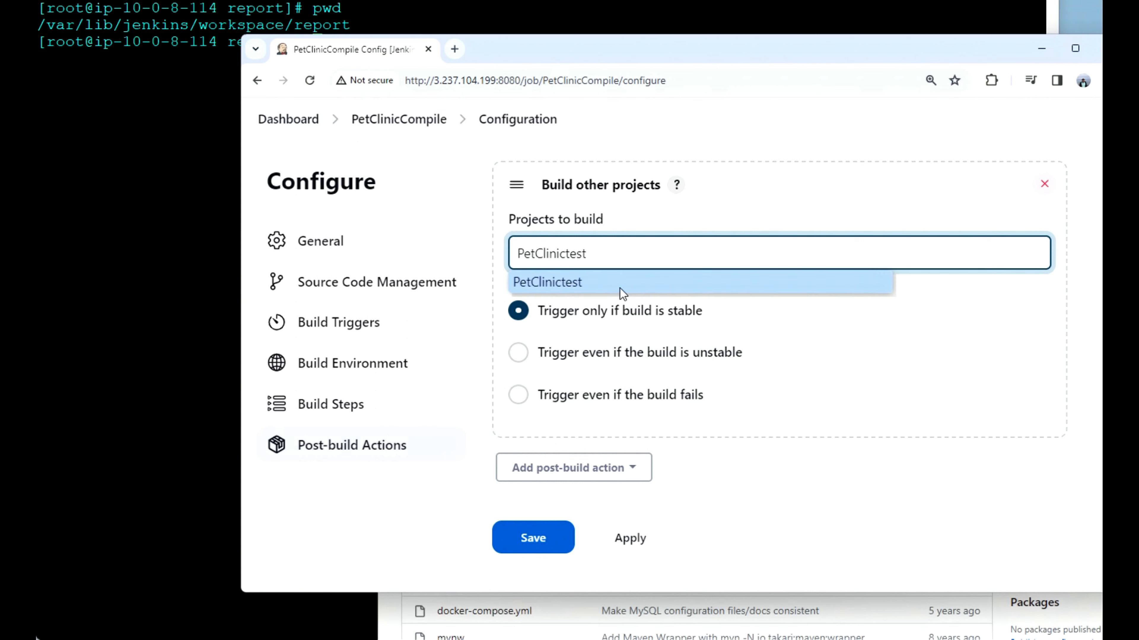
left_click(541, 541)
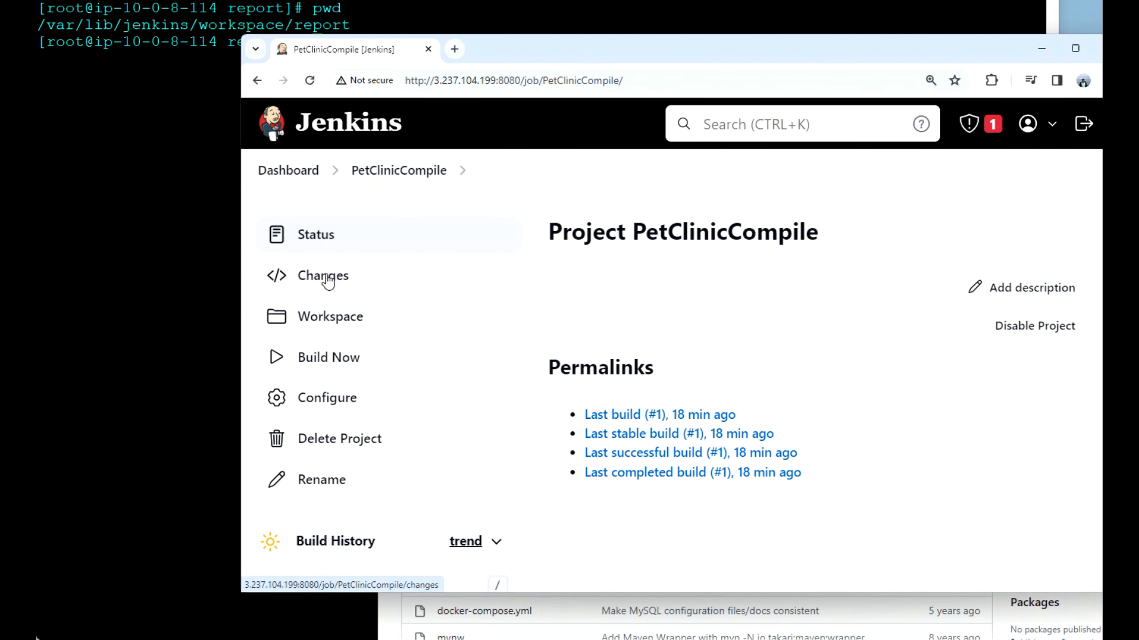
Step: Return to the dashboard and open the PetClinictest job's configuration
left_click(302, 172)
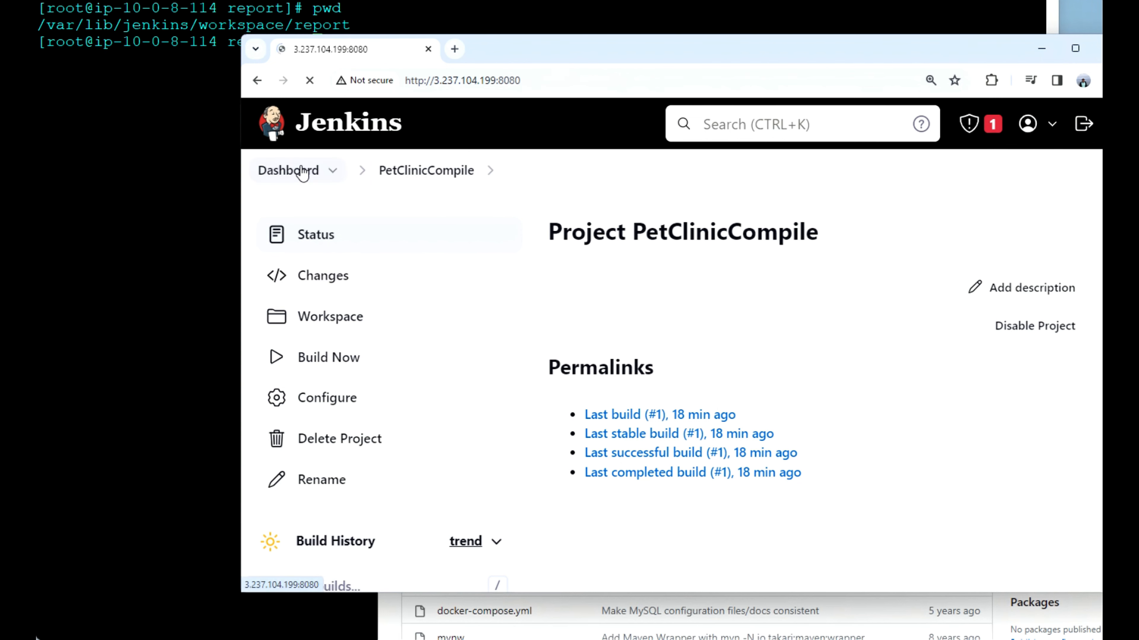
scroll(526, 443, "down", 2)
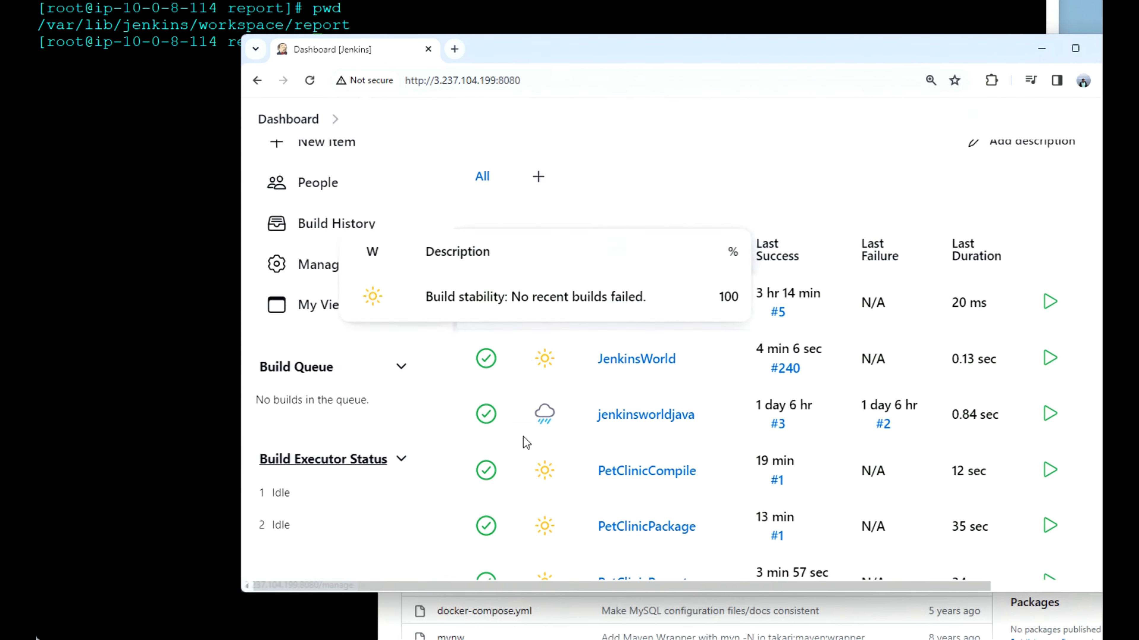
scroll(526, 442, "down", 3)
left_click(660, 499)
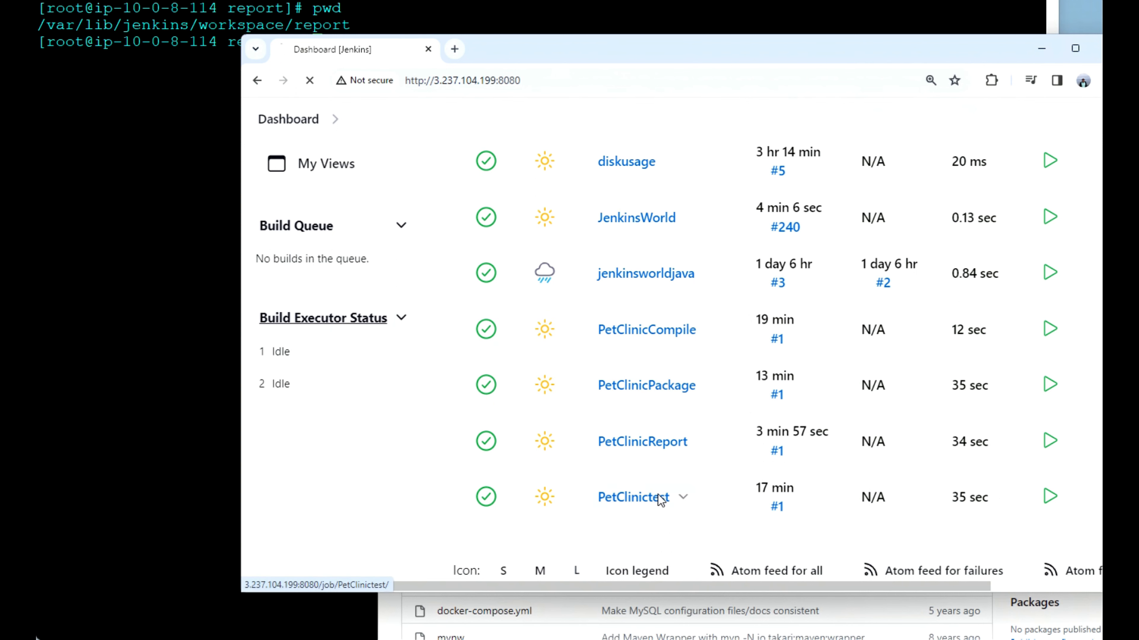
scroll(726, 467, "down", 3)
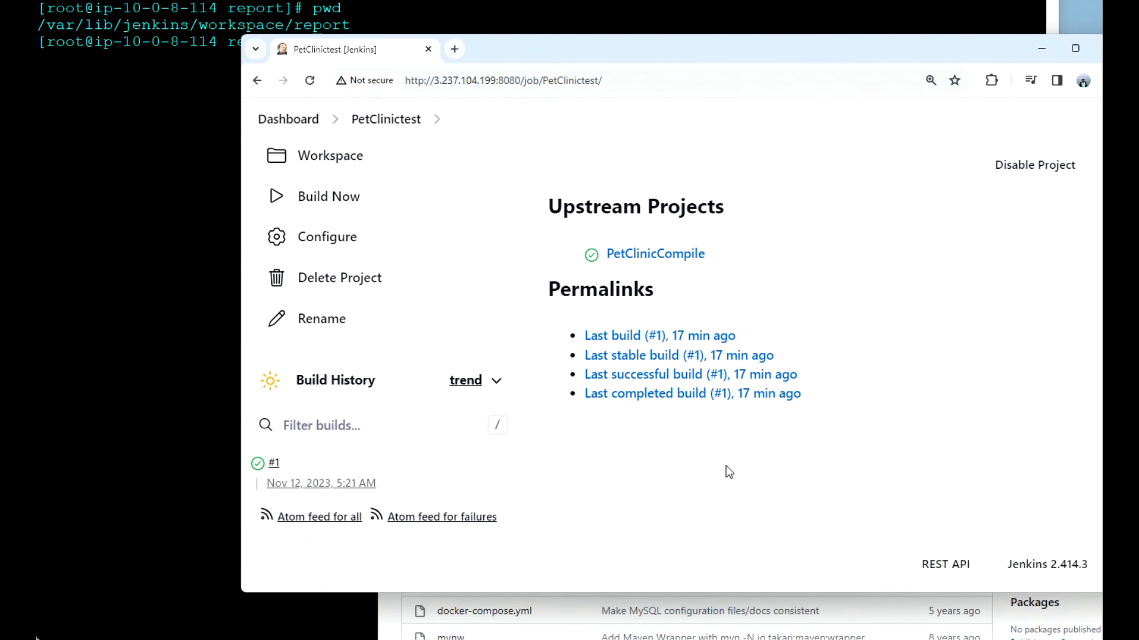
left_click(349, 244)
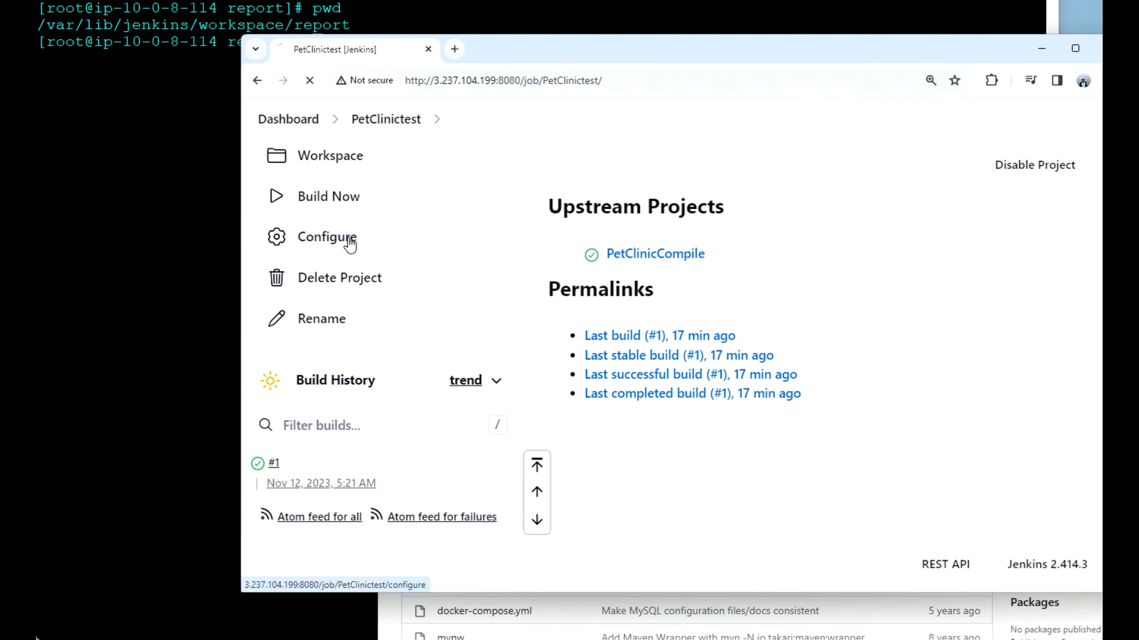
Step: Add a Build other projects post-build action to the PetClinictest job
scroll(717, 473, "down", 10)
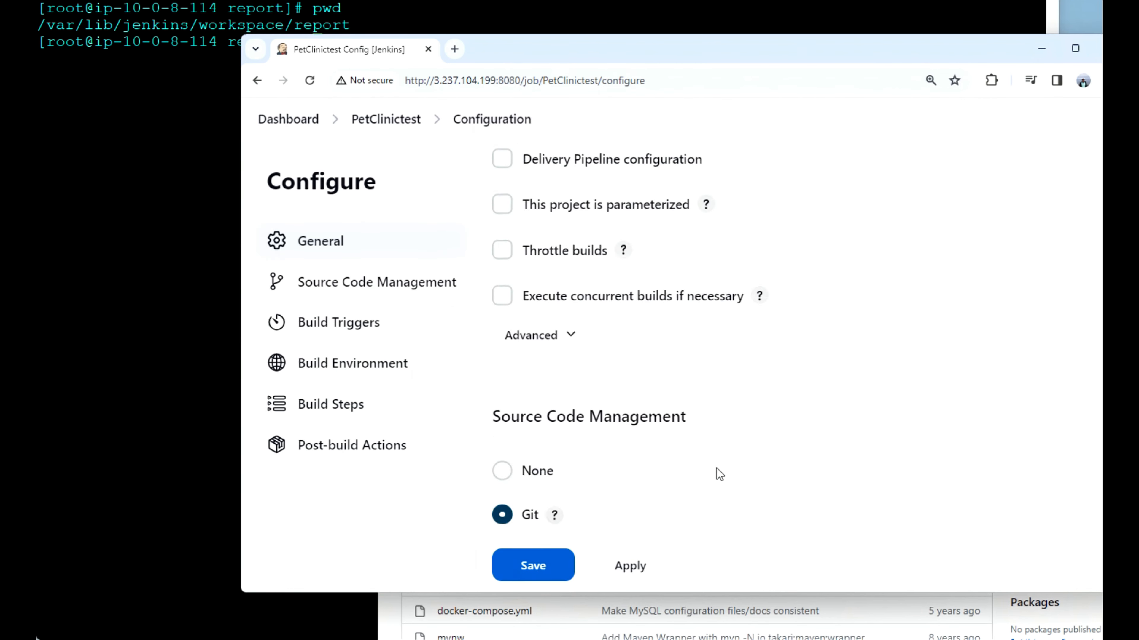
scroll(720, 474, "down", 12)
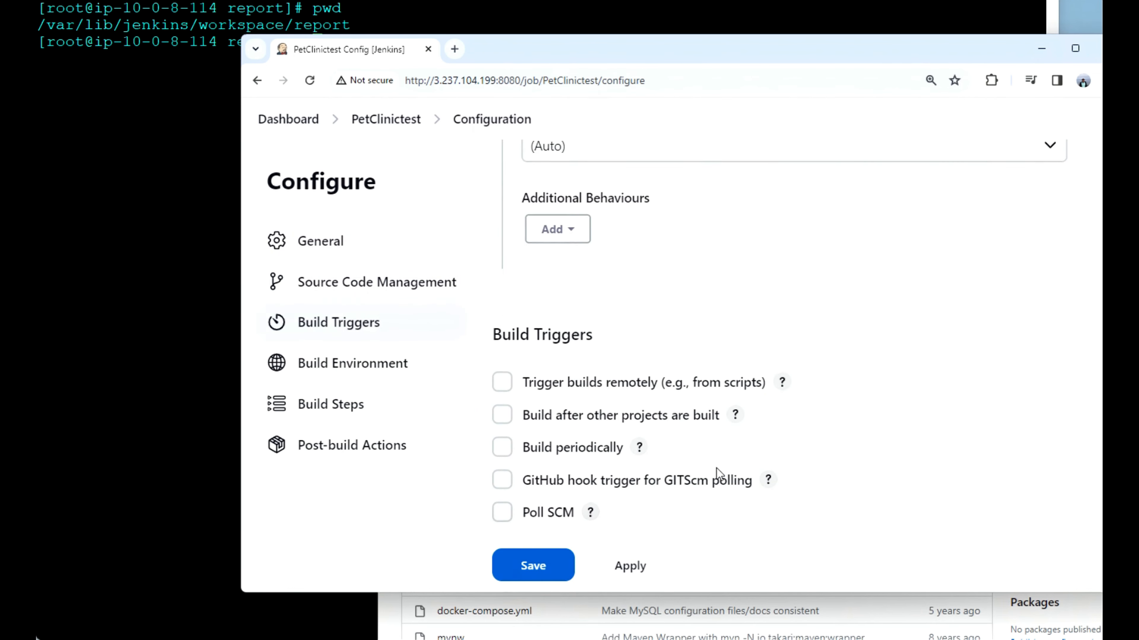
scroll(719, 474, "down", 6)
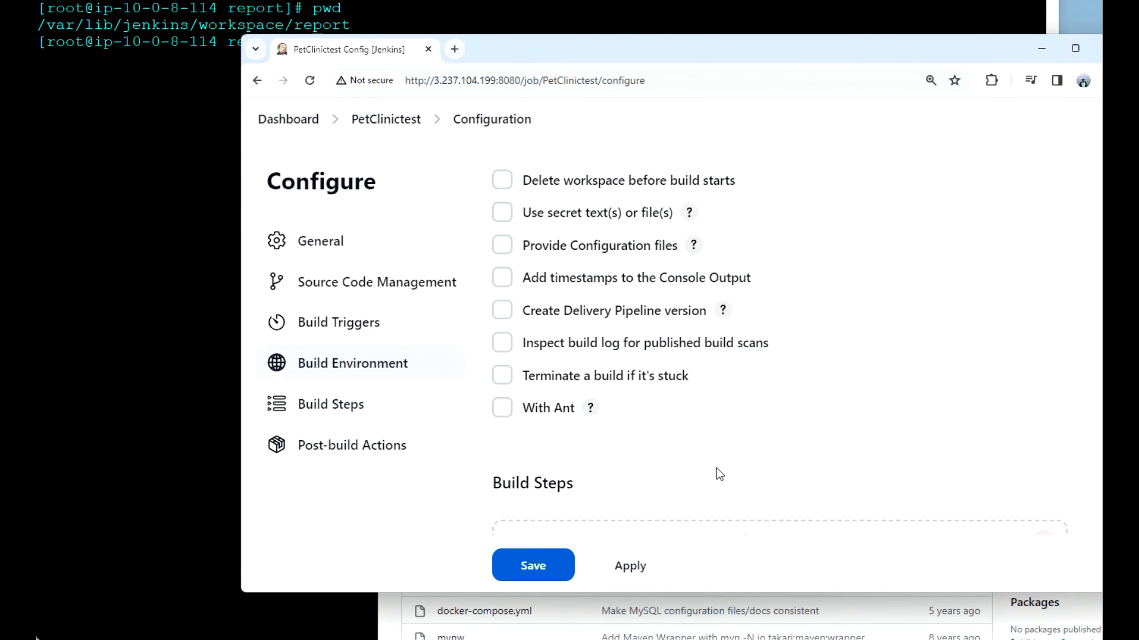
scroll(720, 474, "up", 4)
scroll(719, 475, "down", 10)
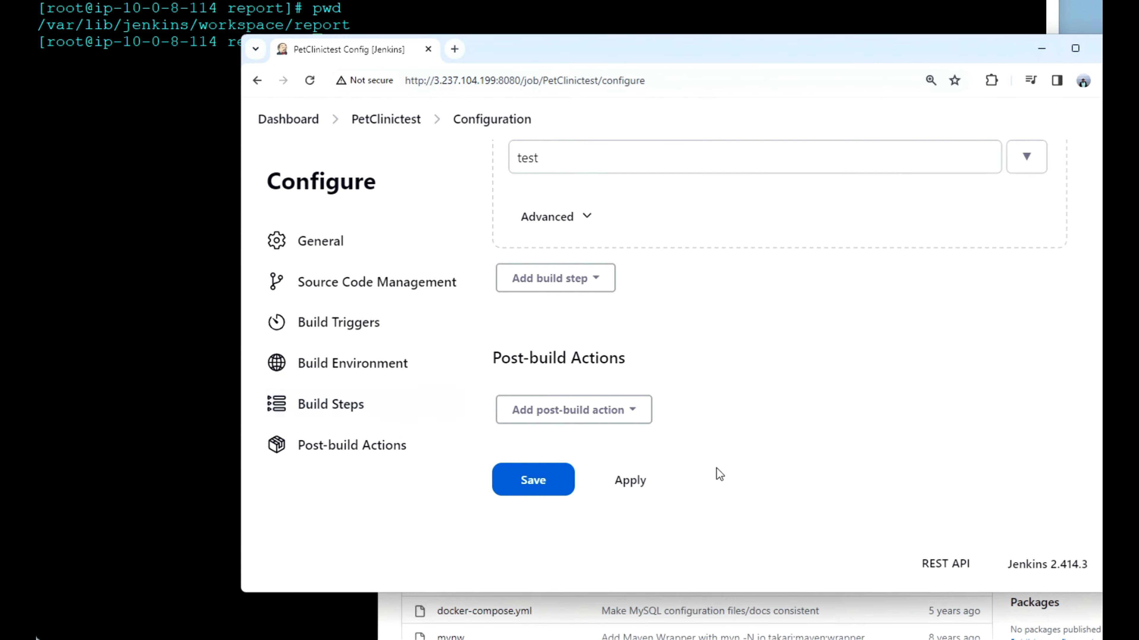
left_click(628, 419)
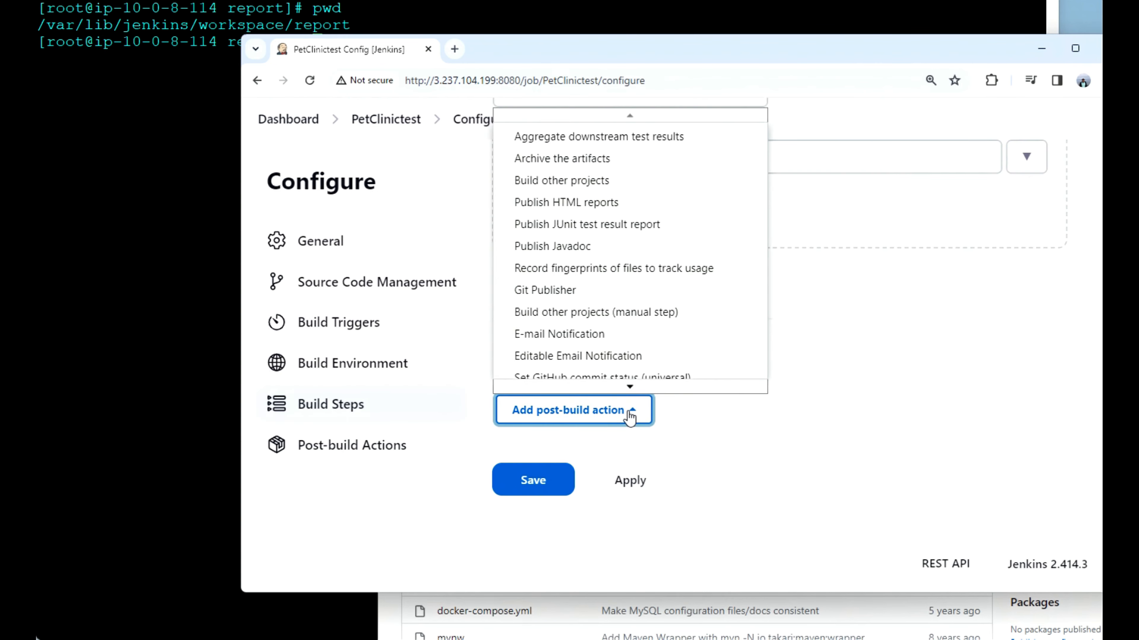
left_click(603, 180)
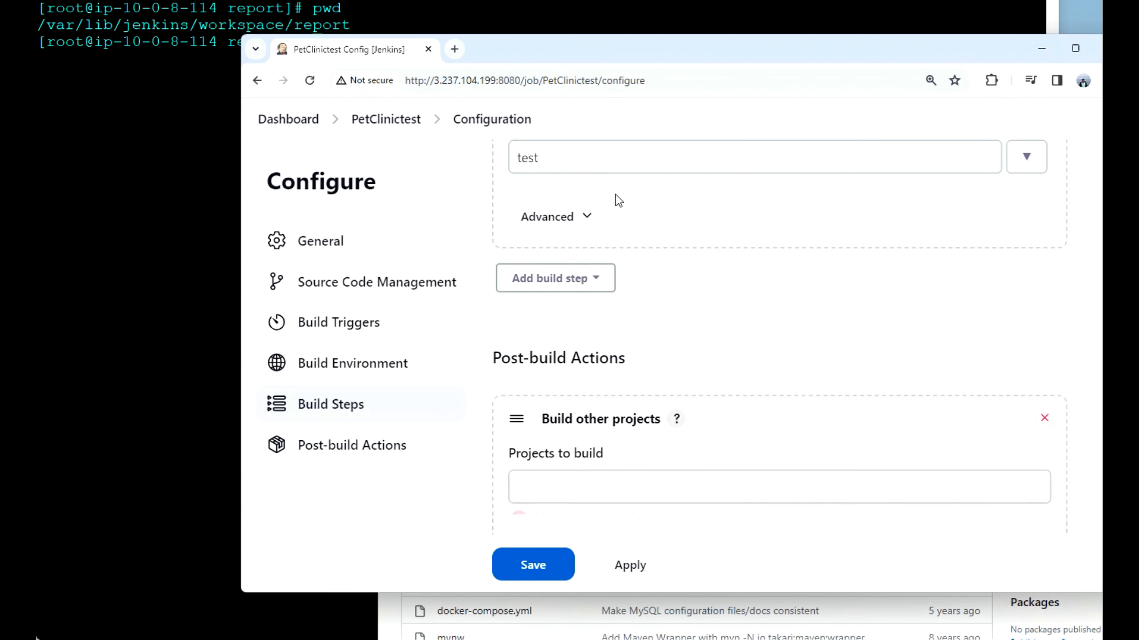
Step: Set PetClinicPackage as the only project to build after PetClinictest, and save the configuration
left_click(721, 279)
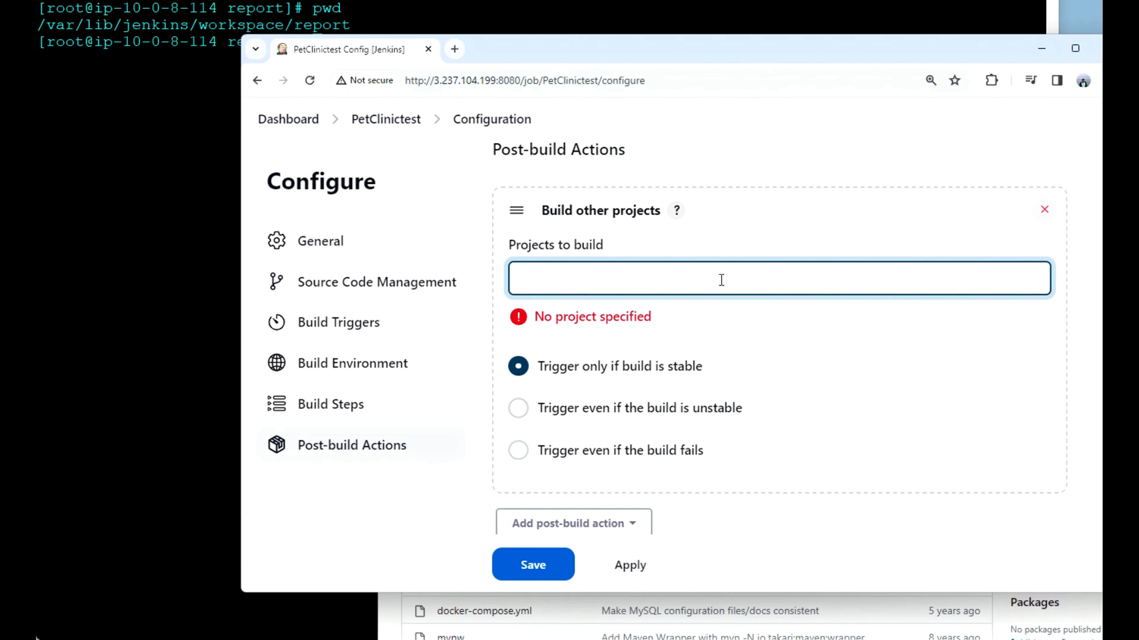
type("pe")
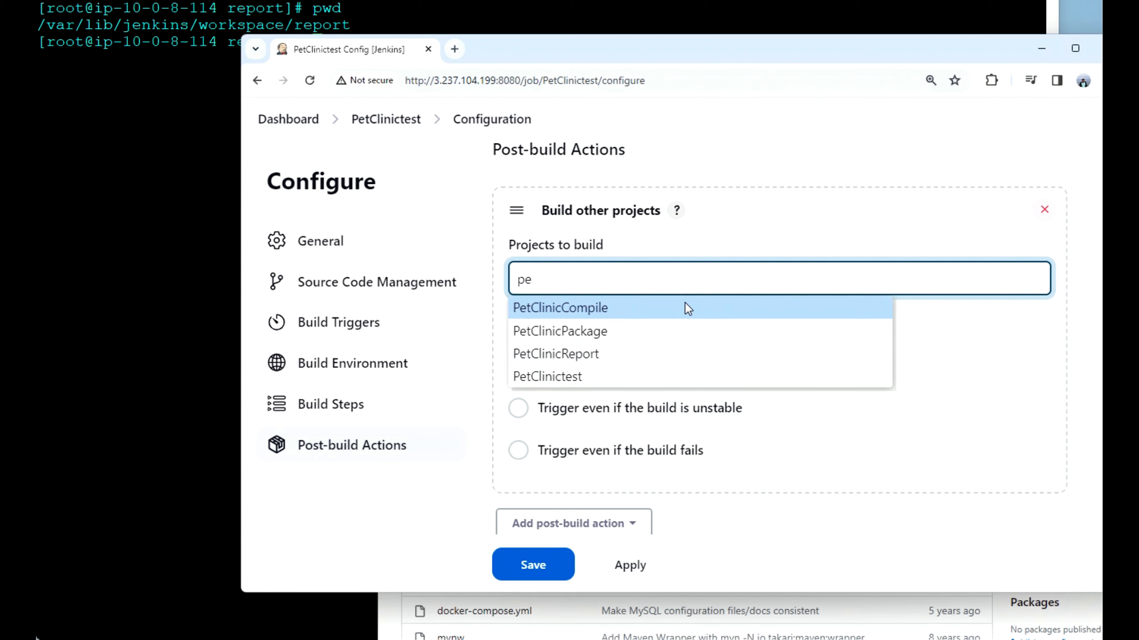
left_click(602, 332)
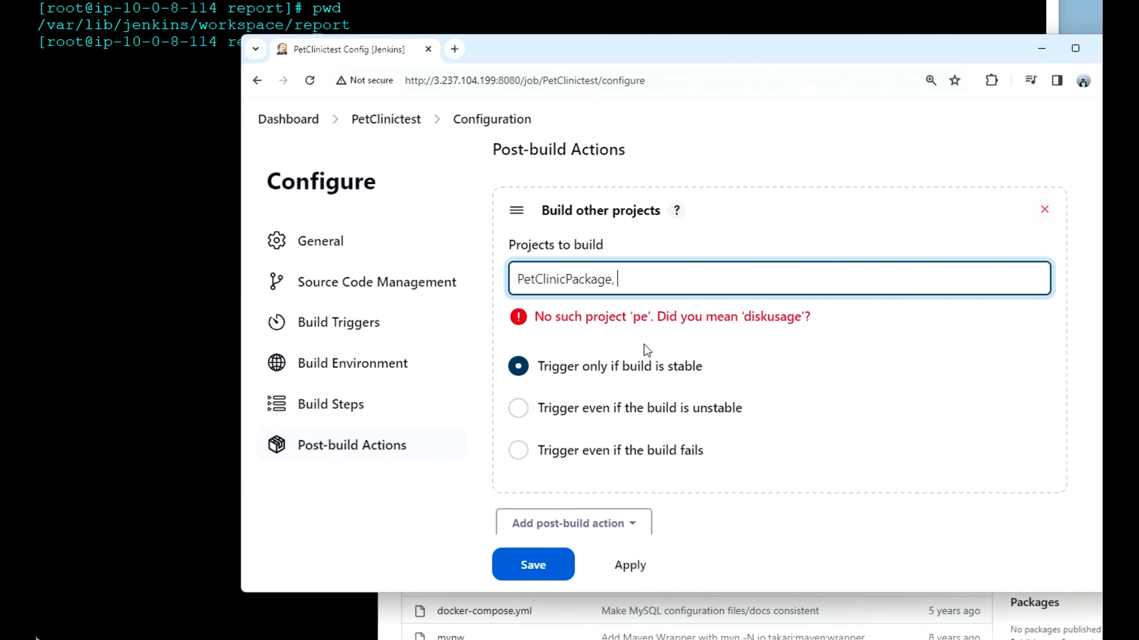
key("BackSpace")
key("BackSpace")
left_click(824, 395)
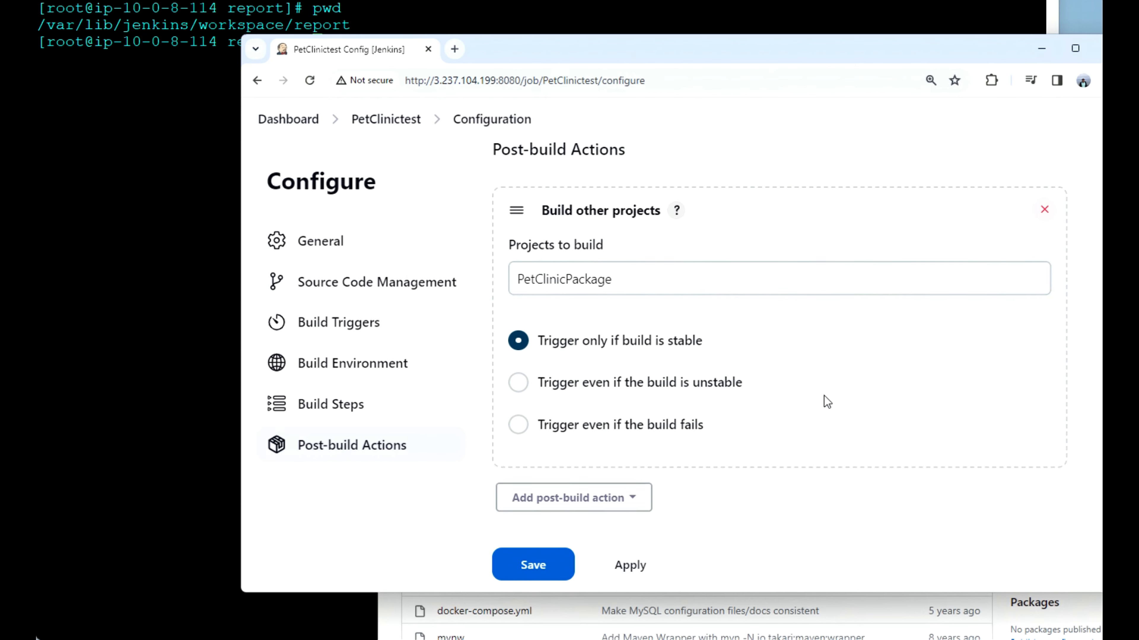
left_click(527, 566)
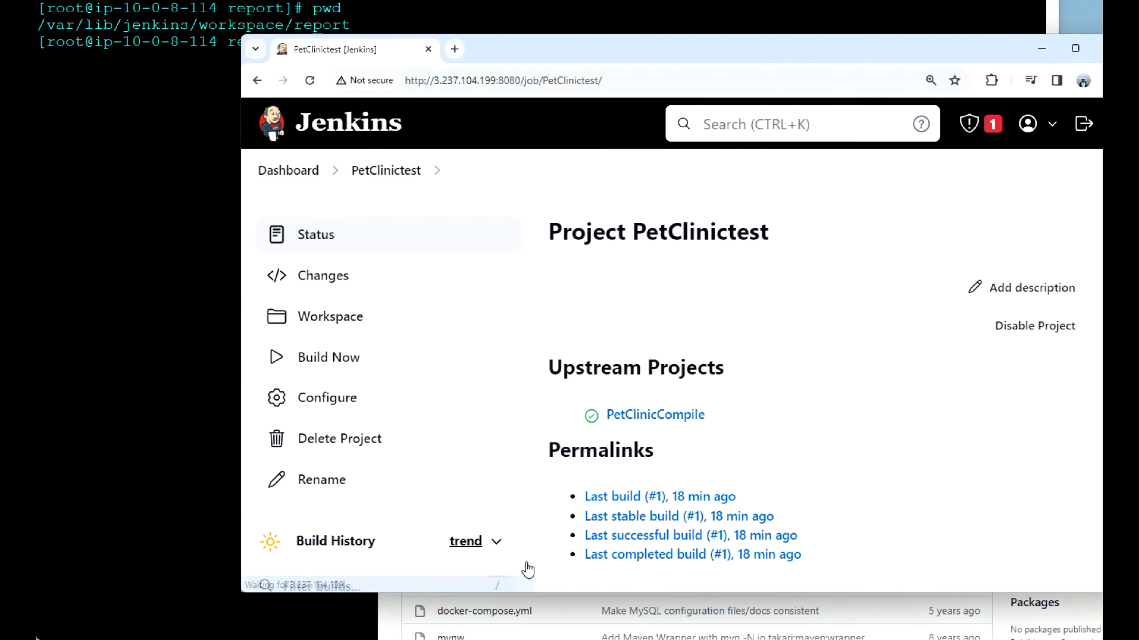
scroll(426, 407, "down", 3)
scroll(426, 406, "up", 3)
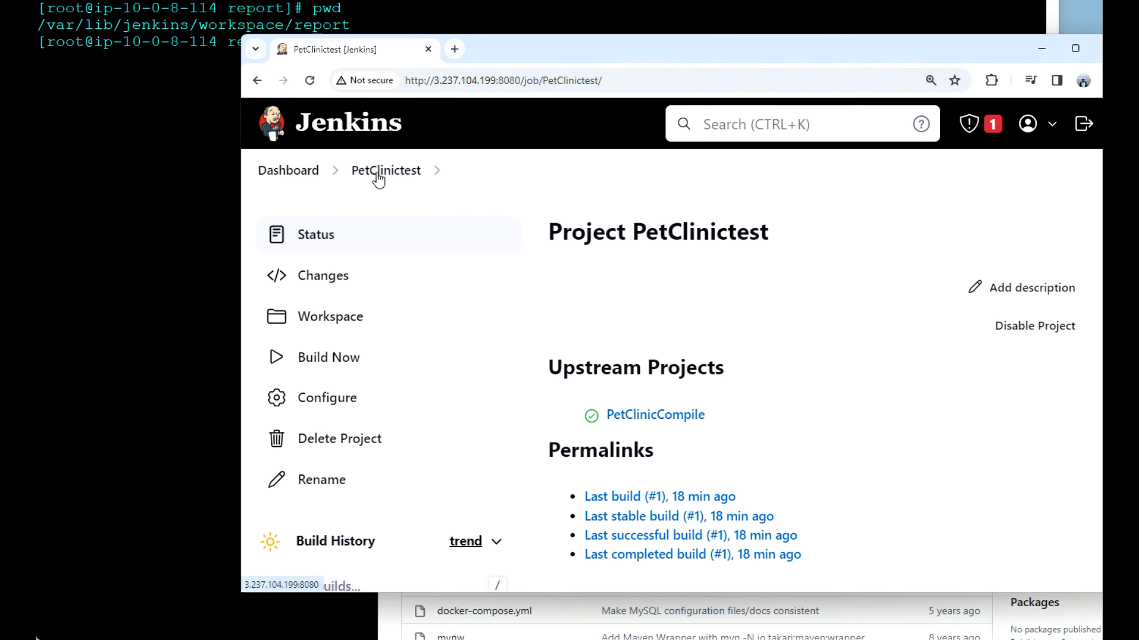
Step: Return to the dashboard and open the PetClinicPackage job's configuration
left_click(310, 176)
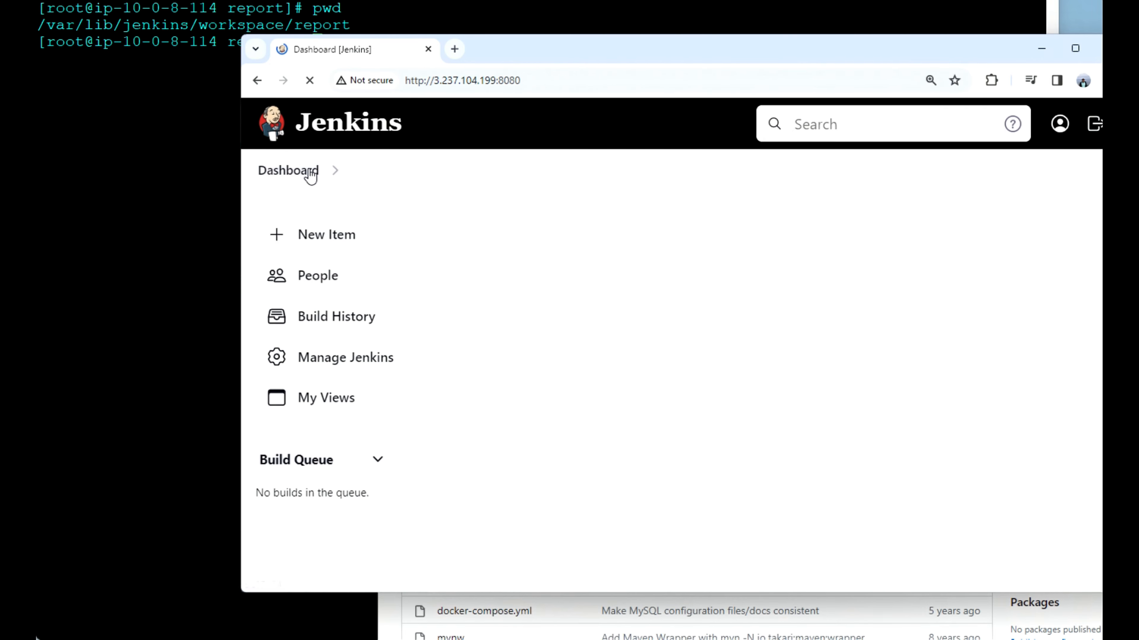
scroll(547, 290, "down", 6)
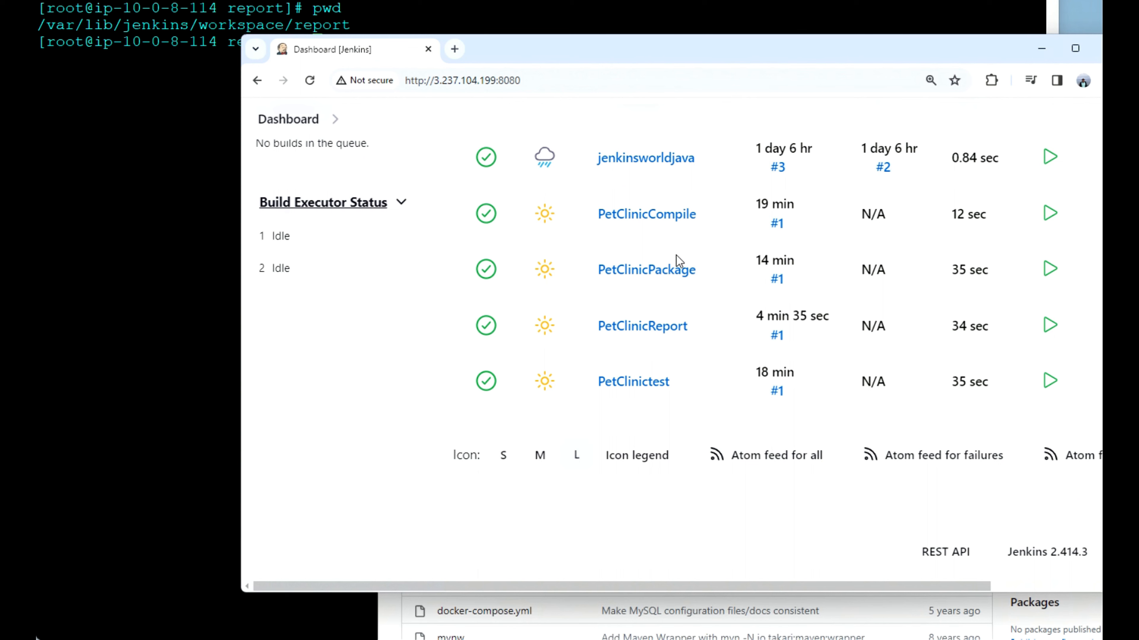
left_click(673, 282)
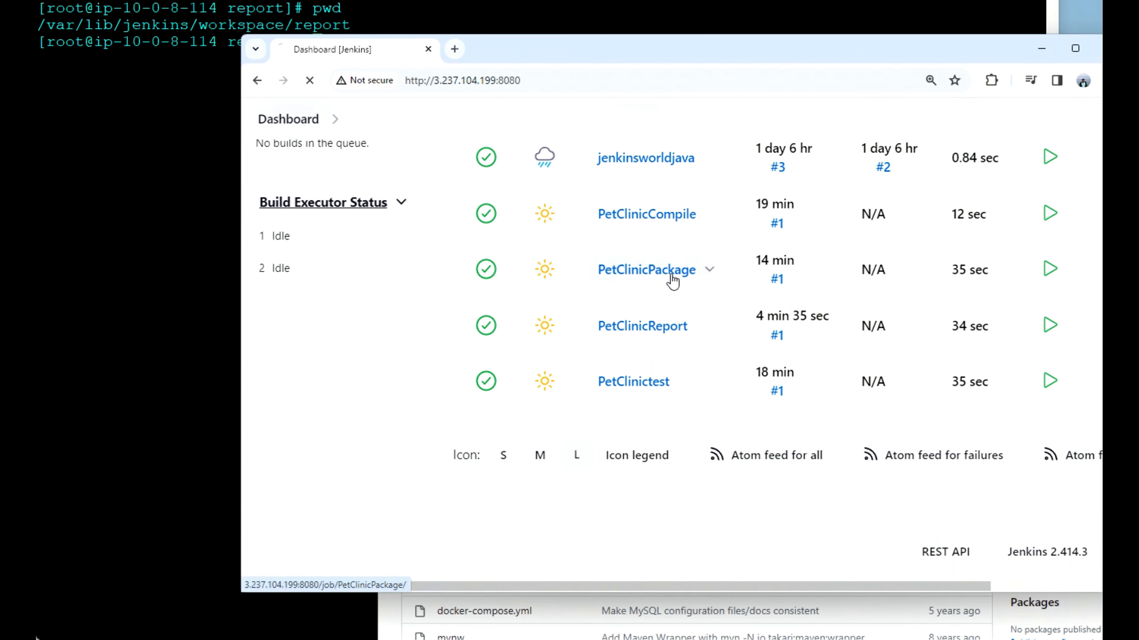
scroll(666, 423, "down", 3)
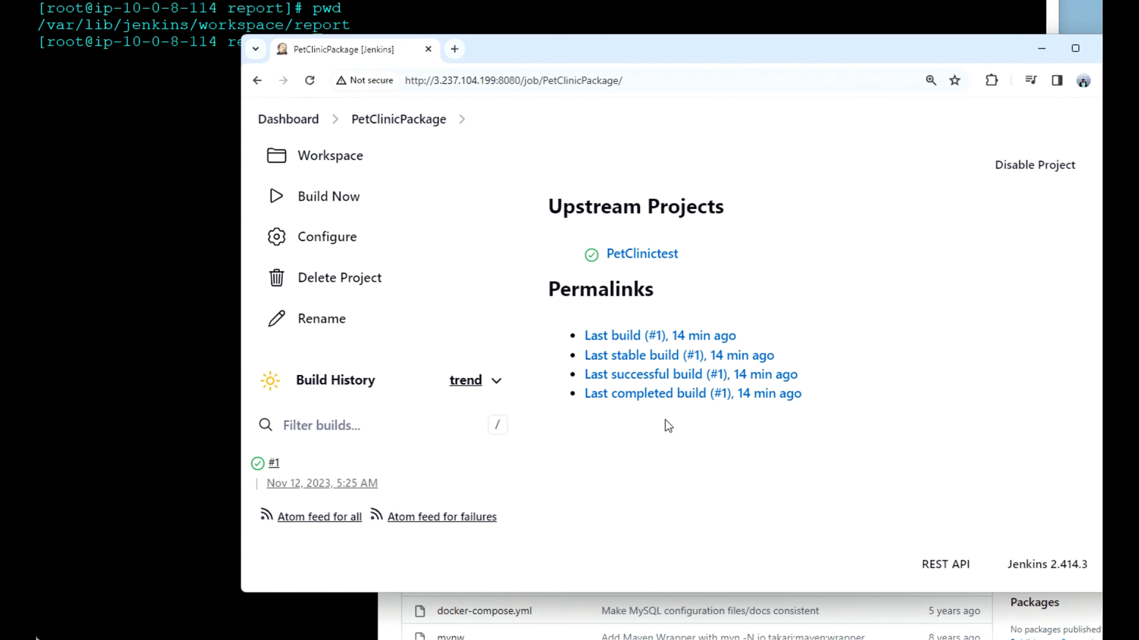
left_click(351, 237)
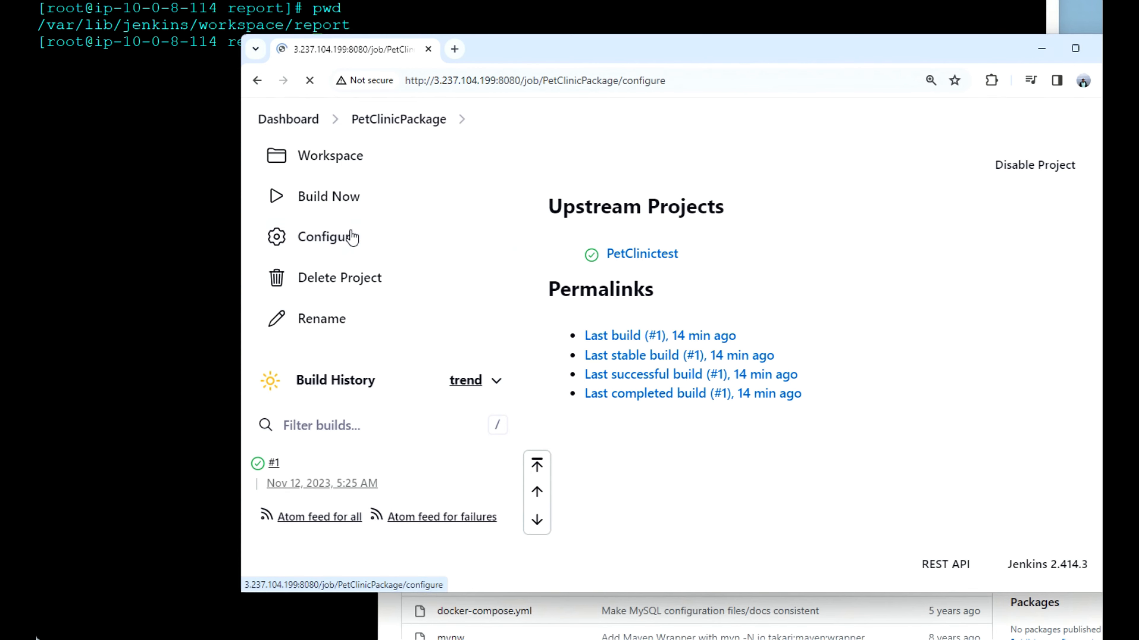
Step: Add a Build other projects post-build action to the PetClinicPackage job
scroll(698, 446, "down", 10)
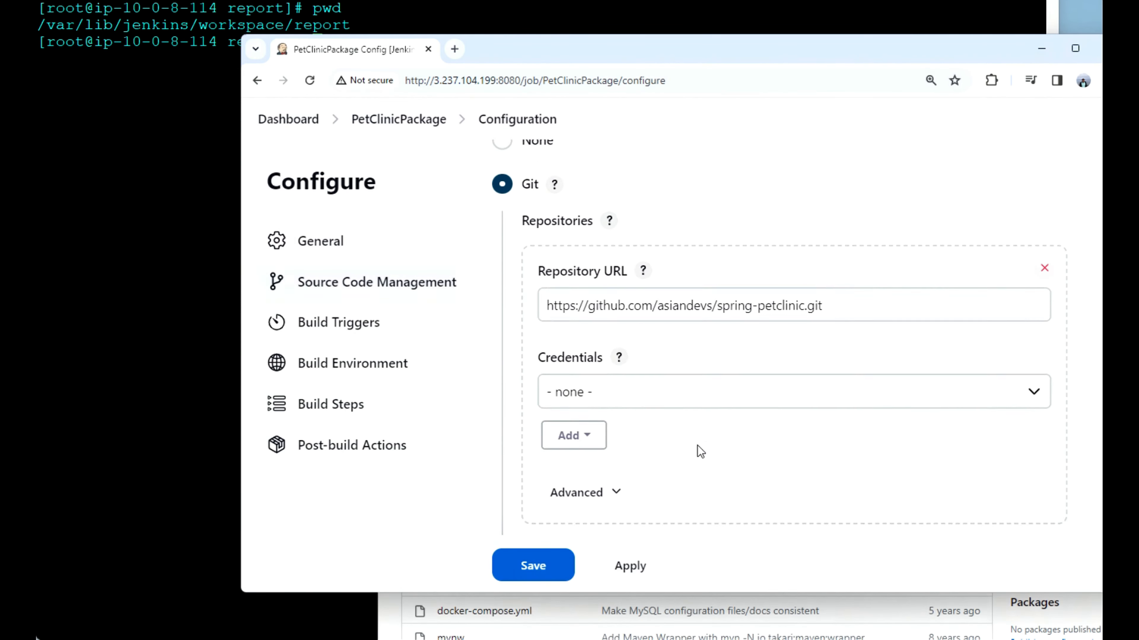
scroll(697, 446, "down", 12)
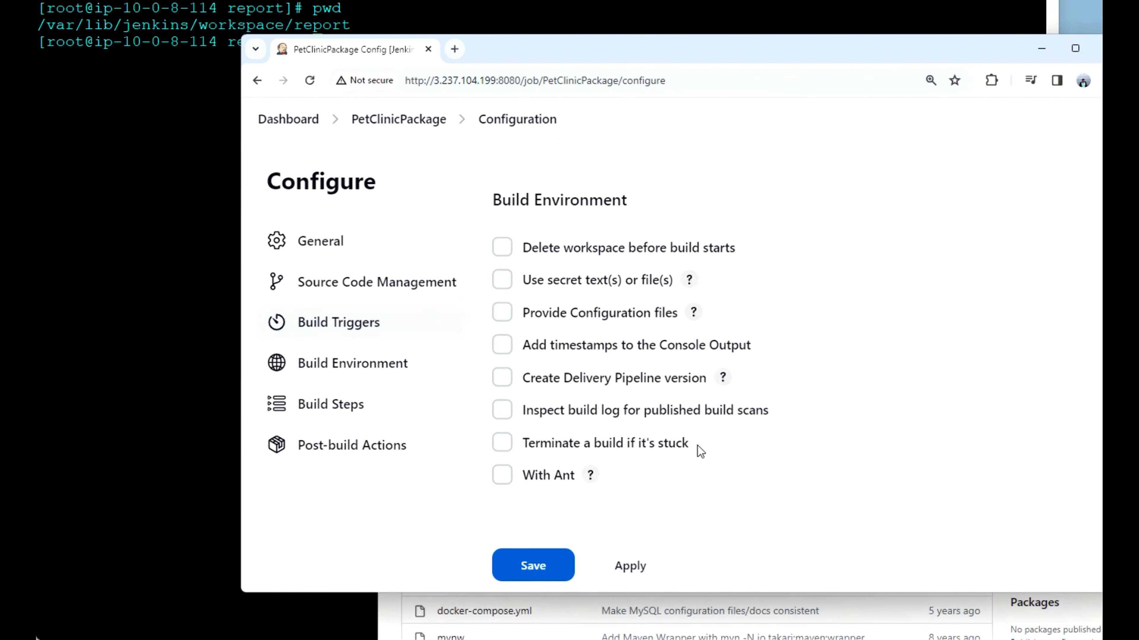
scroll(698, 446, "down", 2)
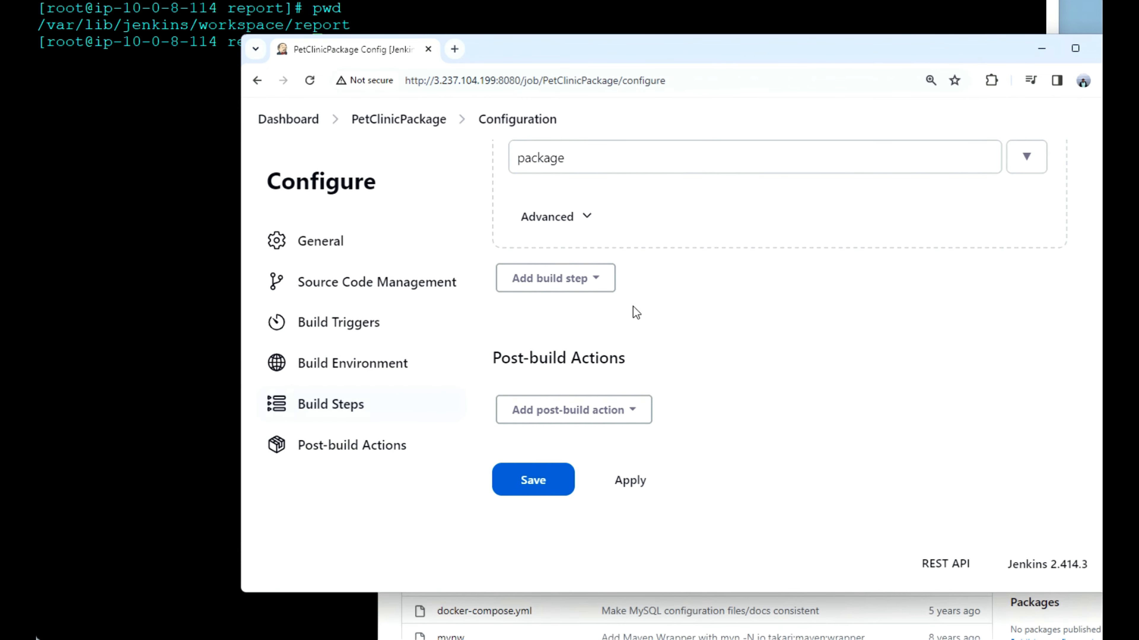
left_click(609, 288)
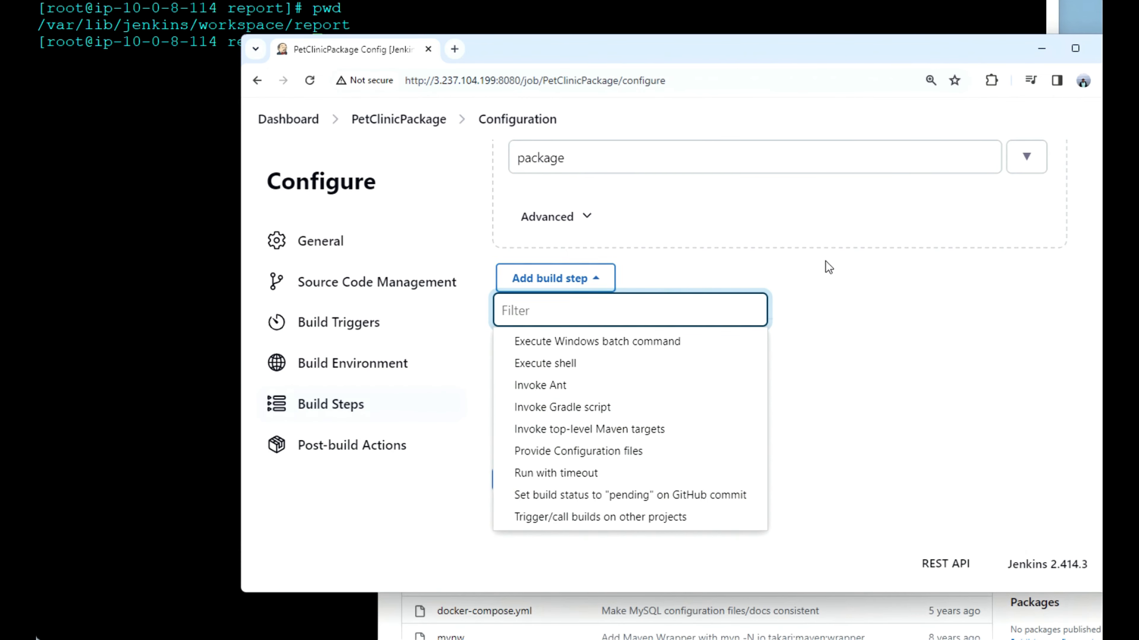
left_click(832, 274)
left_click(639, 415)
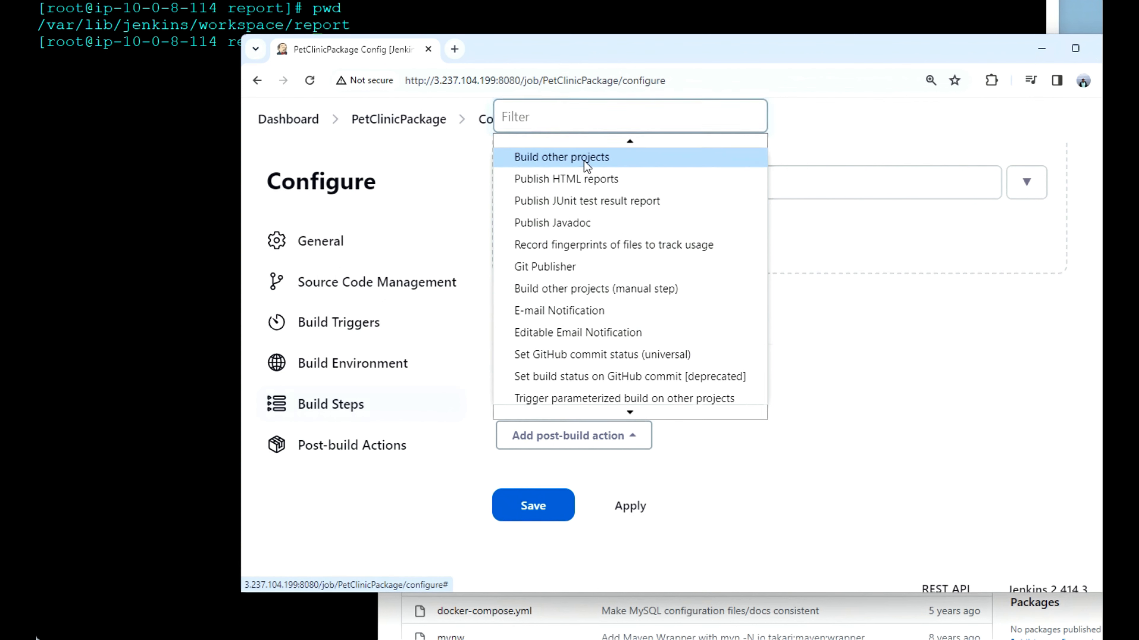
left_click(585, 166)
scroll(683, 455, "down", 3)
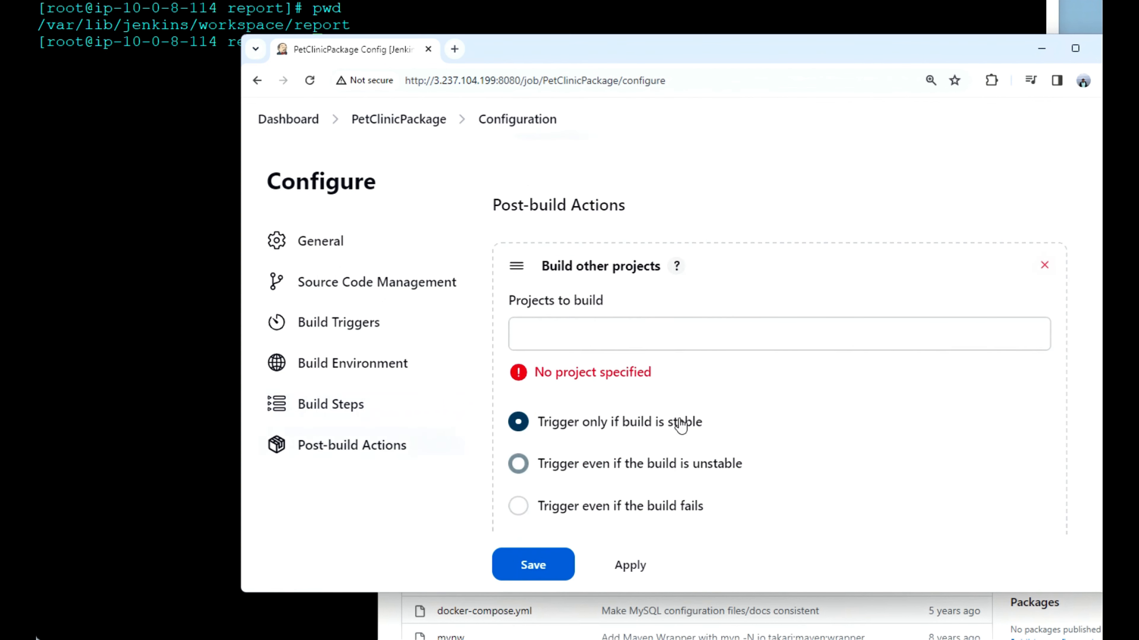
Step: Set PetClinicReport as the only project to build after PetClinicPackage, and save the configuration
left_click(648, 341)
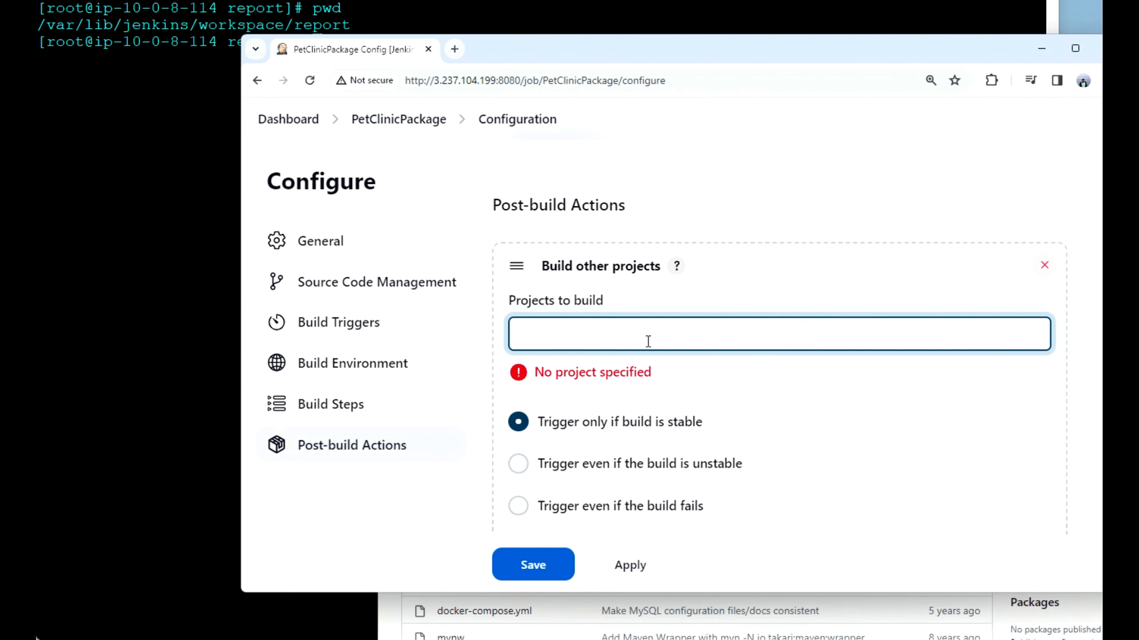
type("pet")
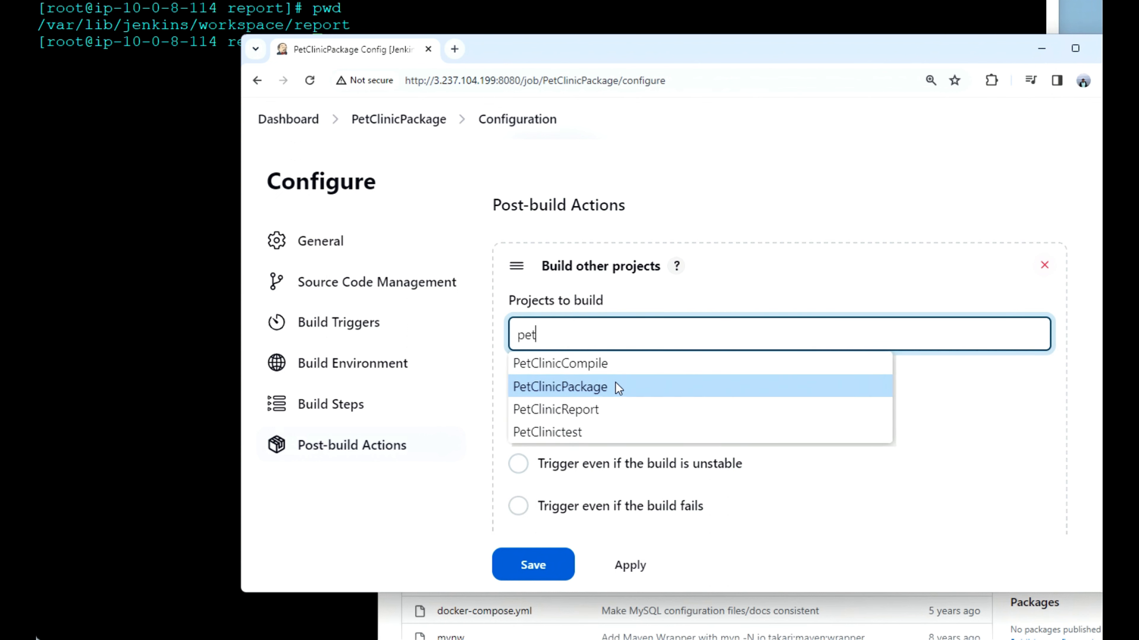
left_click(594, 405)
key("BackSpace")
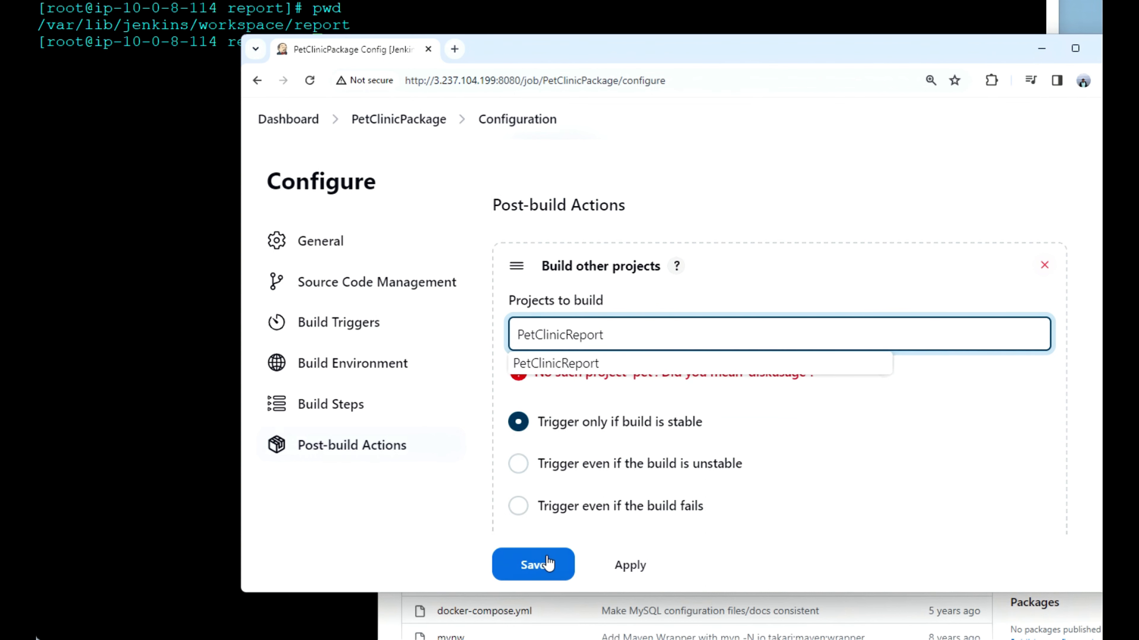
left_click(549, 563)
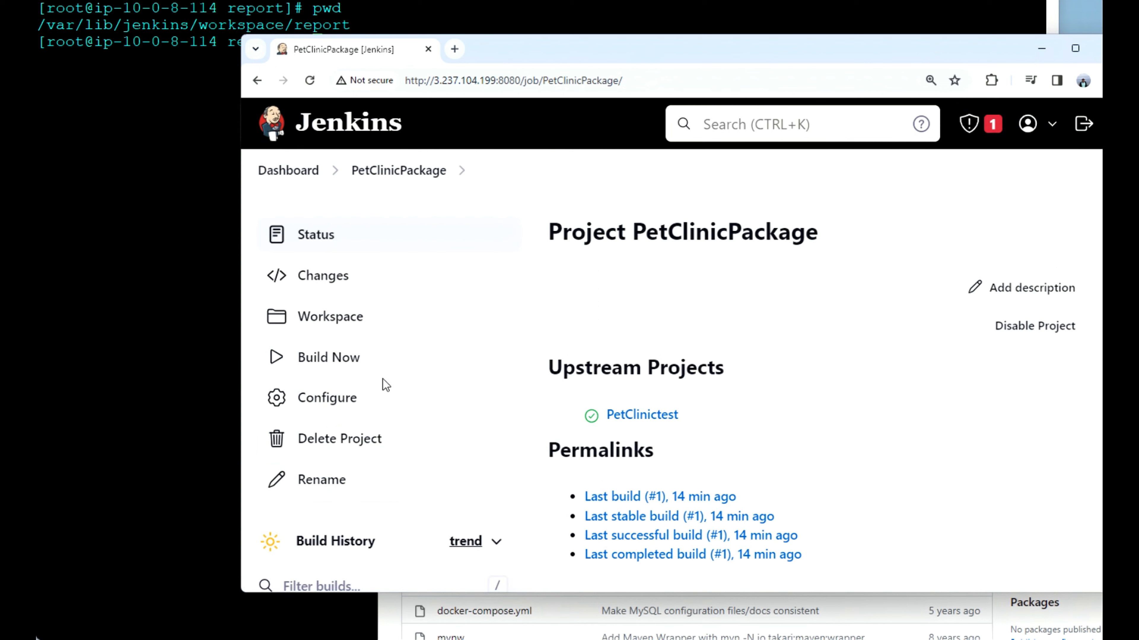
Step: Return to the dashboard and review the list of PetClinic jobs
left_click(292, 172)
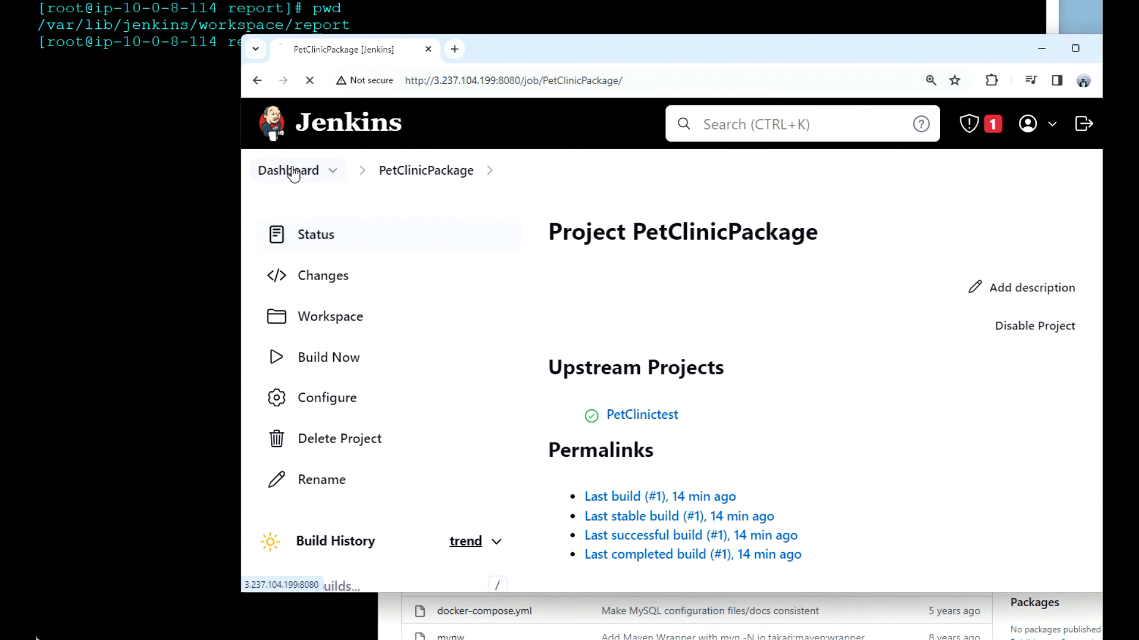
scroll(542, 354, "down", 5)
mouse_move(548, 361)
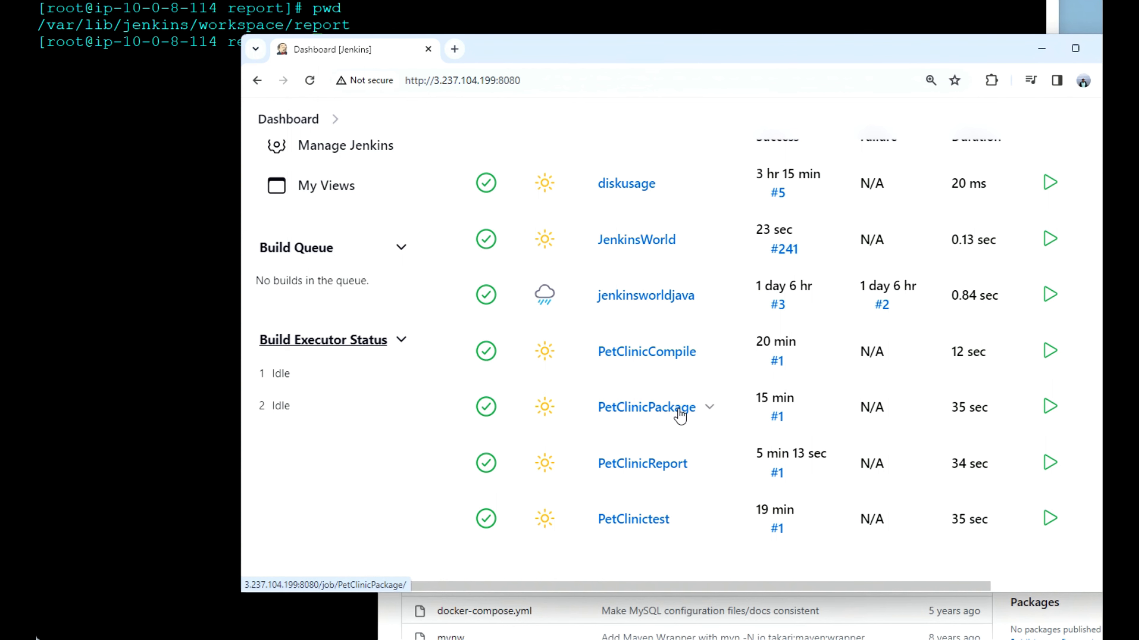
scroll(681, 478, "up", 4)
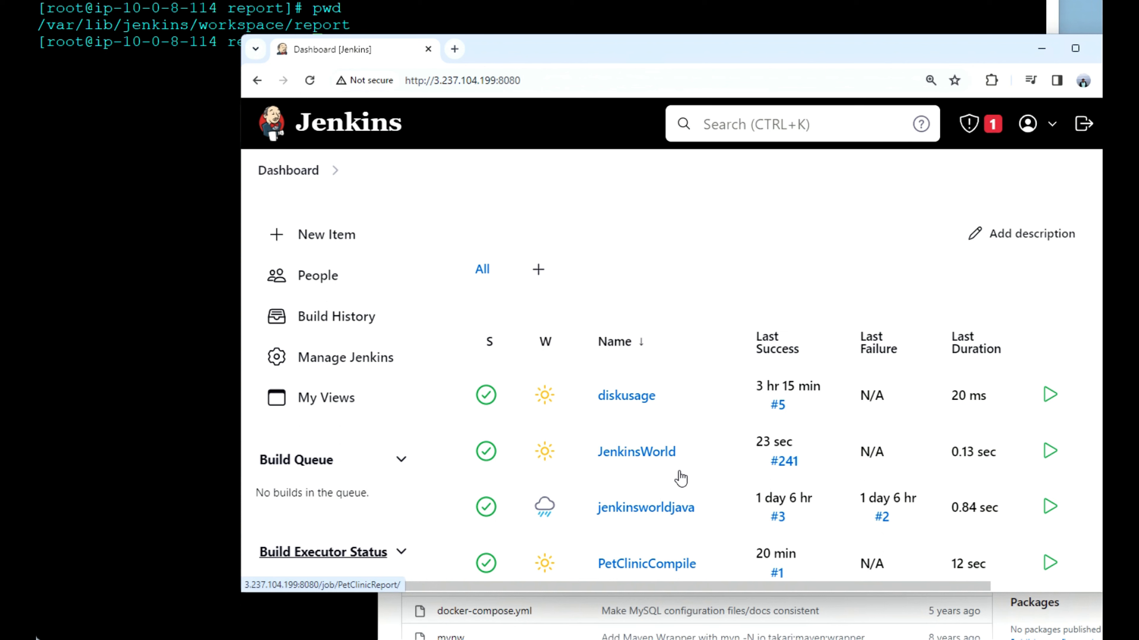
Step: Create a new dashboard view of type Build Pipeline View named springpetclinpipe01
left_click(539, 275)
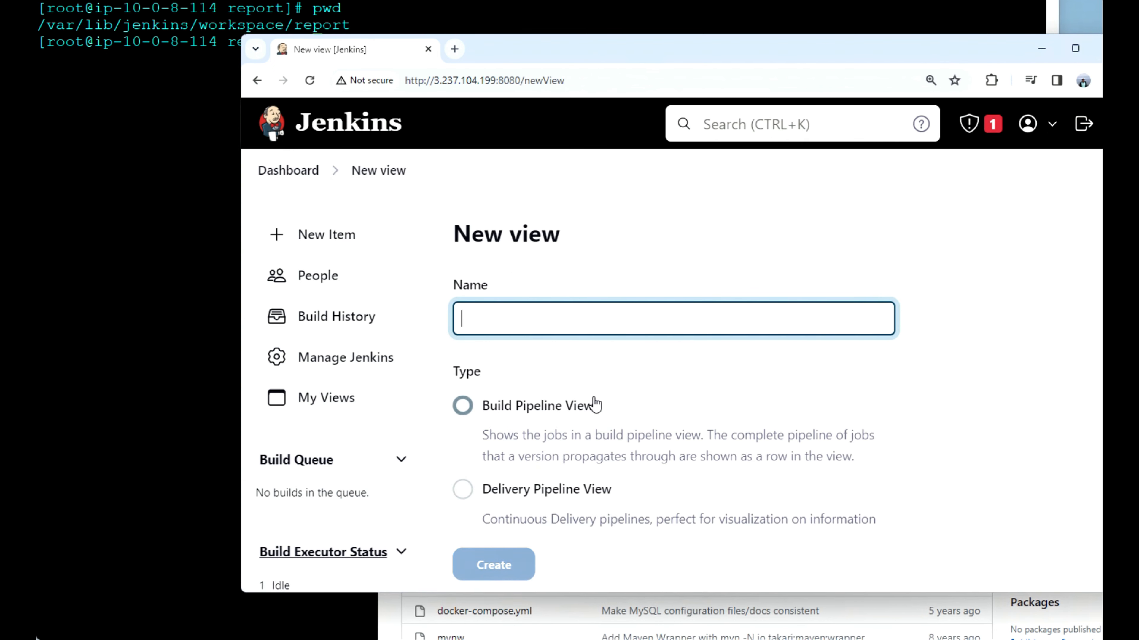
scroll(595, 405, "down", 1)
left_click(466, 354)
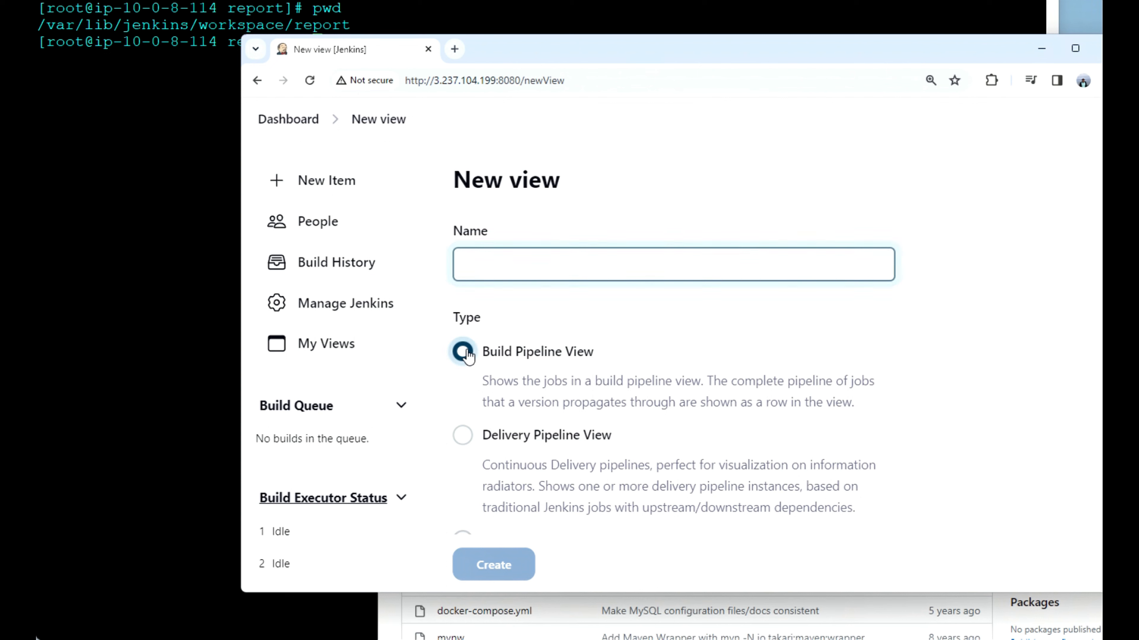
left_click(494, 268)
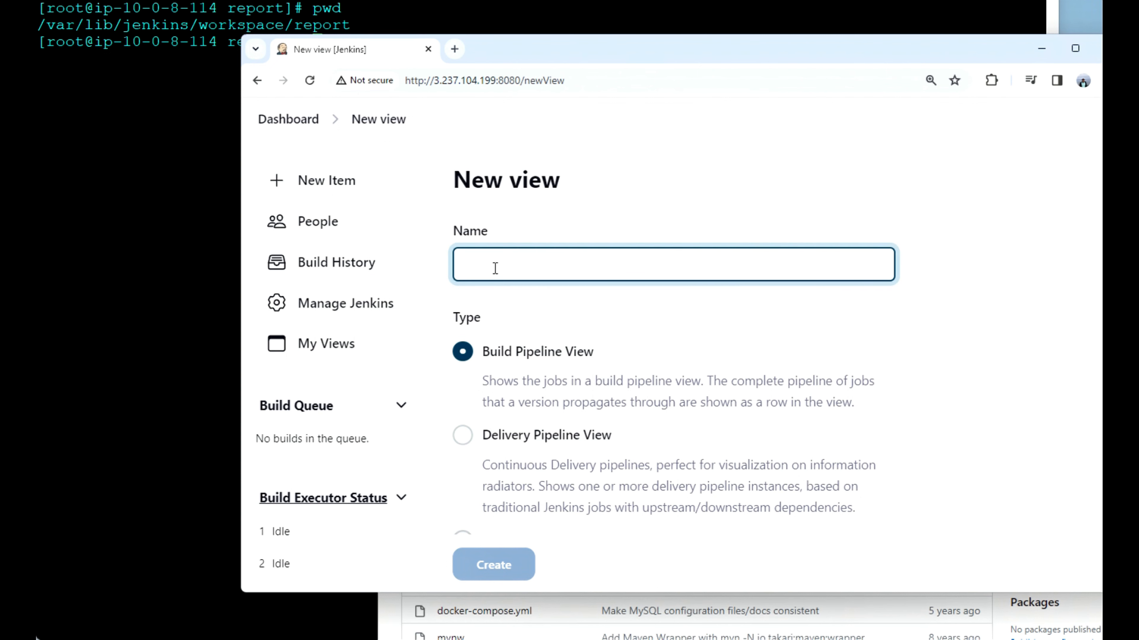
key("alt+Tab")
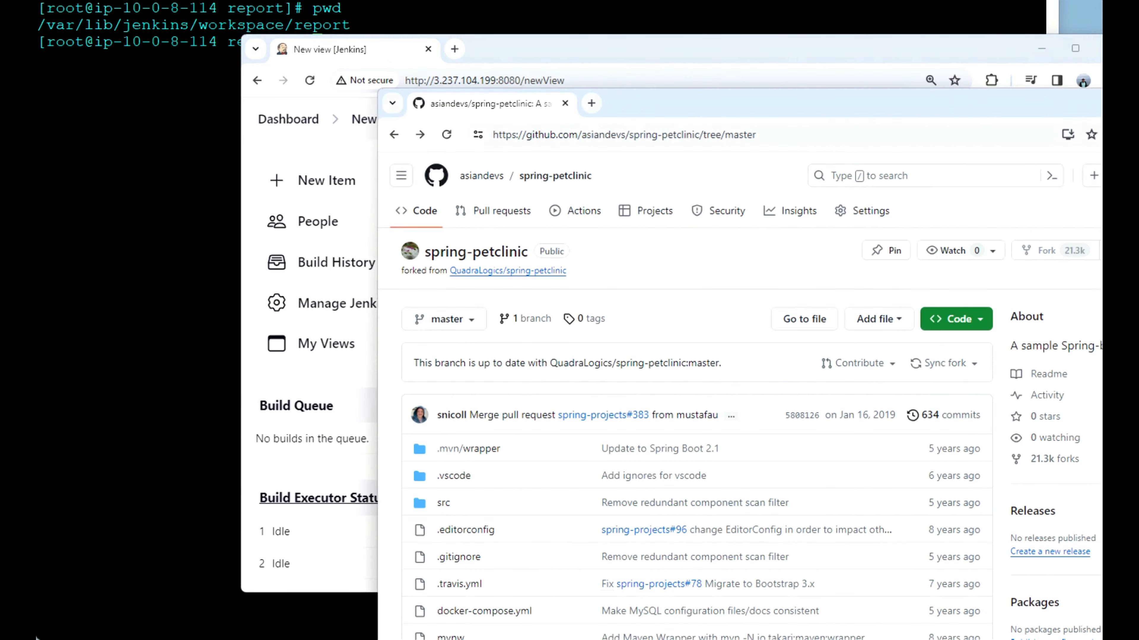
left_click(648, 67)
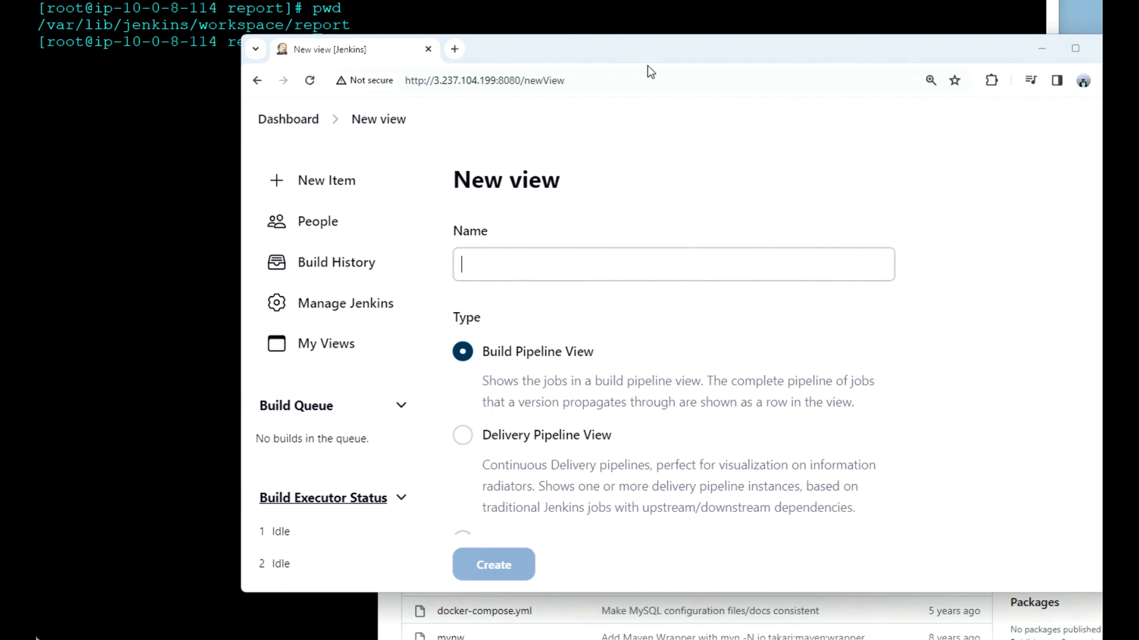
type("sp")
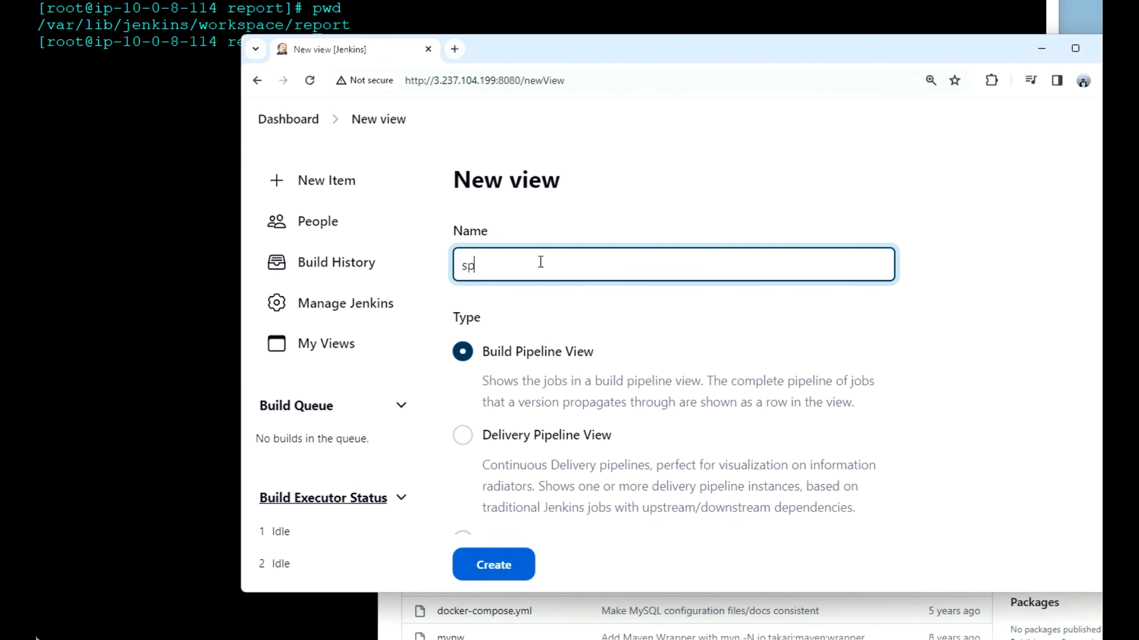
type("ringpetclinpipe01")
left_click(499, 563)
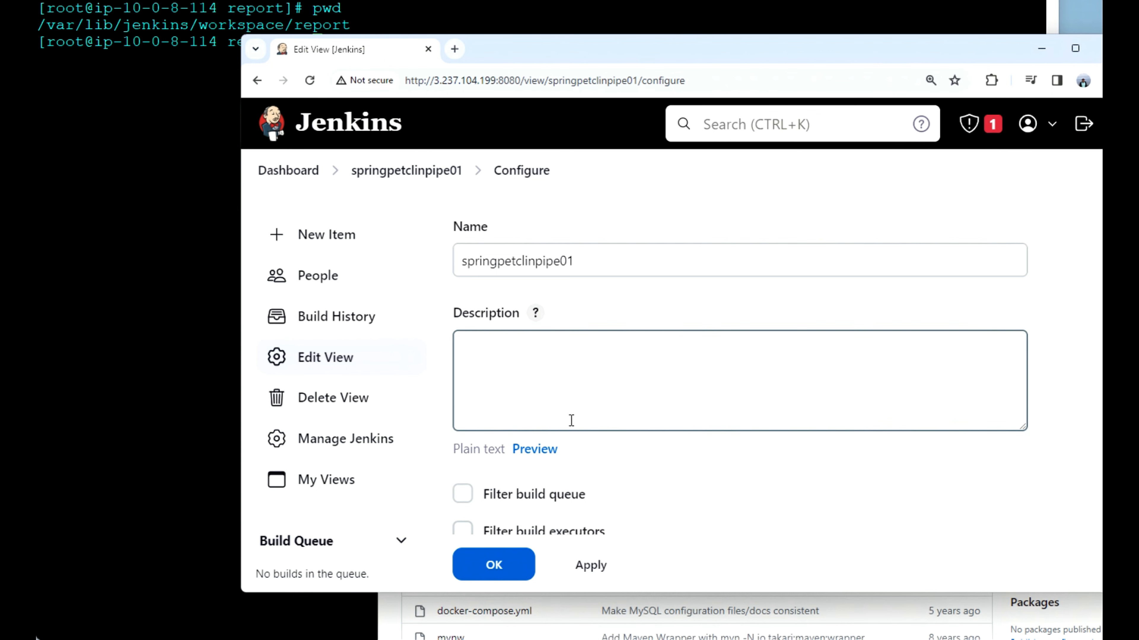
Step: Set PetClinicCompile as the initial job of the springpetclinpipe01 view's upstream/downstream pipeline flow, and save the view configuration
scroll(574, 434, "down", 4)
scroll(575, 433, "down", 3)
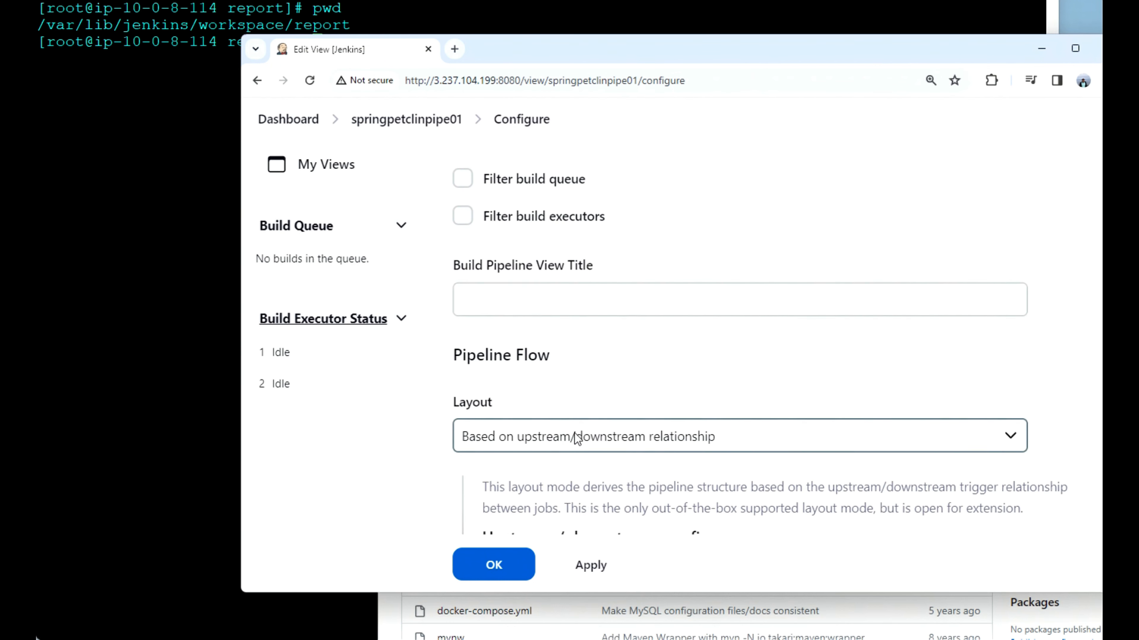
scroll(575, 434, "down", 4)
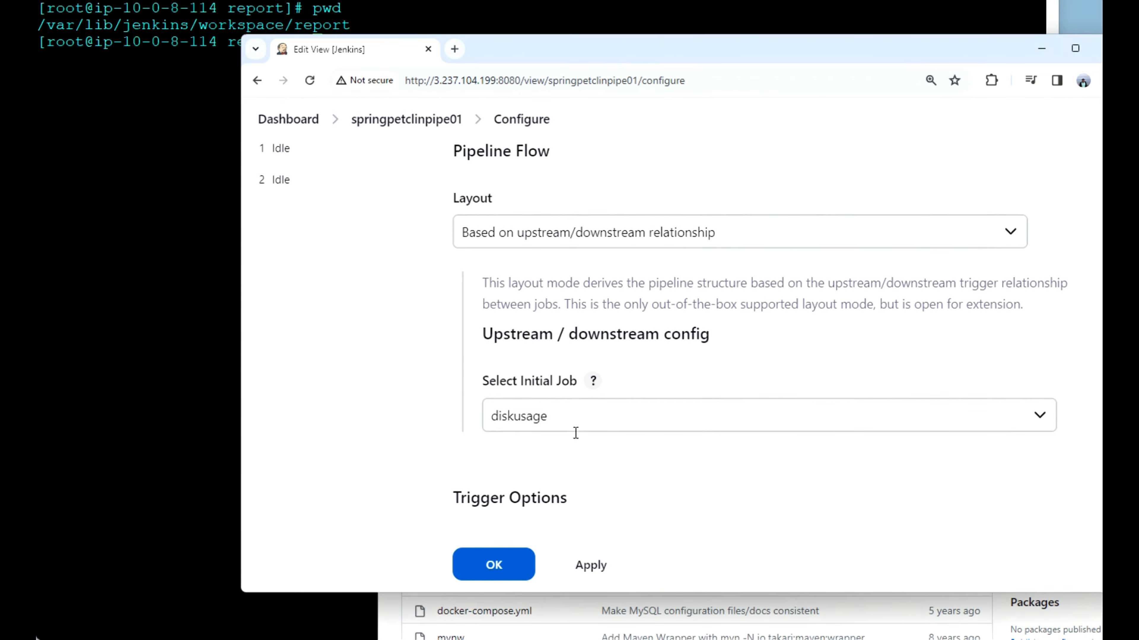
scroll(576, 433, "down", 1)
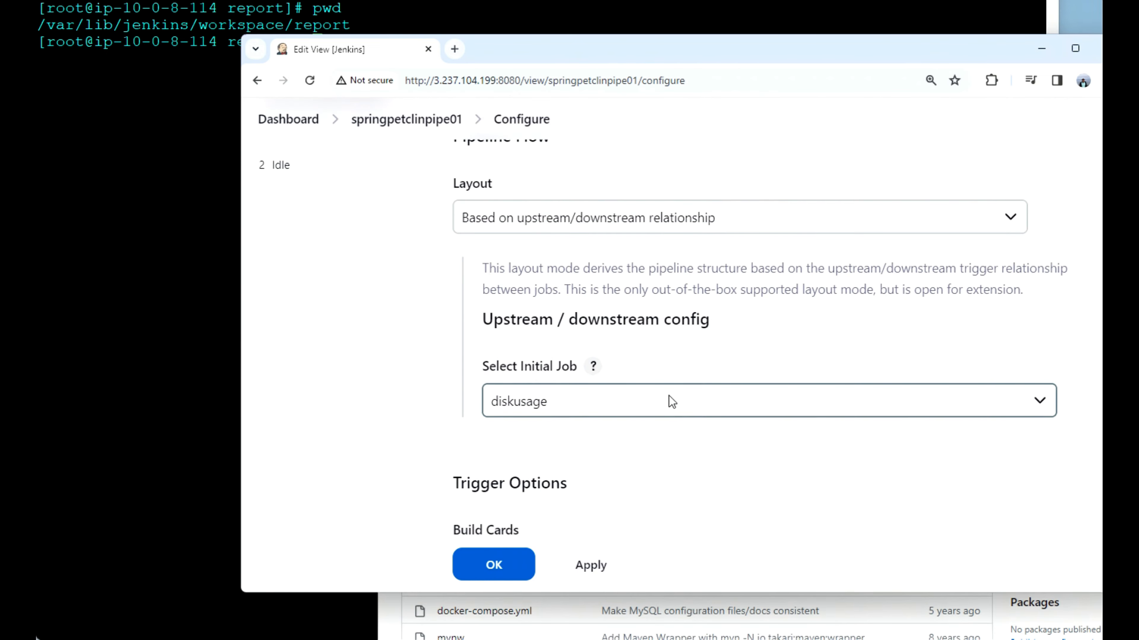
left_click(1045, 399)
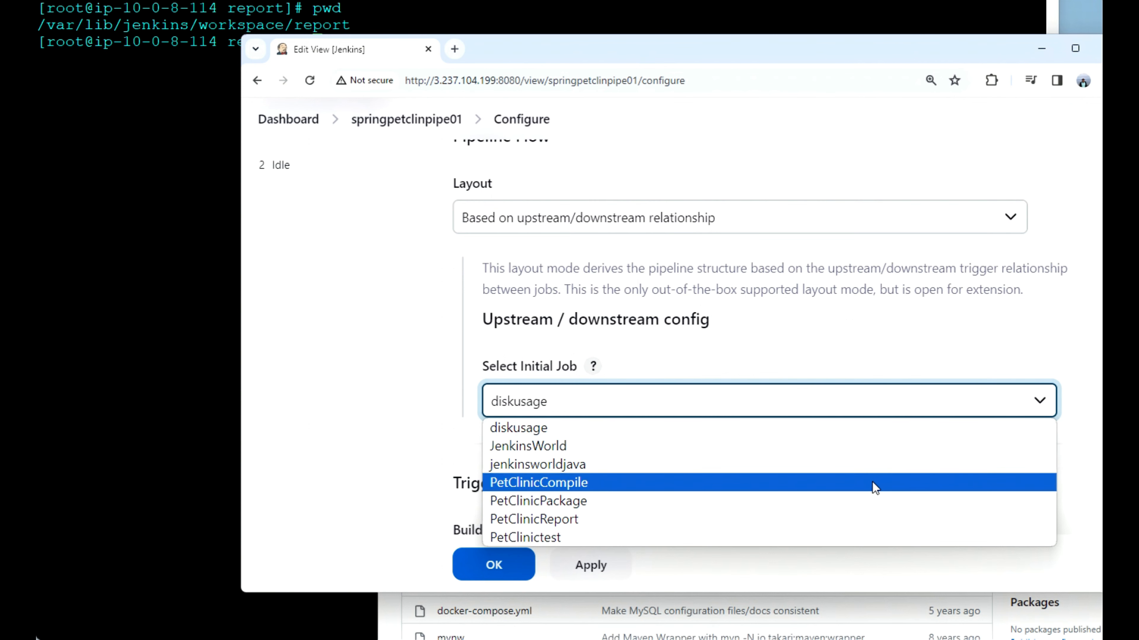
left_click(872, 482)
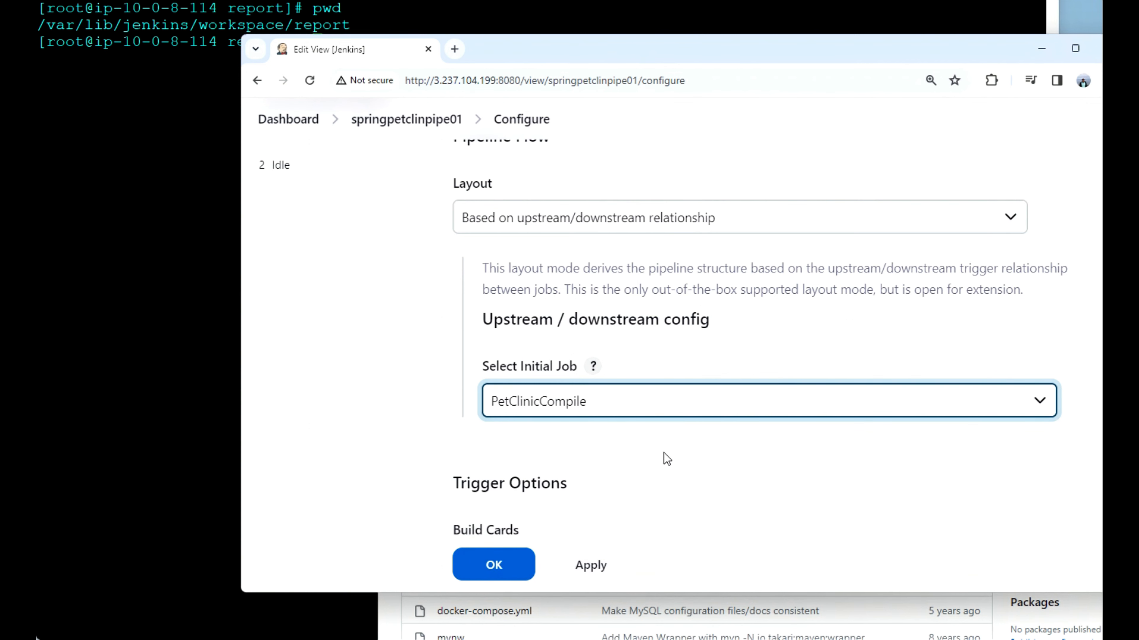
scroll(668, 458, "down", 10)
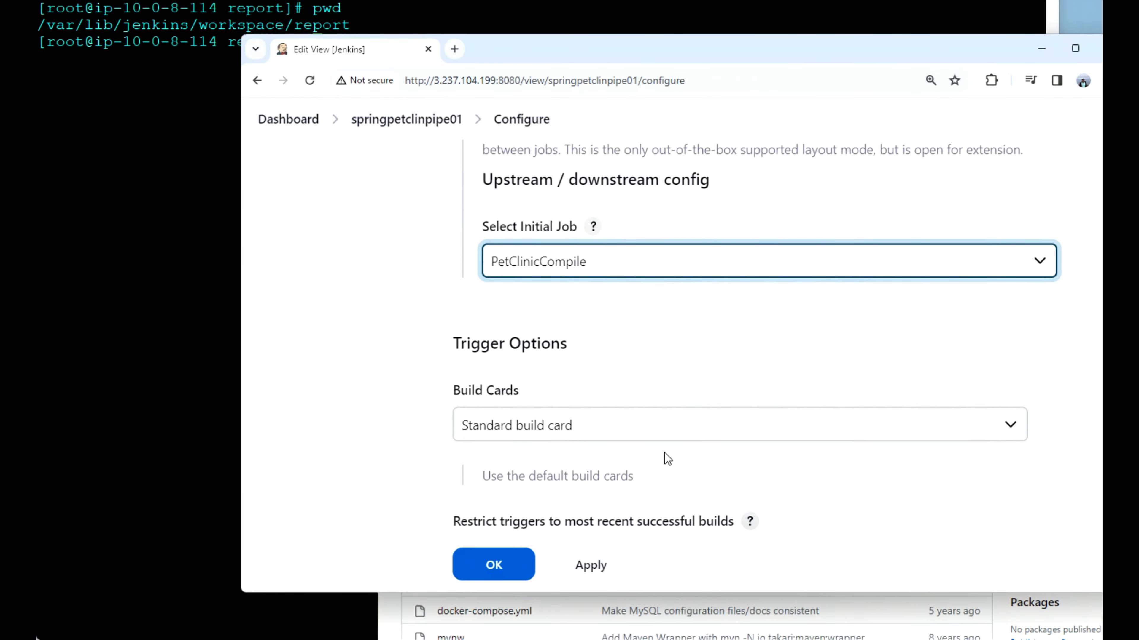
scroll(668, 458, "down", 10)
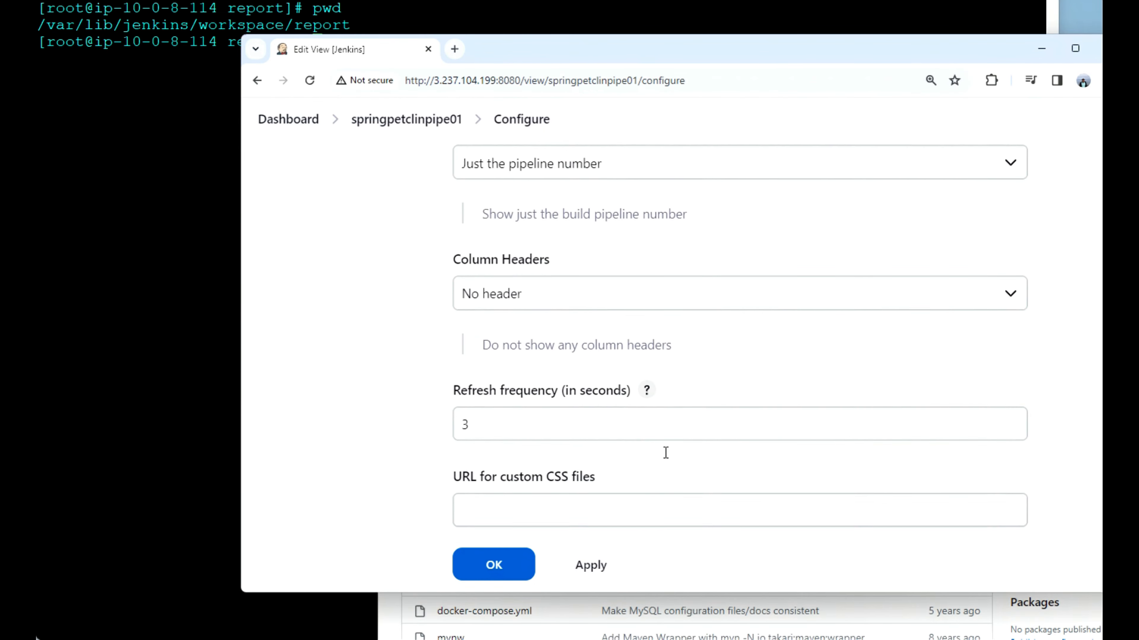
left_click(494, 479)
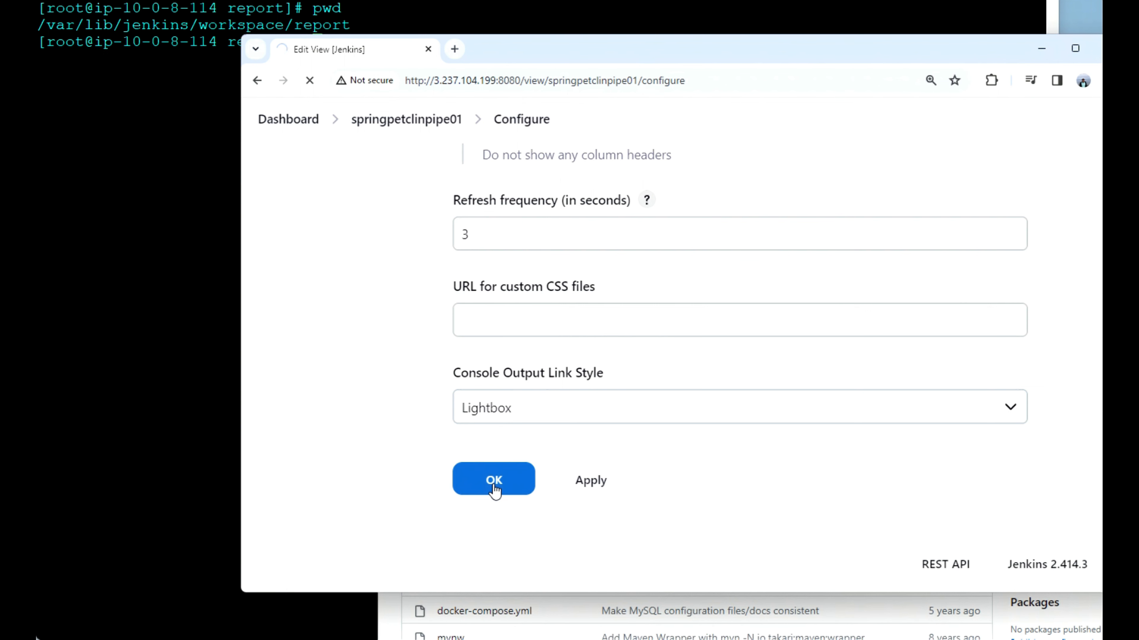
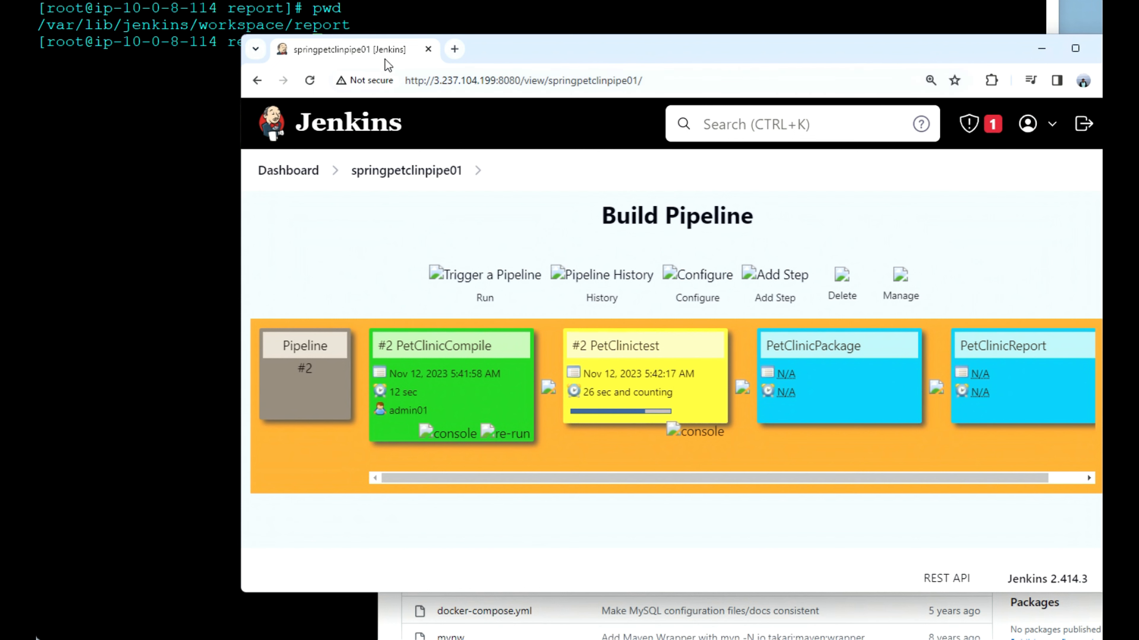
Step: Check the job list and build queue on the dashboard in a duplicated browser tab, and return to the springpetclinpipe01 pipeline view
right_click(383, 52)
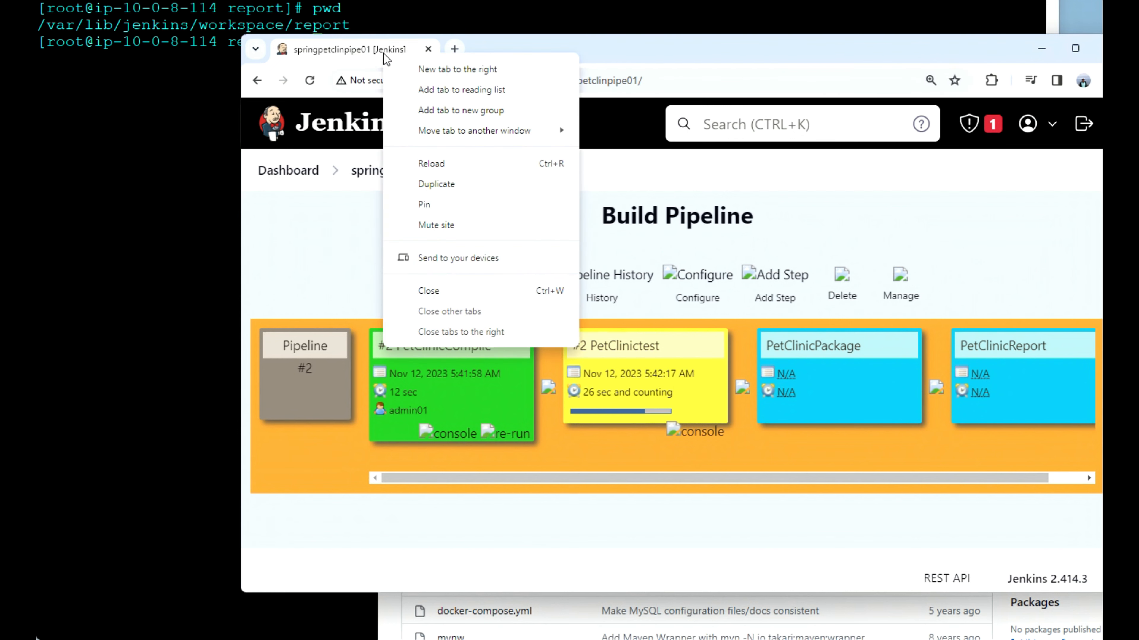
left_click(475, 184)
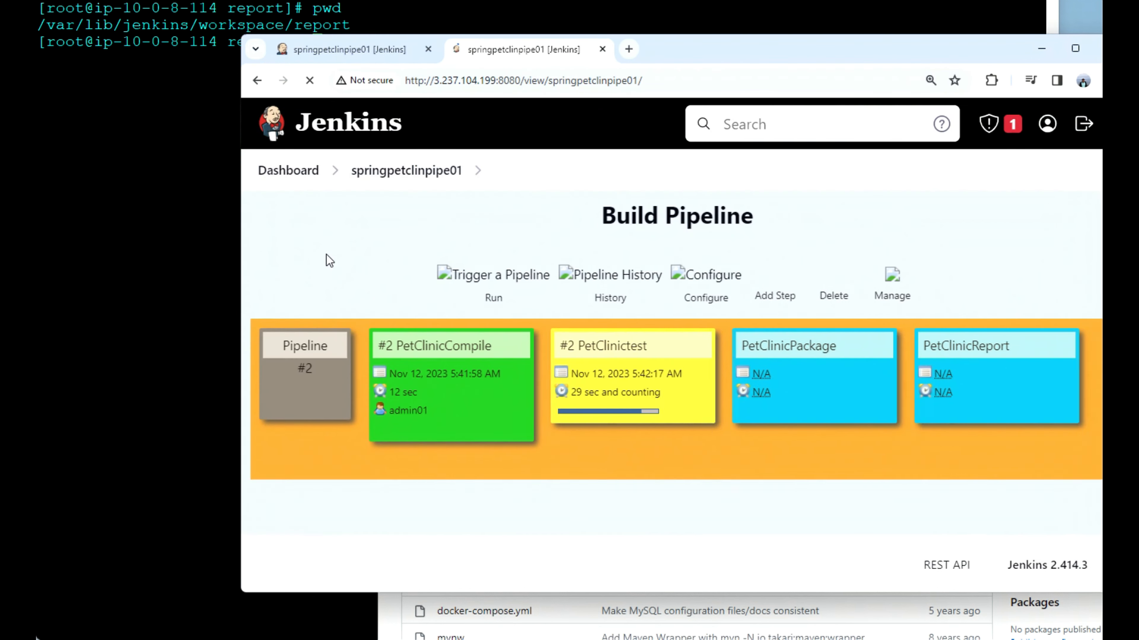
left_click(289, 176)
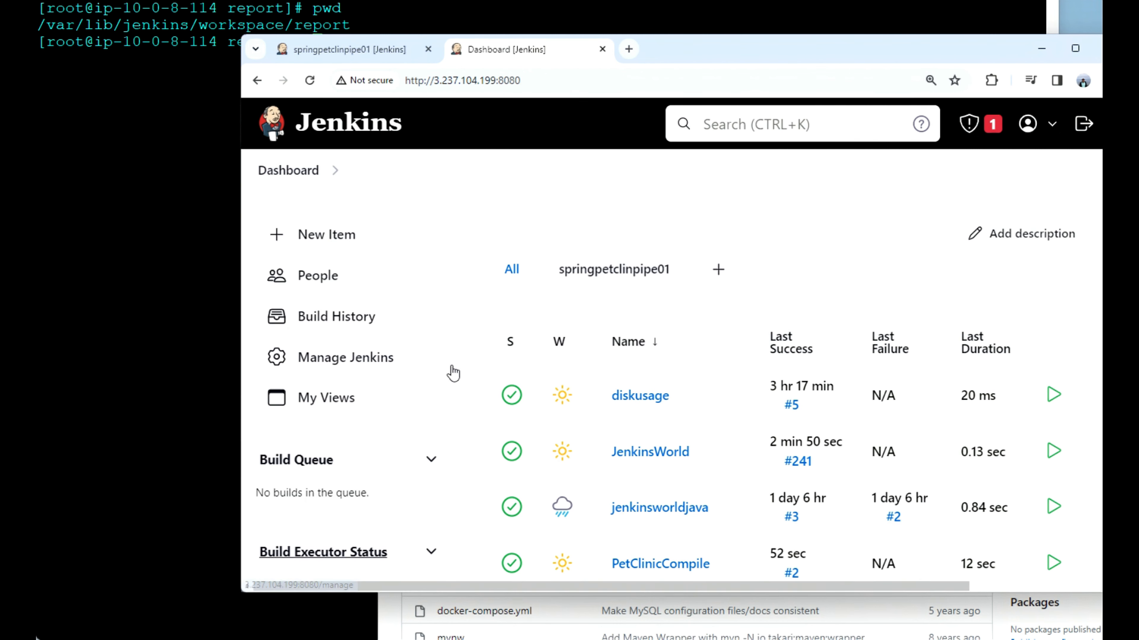
scroll(452, 372, "down", 4)
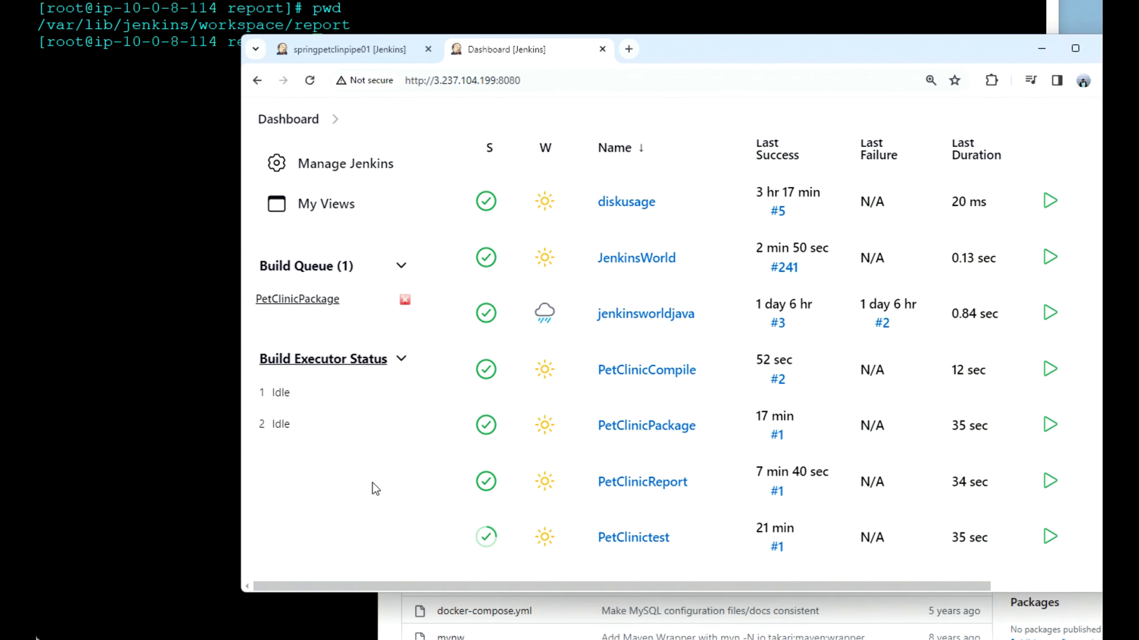
left_click(369, 169)
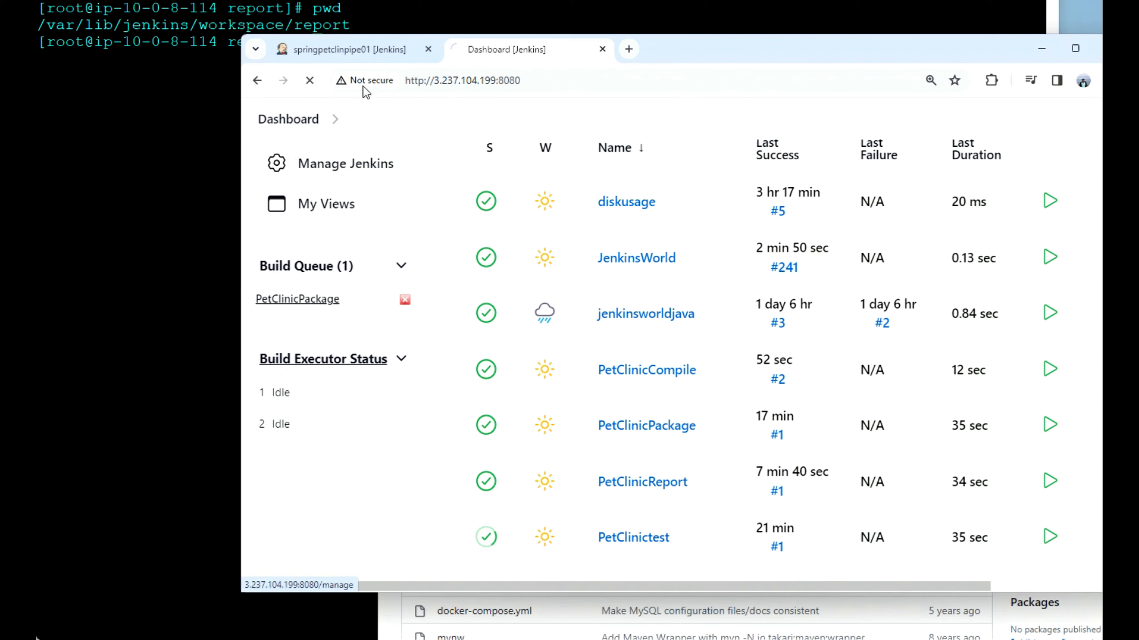
left_click(360, 47)
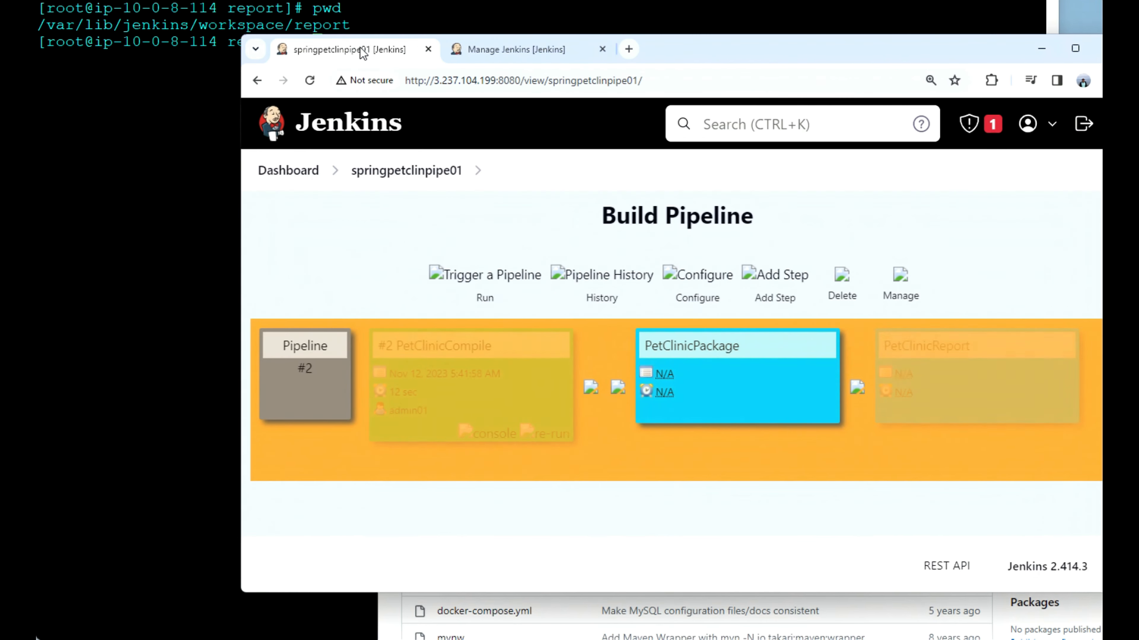
left_click(395, 182)
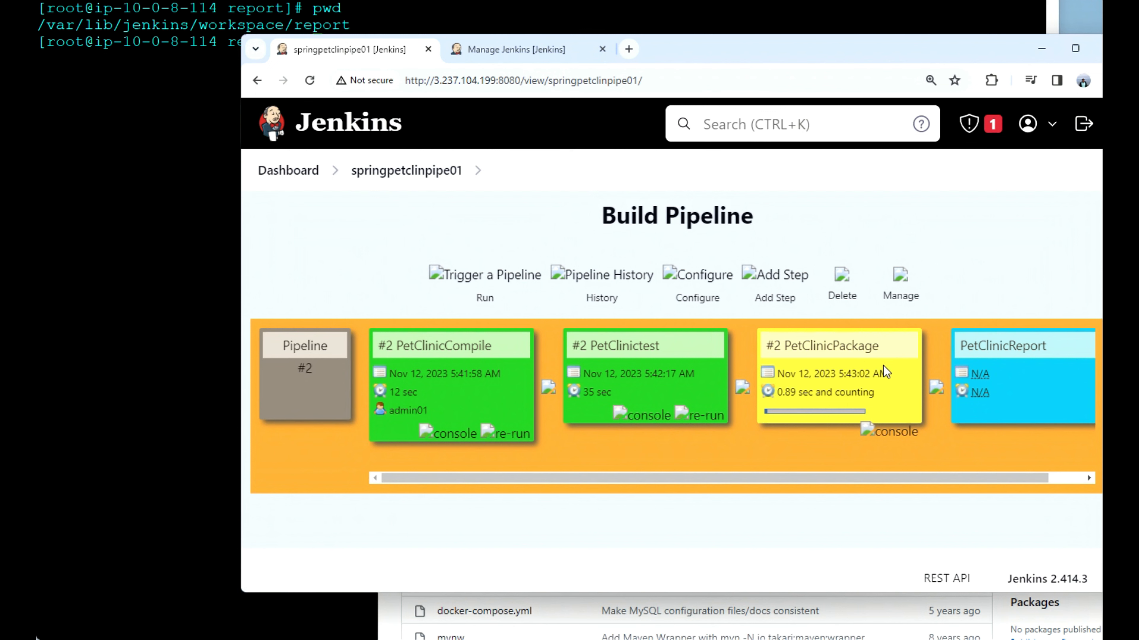
Step: Open the PetClinicPackage project from the dashboard and review its upstream projects, downstream projects and builds
left_click(492, 46)
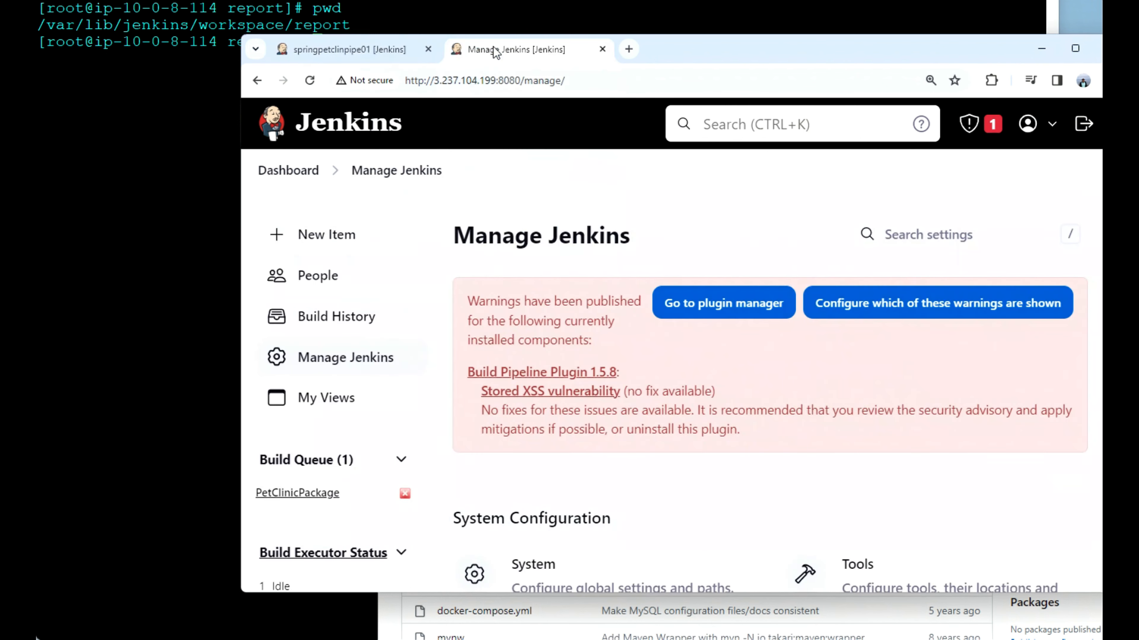
scroll(432, 474, "down", 5)
scroll(433, 475, "up", 5)
left_click(292, 177)
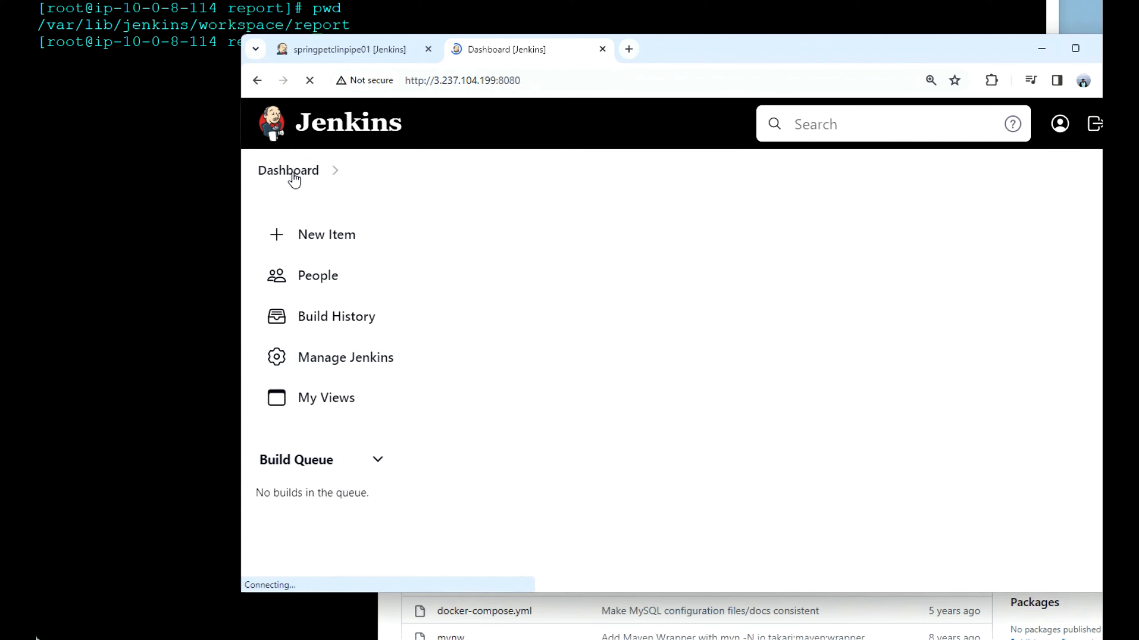
scroll(678, 545, "down", 5)
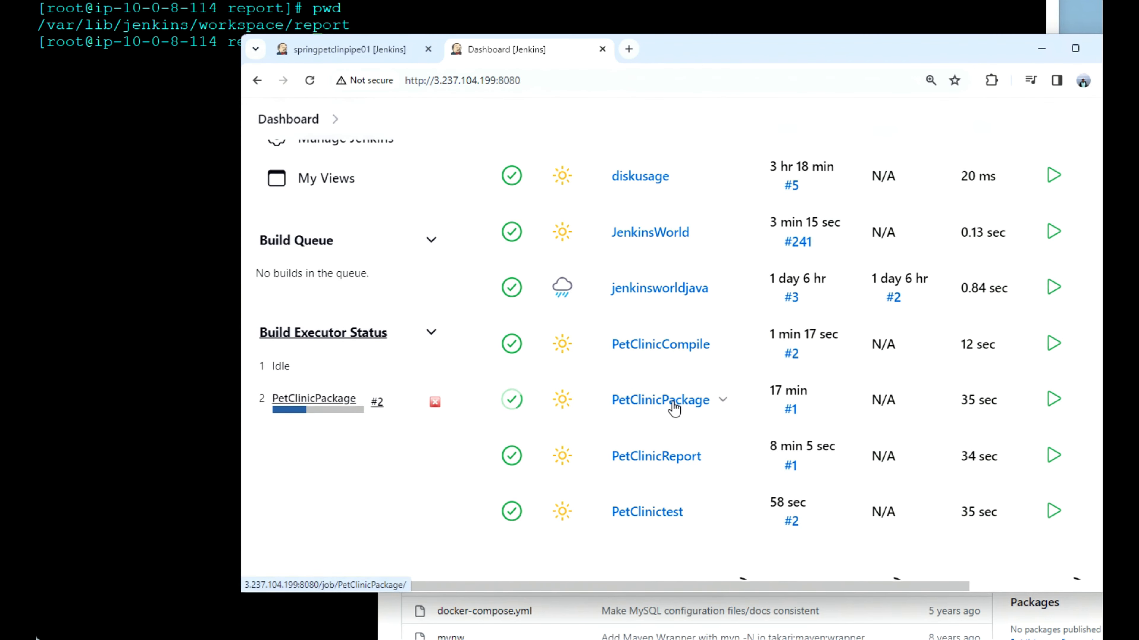
left_click(674, 408)
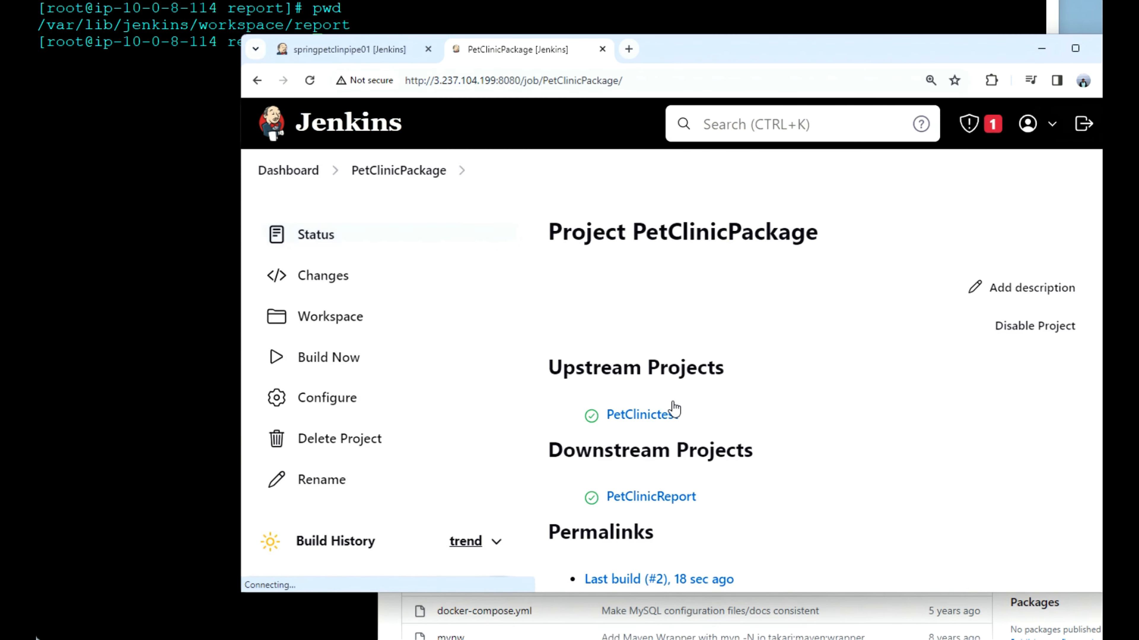
scroll(674, 408, "down", 2)
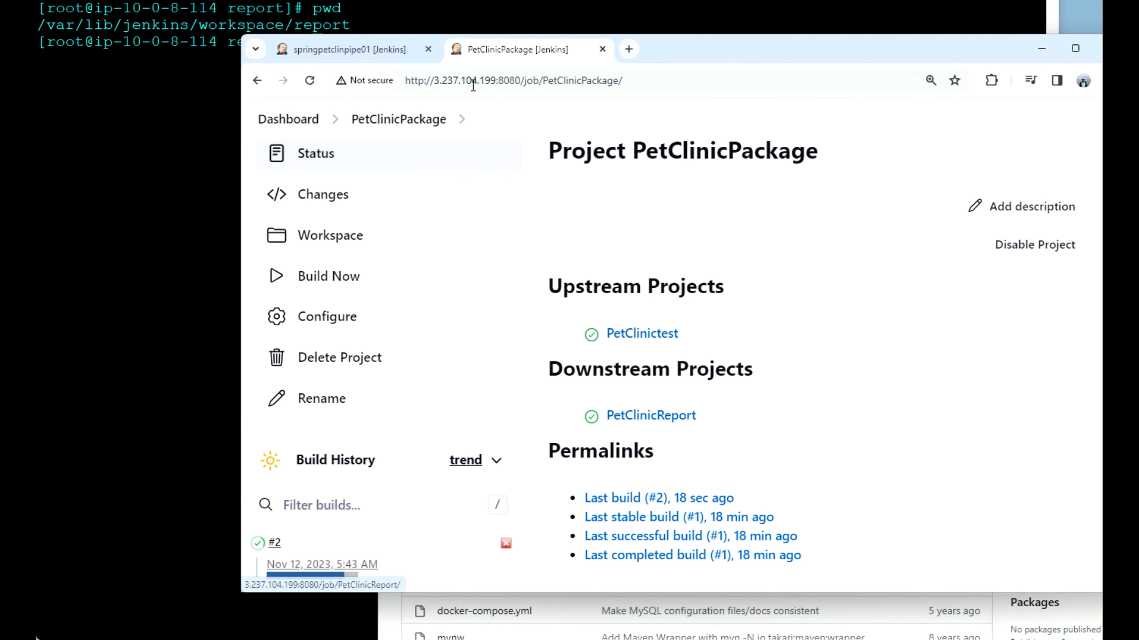
Step: Return to the springpetclinpipe01 view and refresh it to check the progress of the pipeline's stages
left_click(382, 52)
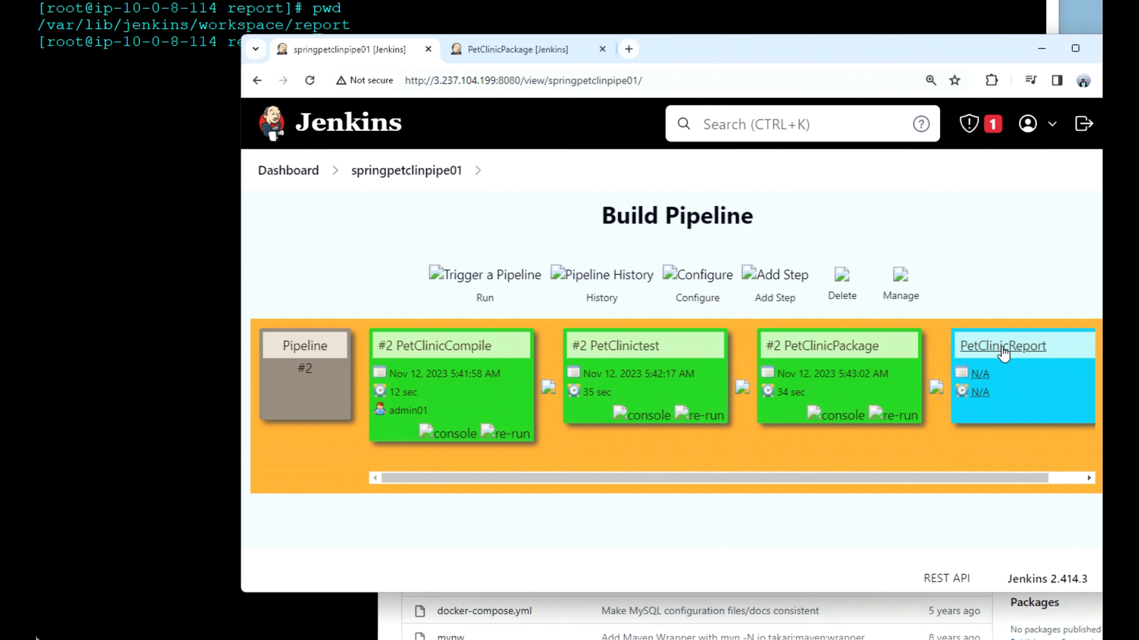
left_click(309, 81)
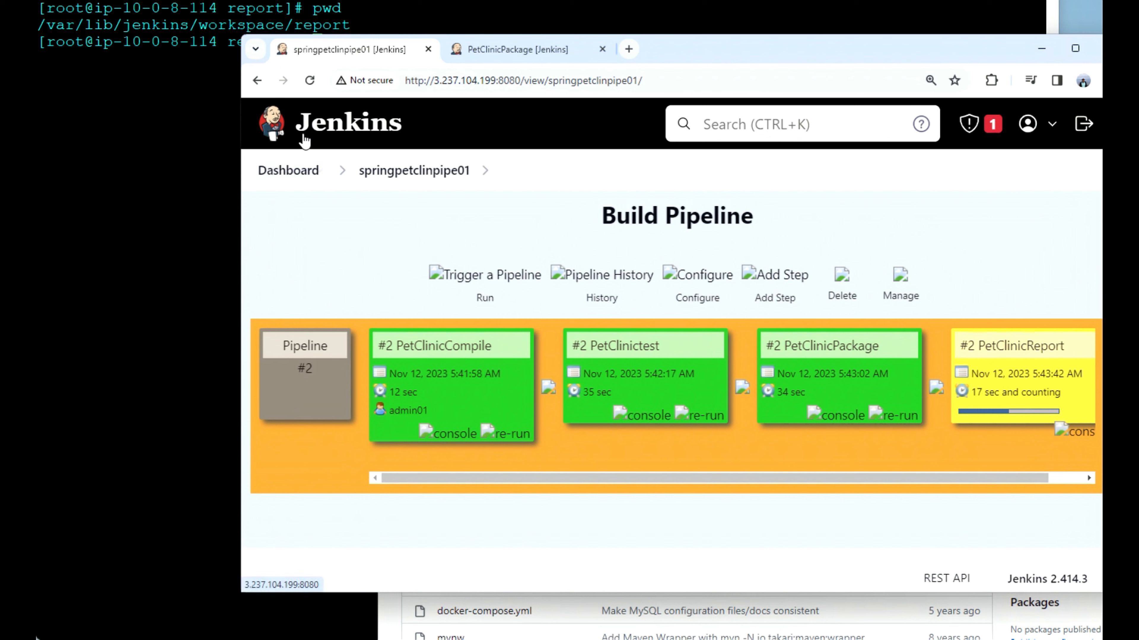
left_click(309, 80)
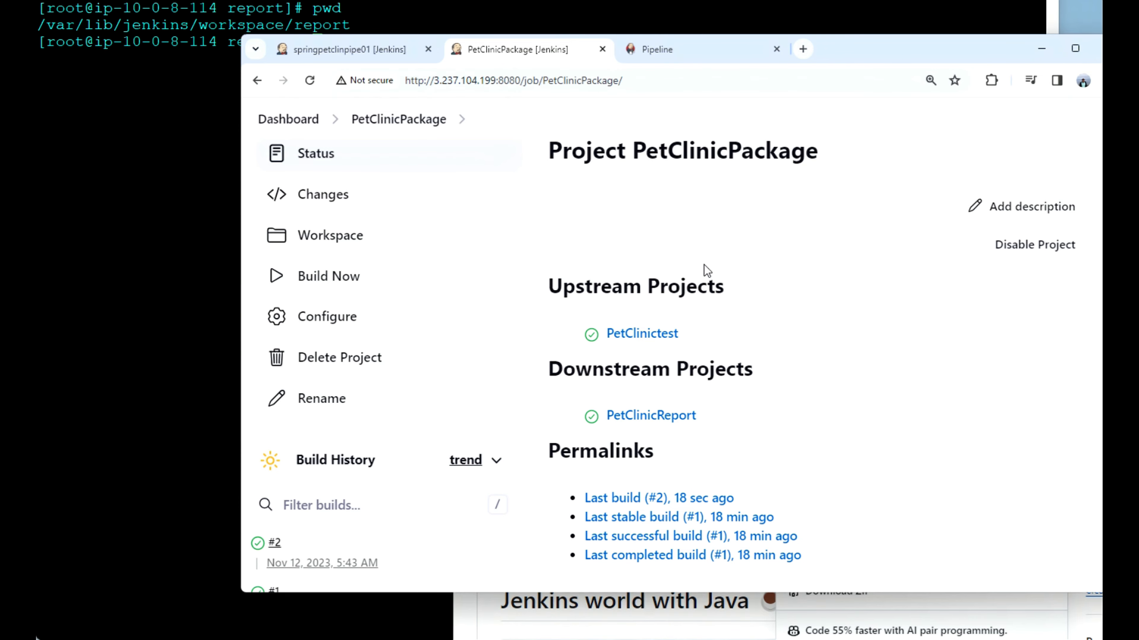
Step: Examine the Jenkins Pipeline documentation, covering the Jenkinsfile, declarative versus scripted syntax and the reasons for using Pipeline
left_click(680, 51)
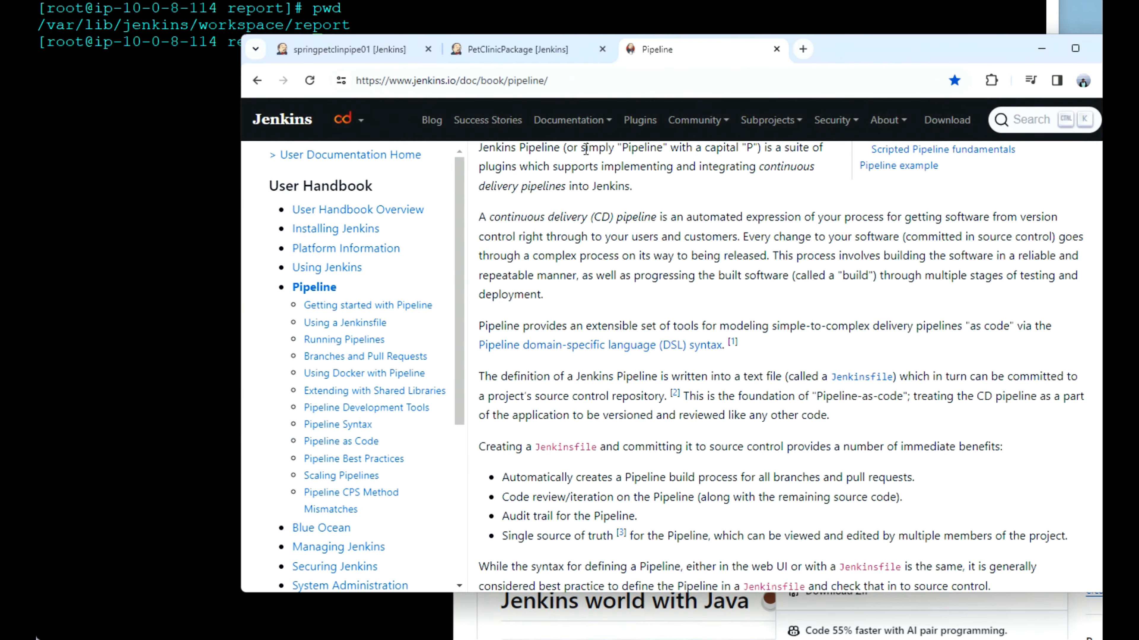
scroll(811, 378, "down", 7)
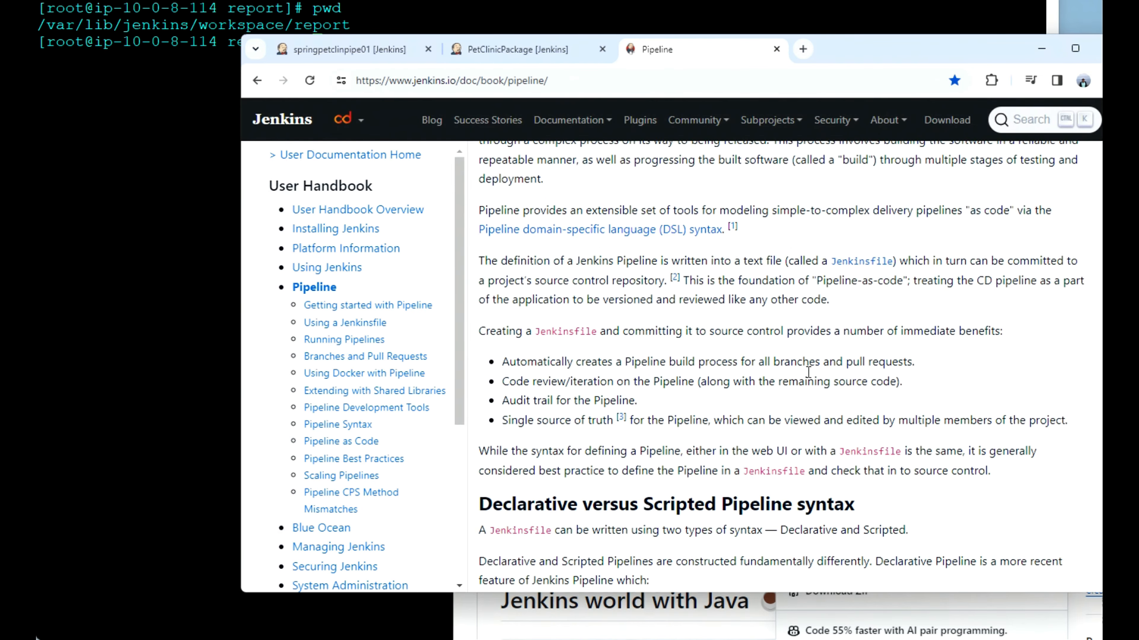
scroll(810, 378, "down", 9)
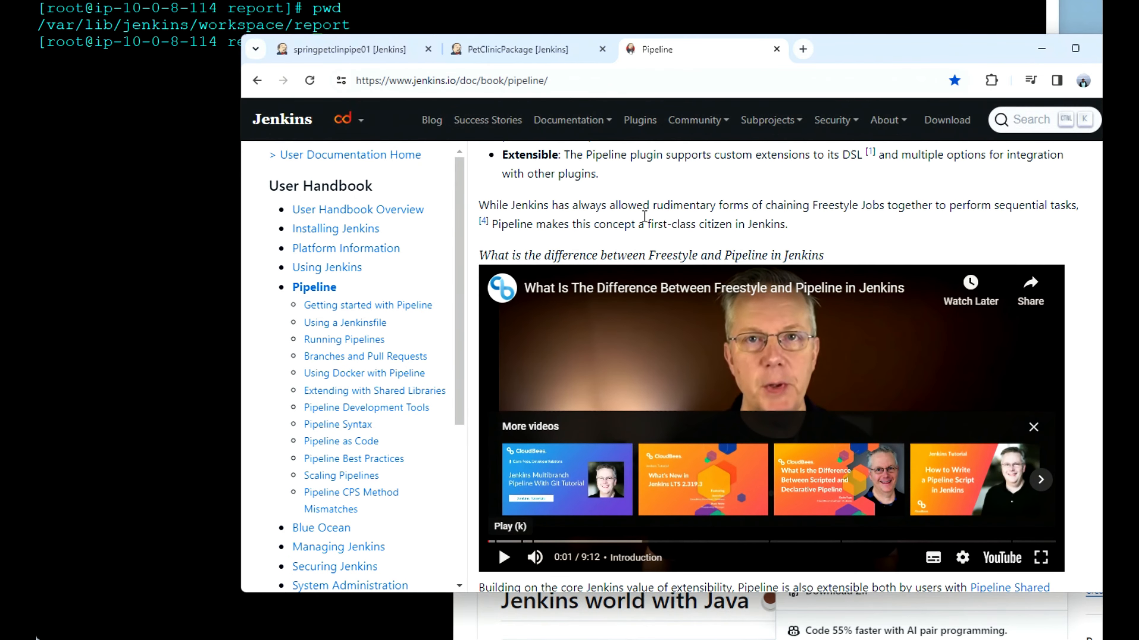
left_click(511, 49)
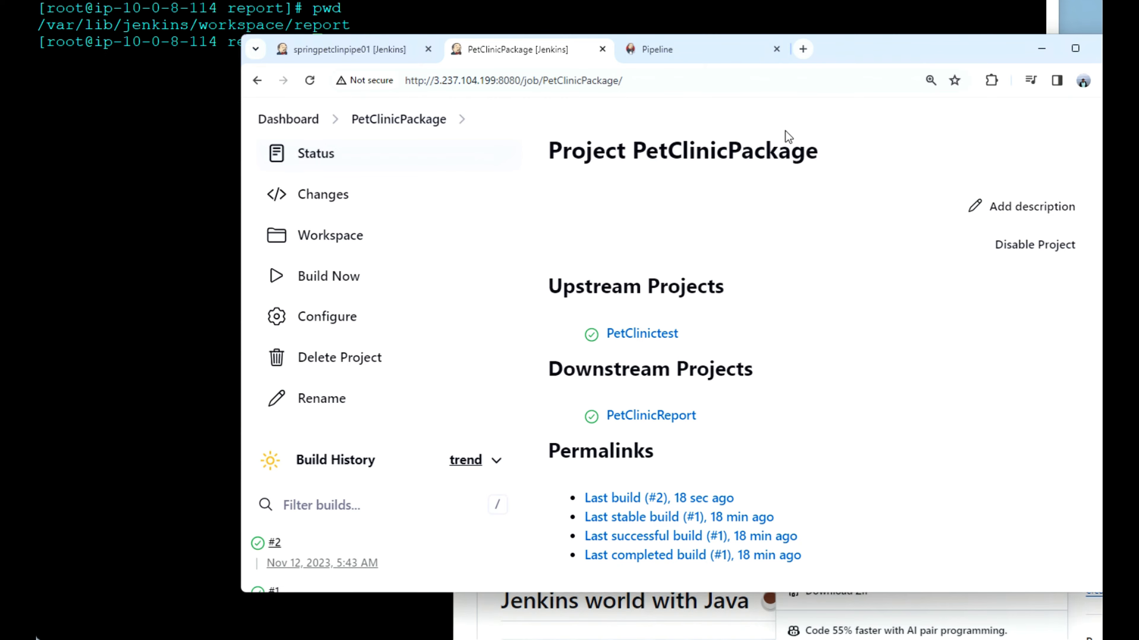
left_click(685, 54)
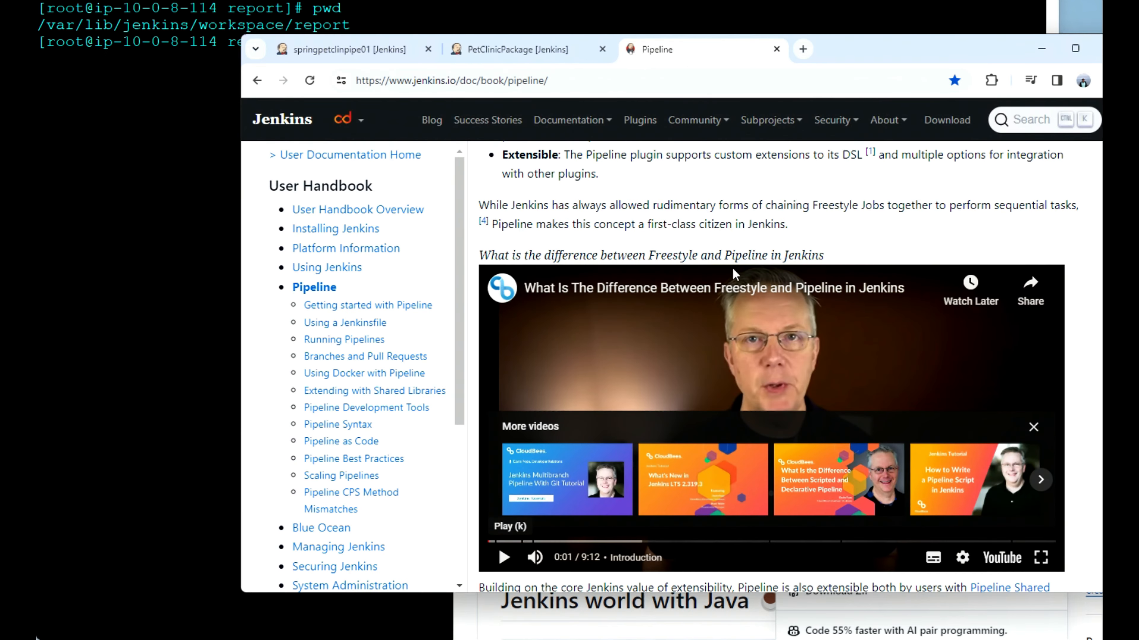
scroll(655, 198, "up", 7)
scroll(655, 197, "up", 2)
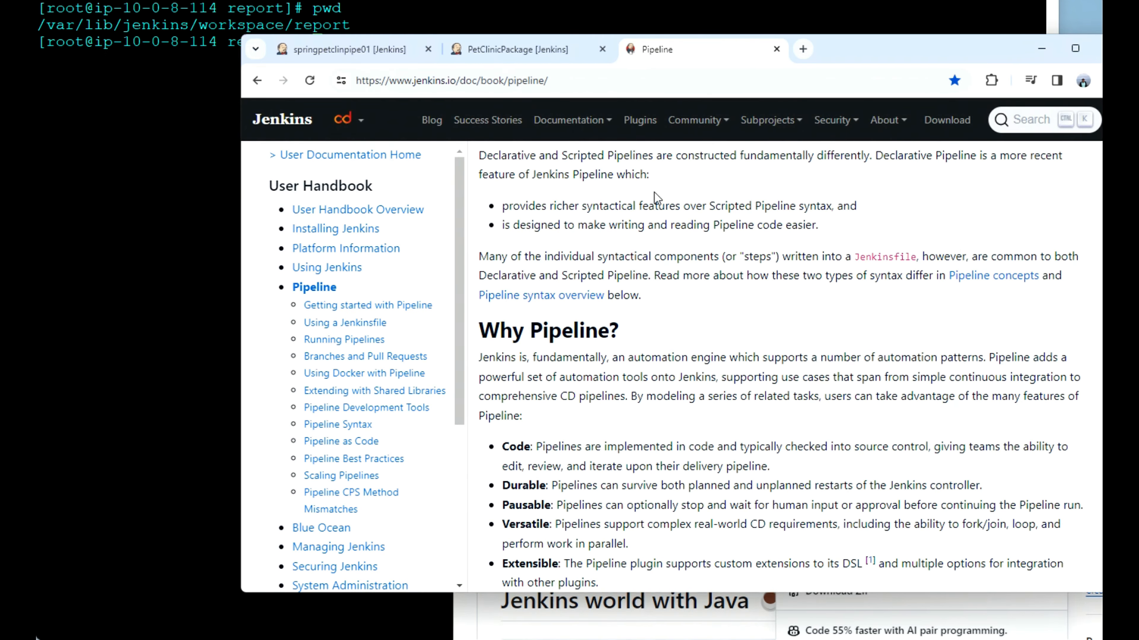
scroll(655, 195, "up", 4)
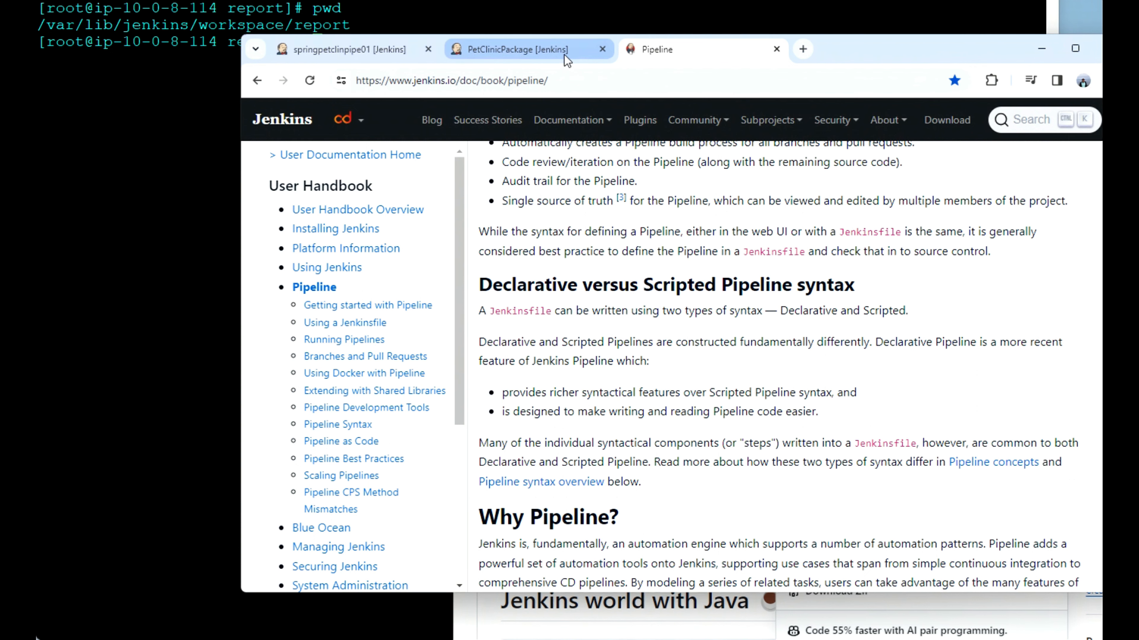
Step: Create a new Pipeline item named jenkinsscripted01 from the Jenkins dashboard
left_click(514, 51)
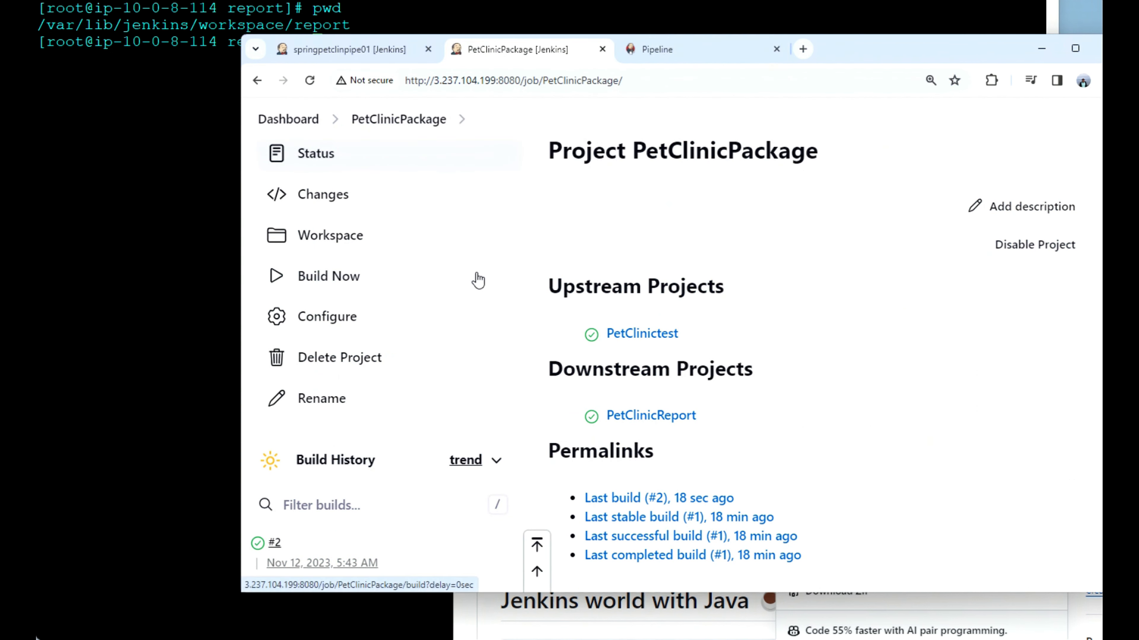
left_click(297, 121)
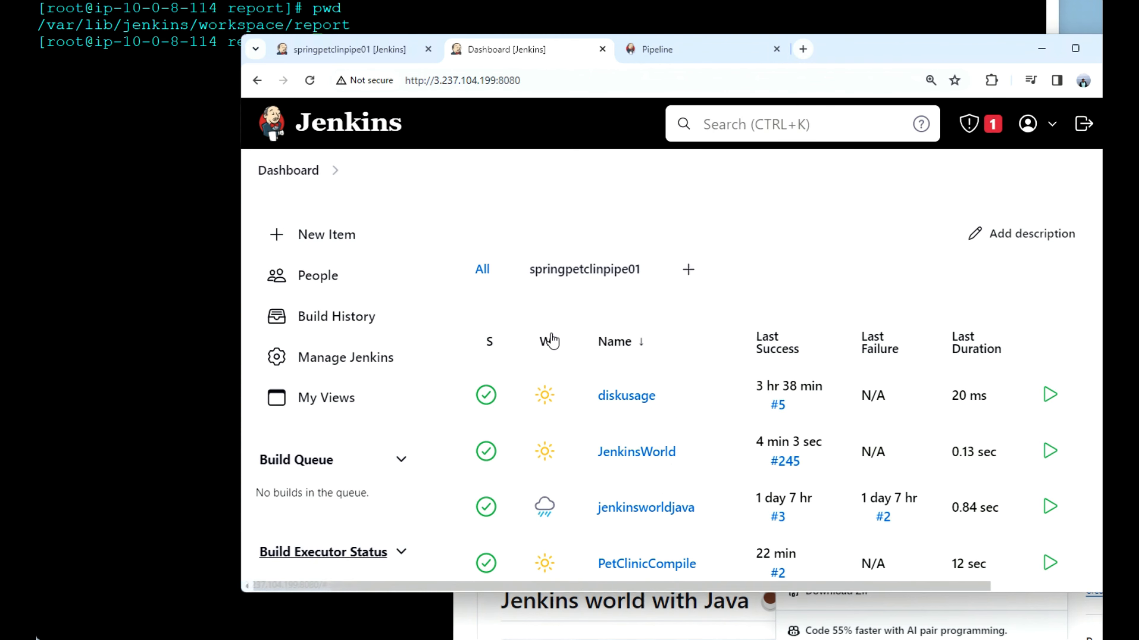
left_click(357, 244)
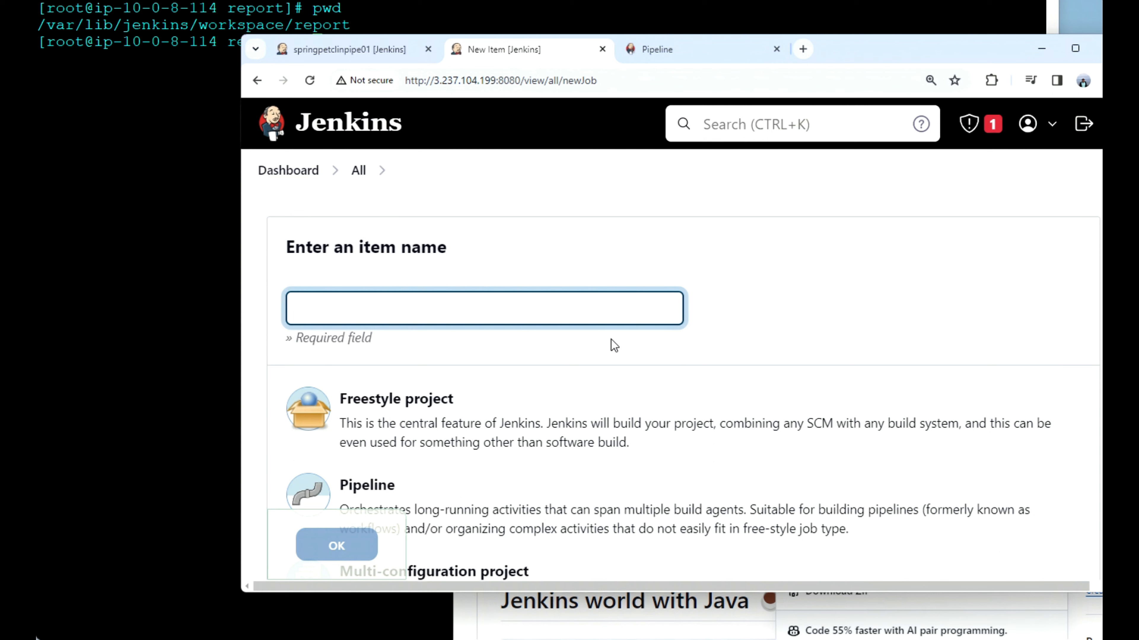
left_click(410, 317)
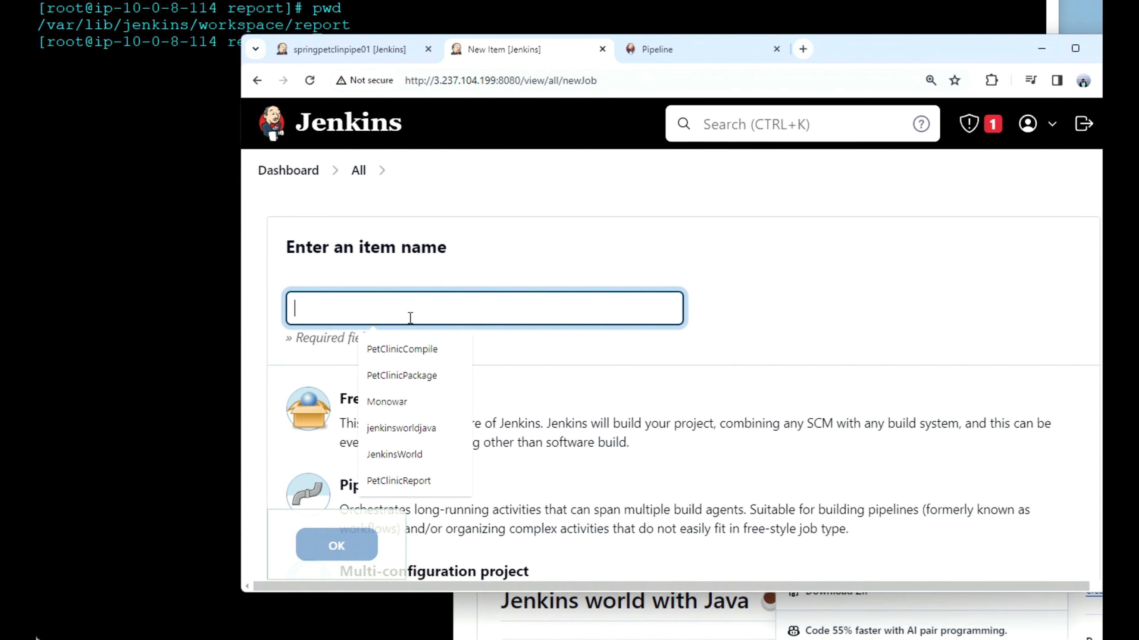
type("jenk")
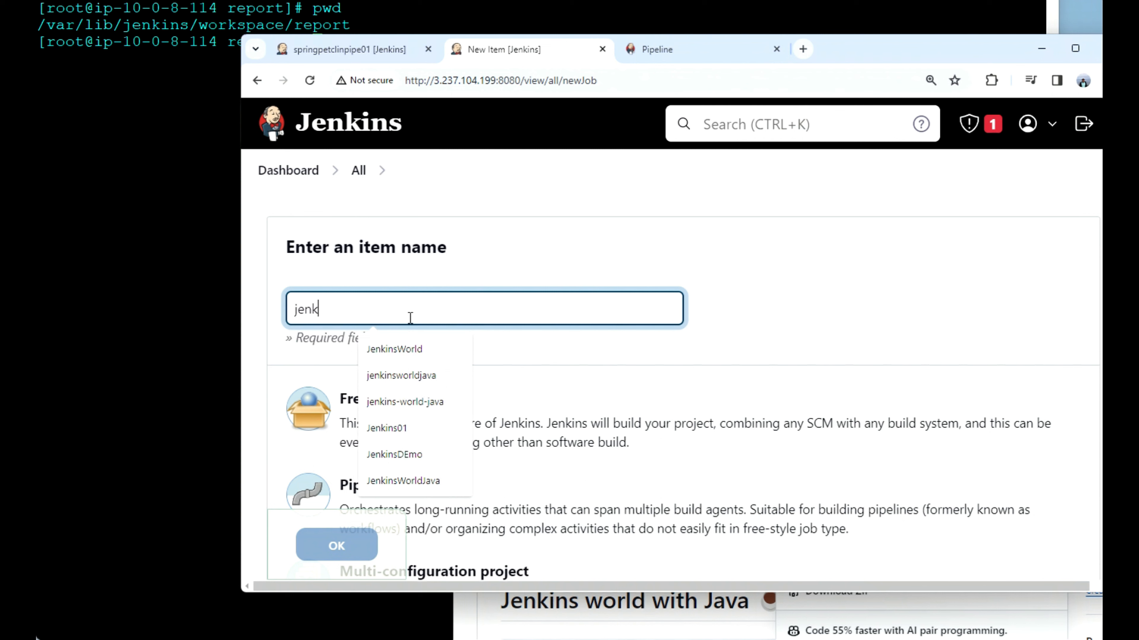
type("insscrip")
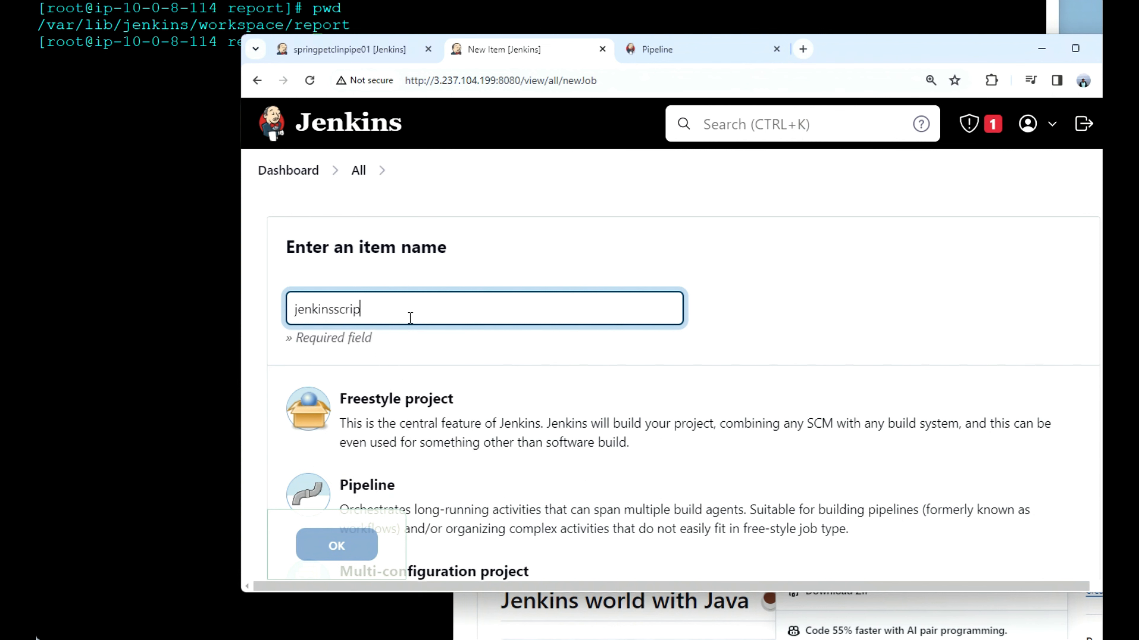
type("ted01")
scroll(500, 383, "down", 1)
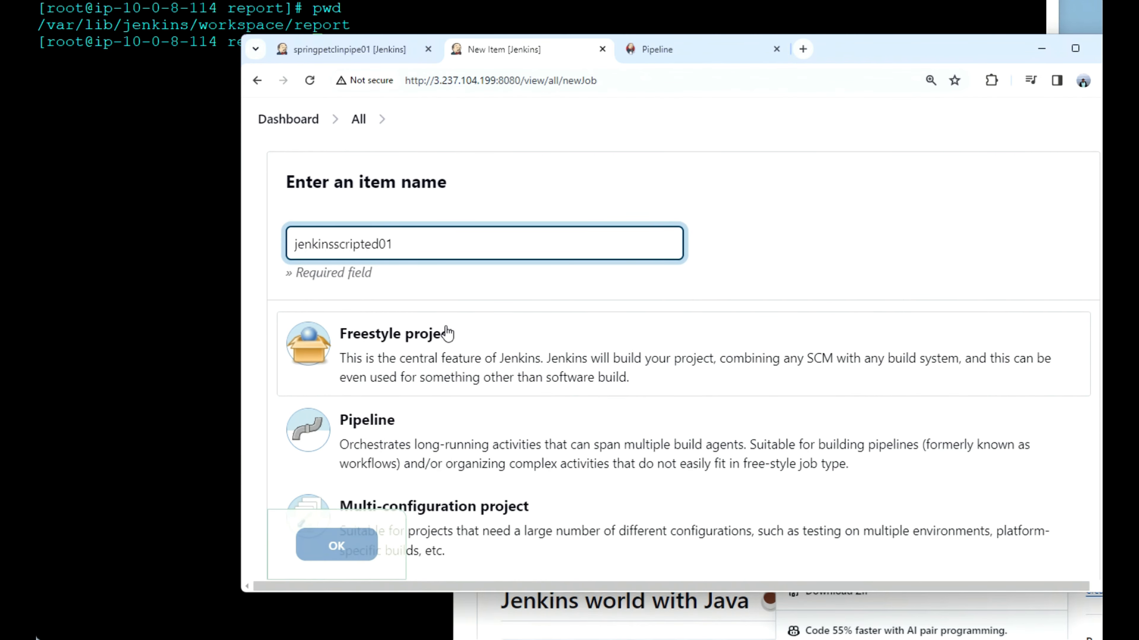
left_click(419, 436)
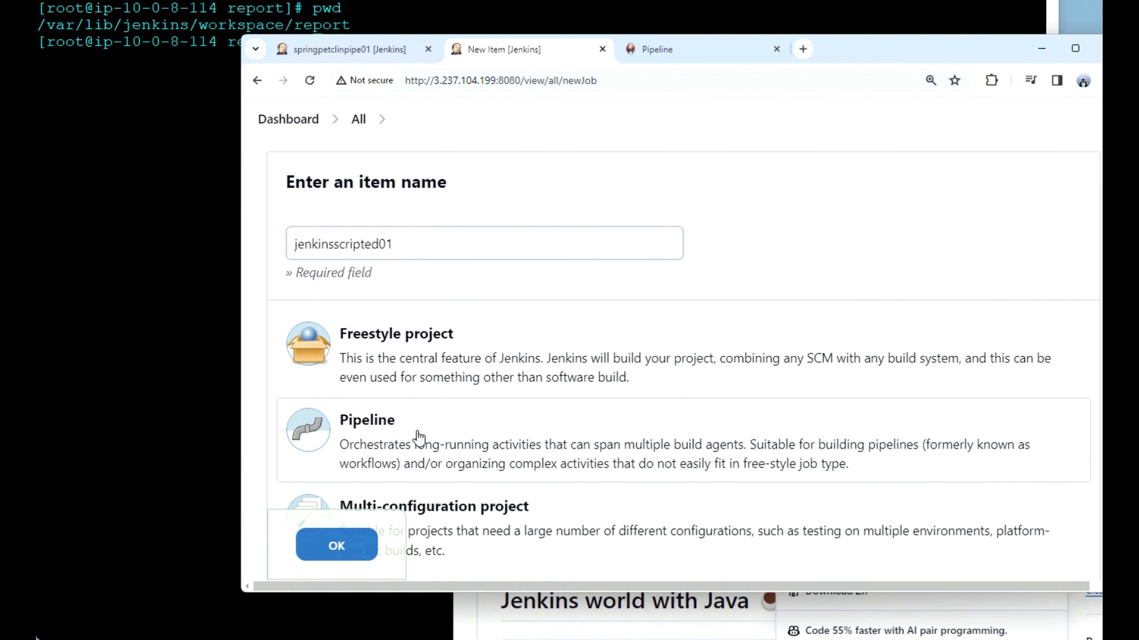
left_click(333, 545)
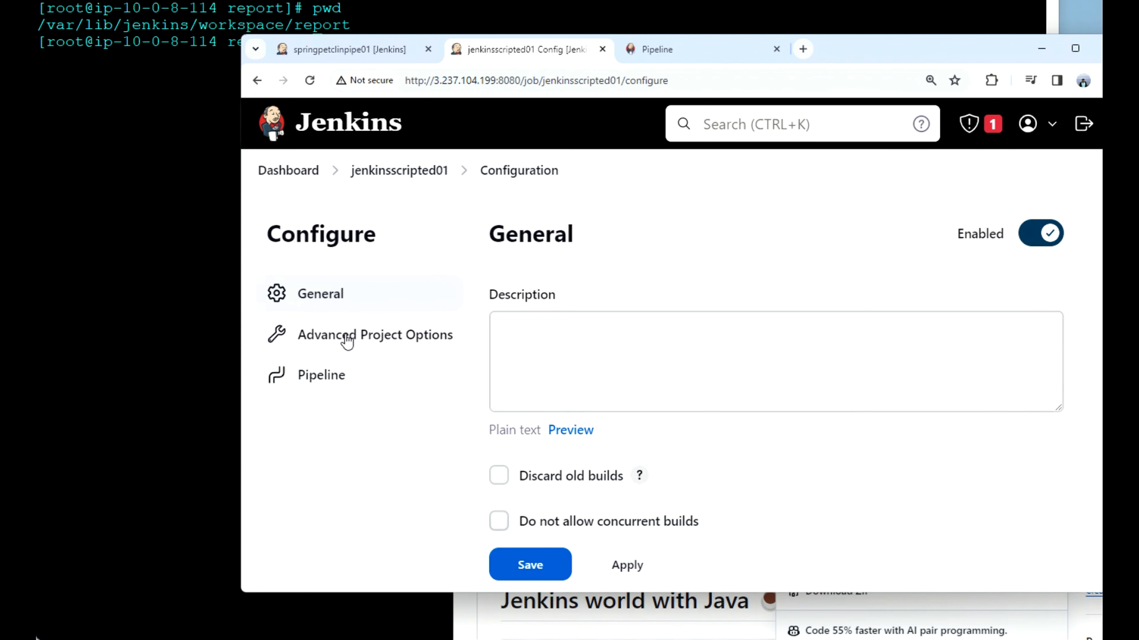
Step: Paste a node script with Checkout, Build, Run and Cleanup stages for HelloWorld and the asiandevs/jenkins-world-java.git repository as the job's pipeline script
left_click(331, 372)
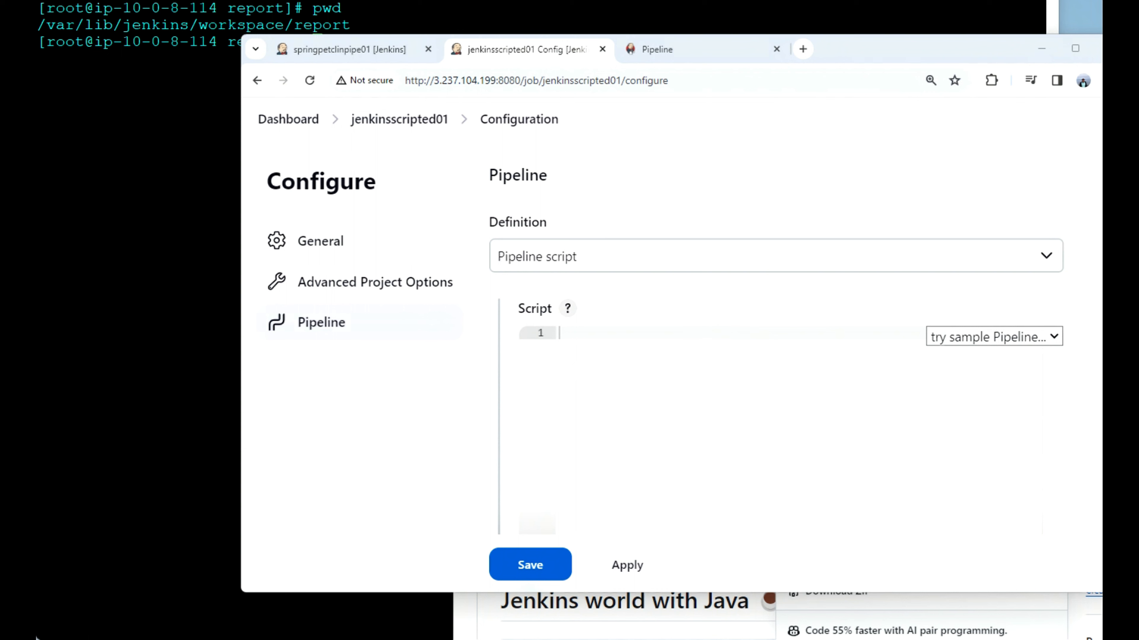
left_click(626, 342)
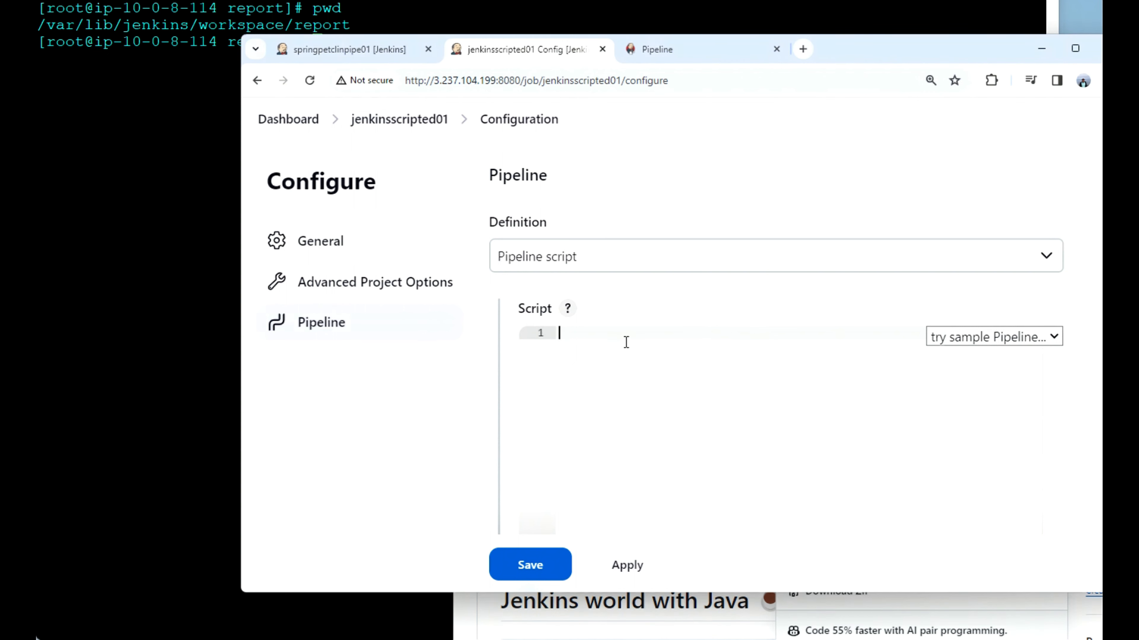
type("node{  stage('Checkout') {  git 'https://github.com/asiandevs/jenkins-world-java.git'   }  stage('Build') {     sh 'javac HelloWorld.java'  }  stage('Run') {     sh 'java HelloWorld'  }  stage('Cleanup') {      cleanWs()  } }")
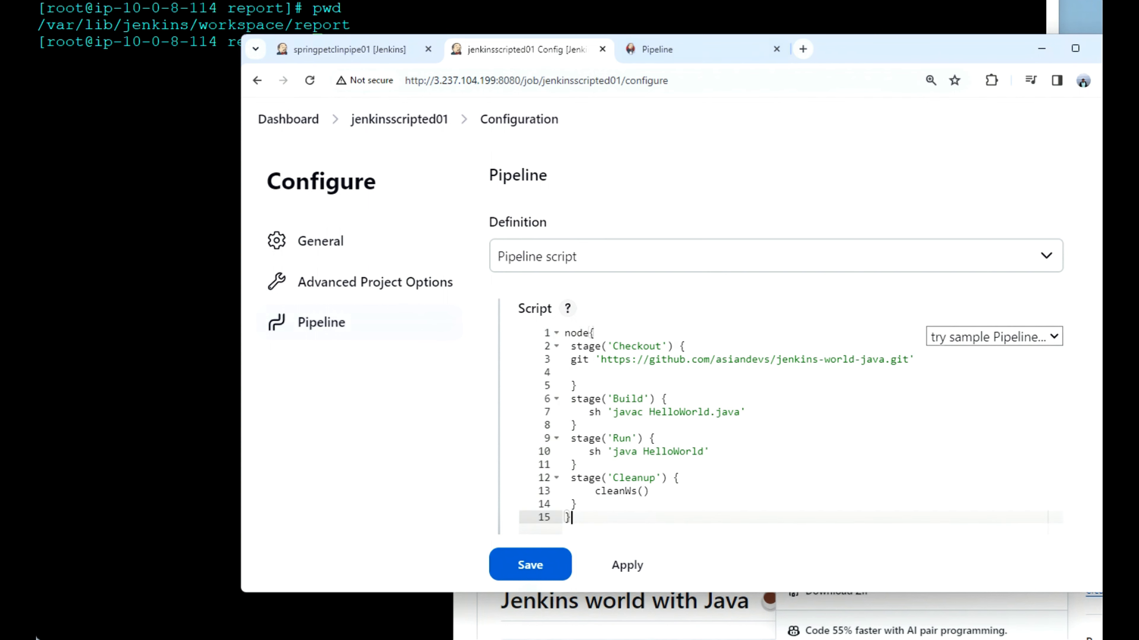
Step: Check the files of the jenkins-world-java repository on GitHub and return to the job configuration in Jenkins
key("alt+Tab")
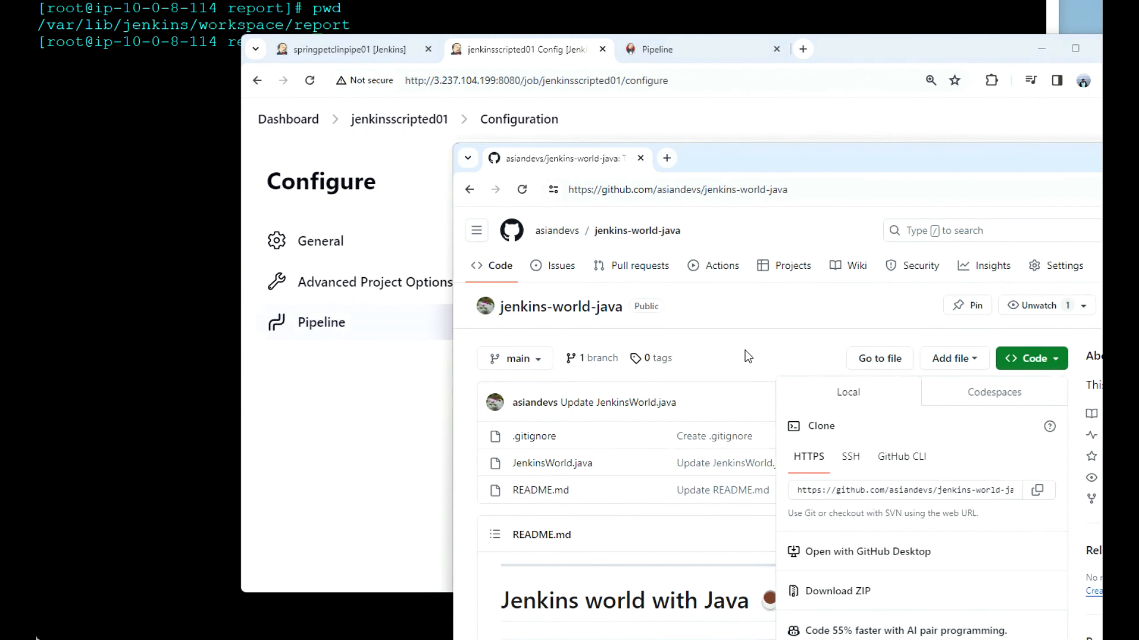
left_click(744, 313)
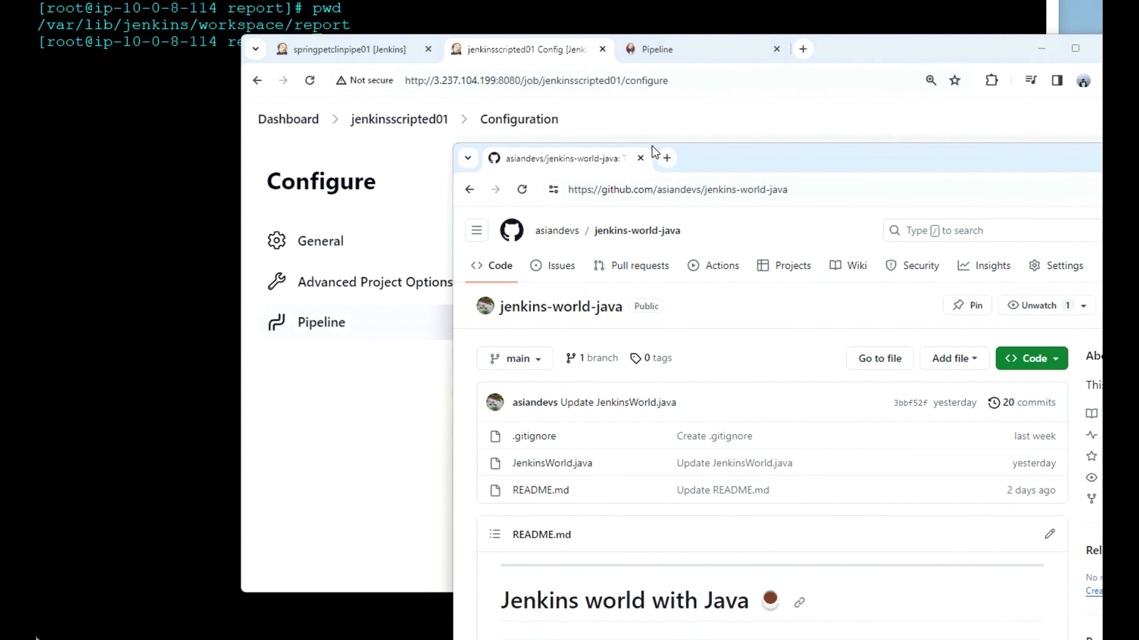
left_click(675, 115)
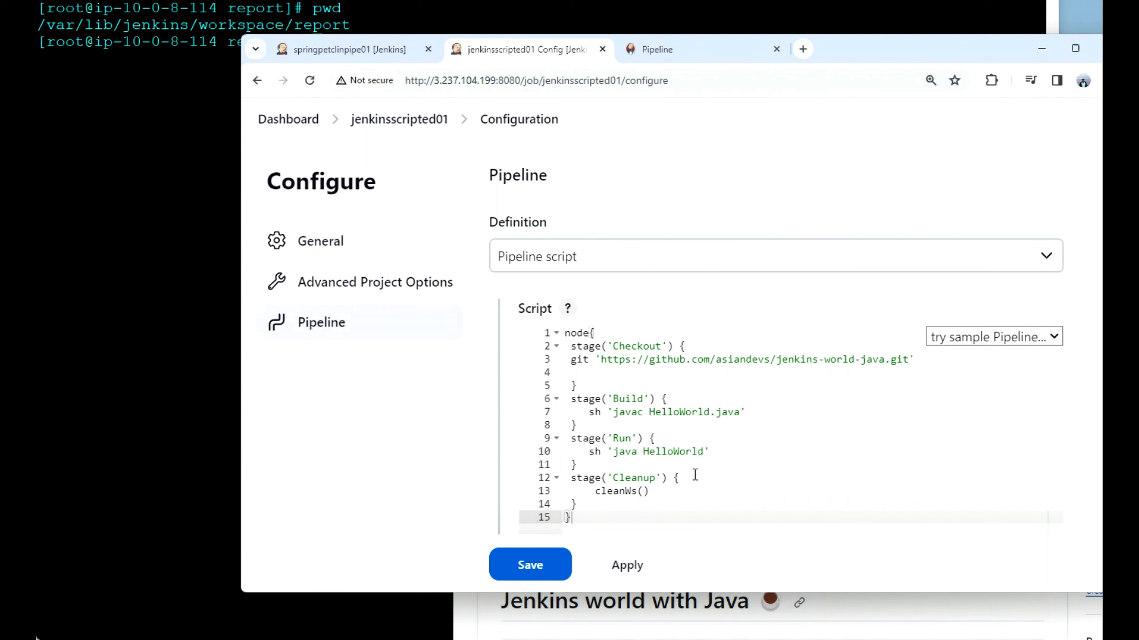
Step: Save the jenkinsscripted01 configuration and start a build of the pipeline
left_click(550, 566)
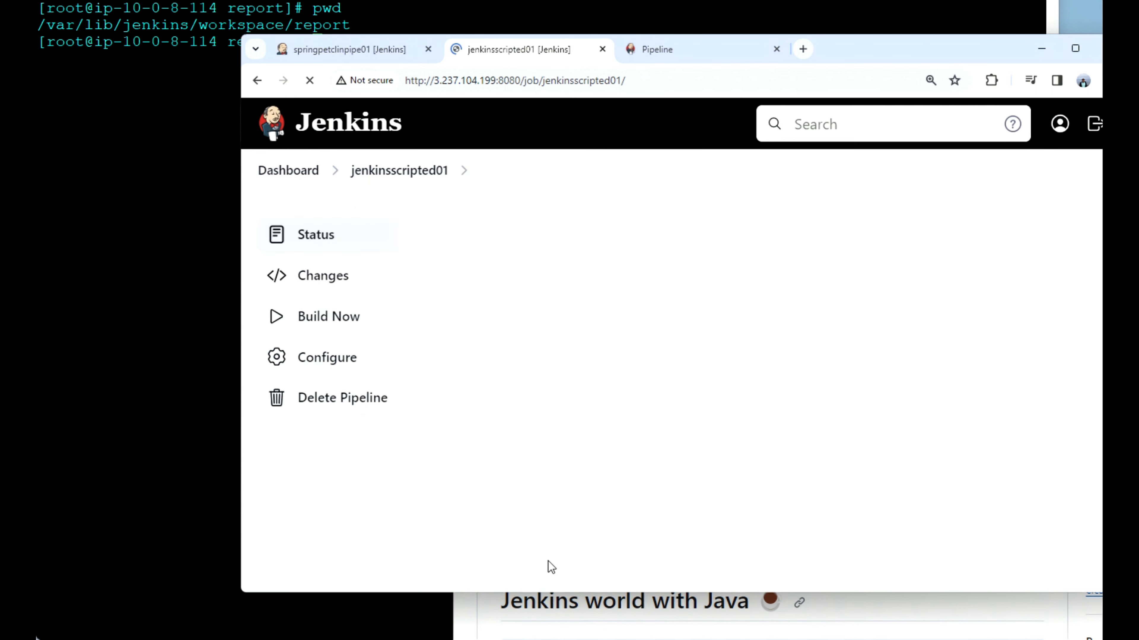
left_click(329, 319)
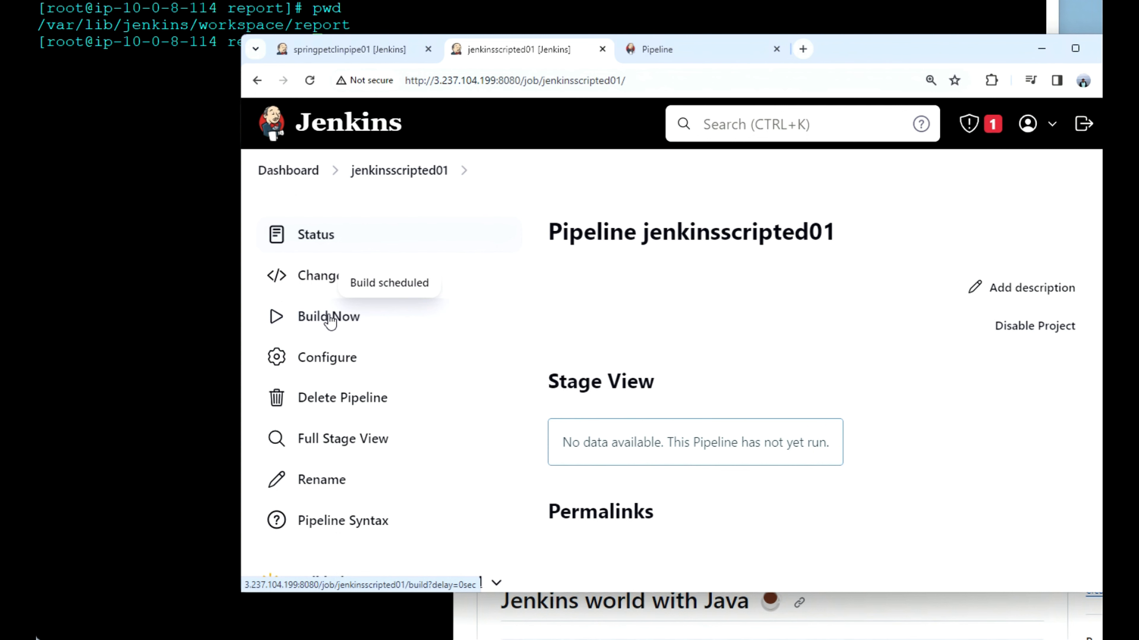
Step: Examine the console output of jenkinsscripted01 build #1 for the result of the Checkout stage
scroll(330, 320, "down", 3)
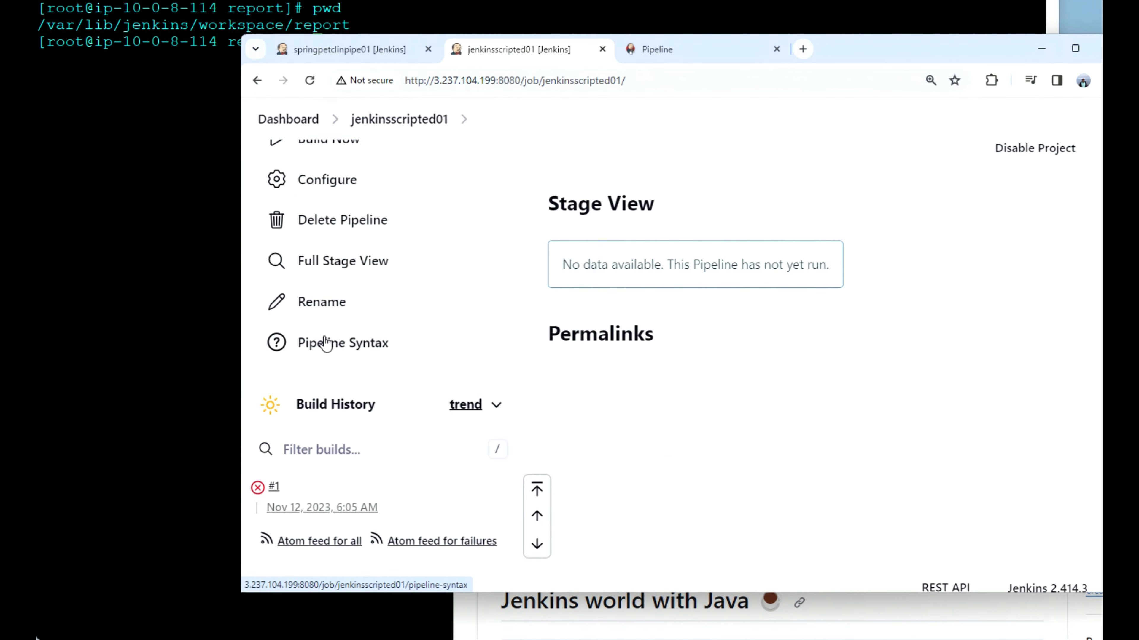
left_click(274, 490)
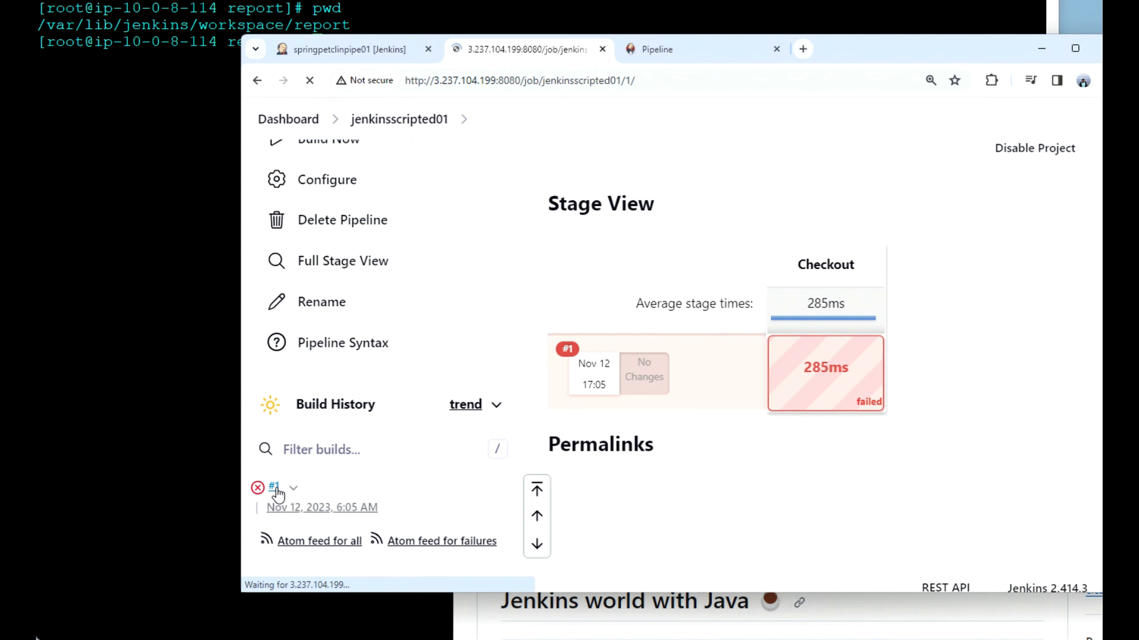
left_click(345, 328)
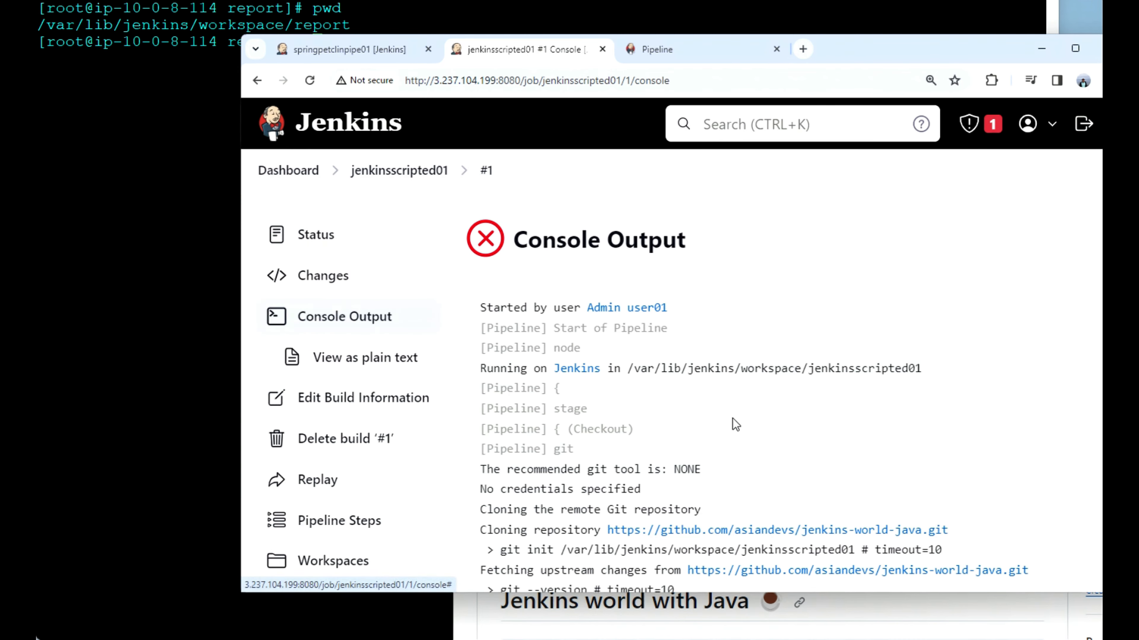
scroll(732, 419, "down", 2)
scroll(732, 422, "down", 5)
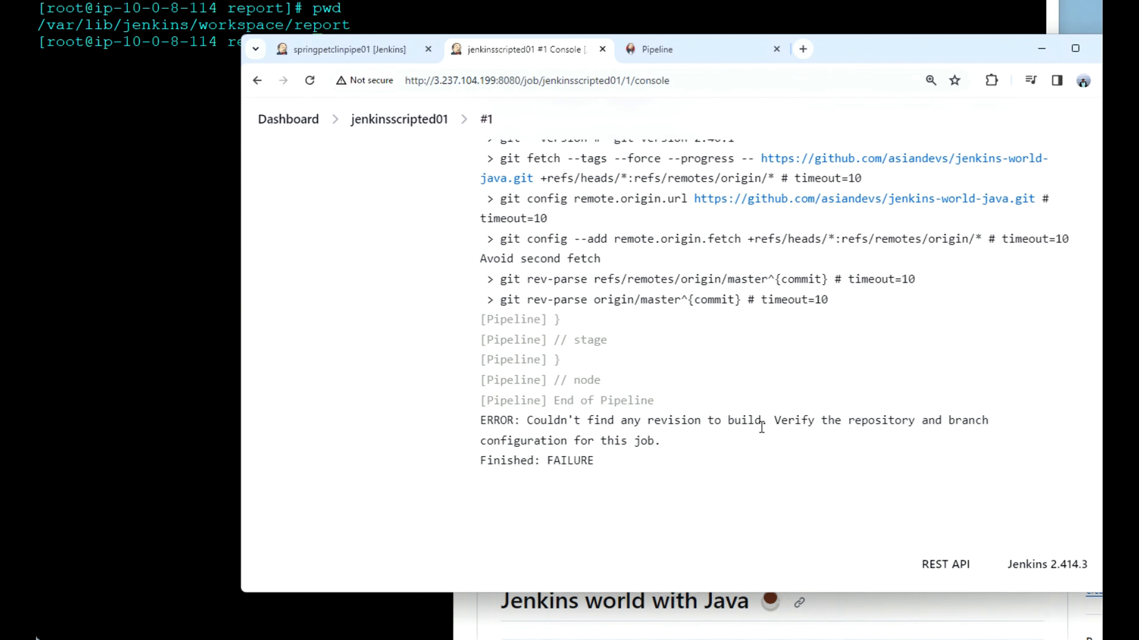
scroll(622, 449, "up", 10)
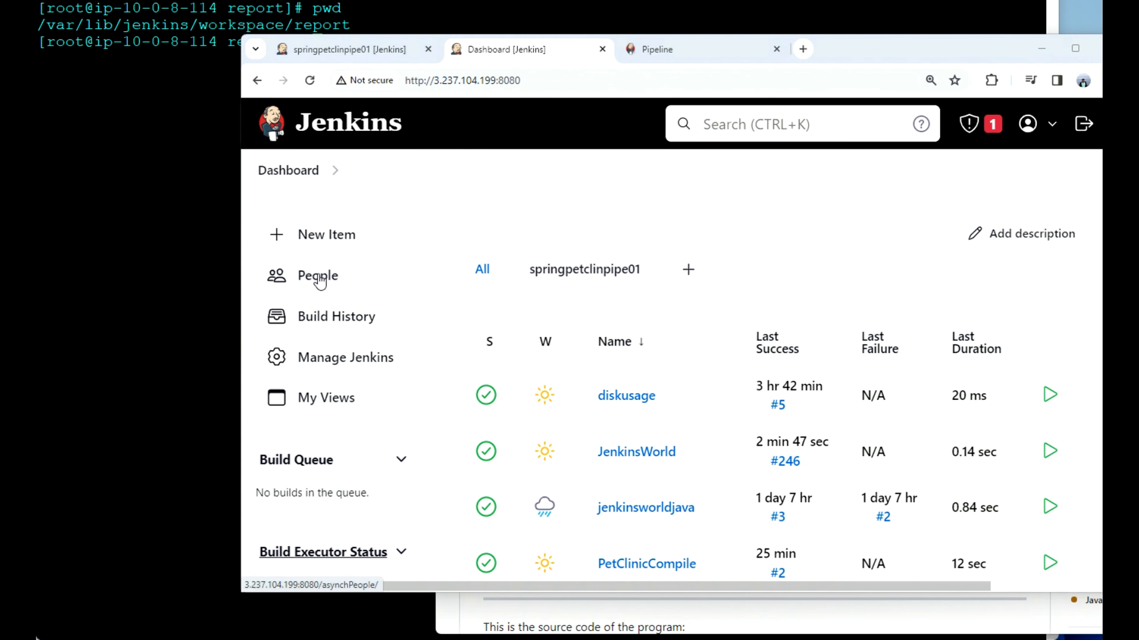
Step: Create a new Pipeline item named scriptedJenkins from the Jenkins dashboard
left_click(327, 242)
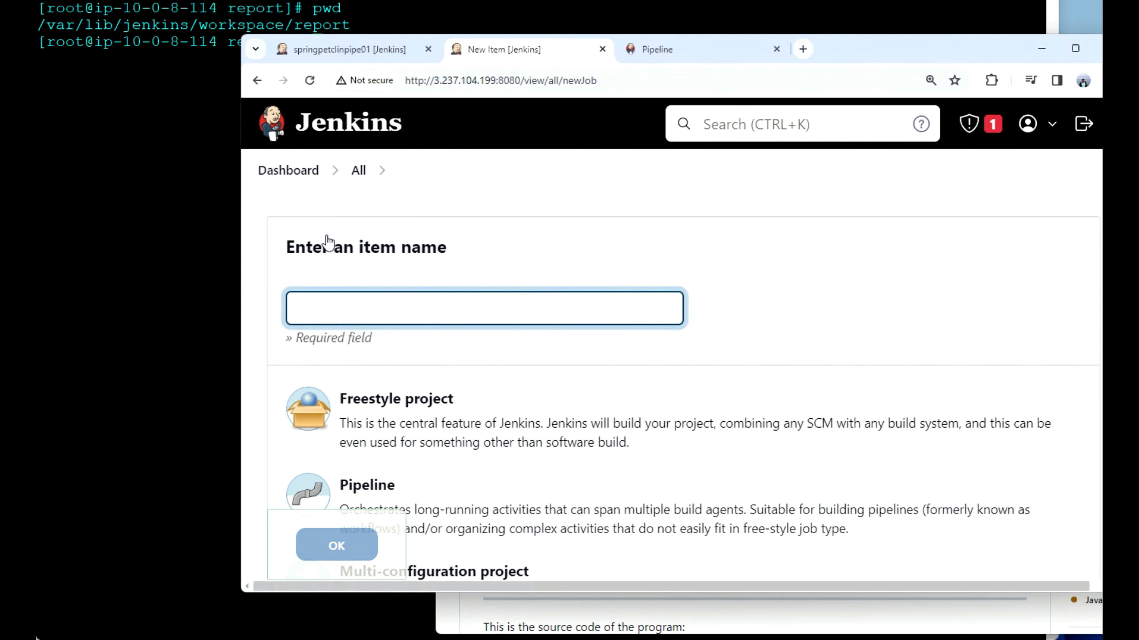
left_click(359, 298)
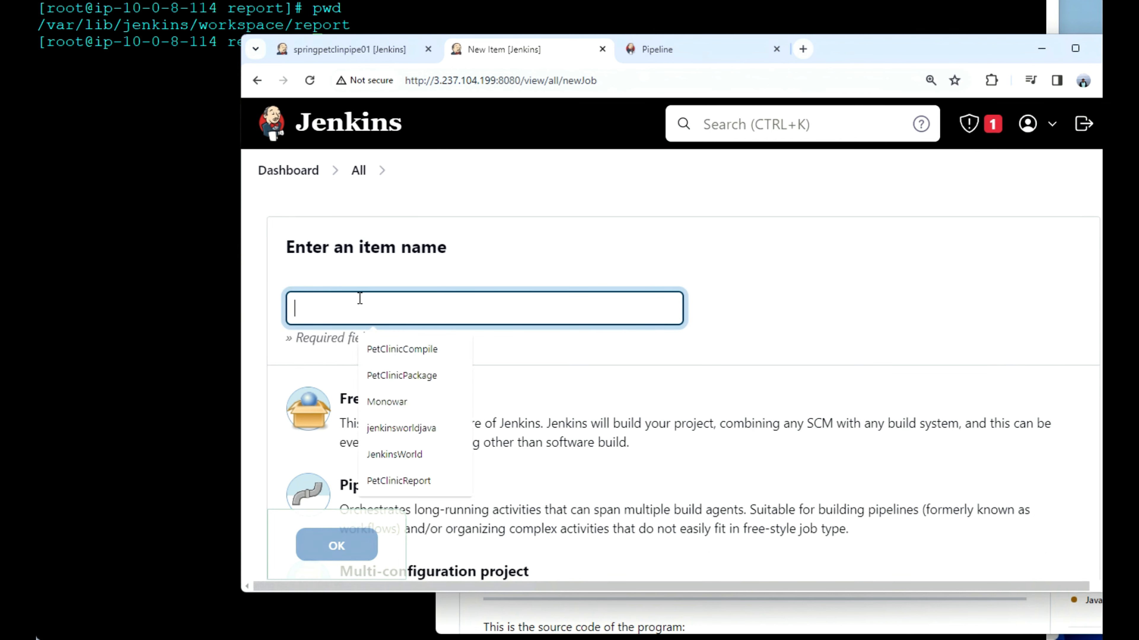
type("sc")
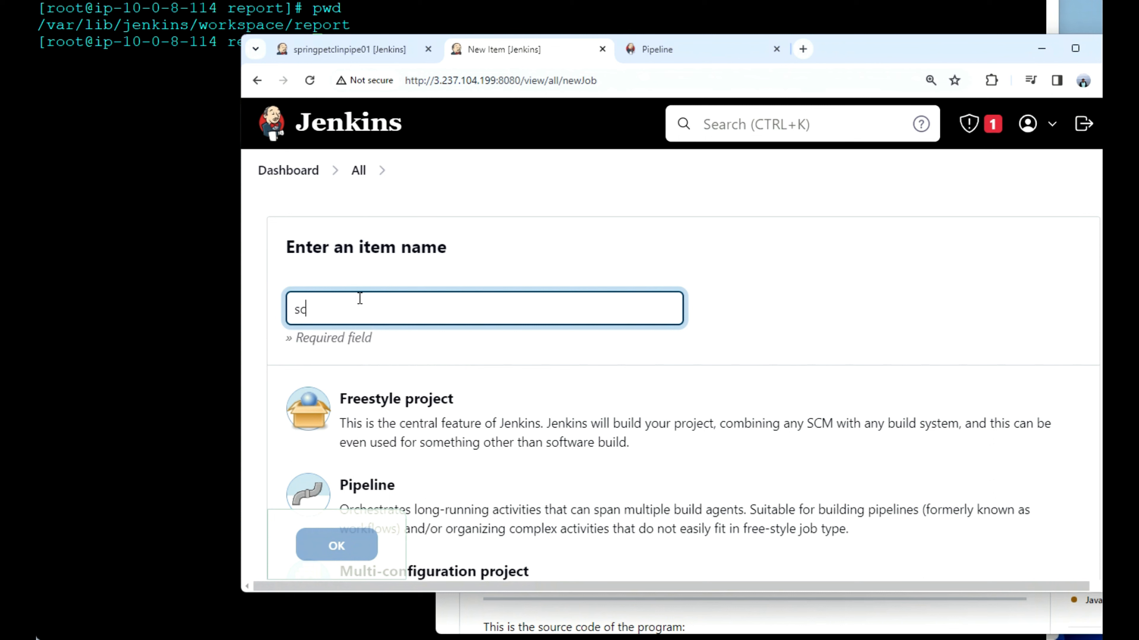
type("riptedJenkins")
scroll(461, 418, "down", 2)
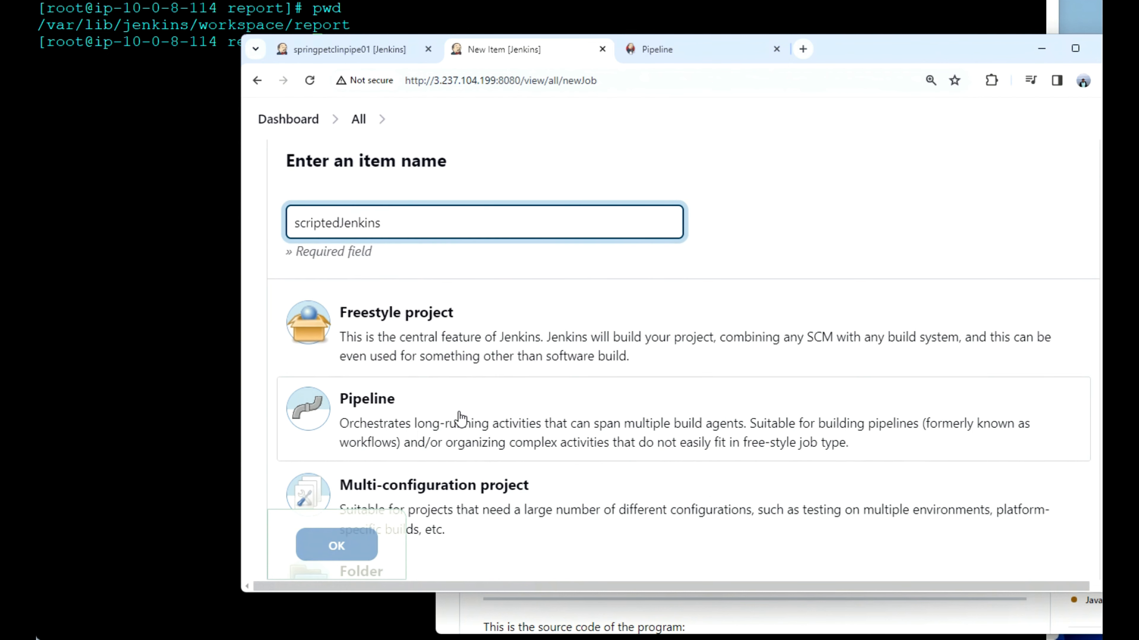
left_click(406, 426)
left_click(322, 546)
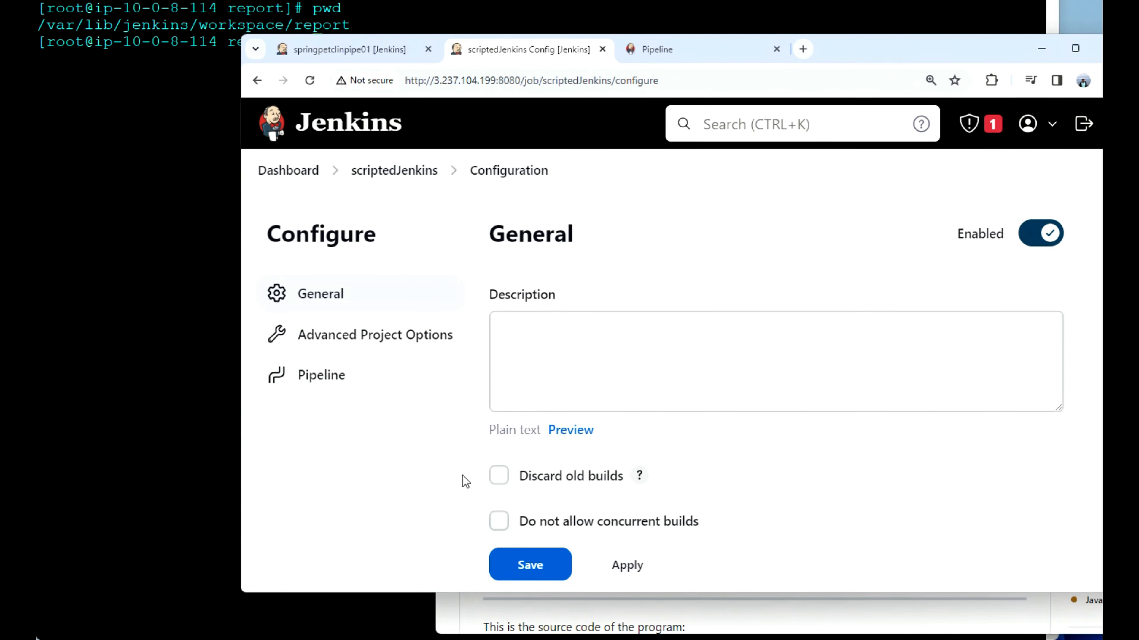
Step: Paste the node script with Checkout, Build, Run and Cleanup stages for JenkinsWorld as the scriptedJenkins pipeline script and review it
left_click(323, 379)
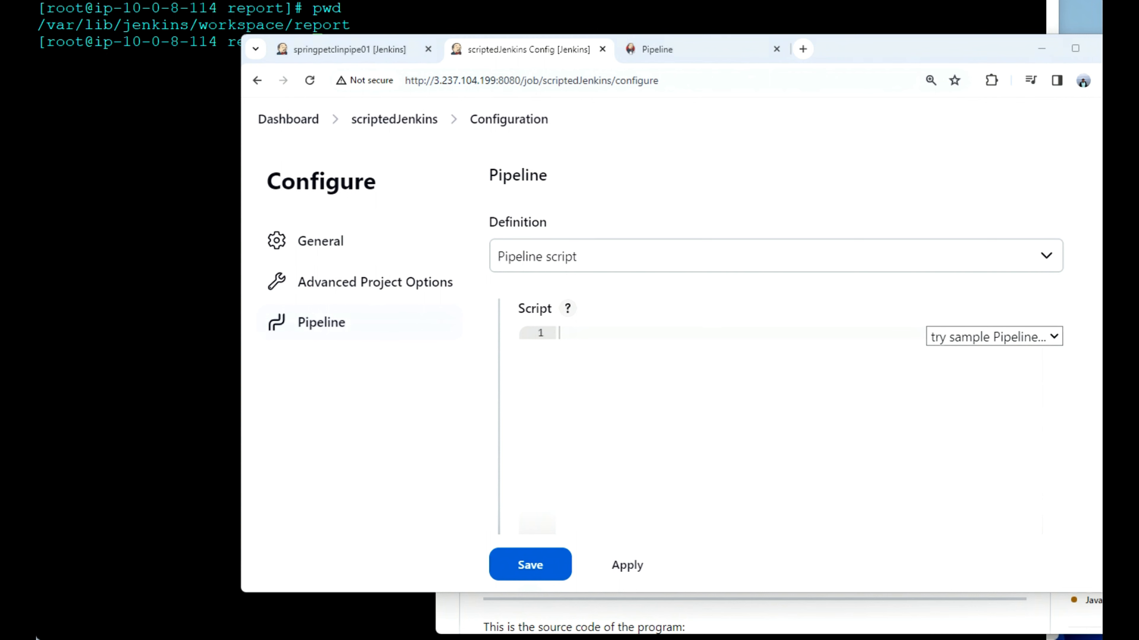
left_click(583, 353)
key("ctrl+v")
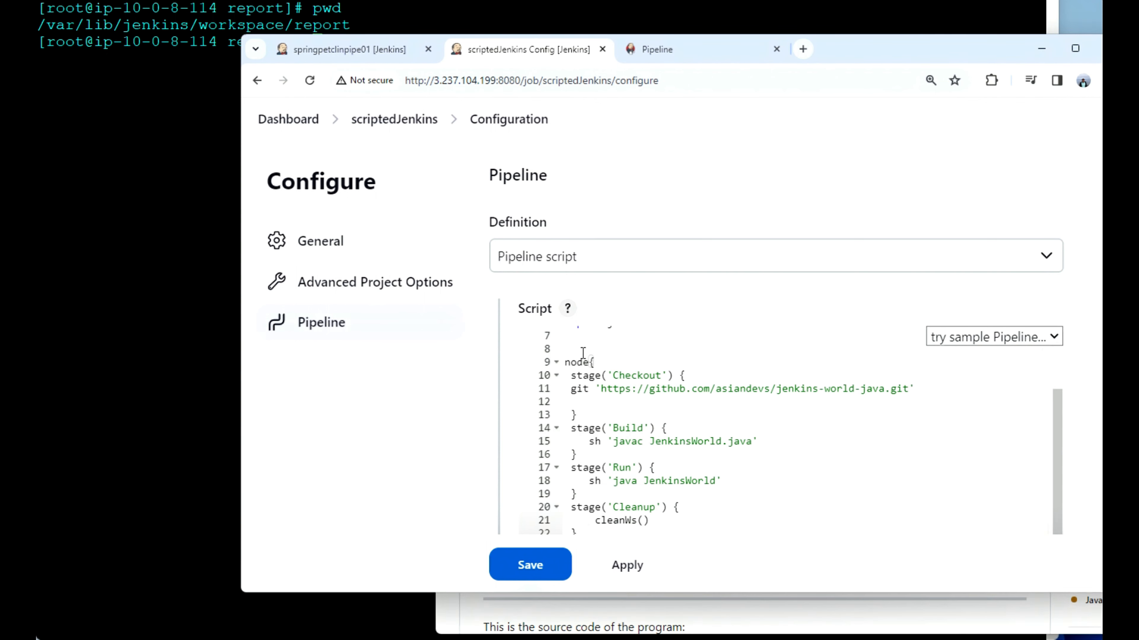
scroll(583, 354, "up", 4)
scroll(750, 489, "down", 2)
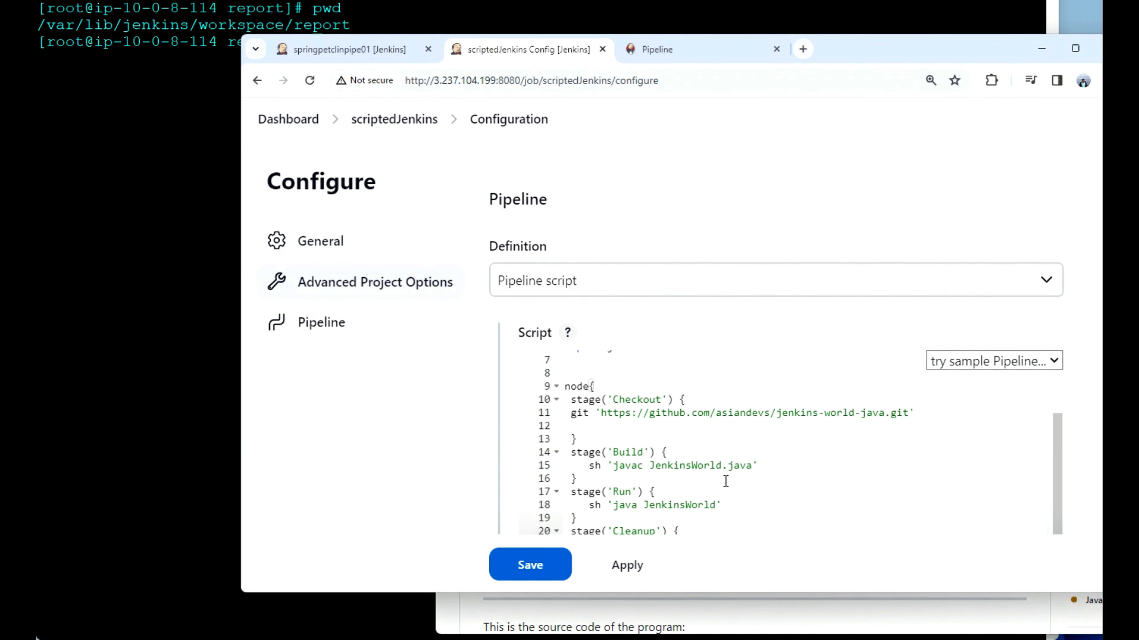
scroll(726, 482, "down", 2)
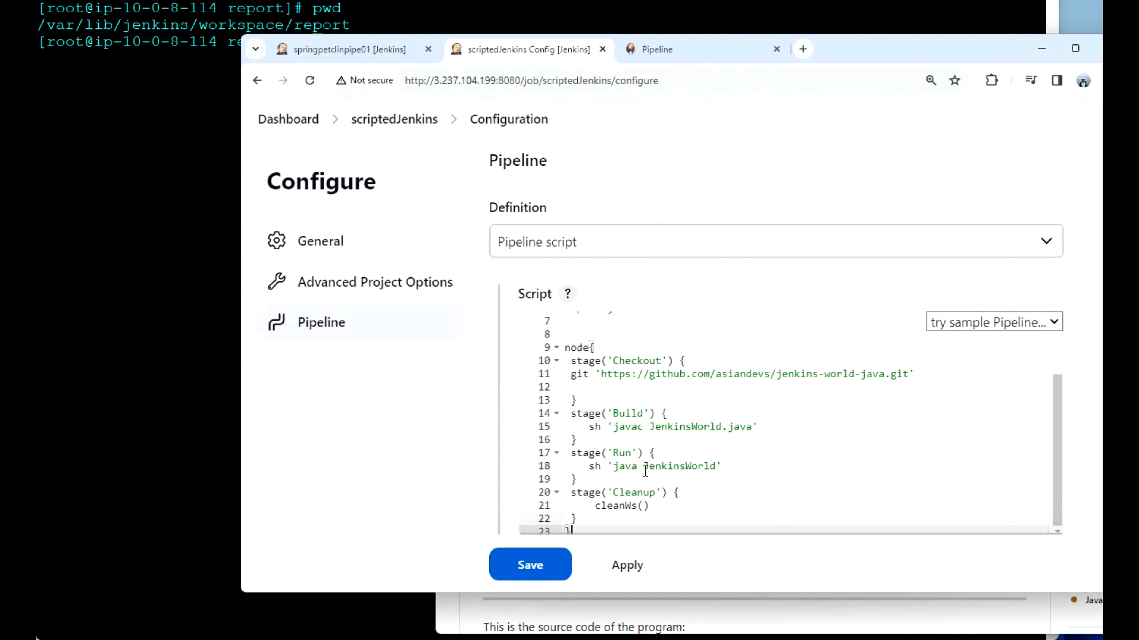
scroll(674, 494, "down", 2)
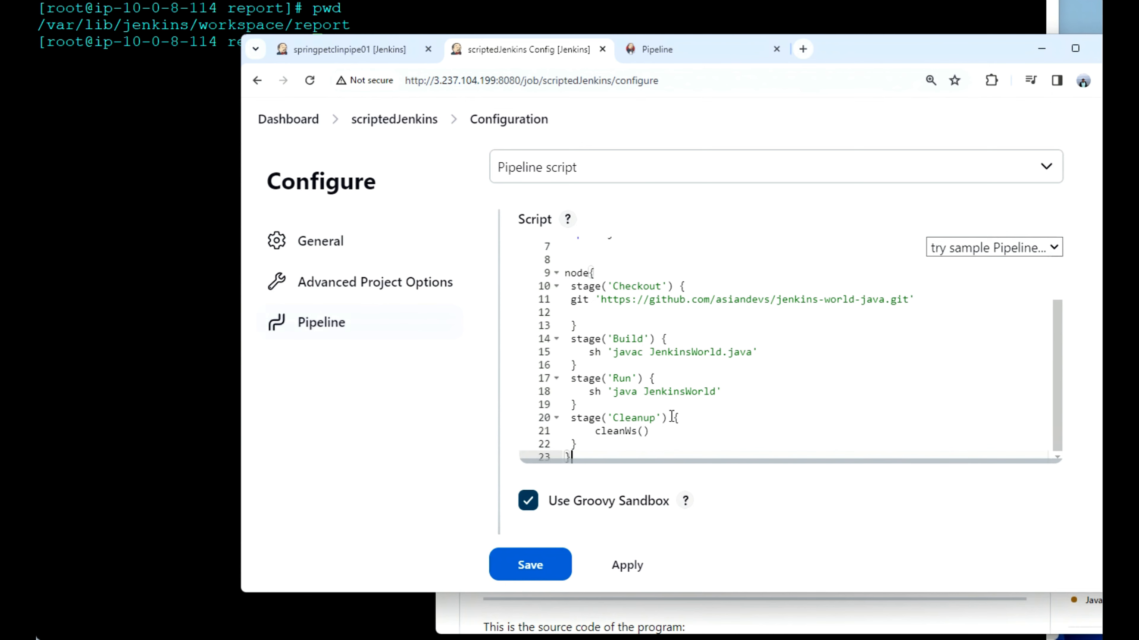
scroll(671, 418, "down", 3)
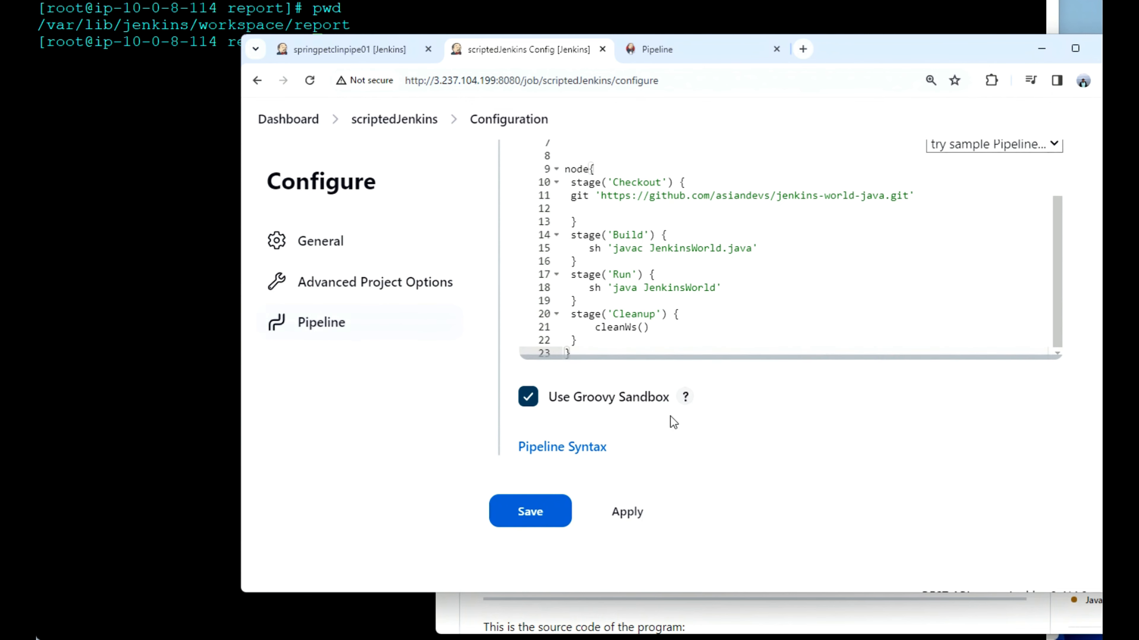
Step: Save the scriptedJenkins configuration and start its first build
left_click(530, 511)
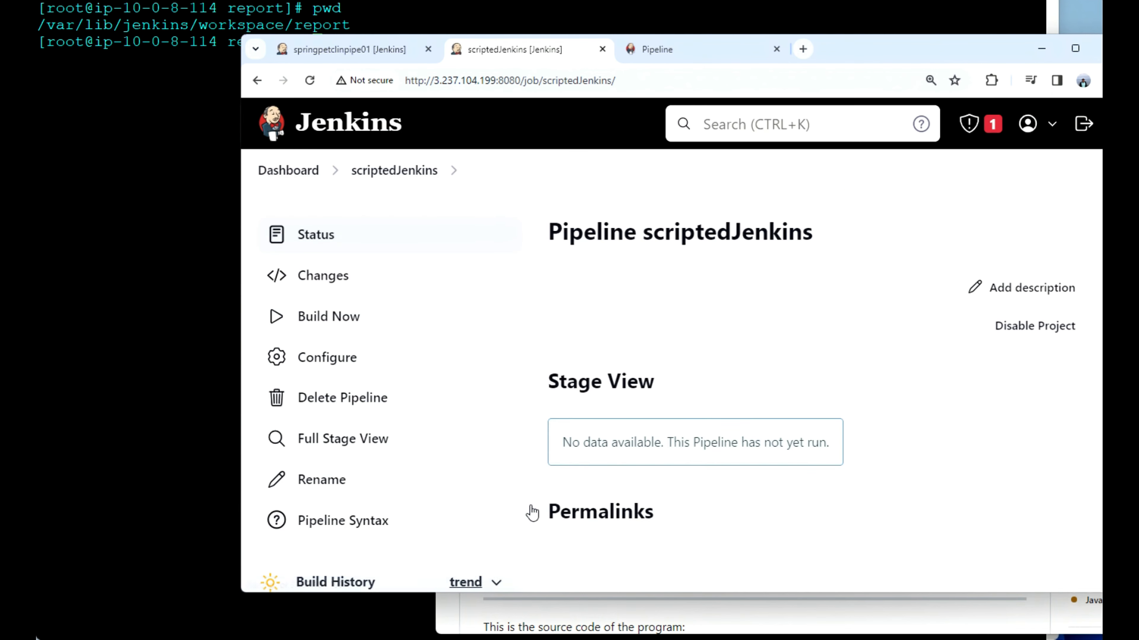
scroll(530, 512, "down", 1)
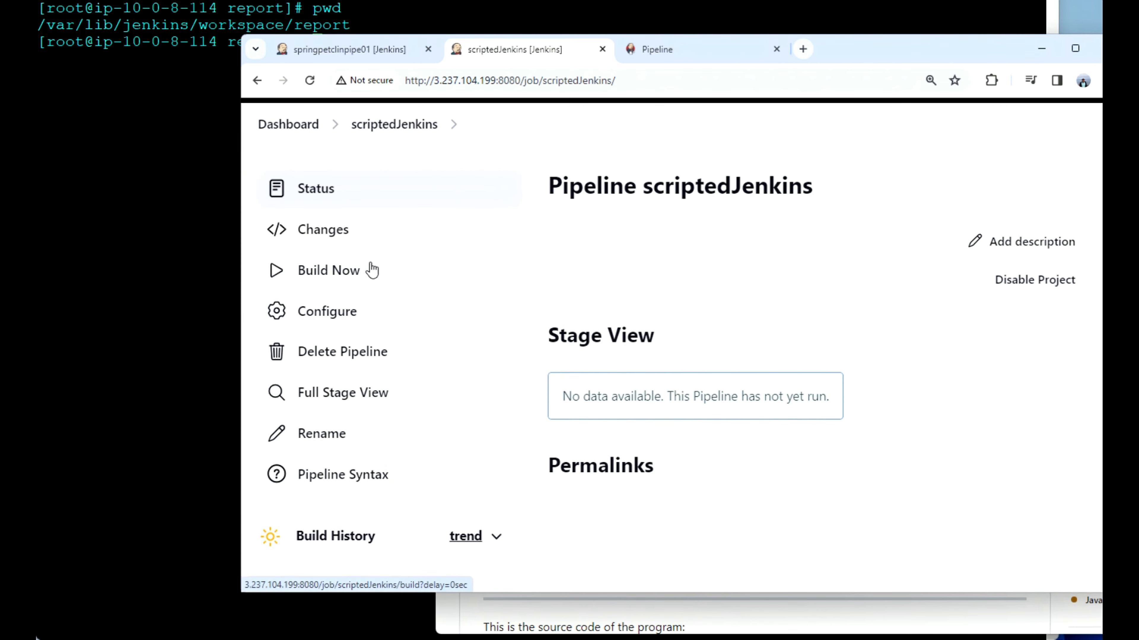
left_click(349, 275)
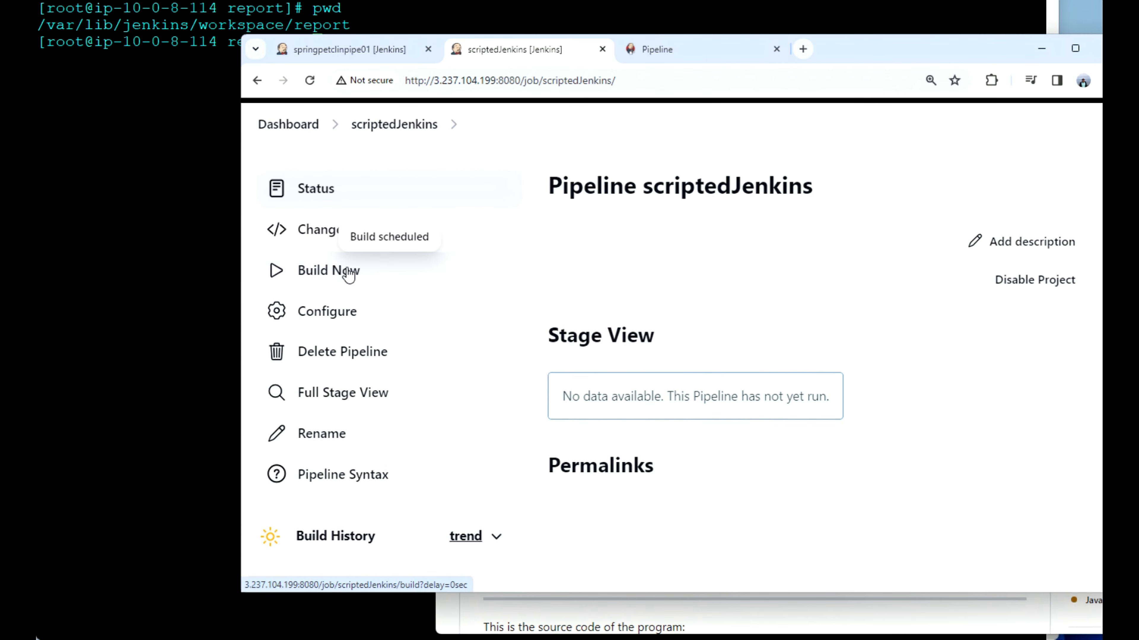
Step: Examine the console output of scriptedJenkins build #1 to find why the Checkout stage failed
scroll(467, 353, "down", 3)
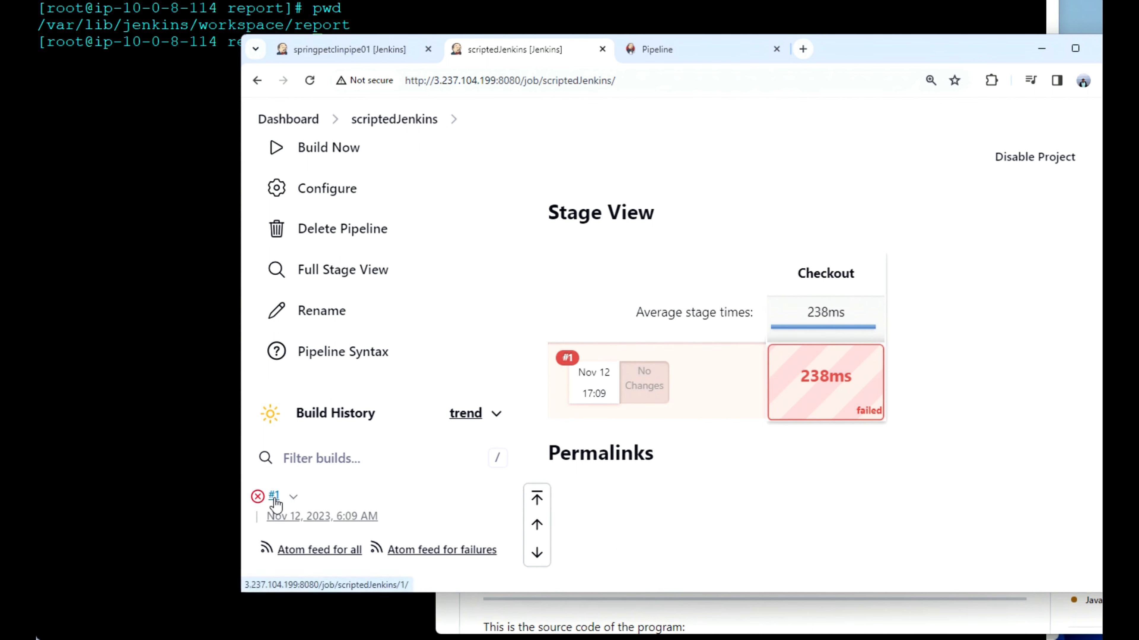
left_click(293, 497)
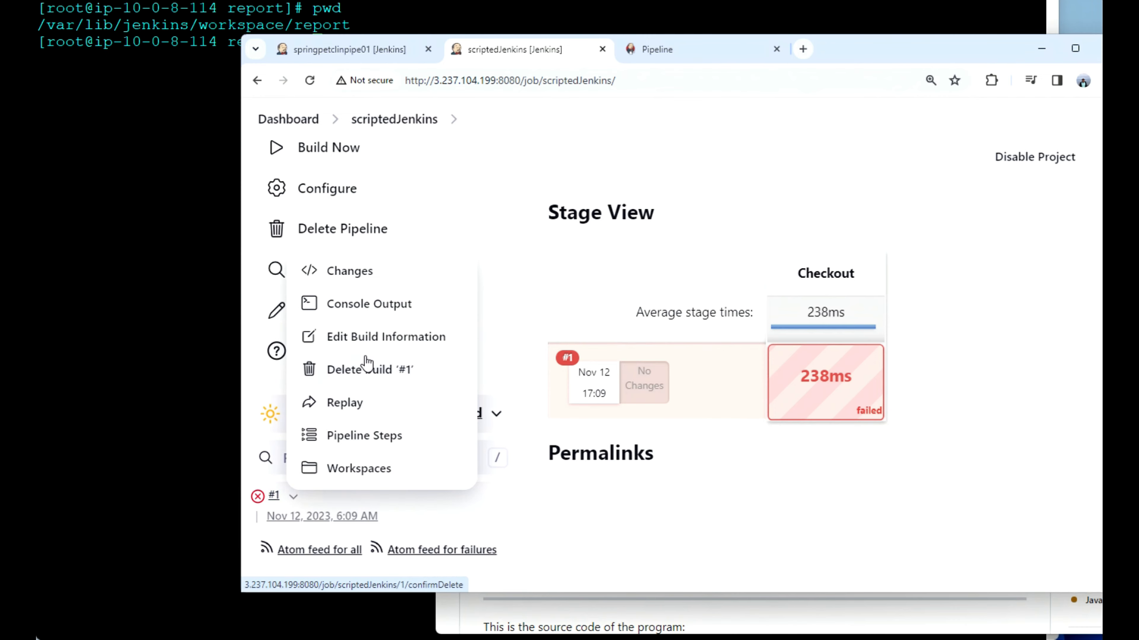
left_click(386, 308)
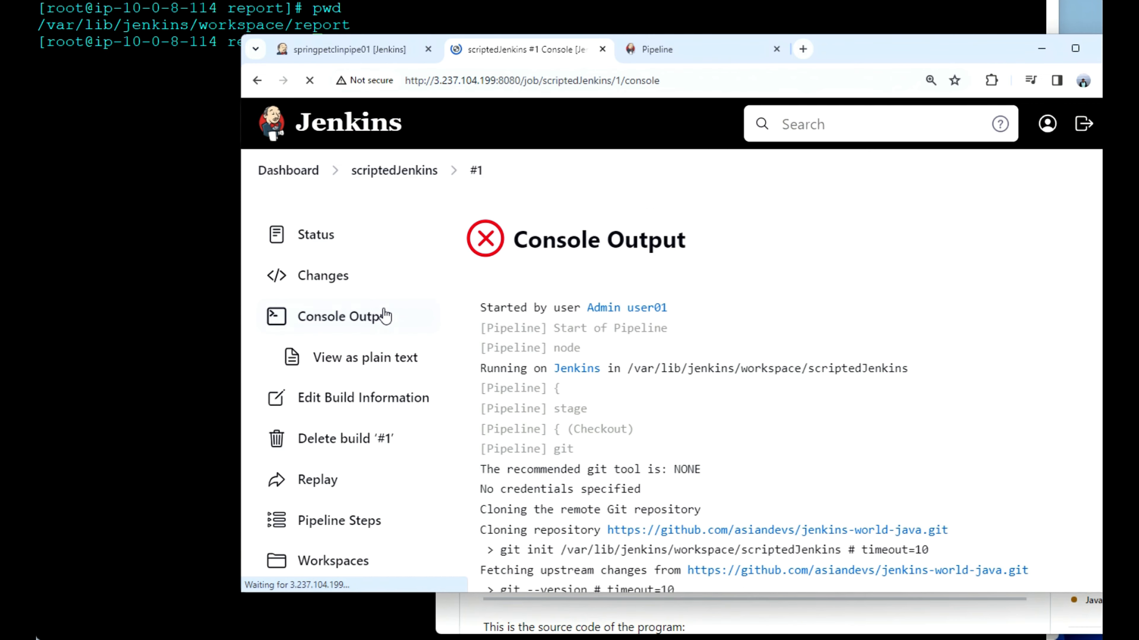
scroll(578, 397, "down", 10)
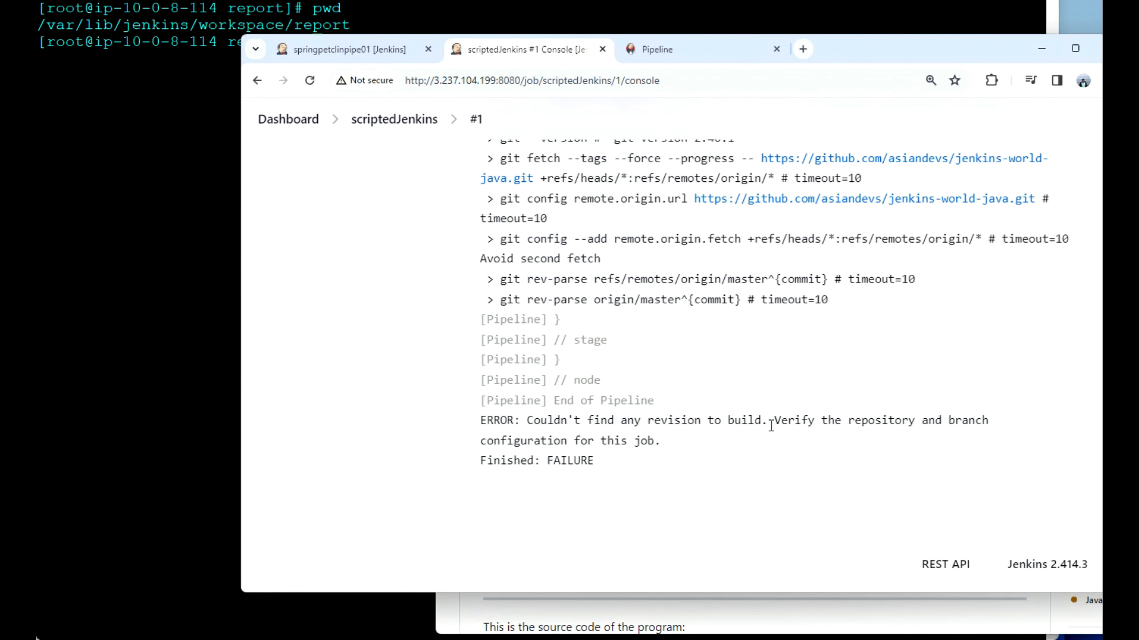
scroll(772, 425, "up", 3)
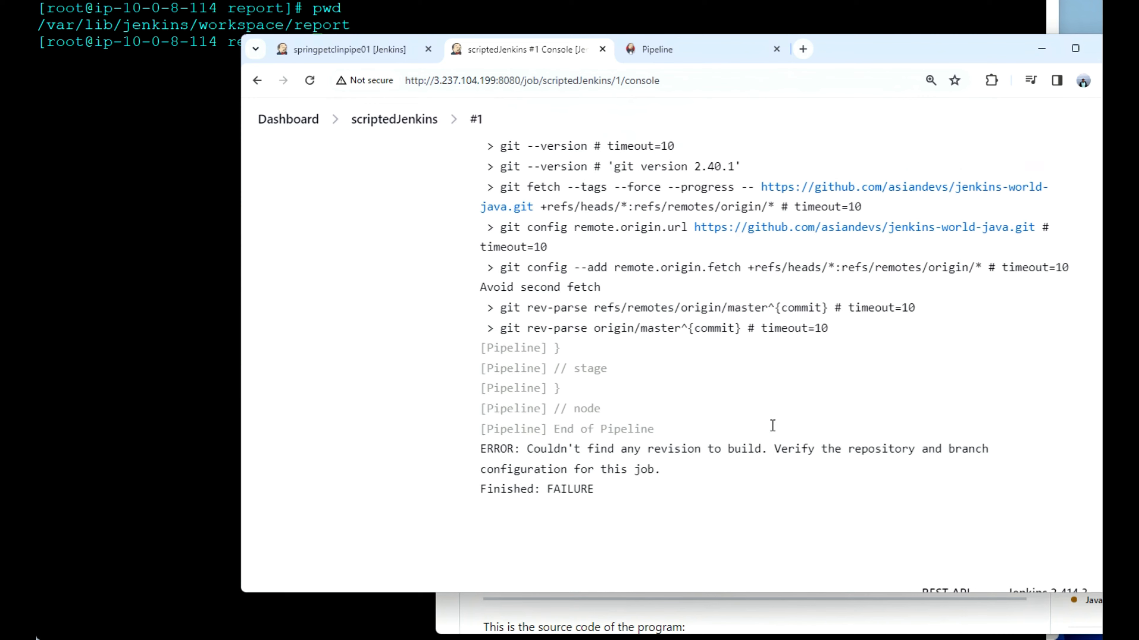
scroll(772, 425, "up", 1)
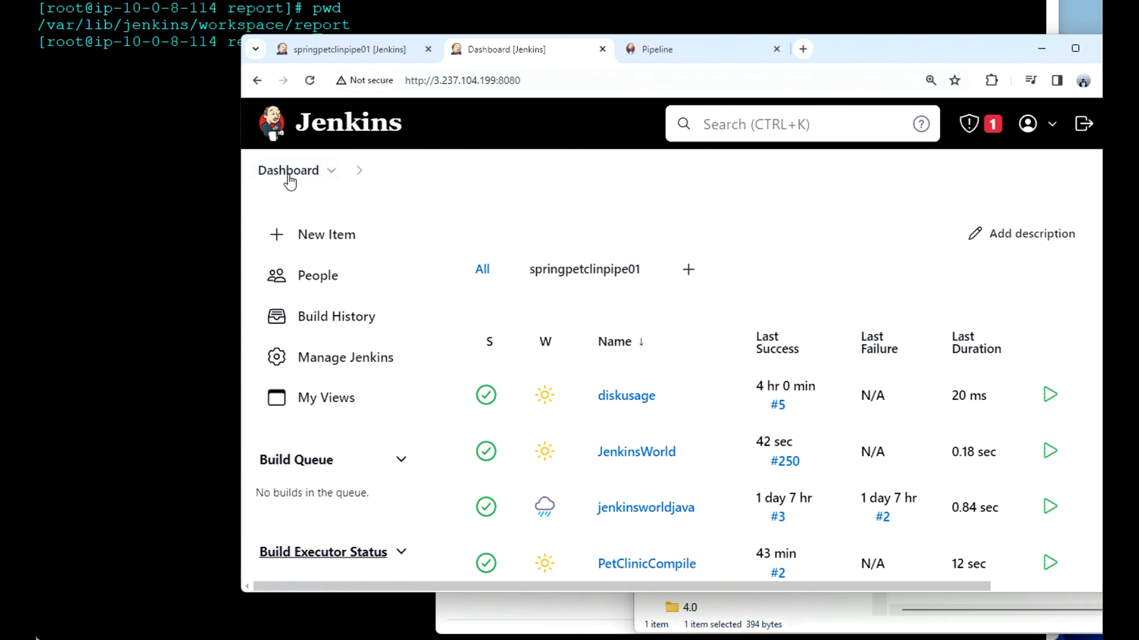
Step: Create a new Pipeline item named testscrp01 and go to the pipeline script definition in its configuration
left_click(330, 240)
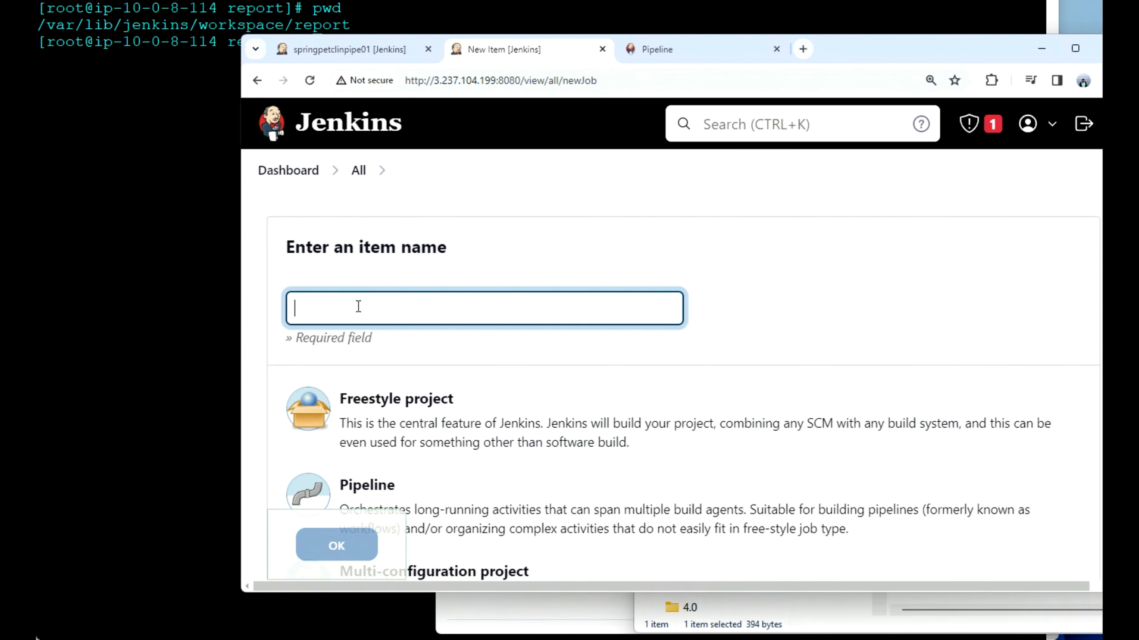
left_click(358, 307)
type("test")
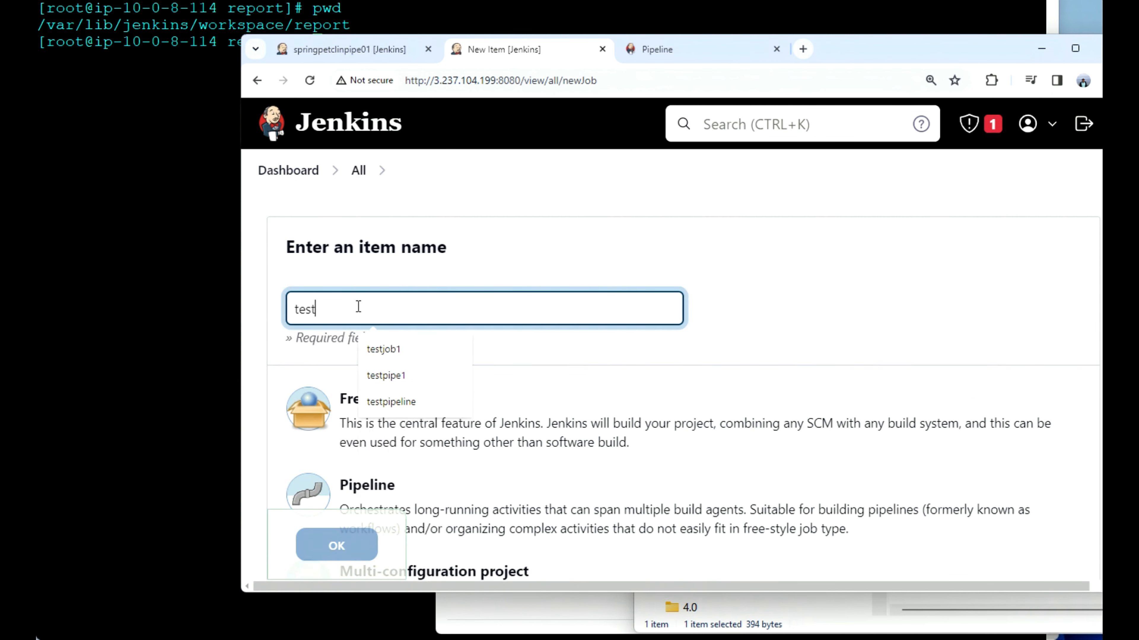
type("scrp01")
scroll(411, 390, "down", 2)
left_click(411, 395)
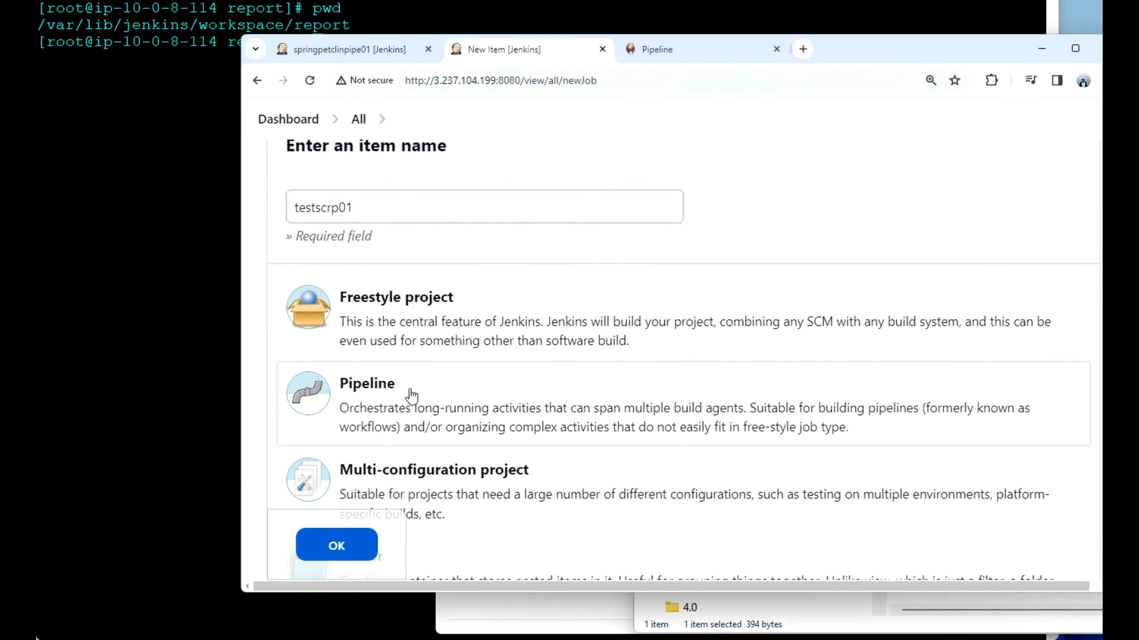
left_click(329, 543)
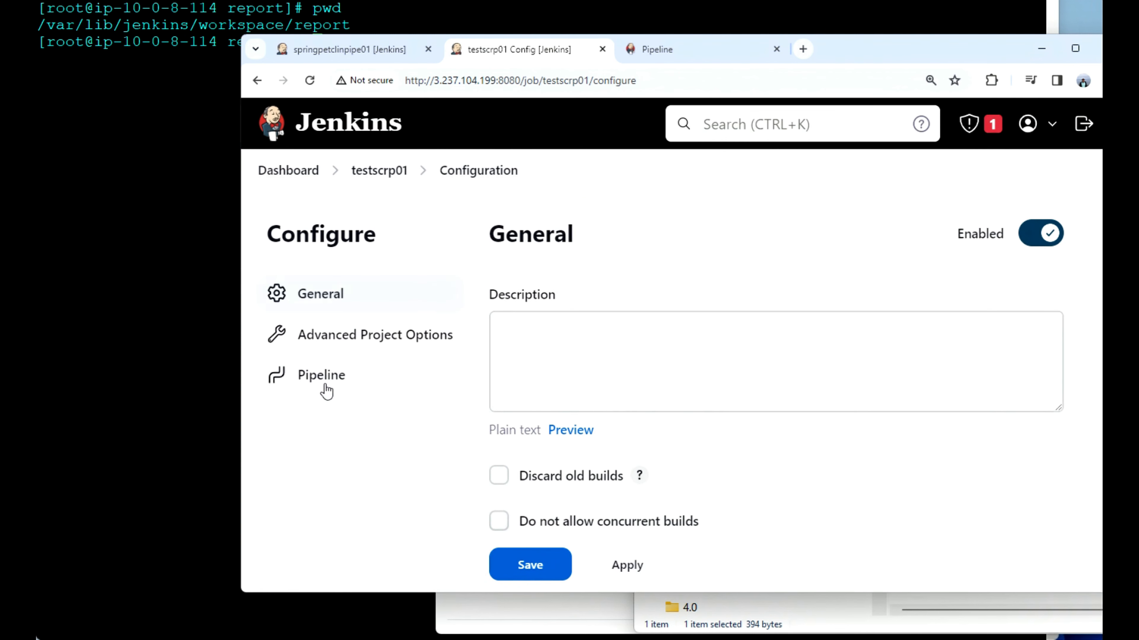
left_click(339, 378)
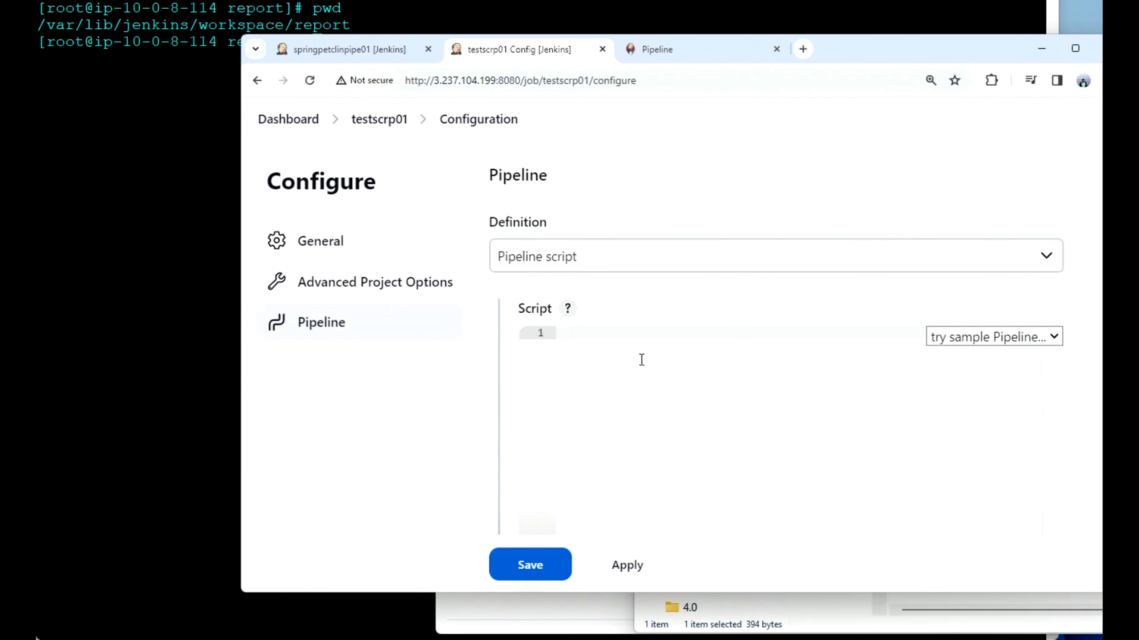
Step: Save a testscrp01 node script with build, test and verify stages that each echo 'hello', and start a build
type("node {     stage('build') {         echo 'hello'     }         stage('test') {         echo 'hello'     }         stage('verify') {         echo 'hello'     } }")
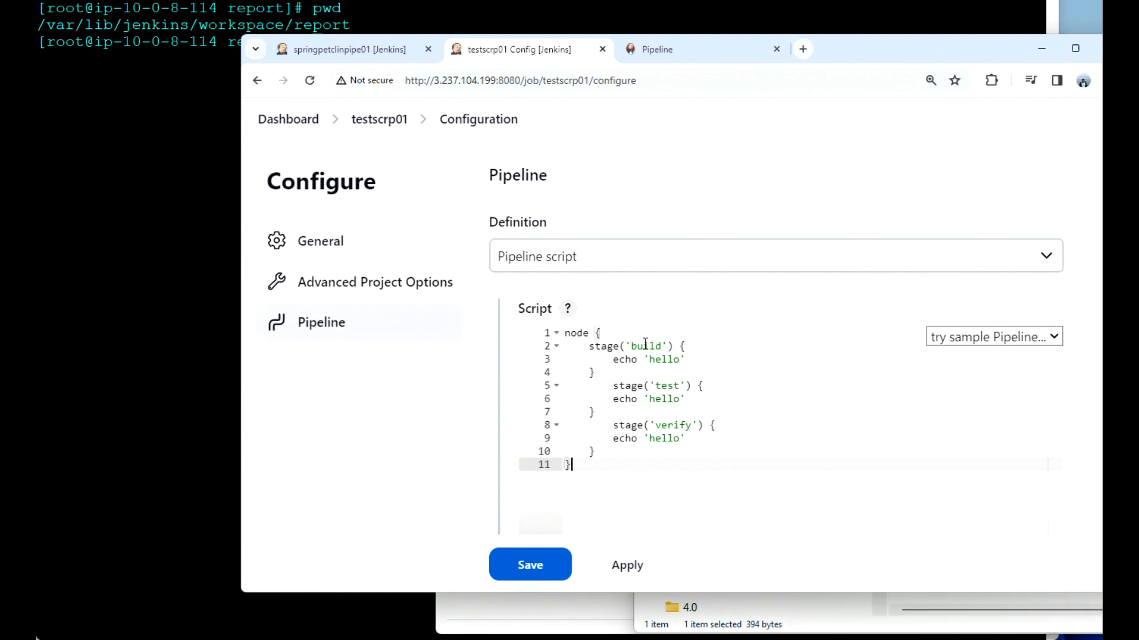
left_click(543, 567)
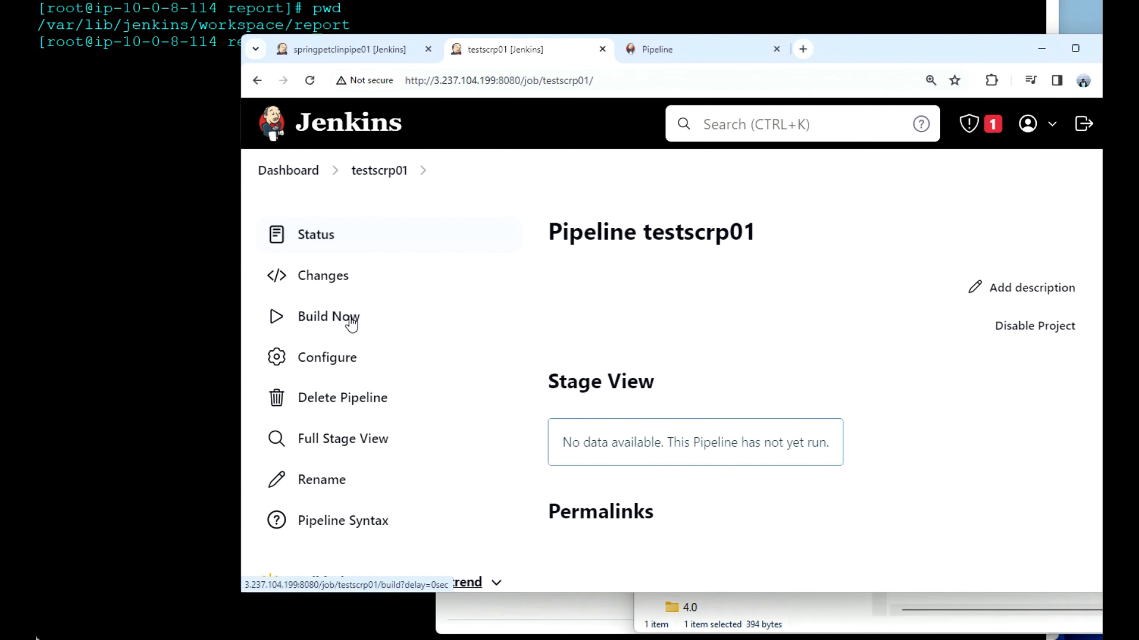
left_click(334, 321)
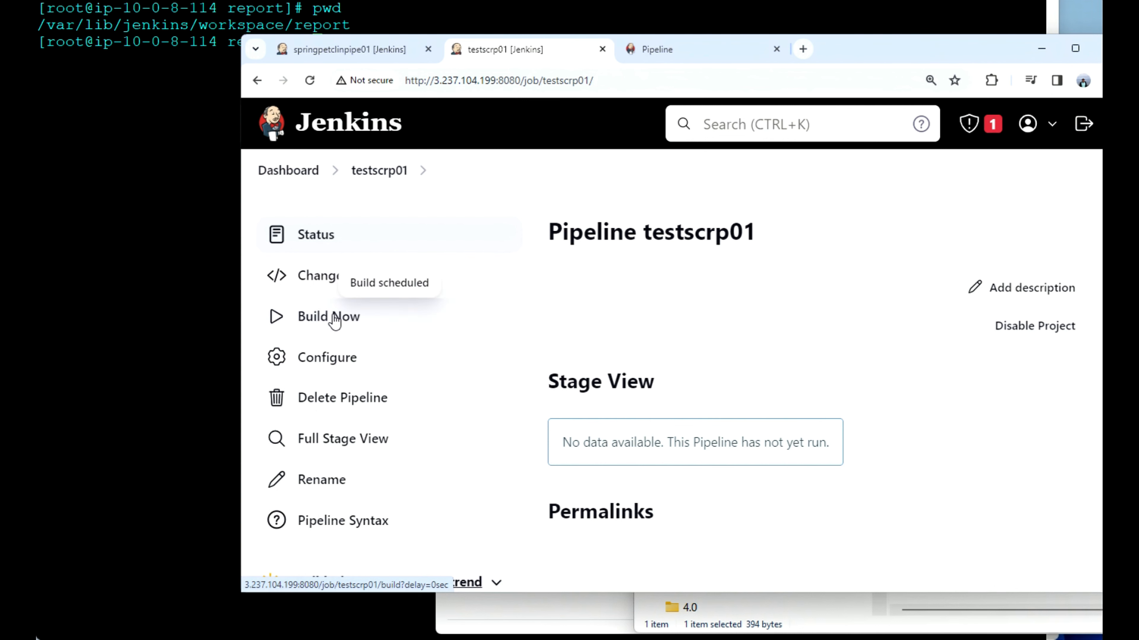
Step: Check the build, test and verify stages in testscrp01's stage view and open the console output of build #1
scroll(503, 450, "down", 5)
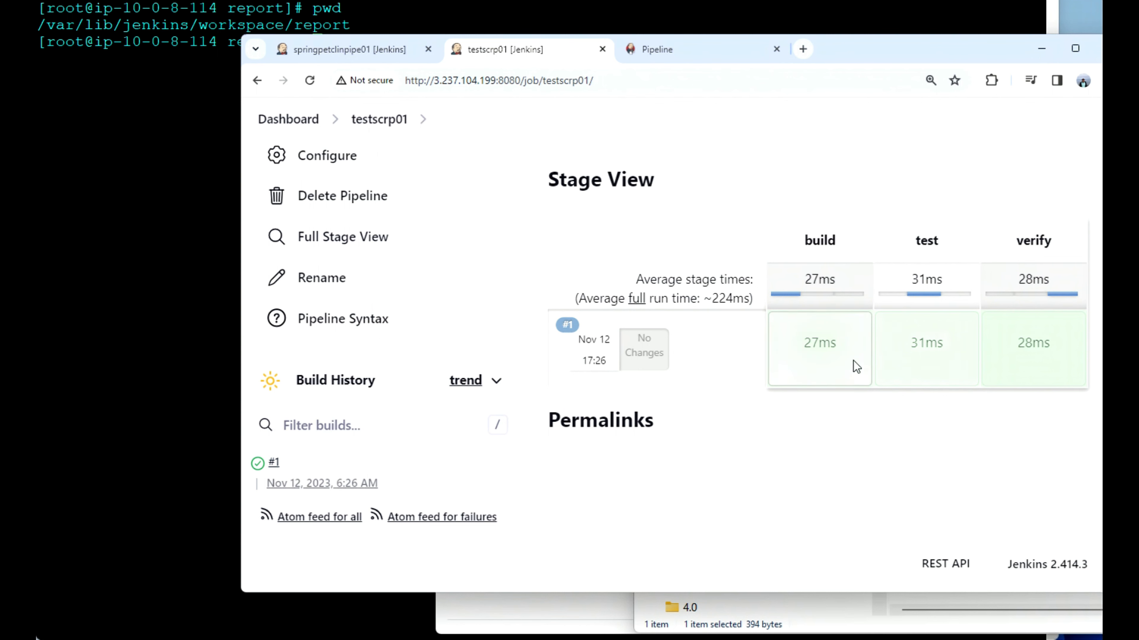
mouse_move(856, 367)
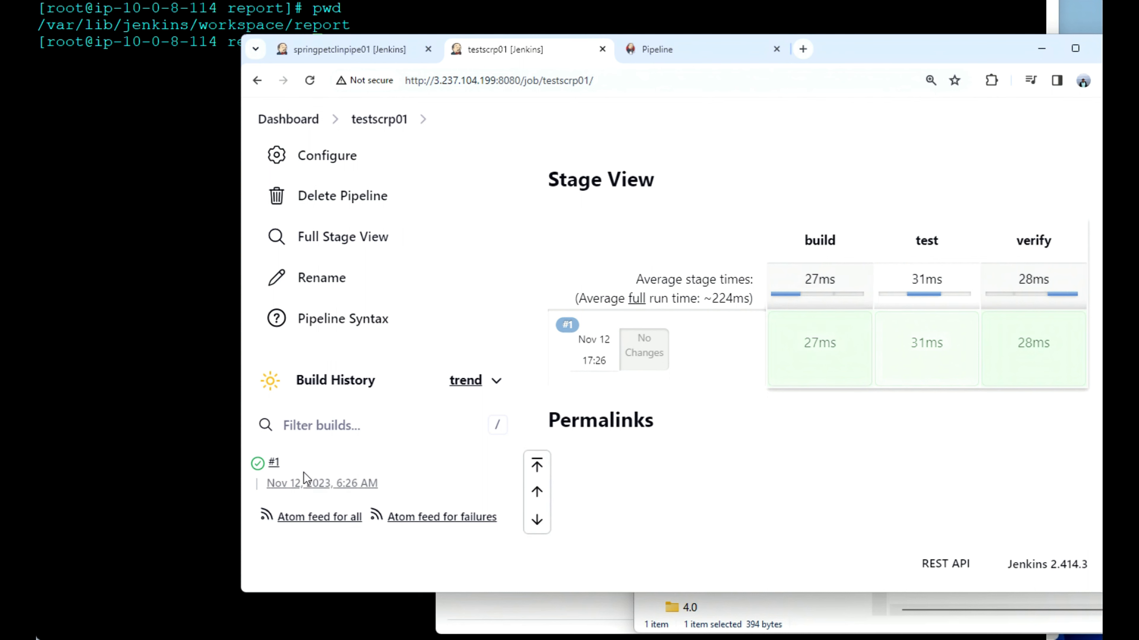
left_click(292, 465)
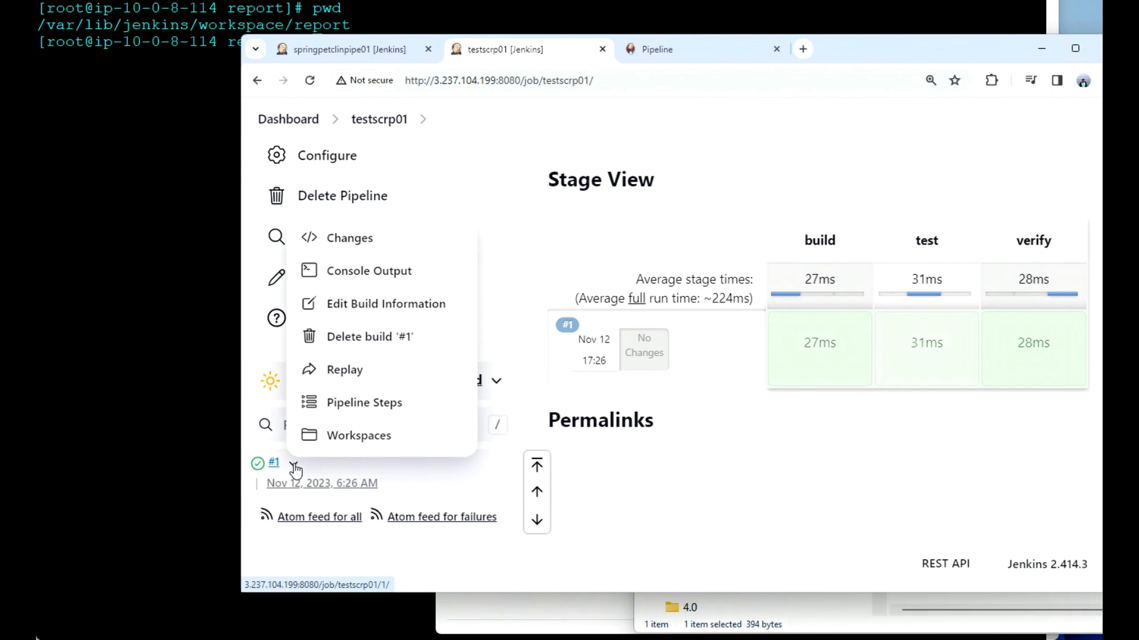
left_click(357, 273)
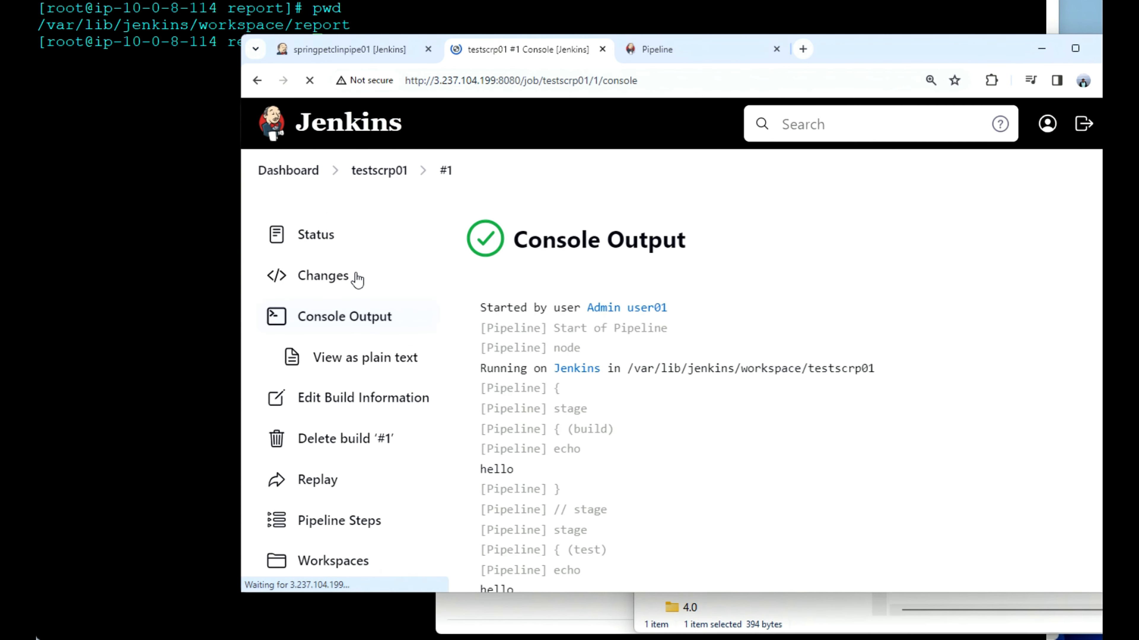